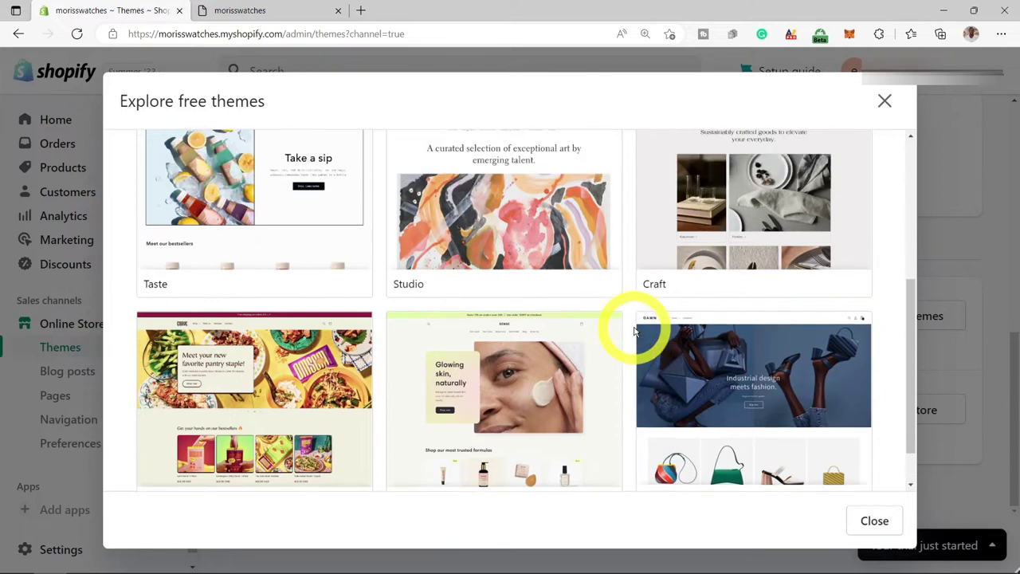
{"action": "scroll", "coordinate": [617, 317], "scroll_direction": "up", "scroll_amount": 2}
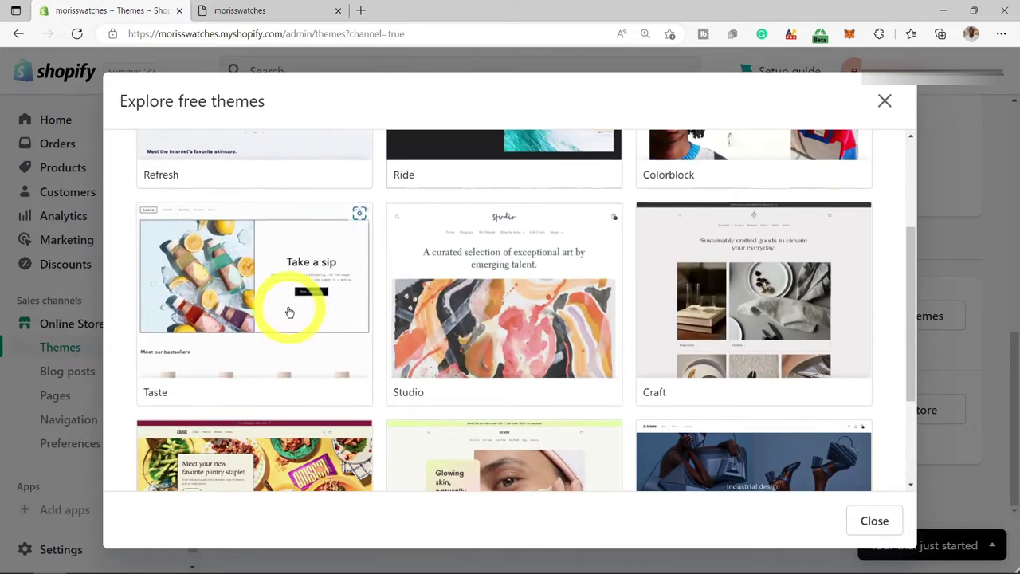
Add the free Taste theme to the theme library and close its Actions menu without publishing.
{"action": "left_click", "coordinate": [289, 292]}
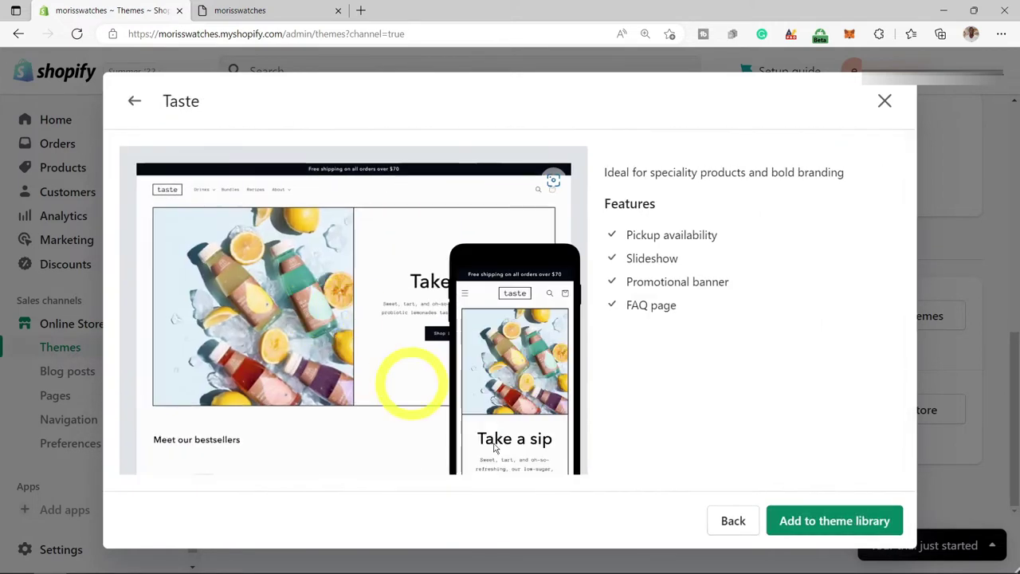
{"action": "left_click", "coordinate": [813, 526]}
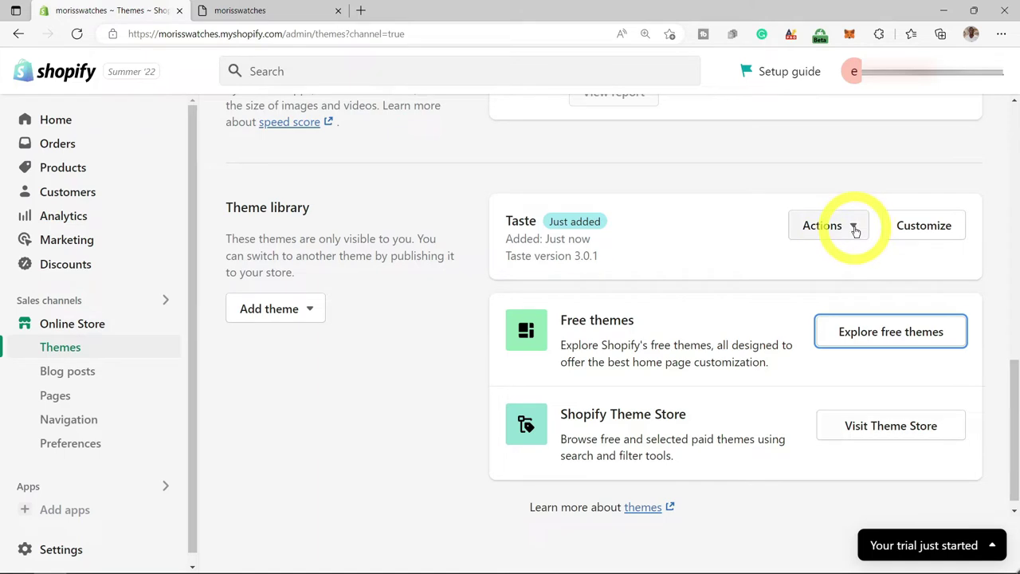
{"action": "left_click", "coordinate": [854, 227]}
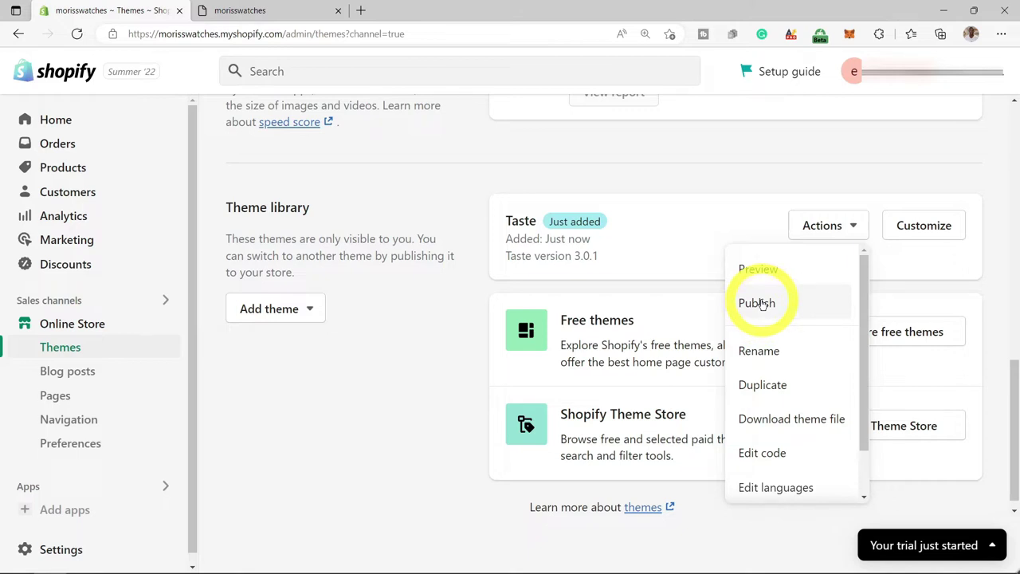
{"action": "left_click", "coordinate": [896, 147]}
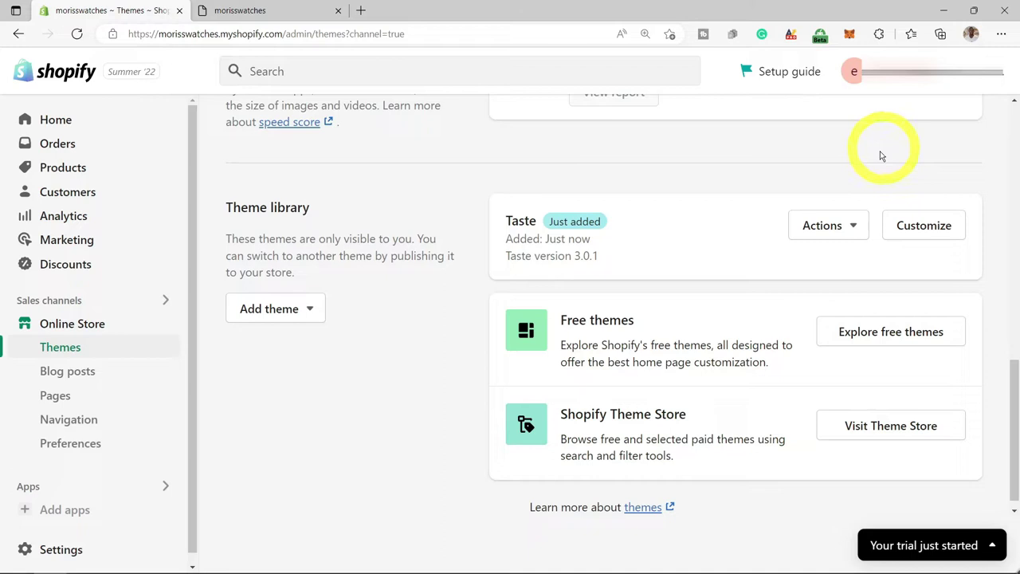
{"action": "scroll", "coordinate": [854, 180], "scroll_direction": "up", "scroll_amount": 4}
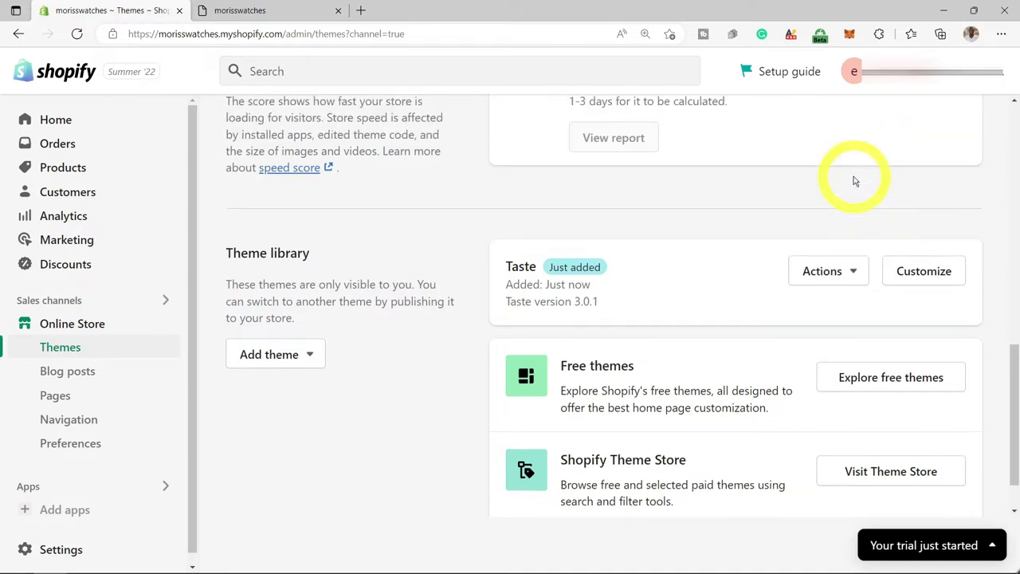
{"action": "scroll", "coordinate": [853, 180], "scroll_direction": "up", "scroll_amount": 5}
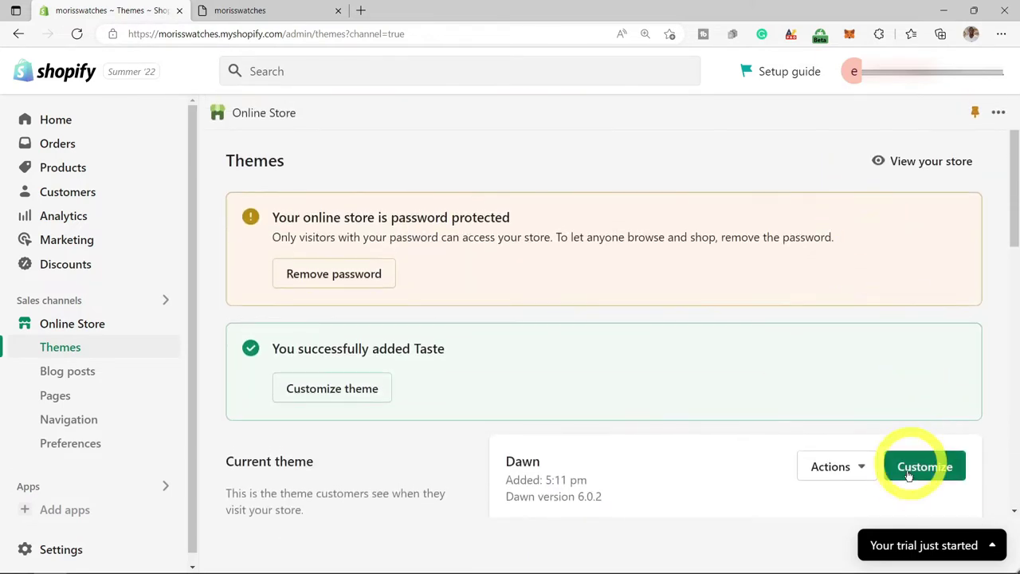
Open the live Dawn theme's customizer in a new browser tab and view the page template list.
{"action": "right_click", "coordinate": [914, 470]}
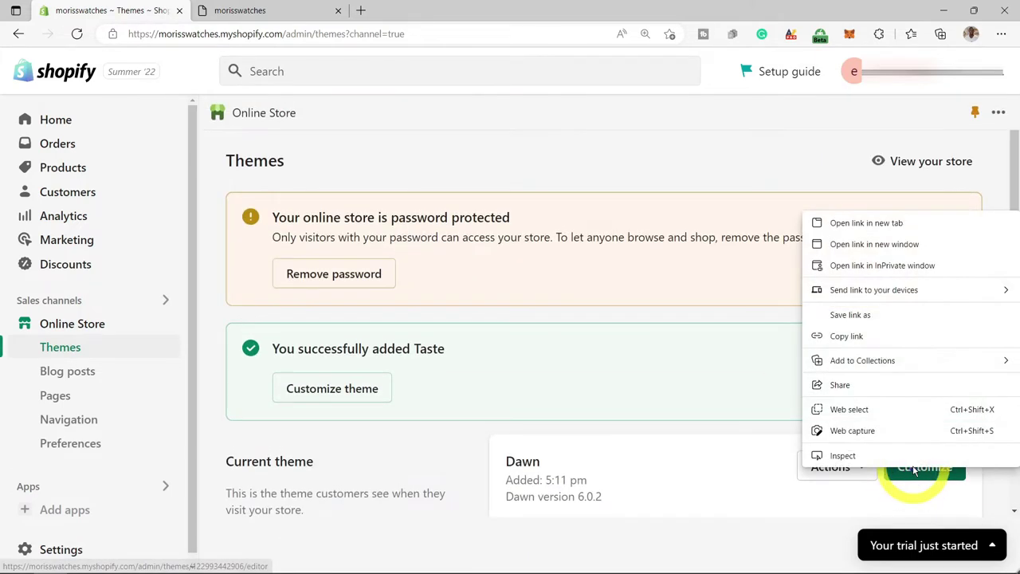
{"action": "left_click", "coordinate": [879, 224]}
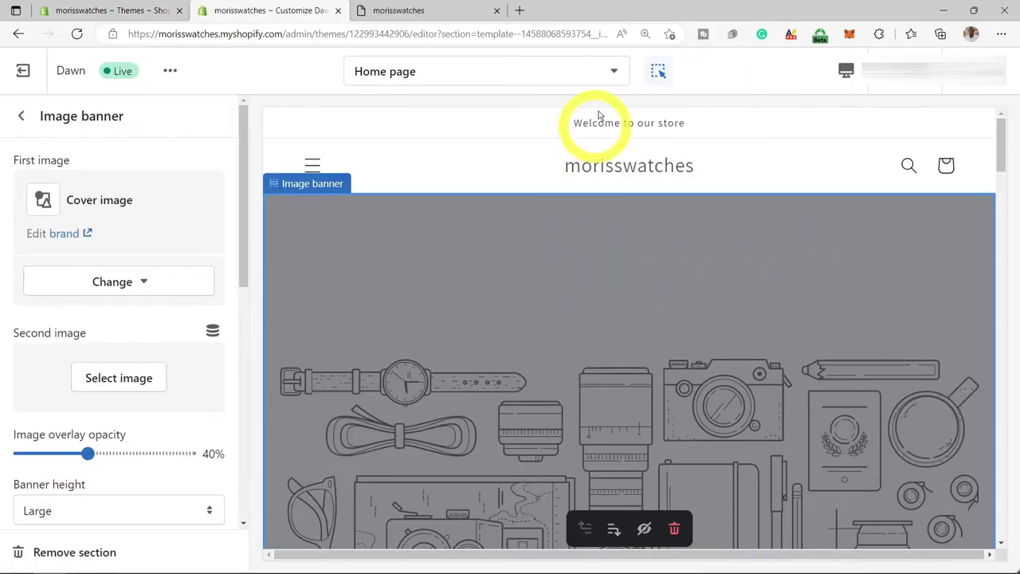
{"action": "left_click", "coordinate": [613, 78]}
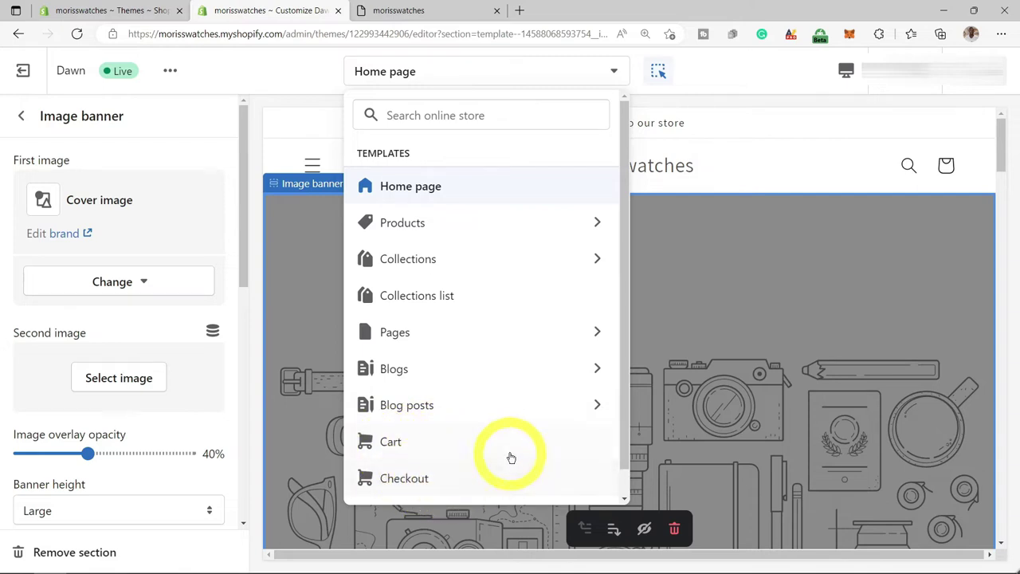
{"action": "scroll", "coordinate": [525, 230], "scroll_direction": "down", "scroll_amount": 5}
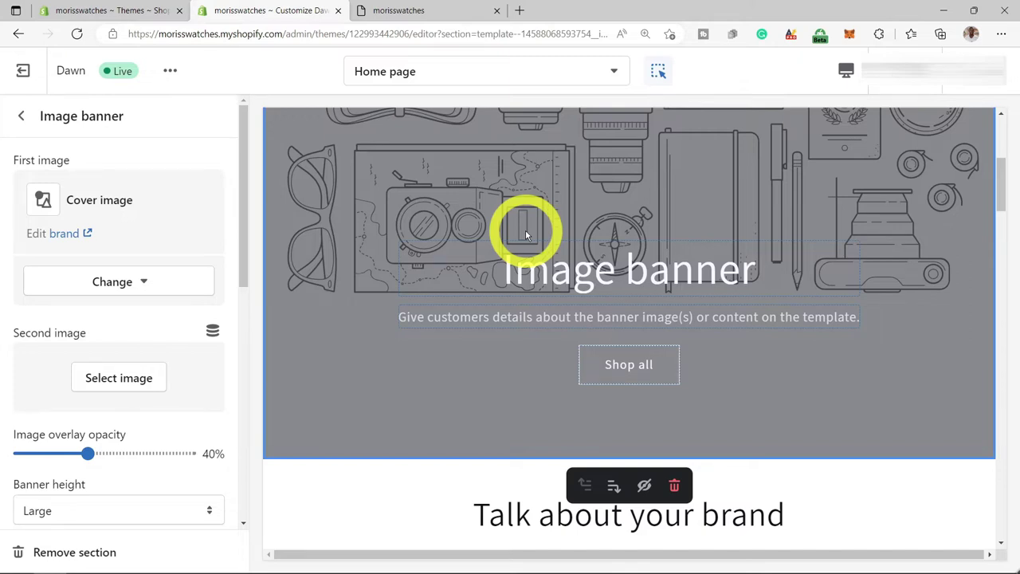
{"action": "scroll", "coordinate": [525, 230], "scroll_direction": "up", "scroll_amount": 5}
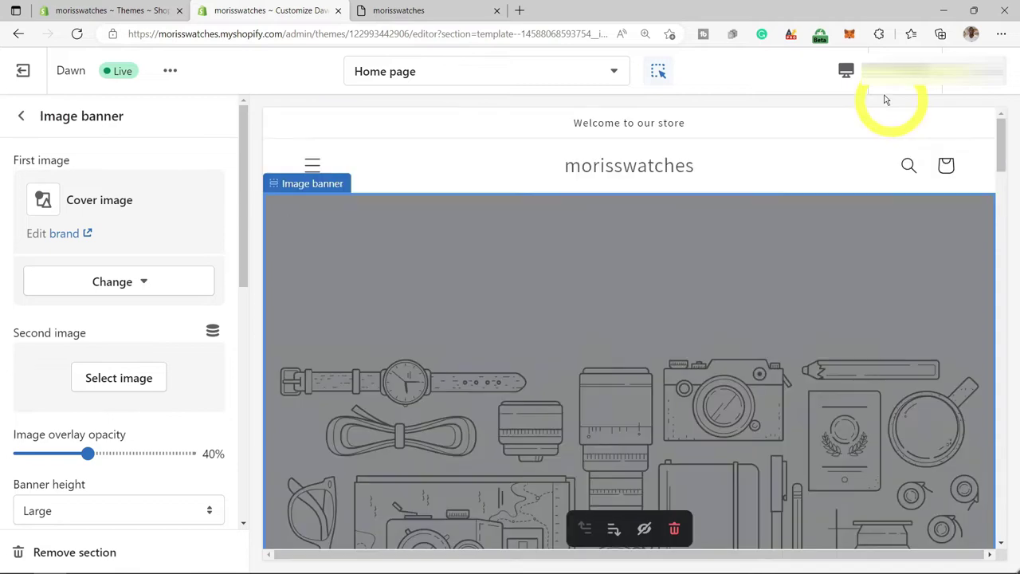
{"action": "left_click", "coordinate": [848, 73]}
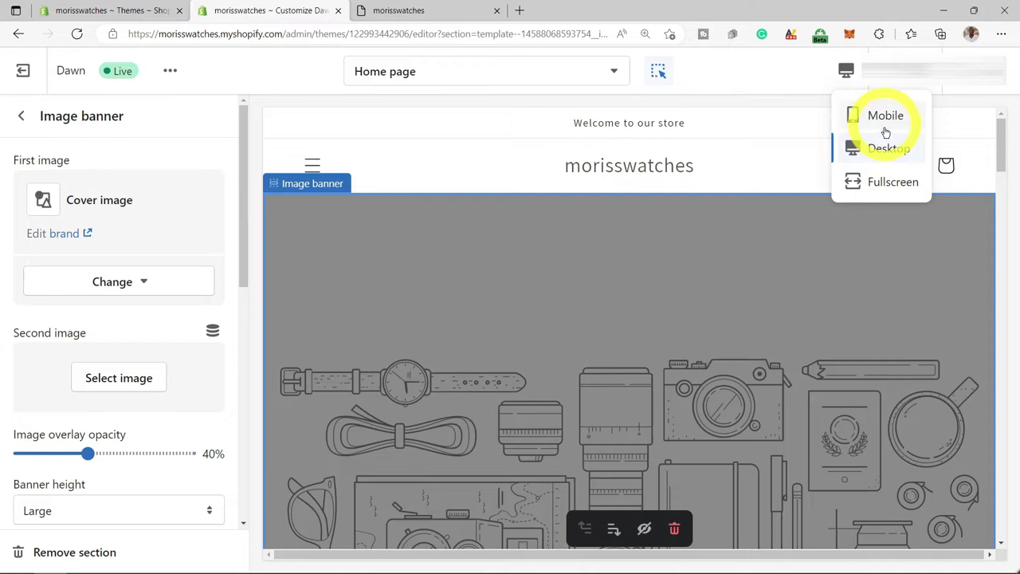
{"action": "left_click", "coordinate": [882, 183]}
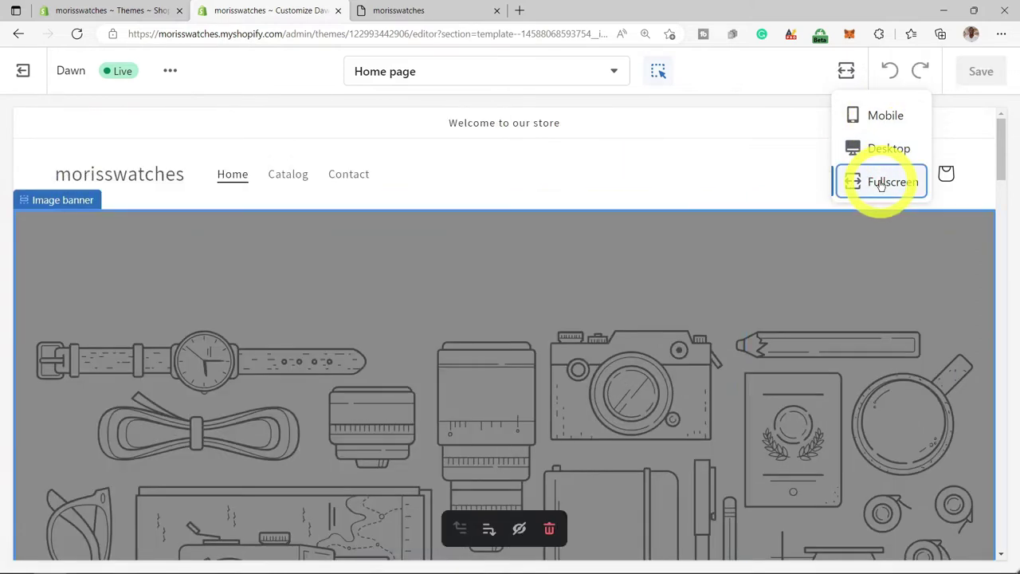
{"action": "left_click", "coordinate": [848, 72]}
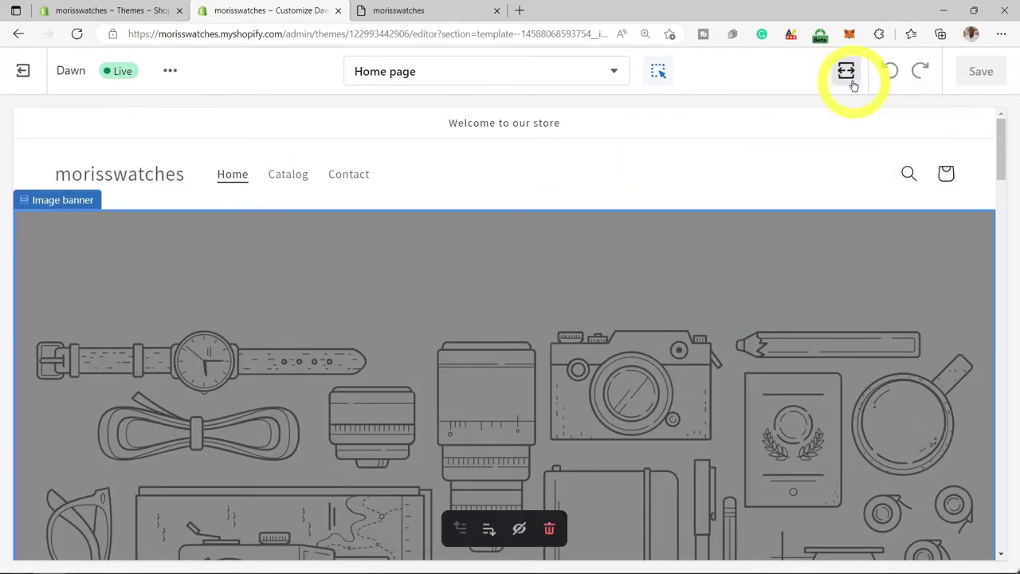
{"action": "left_click", "coordinate": [853, 83]}
{"action": "left_click", "coordinate": [884, 156]}
{"action": "left_click", "coordinate": [597, 317]}
{"action": "left_click", "coordinate": [845, 76]}
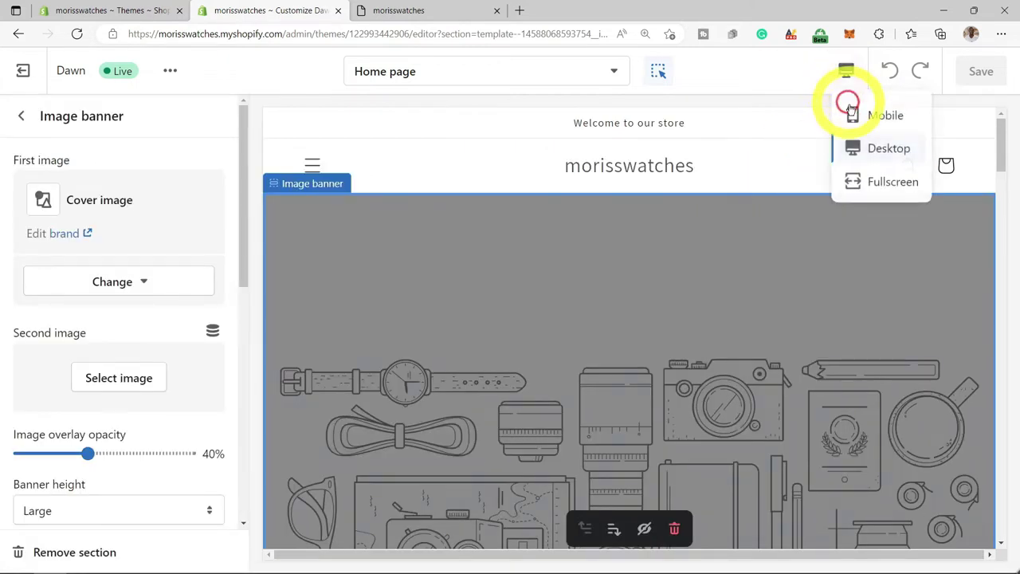
{"action": "left_click", "coordinate": [885, 120]}
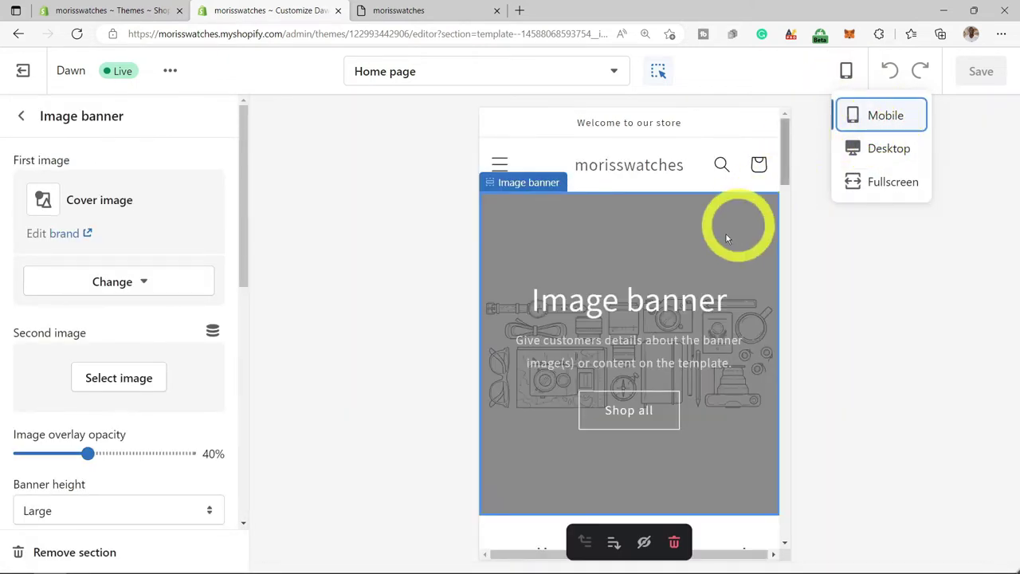
{"action": "scroll", "coordinate": [719, 275], "scroll_direction": "down", "scroll_amount": 3}
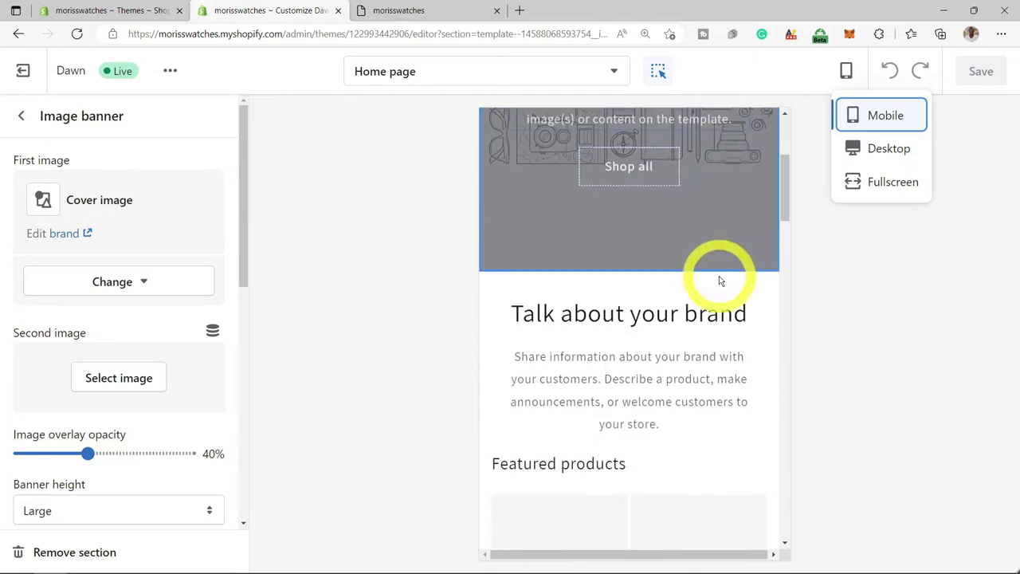
{"action": "scroll", "coordinate": [720, 280], "scroll_direction": "down", "scroll_amount": 3}
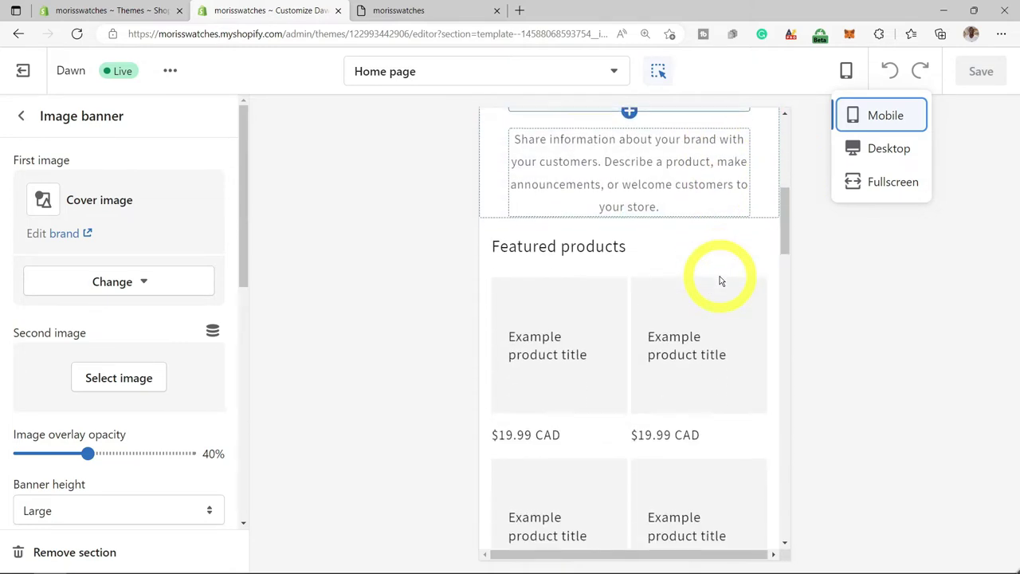
{"action": "scroll", "coordinate": [721, 281], "scroll_direction": "down", "scroll_amount": 5}
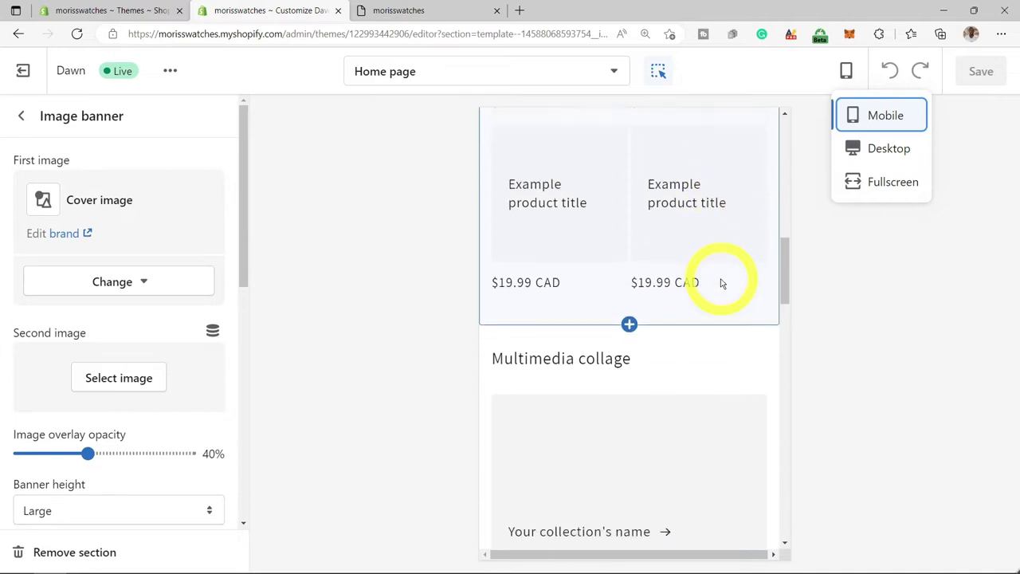
{"action": "scroll", "coordinate": [723, 285], "scroll_direction": "down", "scroll_amount": 3}
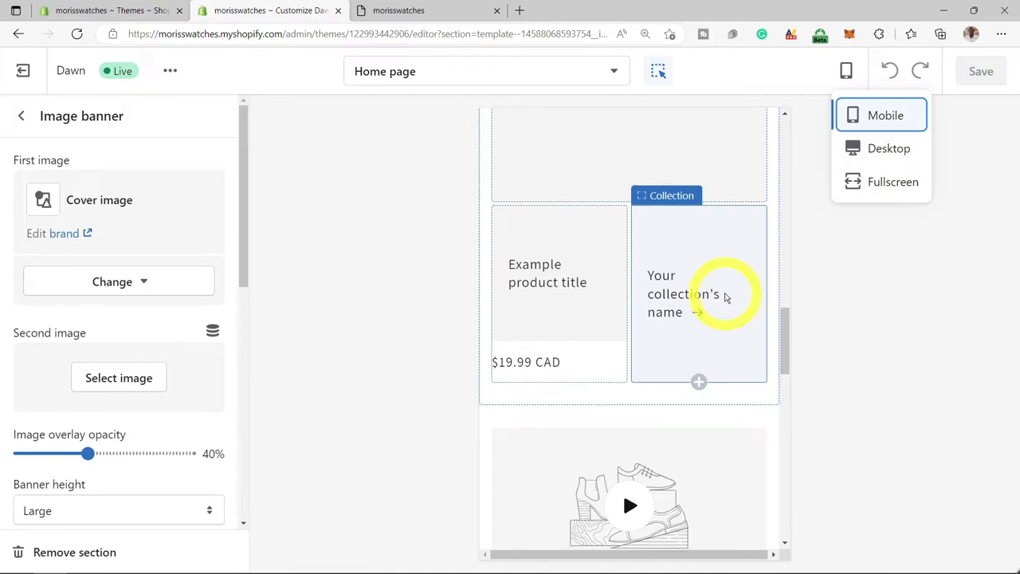
{"action": "scroll", "coordinate": [725, 298], "scroll_direction": "down", "scroll_amount": 3}
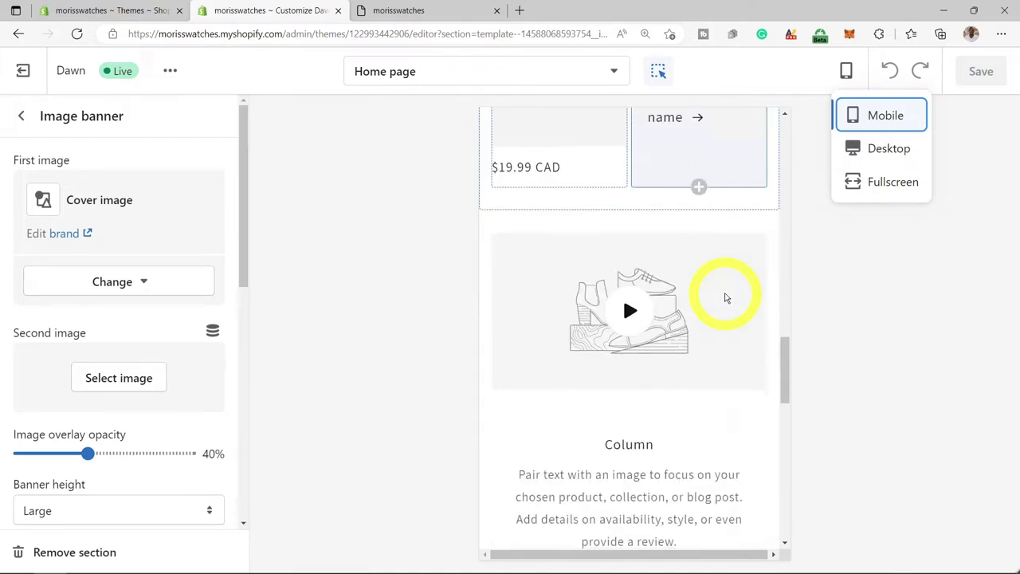
{"action": "left_click", "coordinate": [880, 149]}
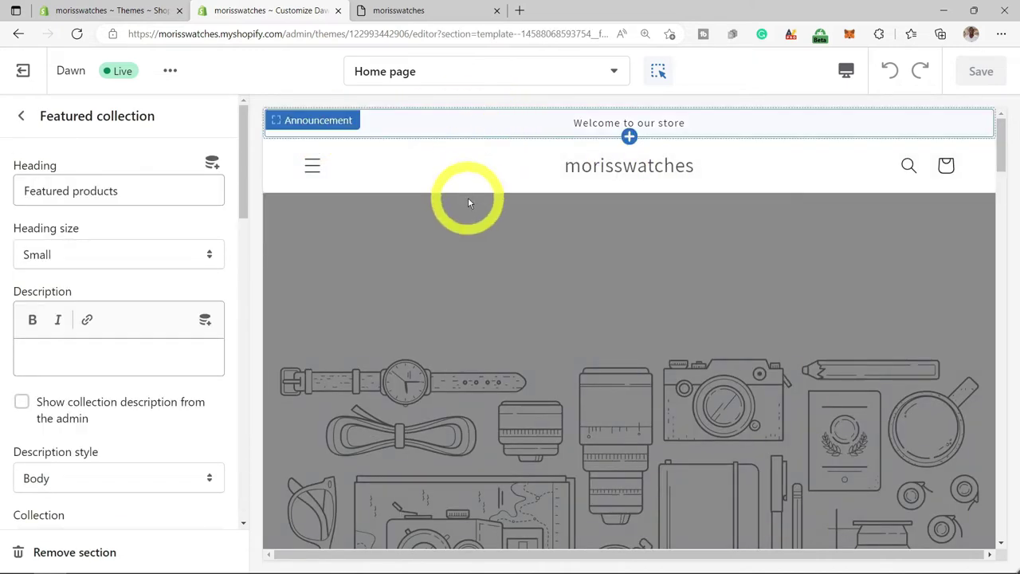
Browse the home page's Rich text and Image banner section settings.
{"action": "scroll", "coordinate": [469, 199], "scroll_direction": "down", "scroll_amount": 5}
{"action": "scroll", "coordinate": [472, 214], "scroll_direction": "down", "scroll_amount": 10}
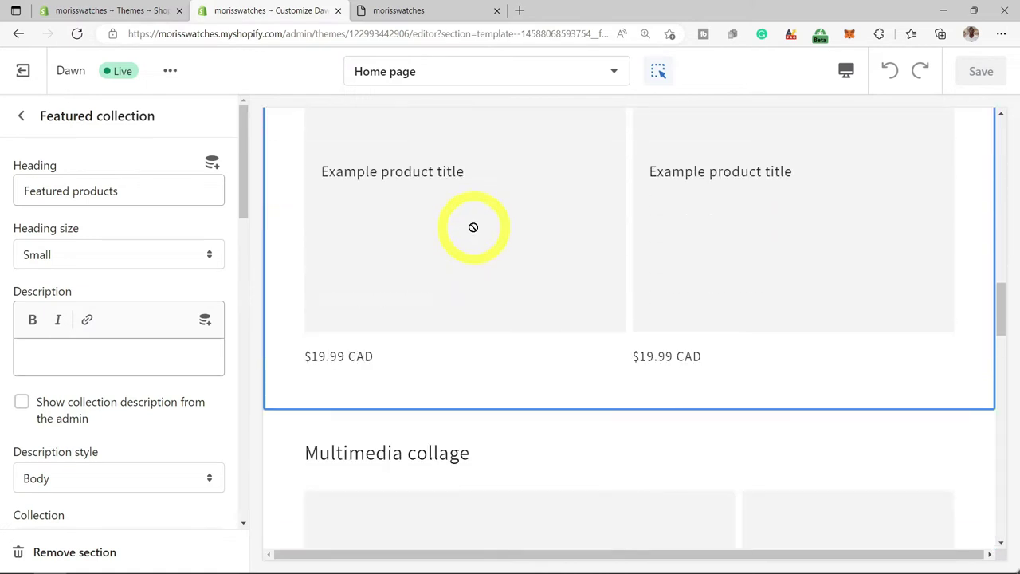
{"action": "scroll", "coordinate": [364, 364], "scroll_direction": "down", "scroll_amount": 10}
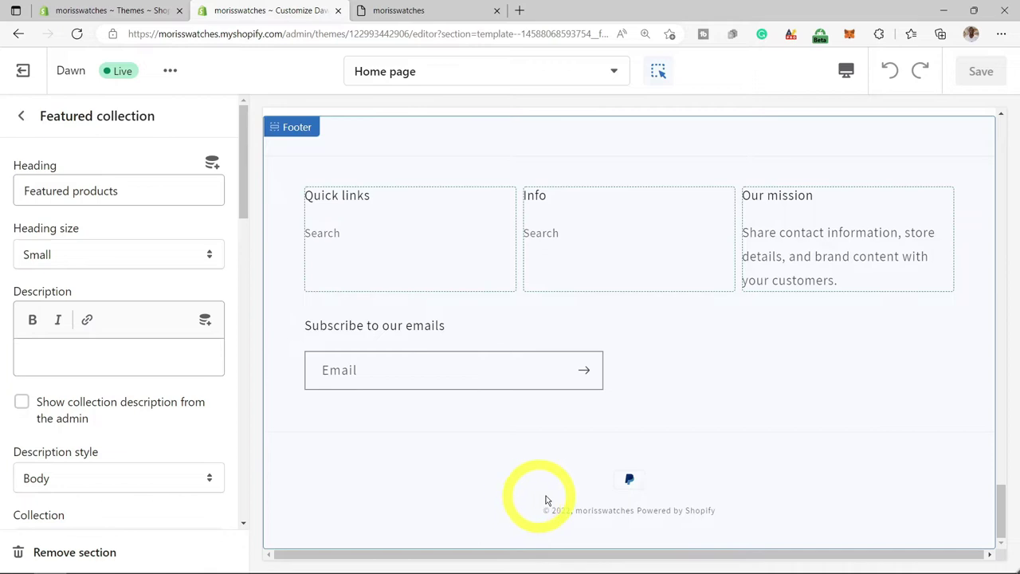
{"action": "scroll", "coordinate": [586, 495], "scroll_direction": "up", "scroll_amount": 2}
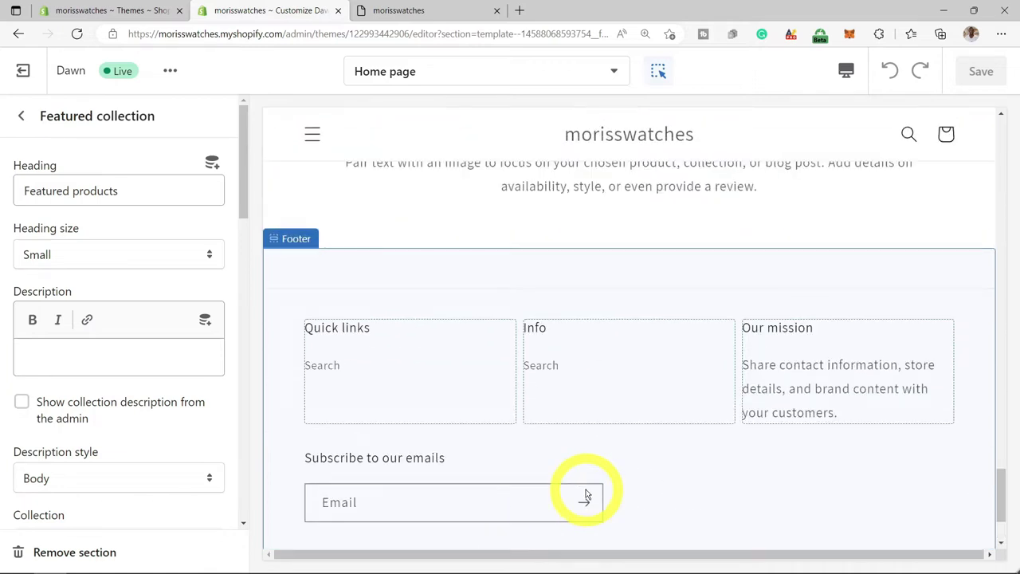
{"action": "left_click", "coordinate": [20, 116]}
{"action": "left_click", "coordinate": [48, 152]}
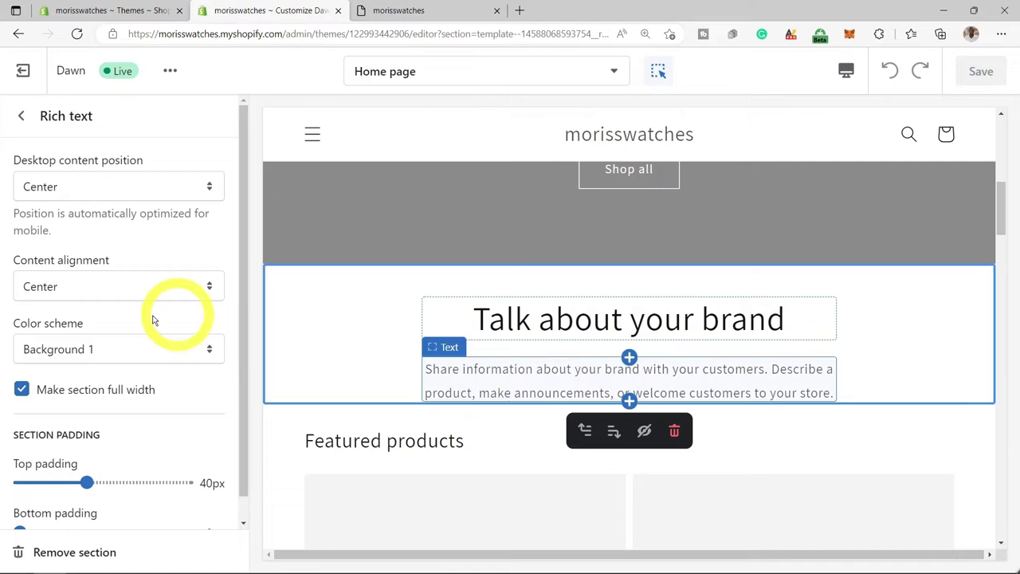
{"action": "key", "text": "Escape"}
{"action": "left_click", "coordinate": [84, 226]}
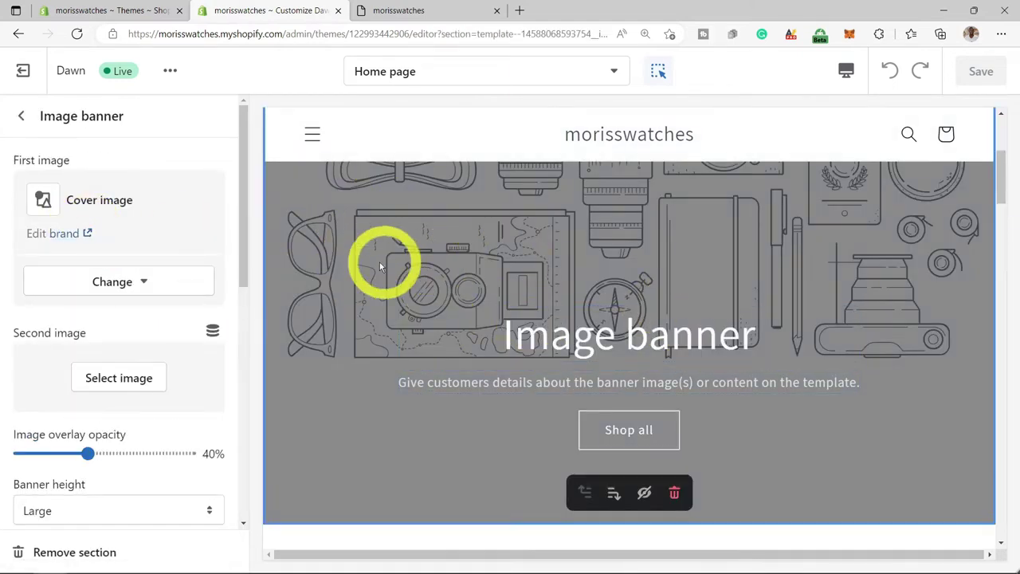
{"action": "left_click", "coordinate": [21, 116]}
{"action": "left_click", "coordinate": [213, 322]}
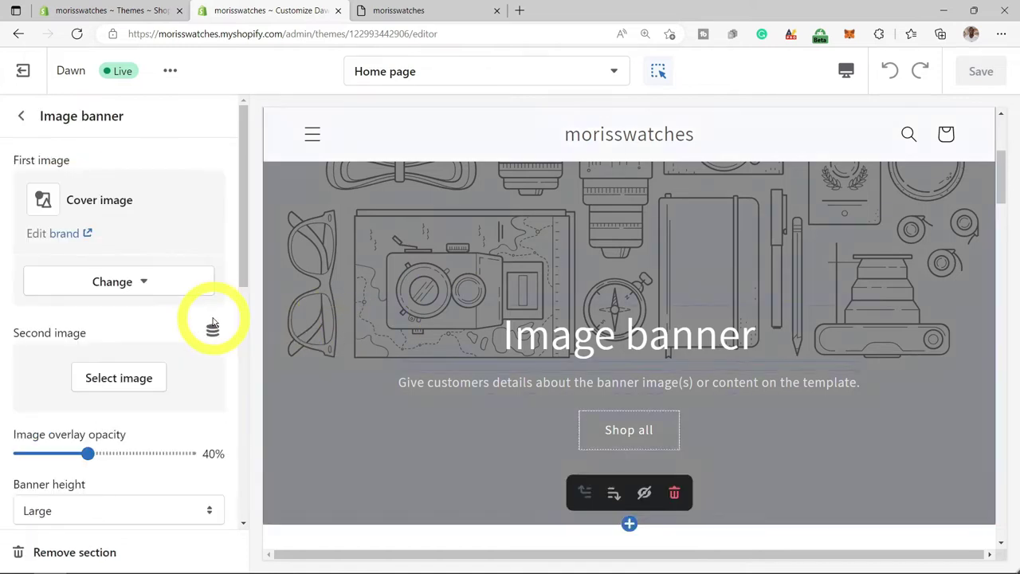
{"action": "left_click", "coordinate": [27, 118]}
Delete the Rich text section below the Image banner and save the theme.
{"action": "left_click", "coordinate": [84, 360]}
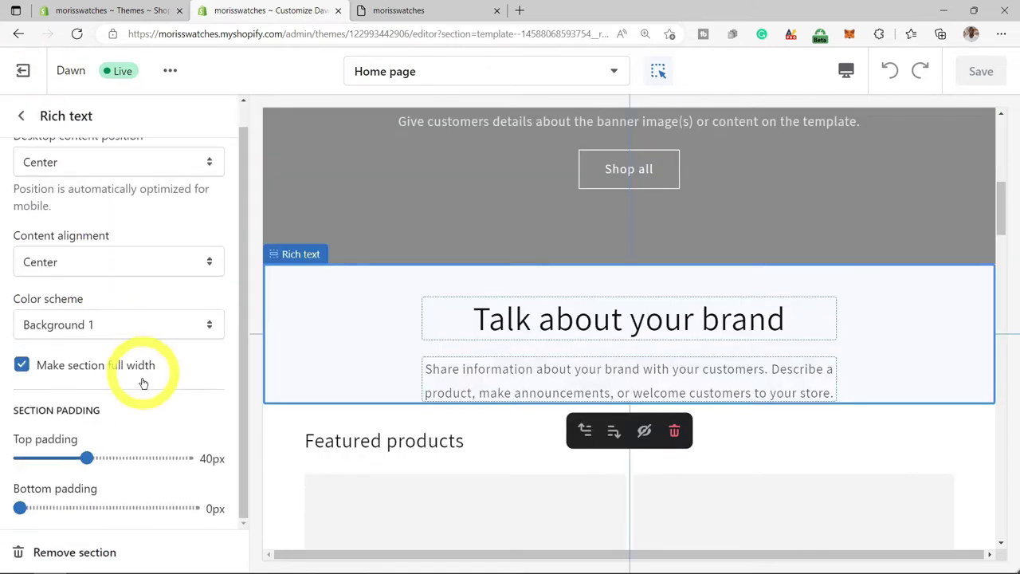
{"action": "left_click", "coordinate": [93, 553]}
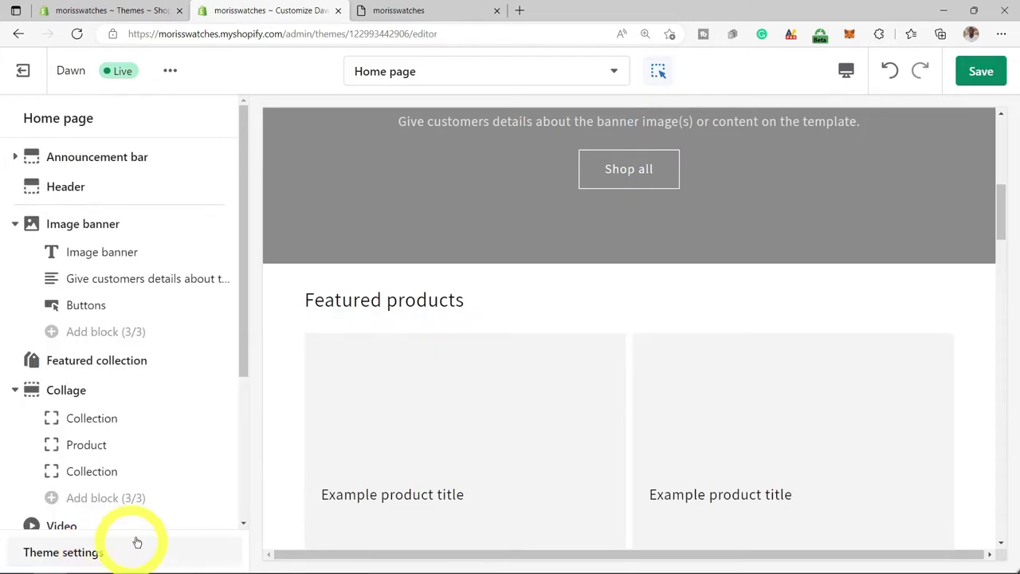
{"action": "scroll", "coordinate": [468, 320], "scroll_direction": "down", "scroll_amount": 1}
{"action": "scroll", "coordinate": [469, 320], "scroll_direction": "down", "scroll_amount": 4}
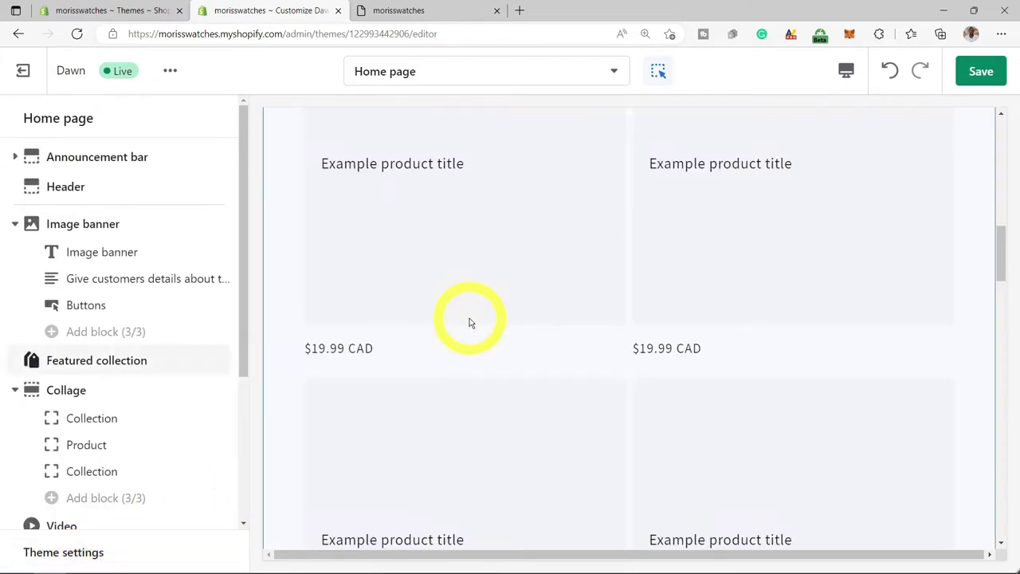
{"action": "left_click", "coordinate": [981, 76]}
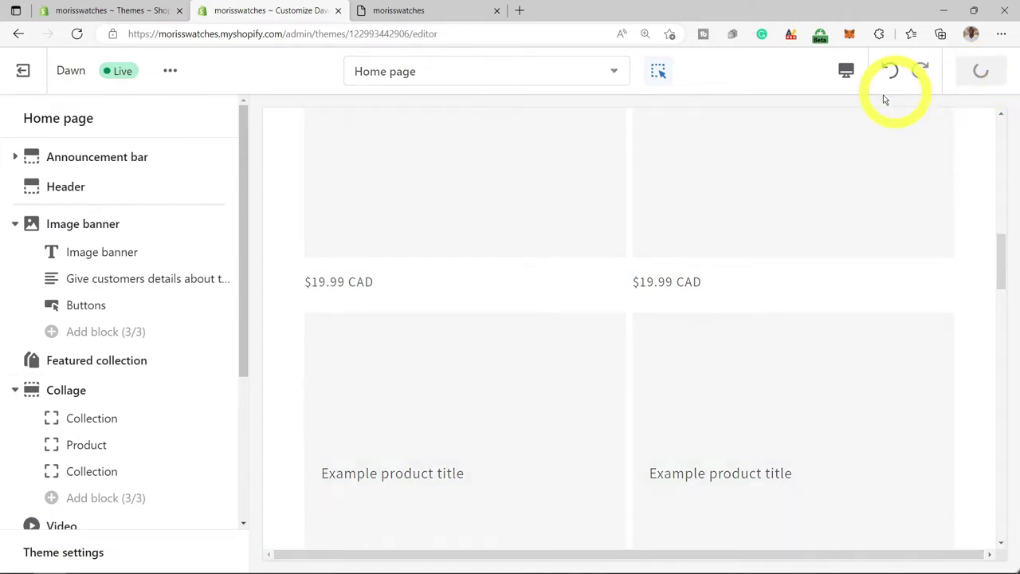
{"action": "scroll", "coordinate": [228, 353], "scroll_direction": "down", "scroll_amount": 3}
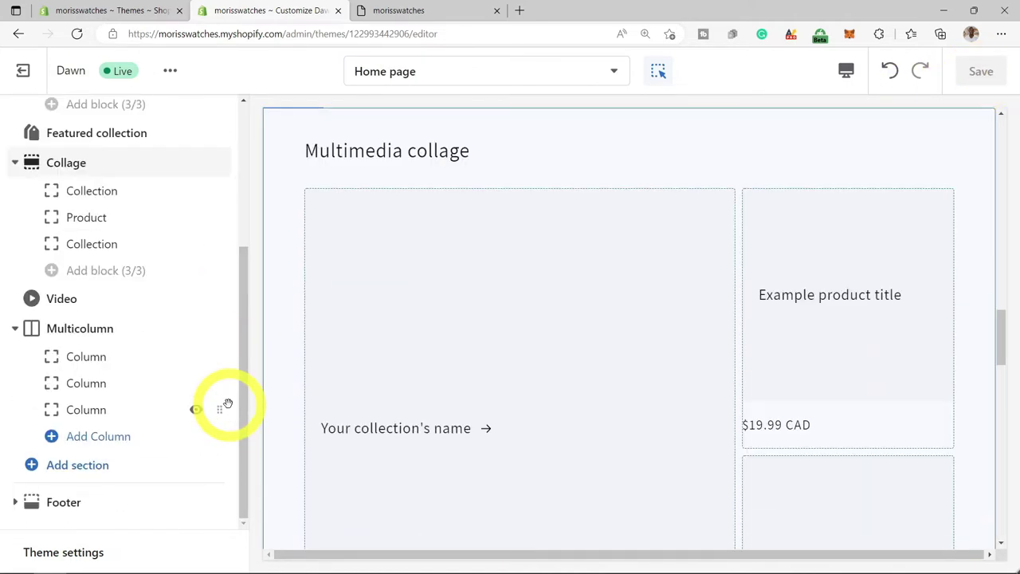
Add a new Rich text section to the home page from the expanded section list.
{"action": "left_click", "coordinate": [66, 472]}
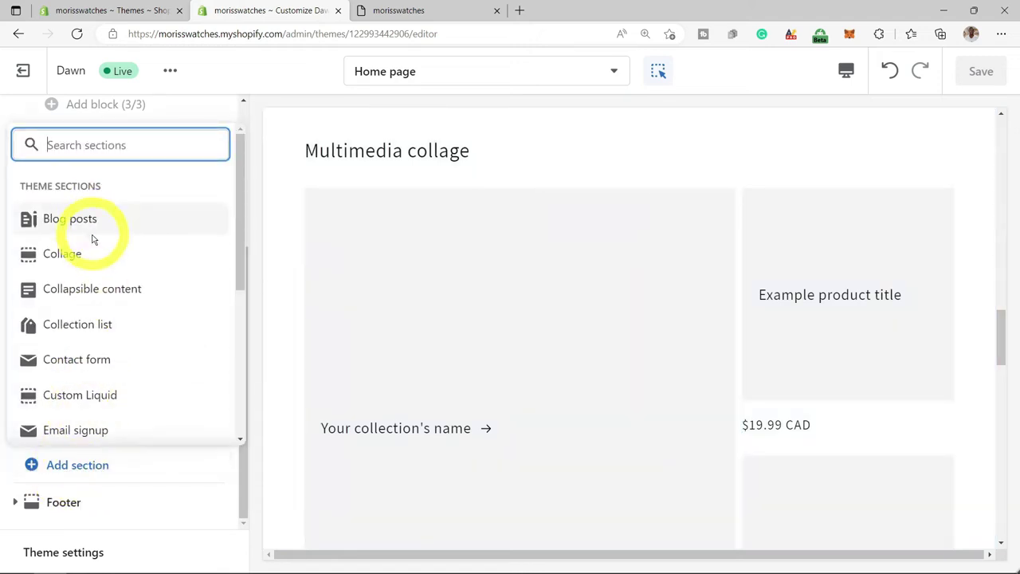
{"action": "scroll", "coordinate": [94, 243], "scroll_direction": "down", "scroll_amount": 1}
{"action": "scroll", "coordinate": [97, 263], "scroll_direction": "down", "scroll_amount": 3}
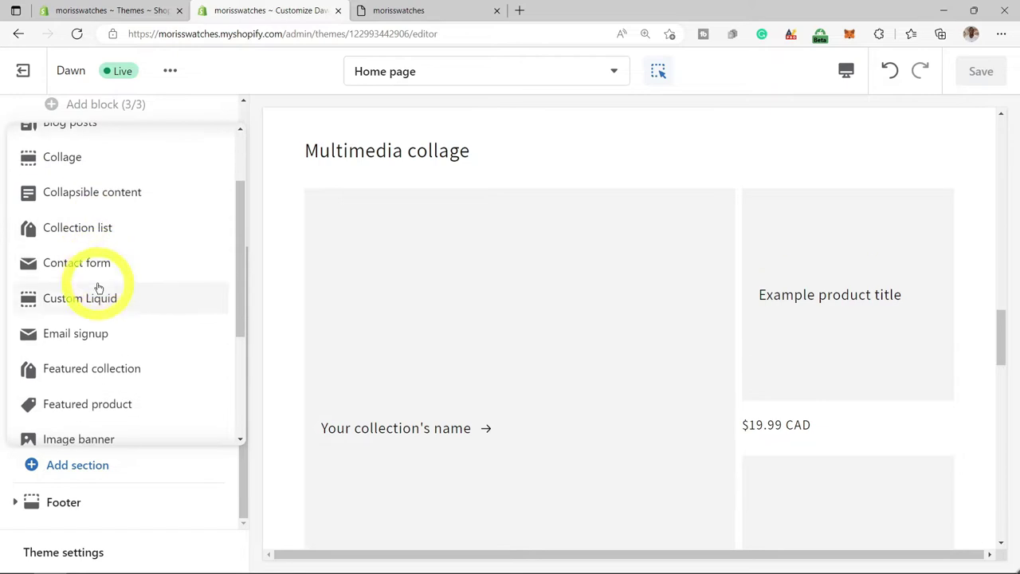
{"action": "scroll", "coordinate": [99, 294], "scroll_direction": "down", "scroll_amount": 2}
{"action": "left_click", "coordinate": [95, 294]}
{"action": "scroll", "coordinate": [123, 290], "scroll_direction": "down", "scroll_amount": 2}
{"action": "scroll", "coordinate": [123, 292], "scroll_direction": "down", "scroll_amount": 2}
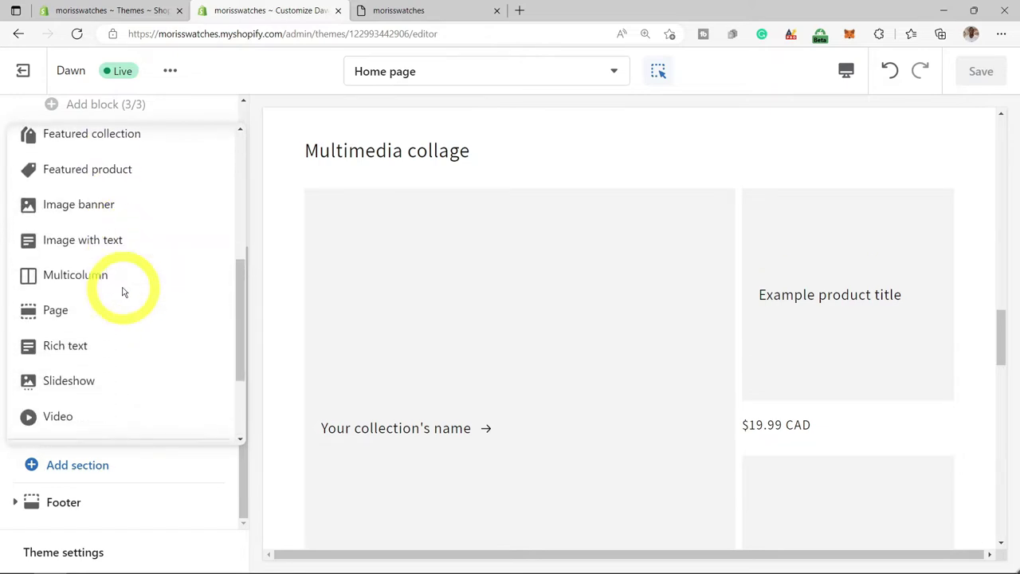
{"action": "left_click", "coordinate": [67, 342]}
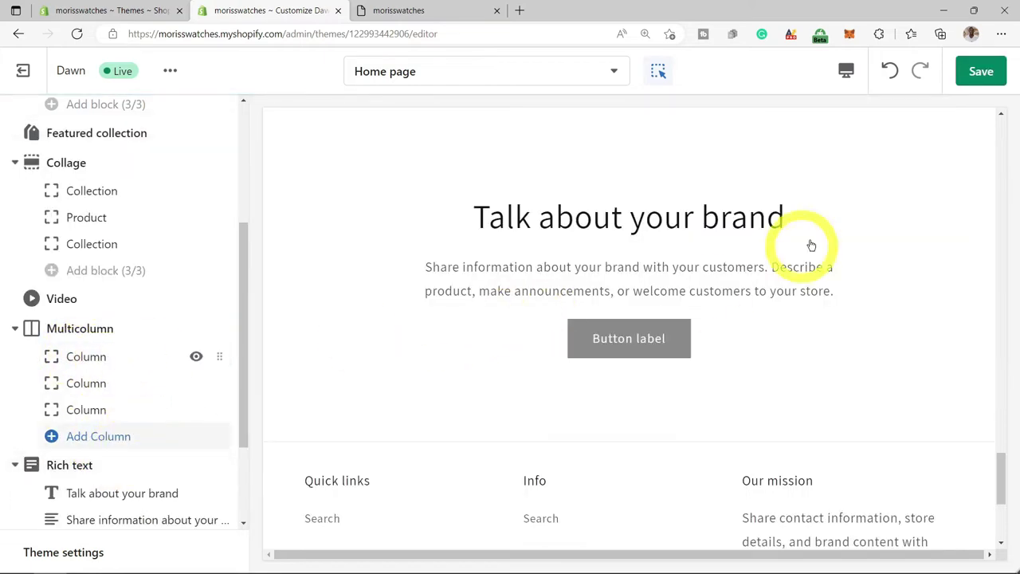
Move the Rich text section directly under the Header and save.
{"action": "scroll", "coordinate": [639, 312], "scroll_direction": "up", "scroll_amount": 3}
{"action": "left_click_drag", "start_coordinate": [221, 464], "coordinate": [211, 351]}
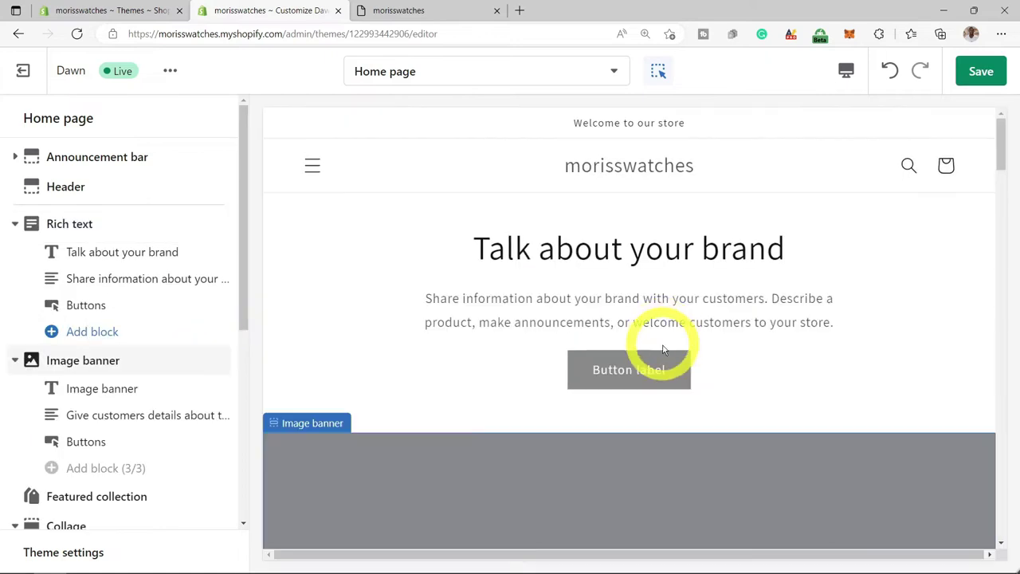
{"action": "left_click", "coordinate": [980, 80]}
Swap the header's default logo for an uploaded MORRIS WATCHES logo image.
{"action": "left_click", "coordinate": [869, 323]}
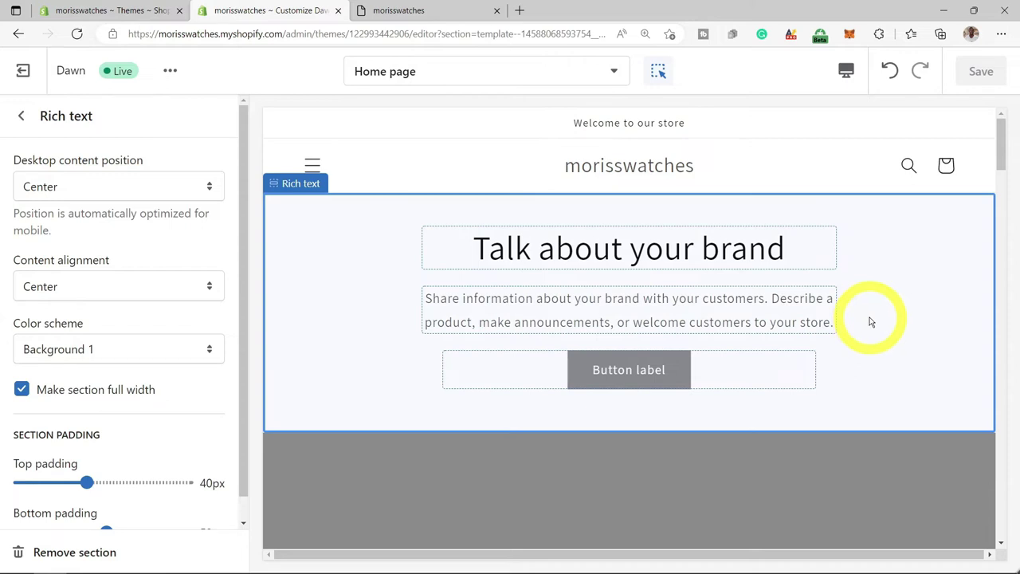
{"action": "left_click", "coordinate": [22, 116]}
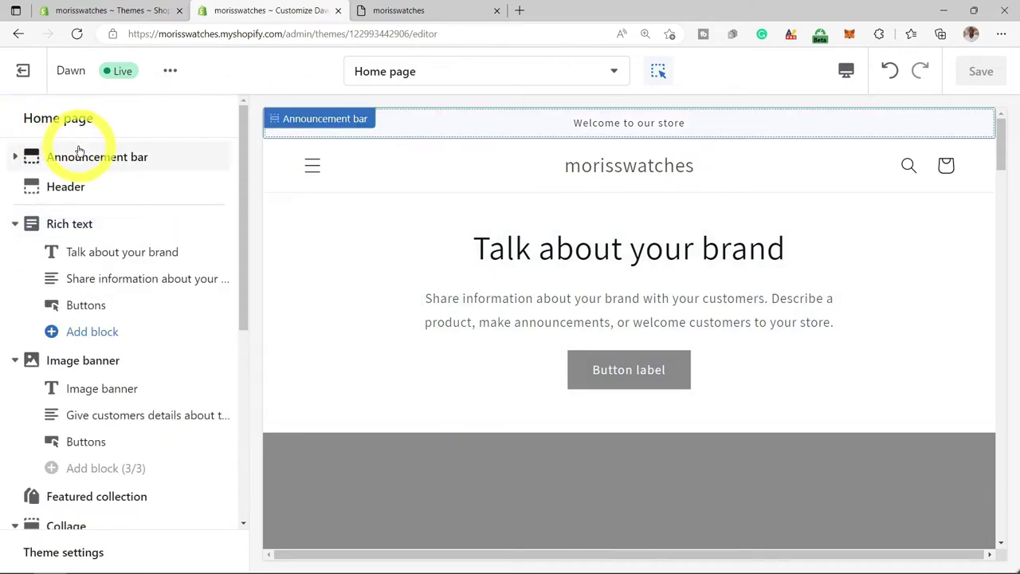
{"action": "left_click", "coordinate": [60, 191]}
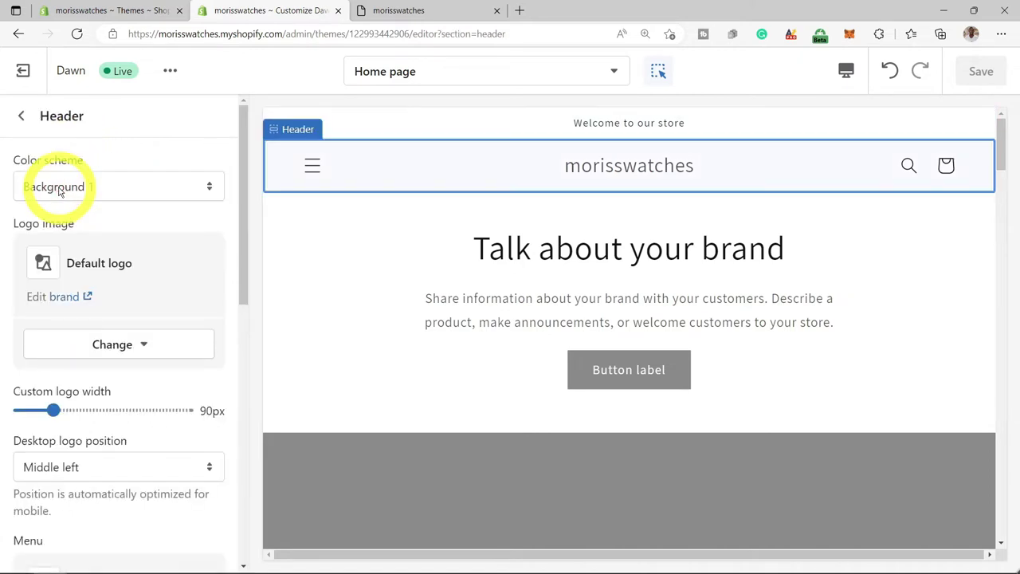
{"action": "left_click", "coordinate": [62, 190]}
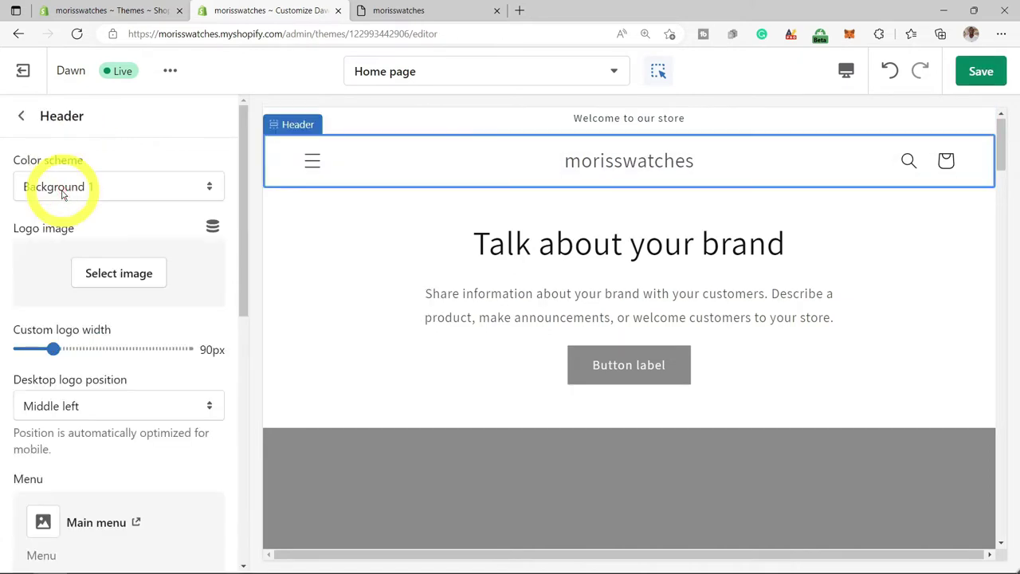
{"action": "left_click", "coordinate": [112, 275]}
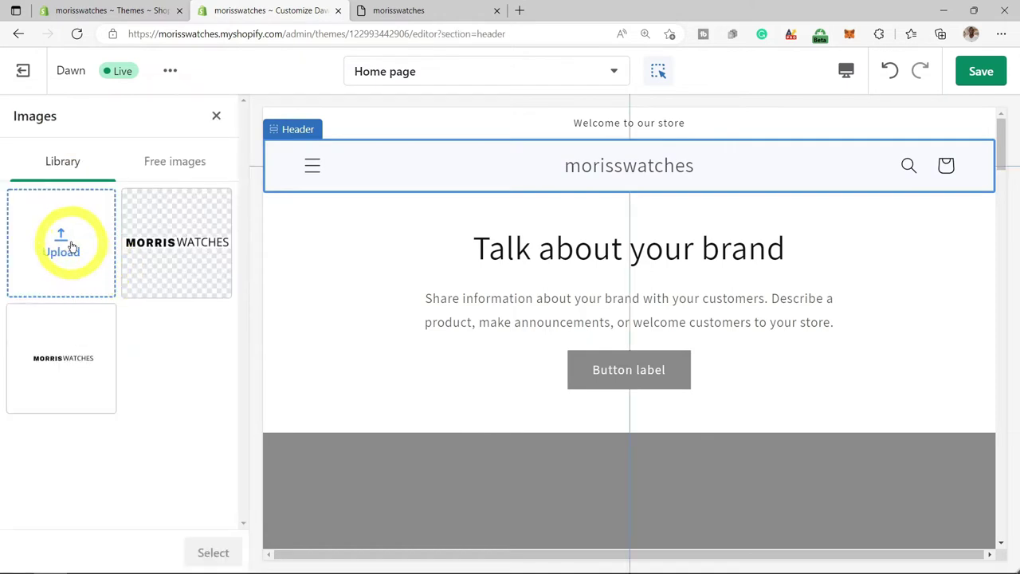
{"action": "left_click", "coordinate": [80, 252]}
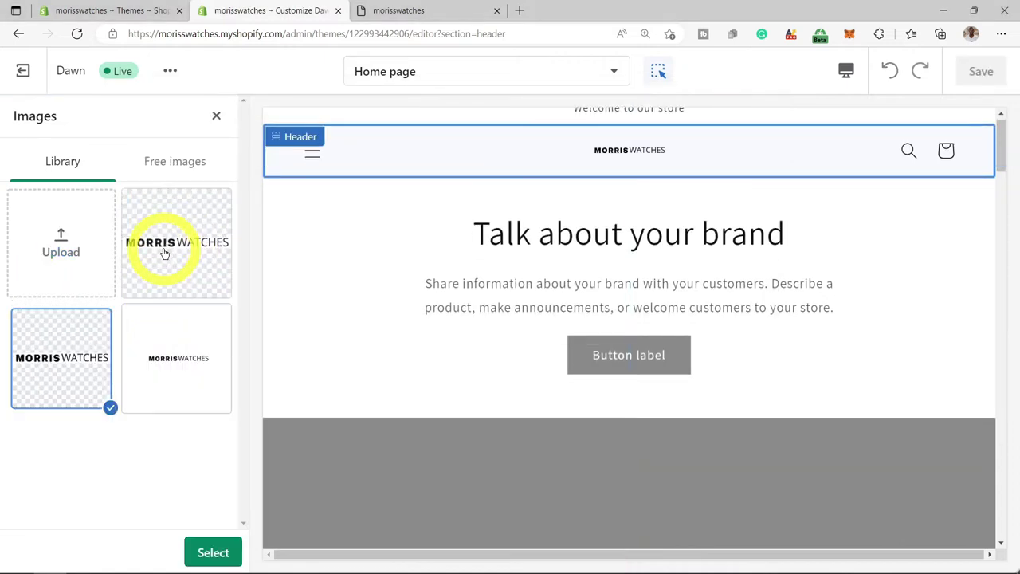
{"action": "left_click", "coordinate": [165, 254]}
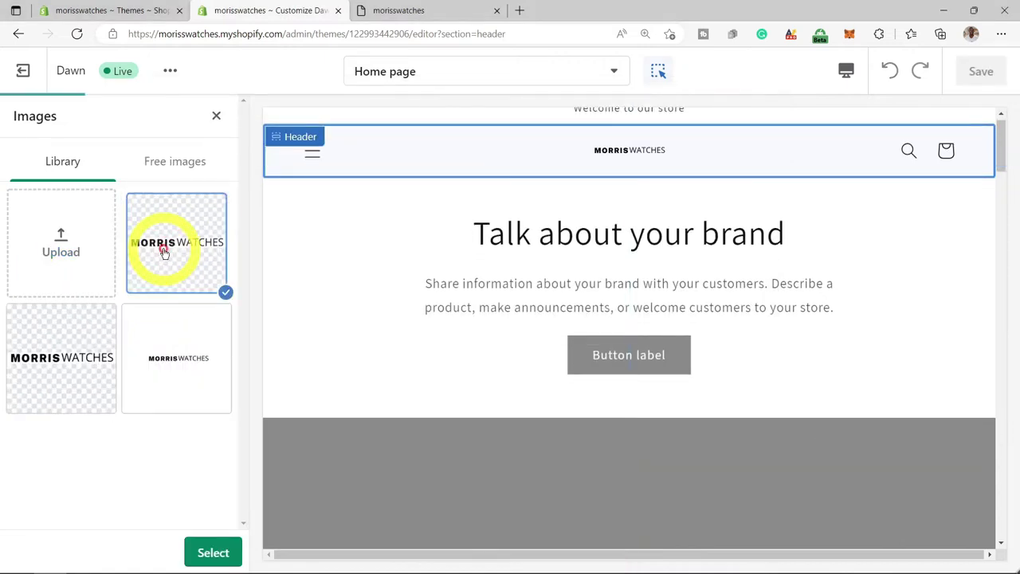
Apply the MORRIS WATCHES logo at 180px custom width, positioned Top left on desktop.
{"action": "left_click", "coordinate": [214, 552]}
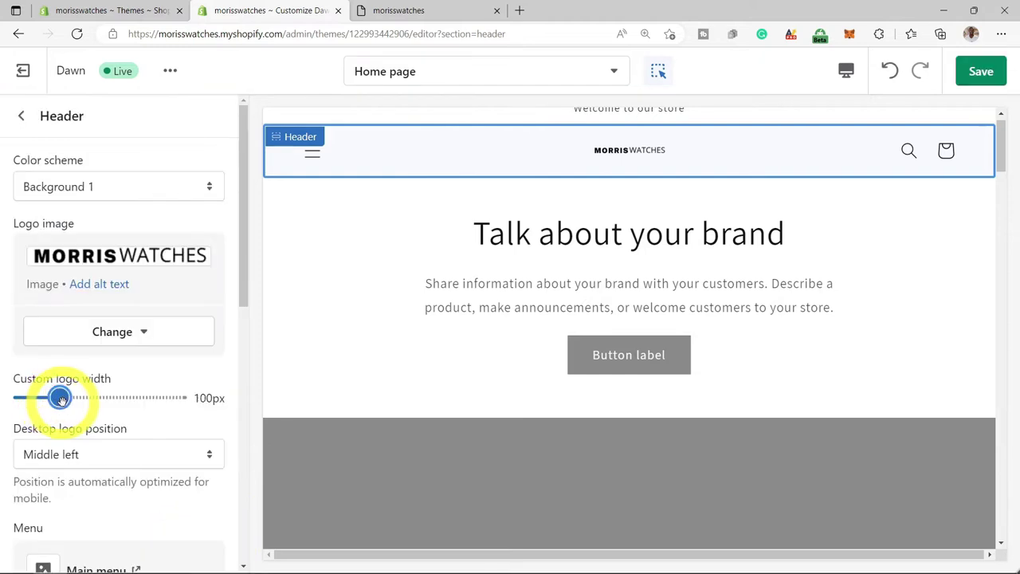
{"action": "left_click_drag", "start_coordinate": [69, 400], "coordinate": [123, 400]}
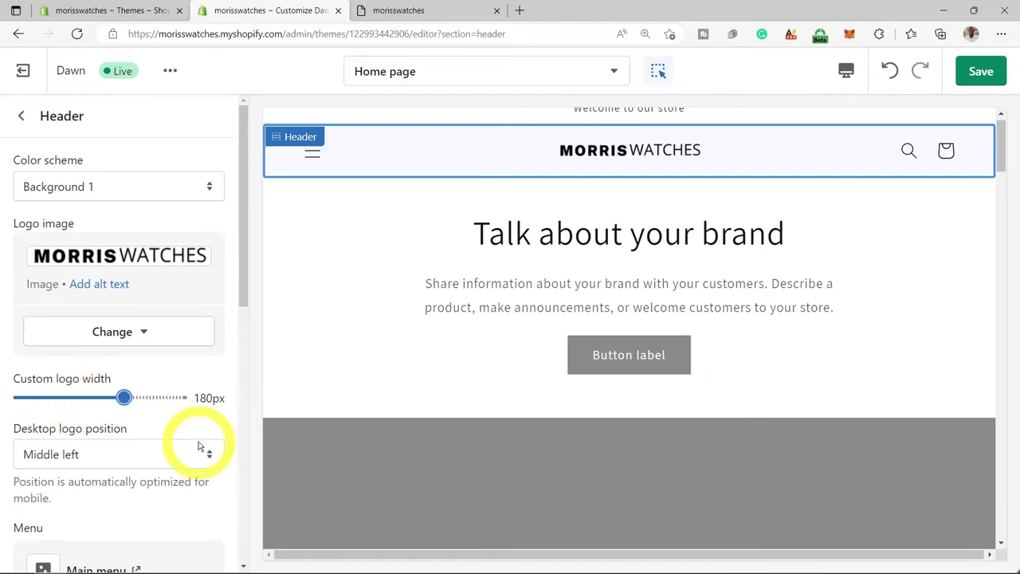
{"action": "scroll", "coordinate": [203, 447], "scroll_direction": "down", "scroll_amount": 1}
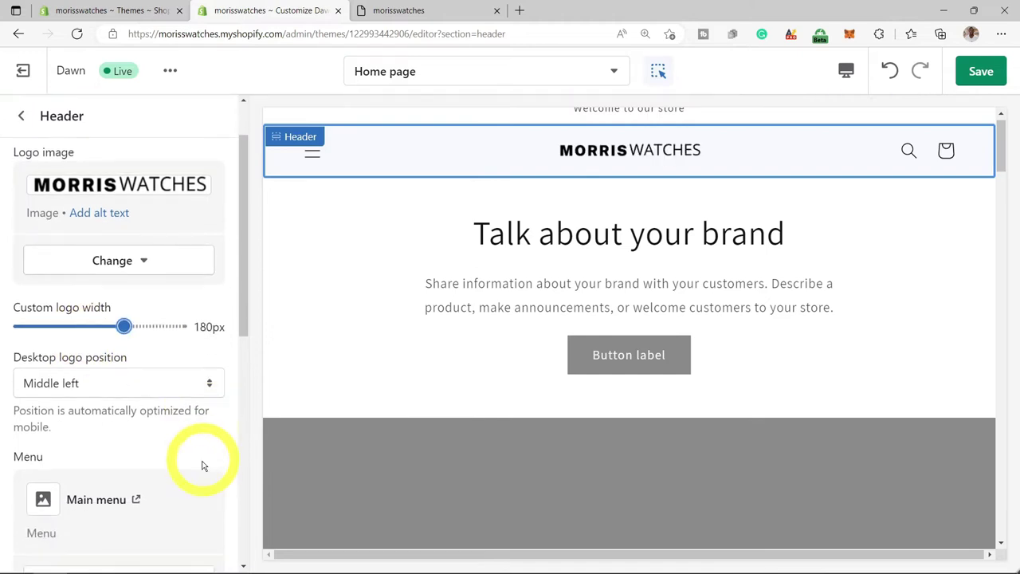
{"action": "left_click", "coordinate": [212, 384]}
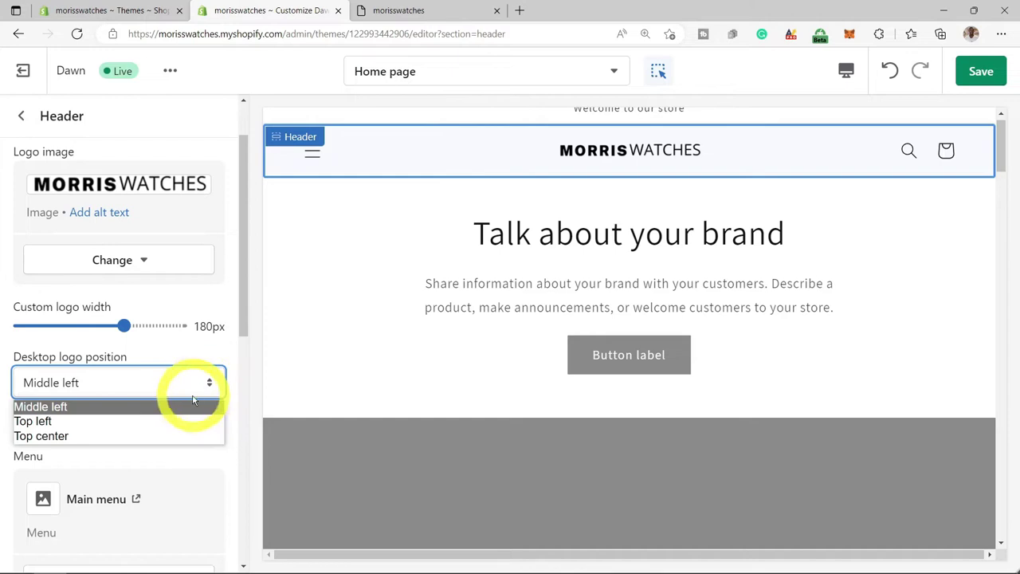
{"action": "left_click", "coordinate": [99, 422]}
{"action": "scroll", "coordinate": [178, 282], "scroll_direction": "up", "scroll_amount": 3}
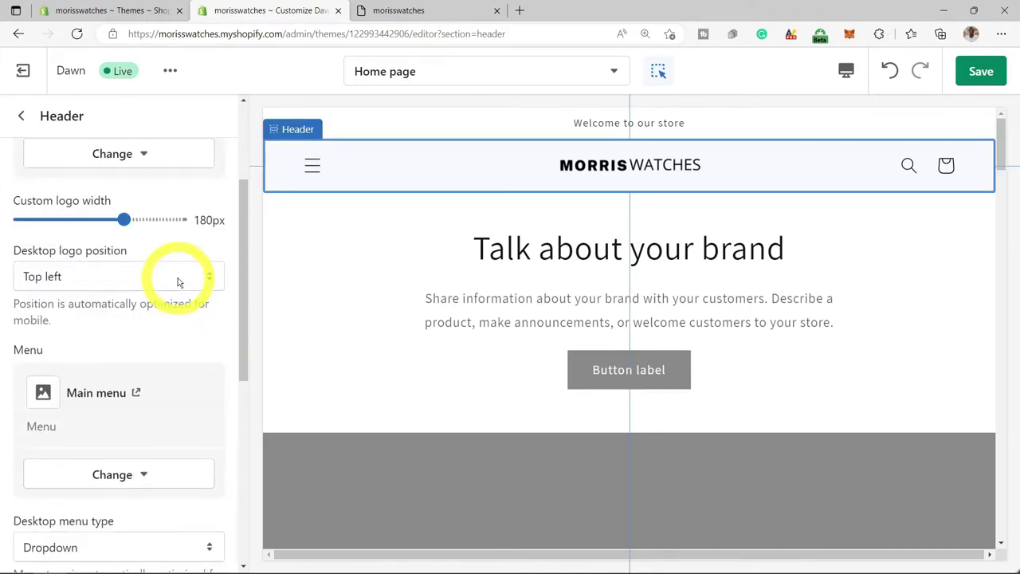
Replace 'Welcome to our store' in the announcement bar with '10% of store wide' and save.
{"action": "left_click", "coordinate": [610, 127]}
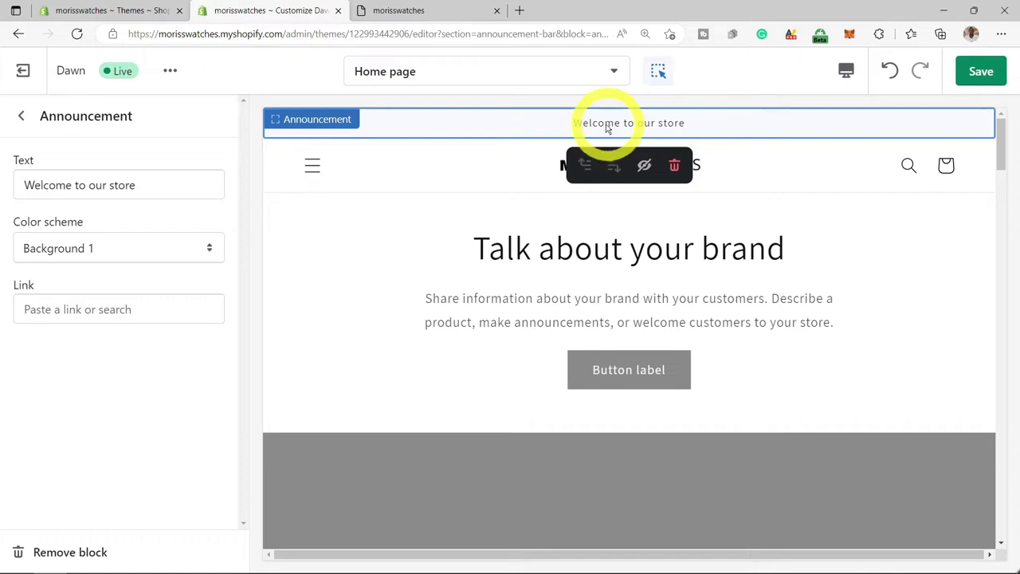
{"action": "left_click_drag", "start_coordinate": [173, 175], "coordinate": [13, 190]}
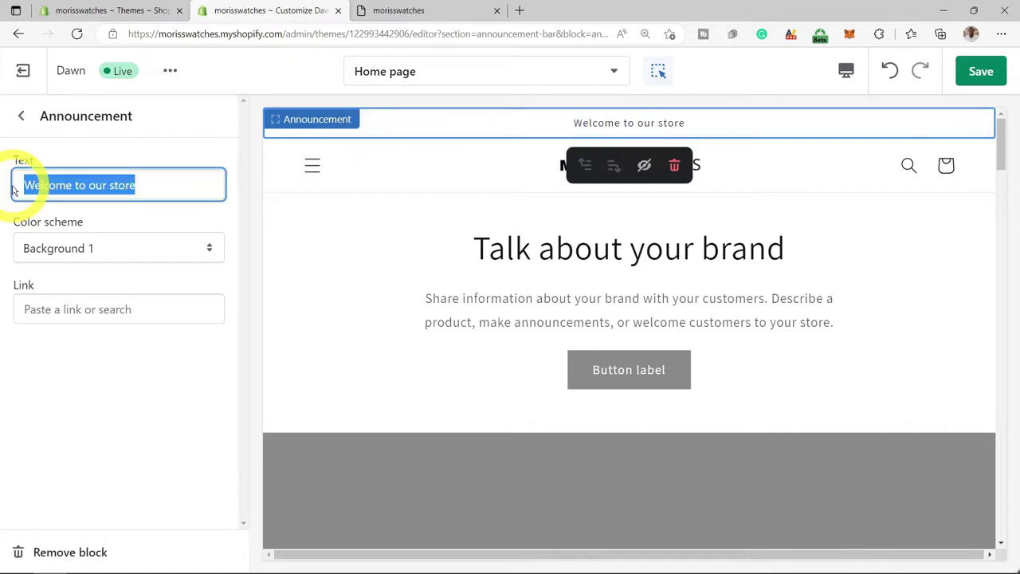
{"action": "type", "text": "10% of"}
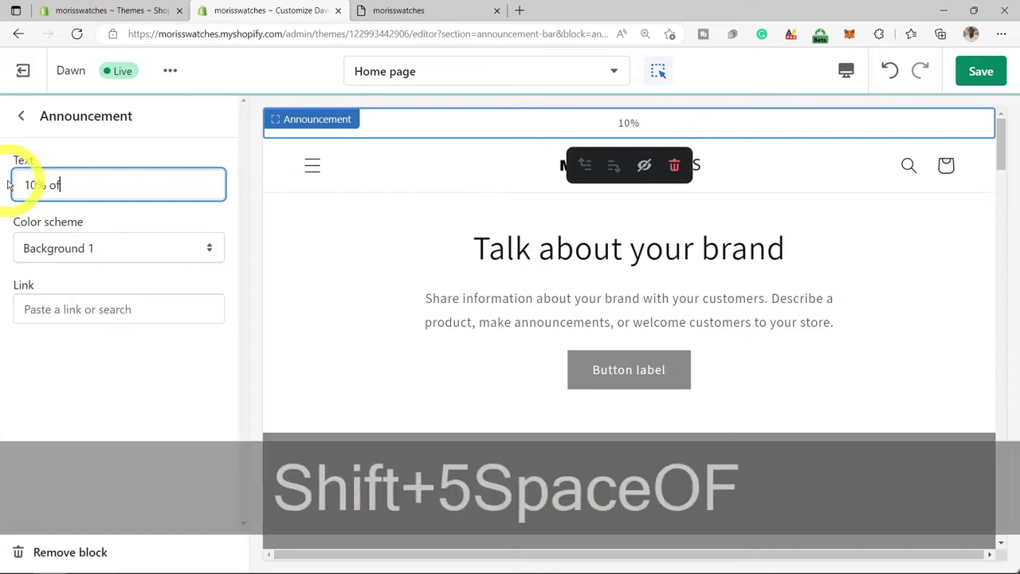
{"action": "type", "text": " store wide"}
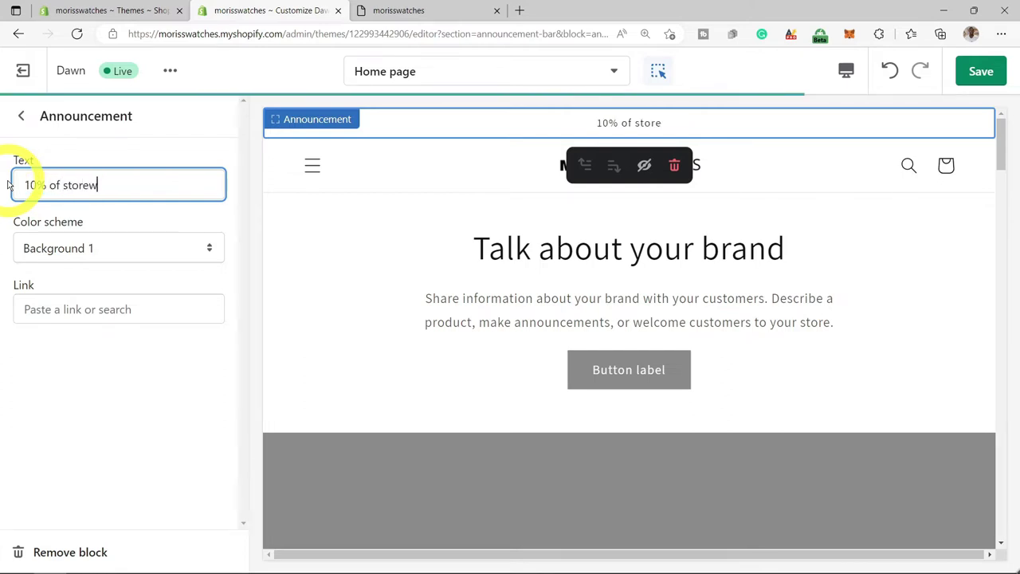
{"action": "left_click", "coordinate": [980, 80]}
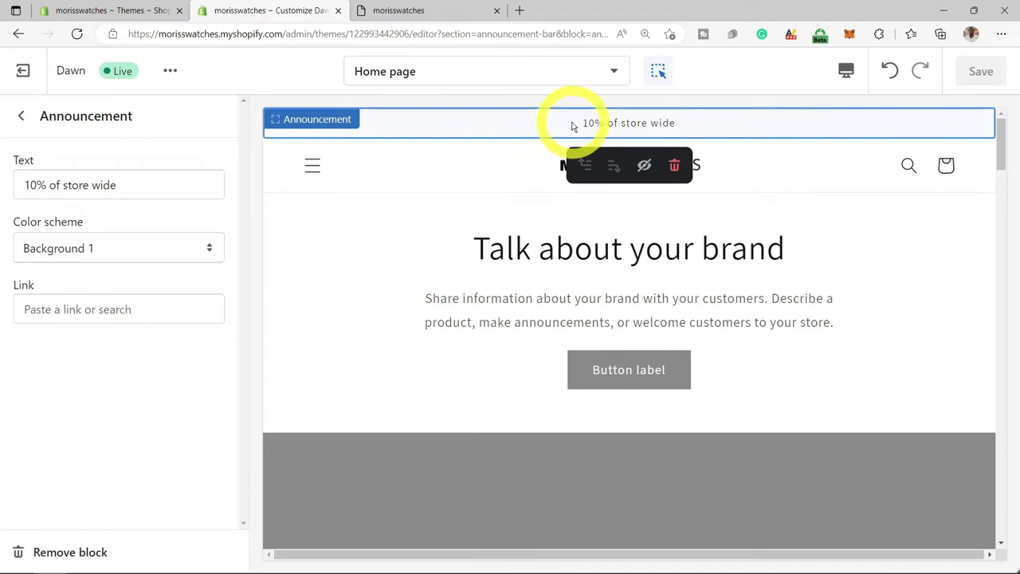
Delete the announcement block and save the home page.
{"action": "left_click", "coordinate": [79, 561]}
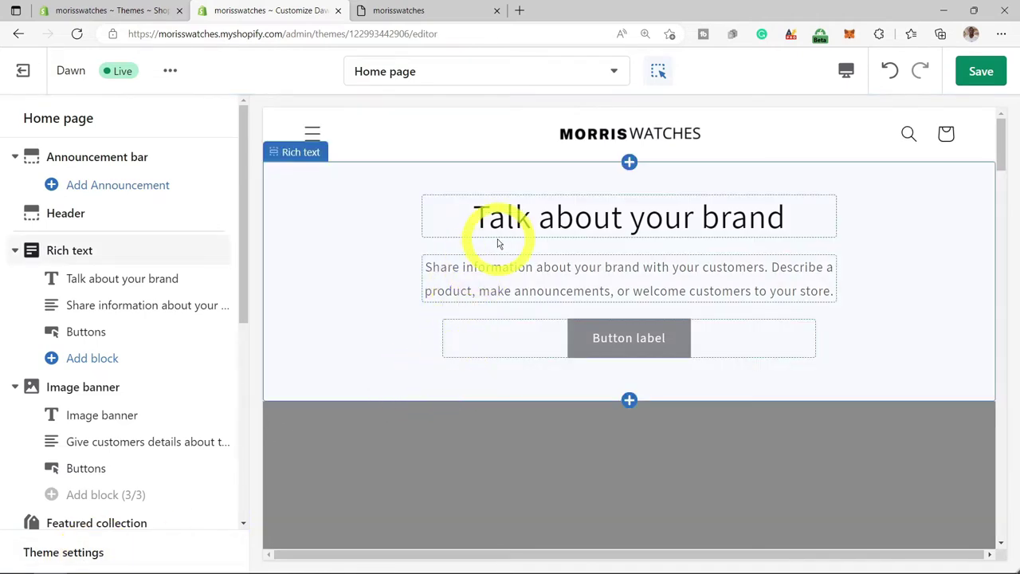
{"action": "left_click", "coordinate": [988, 79]}
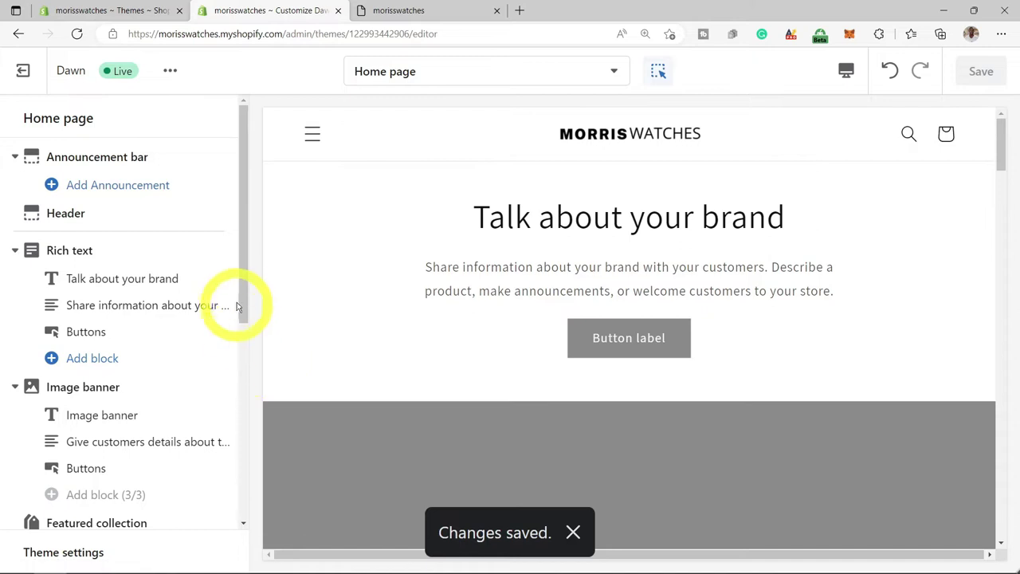
{"action": "left_click_drag", "start_coordinate": [242, 306], "coordinate": [205, 540]}
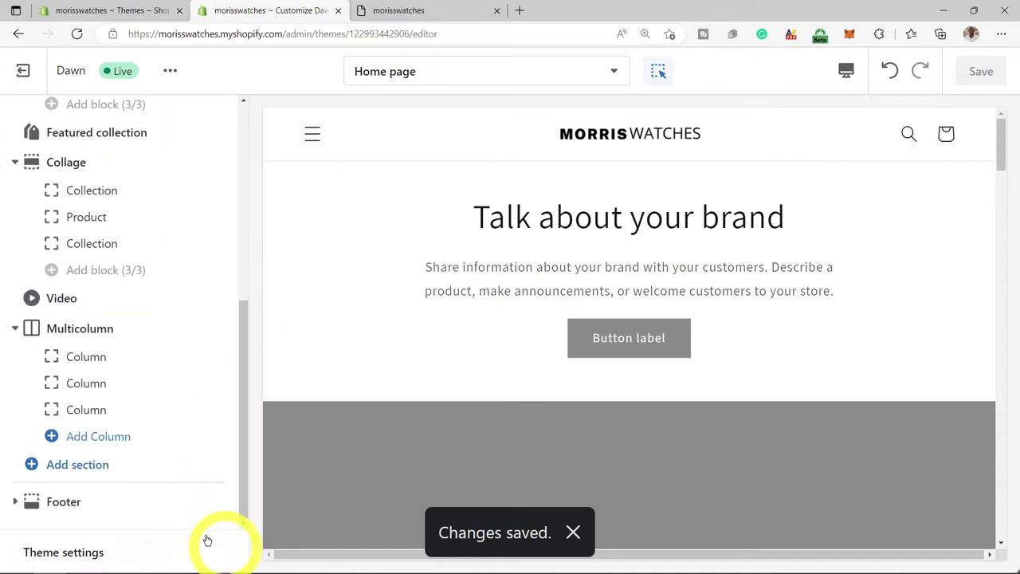
Select the Rich text section in the preview and delete it from the home page.
{"action": "left_click", "coordinate": [49, 478]}
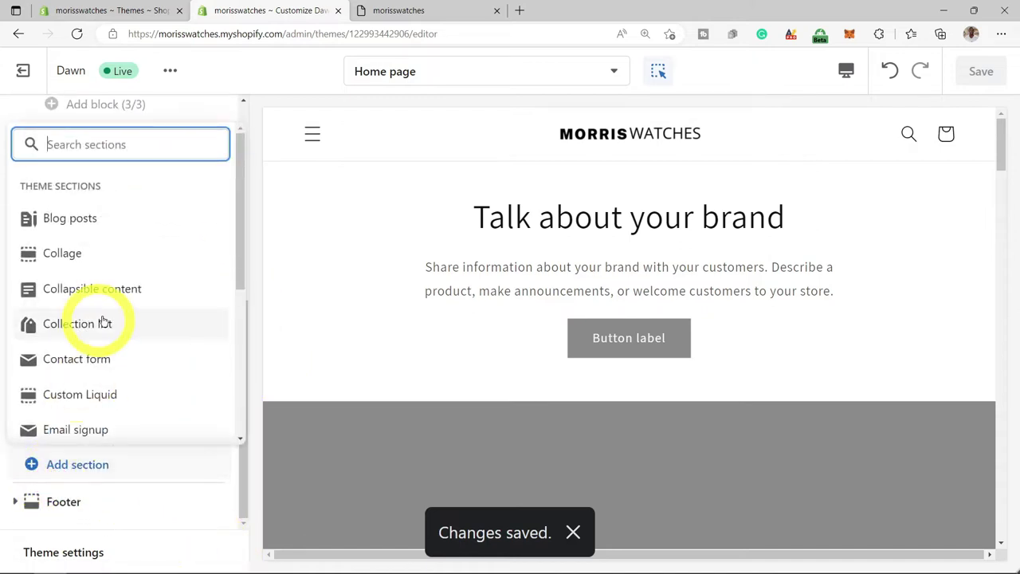
{"action": "scroll", "coordinate": [119, 330], "scroll_direction": "down", "scroll_amount": 4}
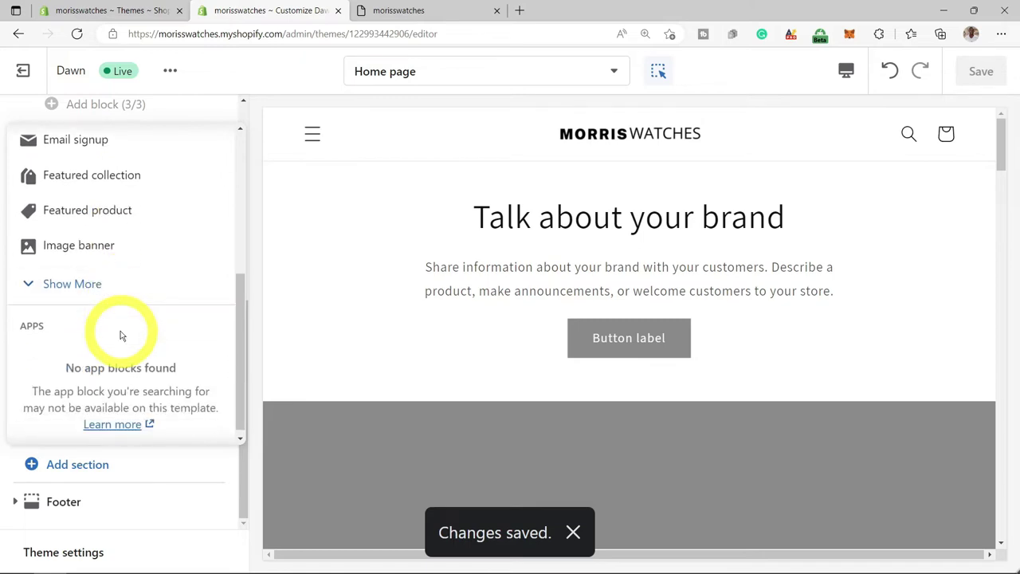
{"action": "scroll", "coordinate": [124, 341], "scroll_direction": "up", "scroll_amount": 1}
{"action": "left_click", "coordinate": [57, 330]}
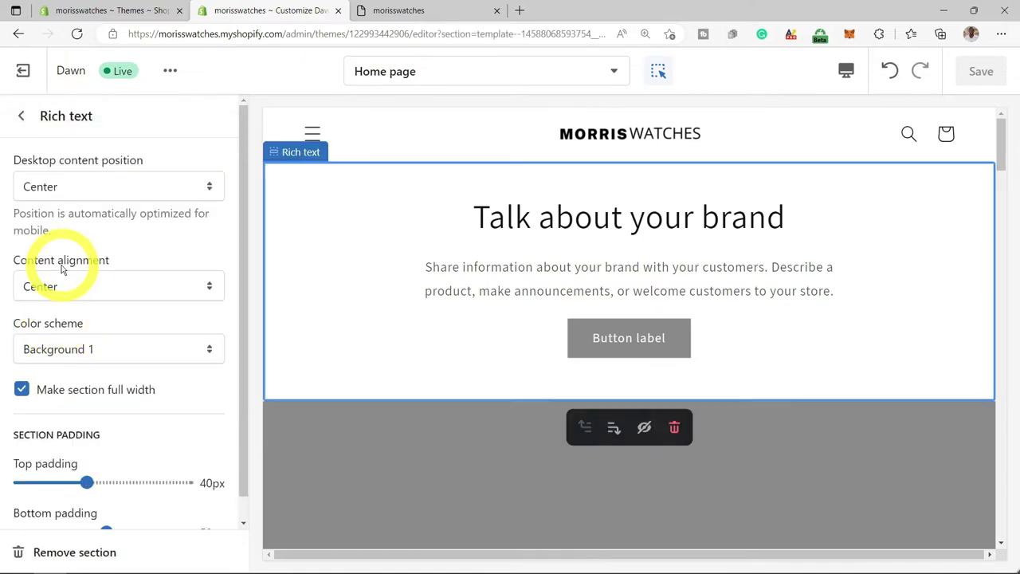
{"action": "left_click", "coordinate": [22, 116]}
{"action": "scroll", "coordinate": [87, 234], "scroll_direction": "up", "scroll_amount": 5}
{"action": "scroll", "coordinate": [102, 250], "scroll_direction": "up", "scroll_amount": 1}
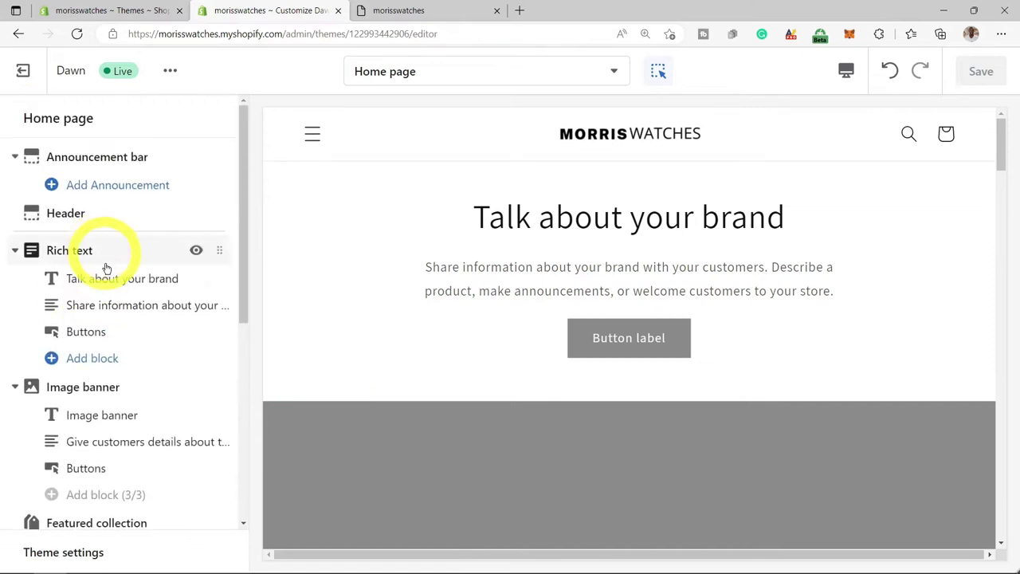
{"action": "left_click", "coordinate": [78, 392]}
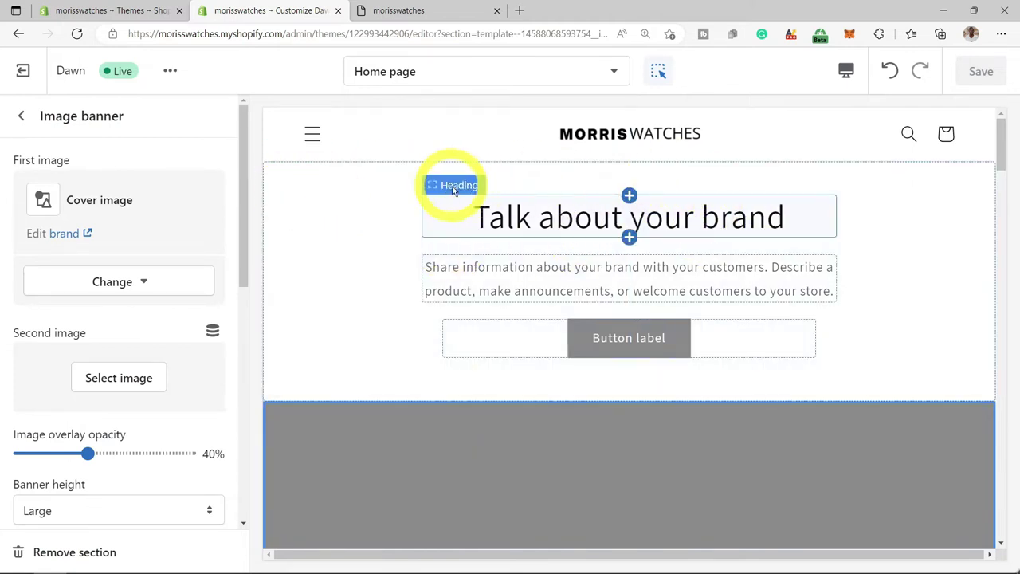
{"action": "right_click", "coordinate": [375, 193]}
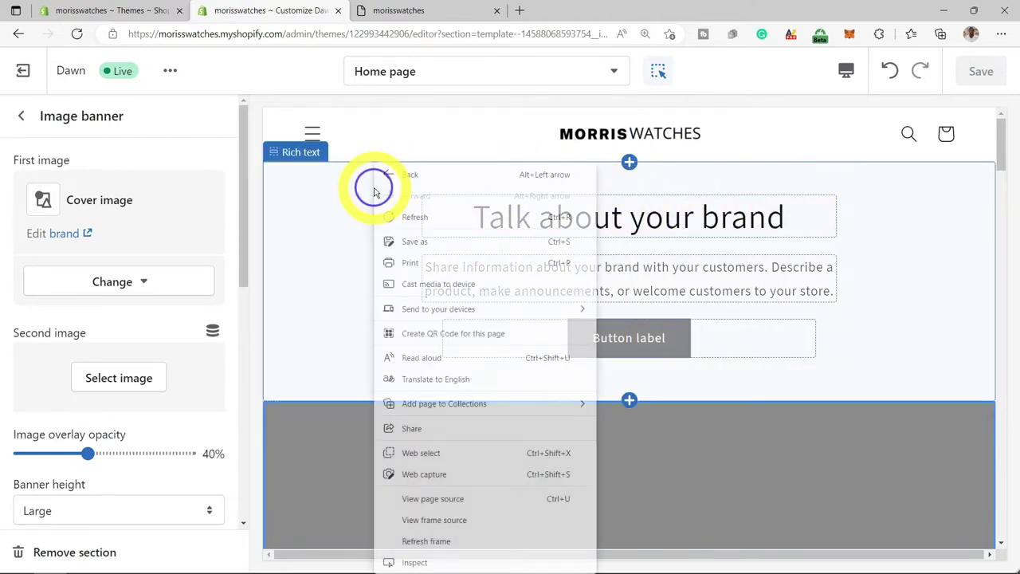
{"action": "left_click", "coordinate": [374, 193]}
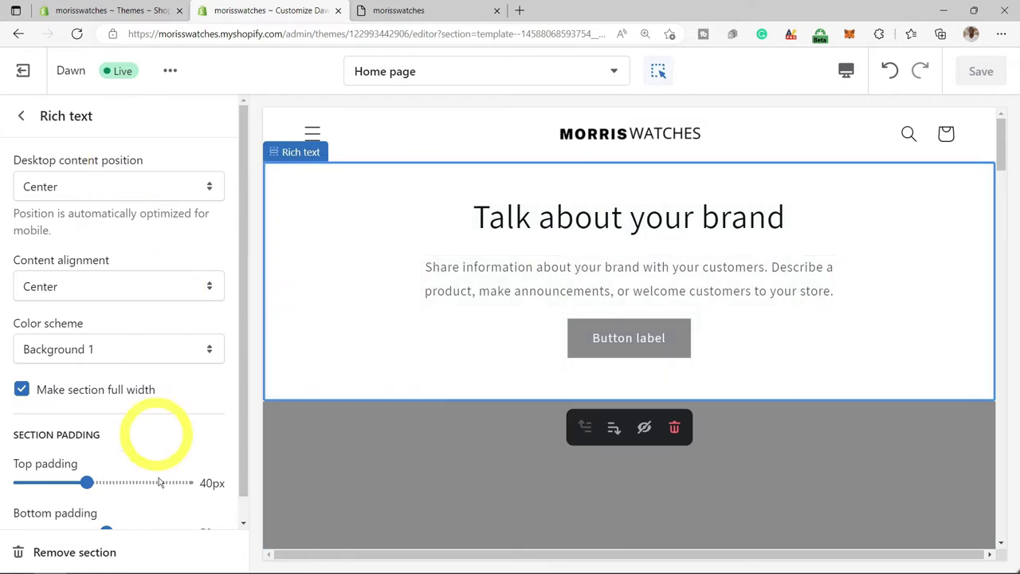
{"action": "left_click", "coordinate": [116, 554]}
{"action": "scroll", "coordinate": [558, 239], "scroll_direction": "down", "scroll_amount": 2}
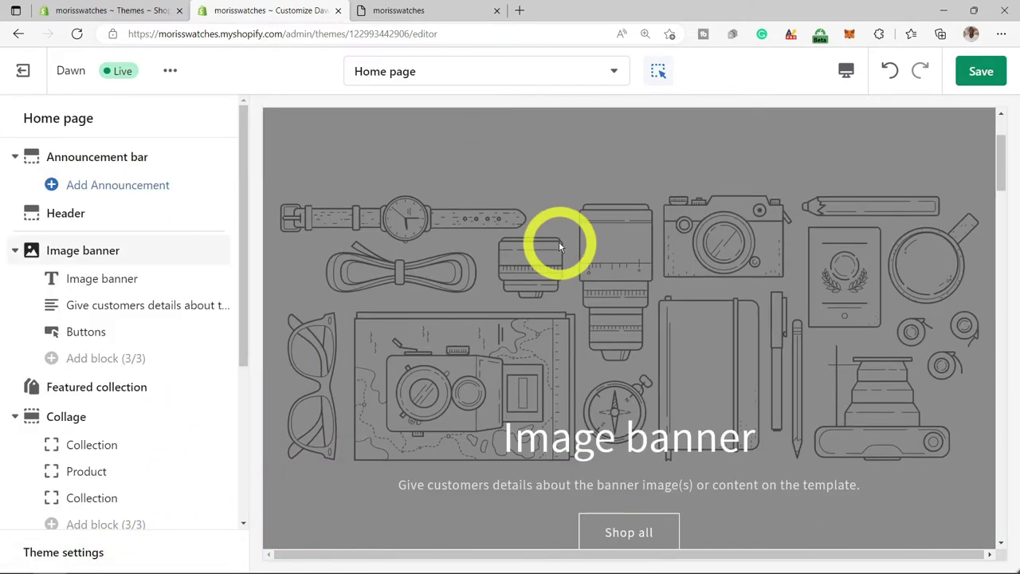
Upload a photo of a wrist wearing a watch and set it as the Image banner's first image.
{"action": "left_click", "coordinate": [88, 250]}
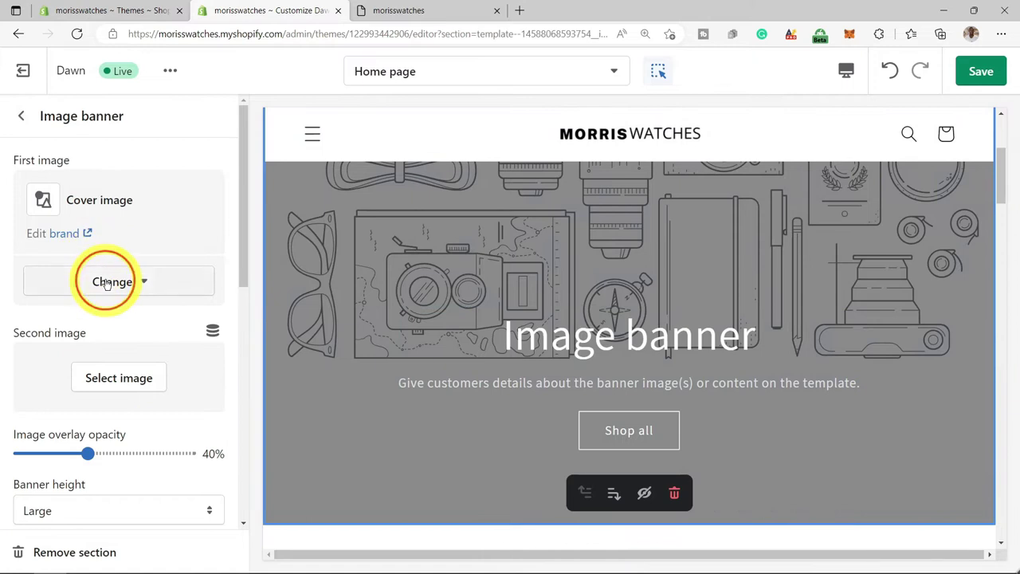
{"action": "left_click", "coordinate": [108, 284]}
{"action": "left_click", "coordinate": [104, 393]}
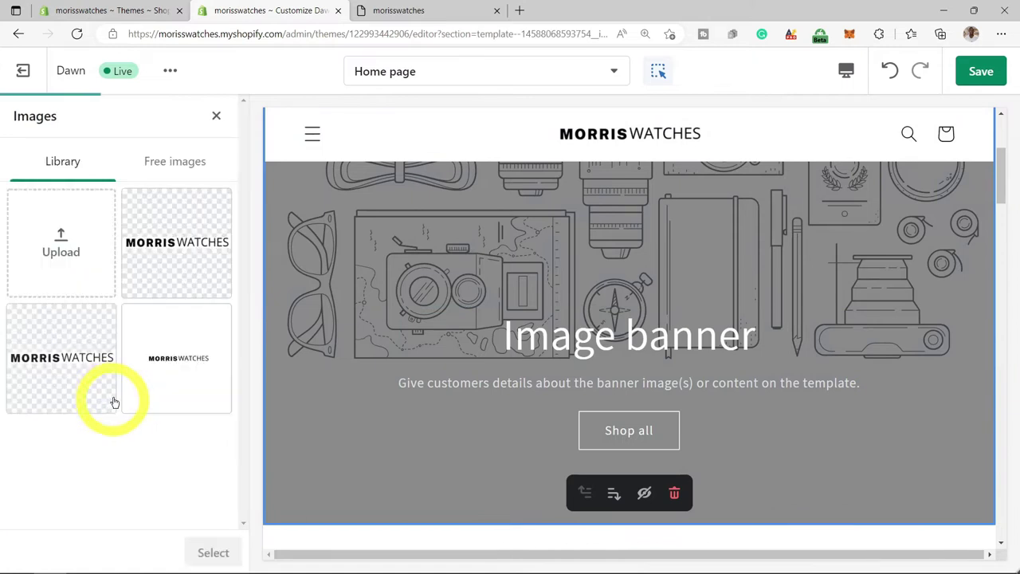
{"action": "left_click", "coordinate": [72, 252]}
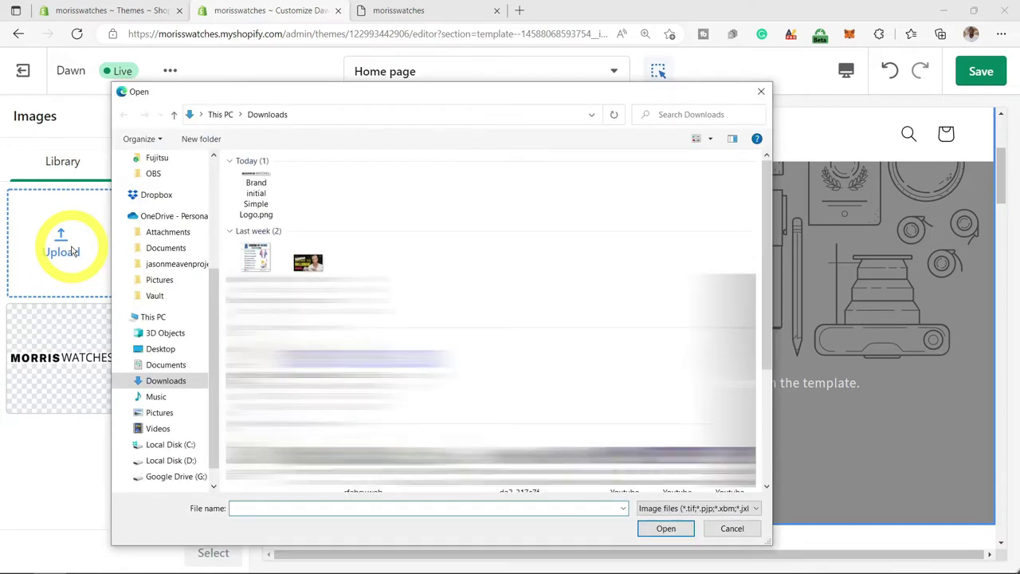
{"action": "left_click", "coordinate": [663, 530]}
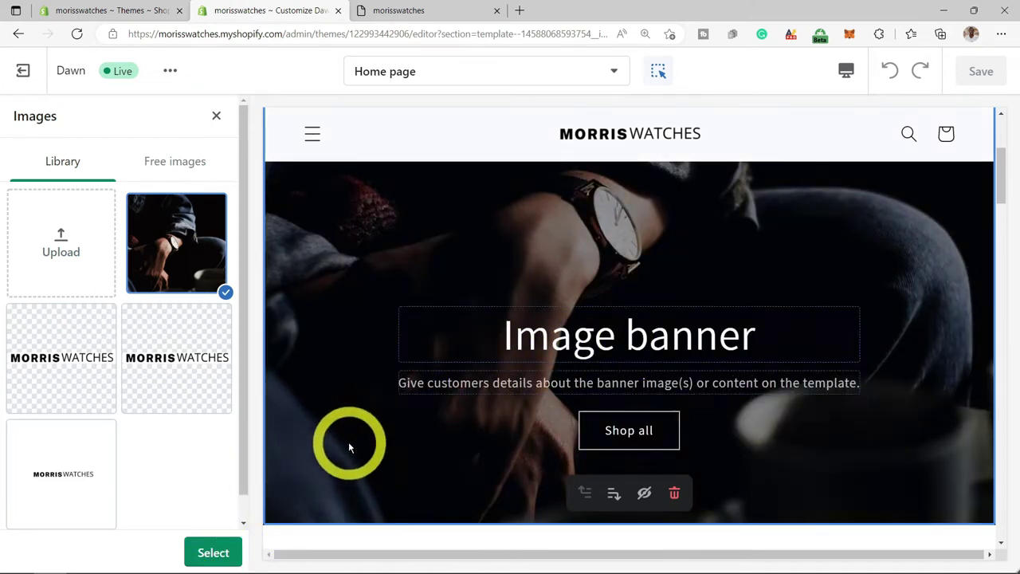
{"action": "left_click", "coordinate": [213, 553]}
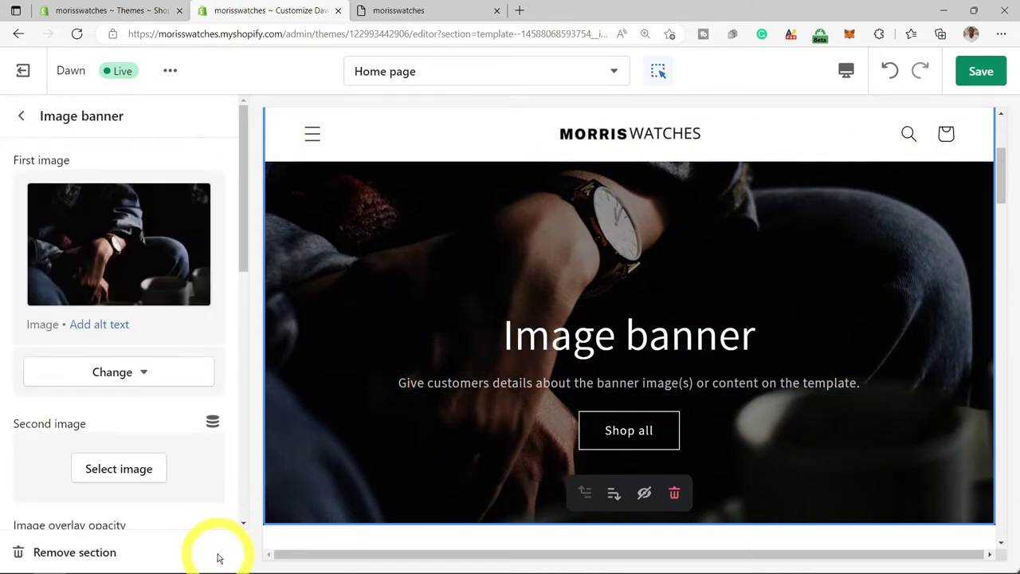
Save the new banner image, then undo the last change.
{"action": "left_click", "coordinate": [979, 73]}
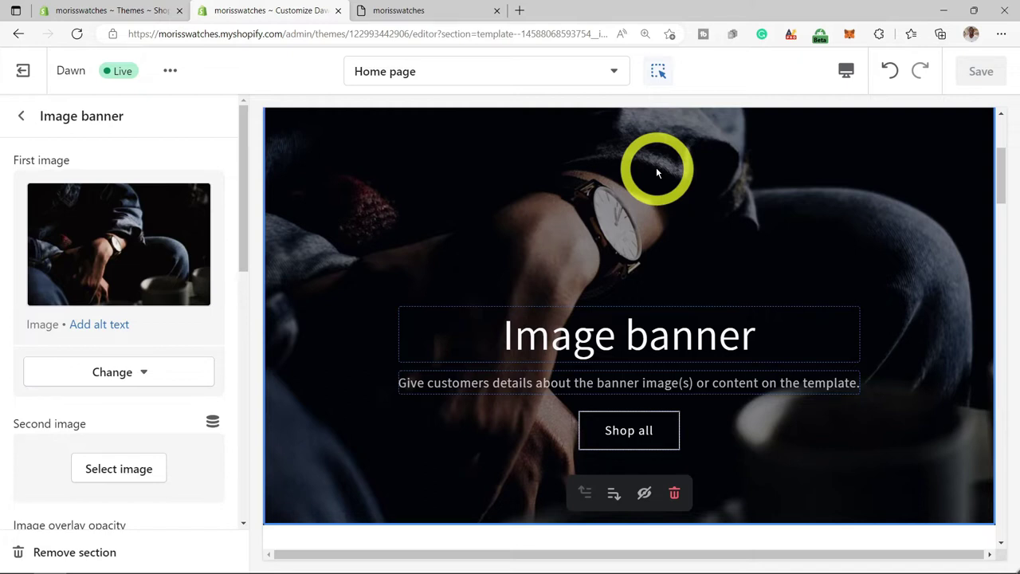
{"action": "key", "text": "ctrl+z"}
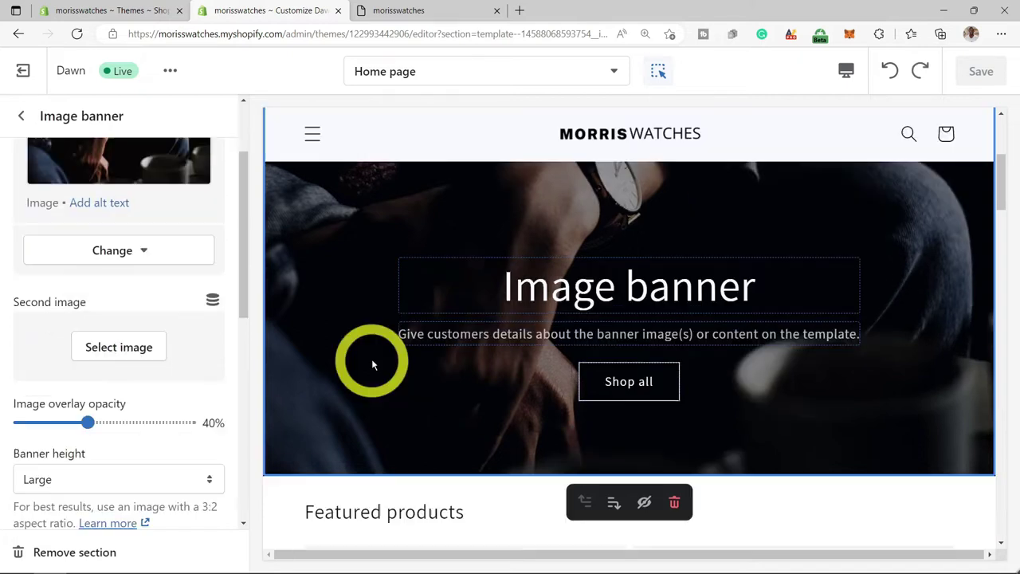
{"action": "scroll", "coordinate": [226, 306], "scroll_direction": "down", "scroll_amount": 3}
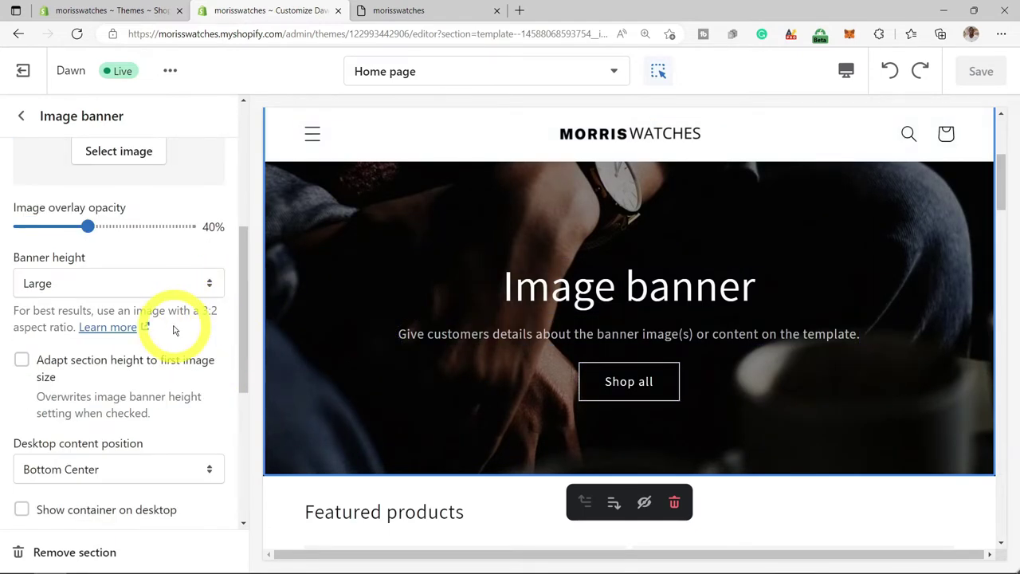
{"action": "scroll", "coordinate": [175, 328], "scroll_direction": "down", "scroll_amount": 1}
{"action": "scroll", "coordinate": [174, 327], "scroll_direction": "down", "scroll_amount": 1}
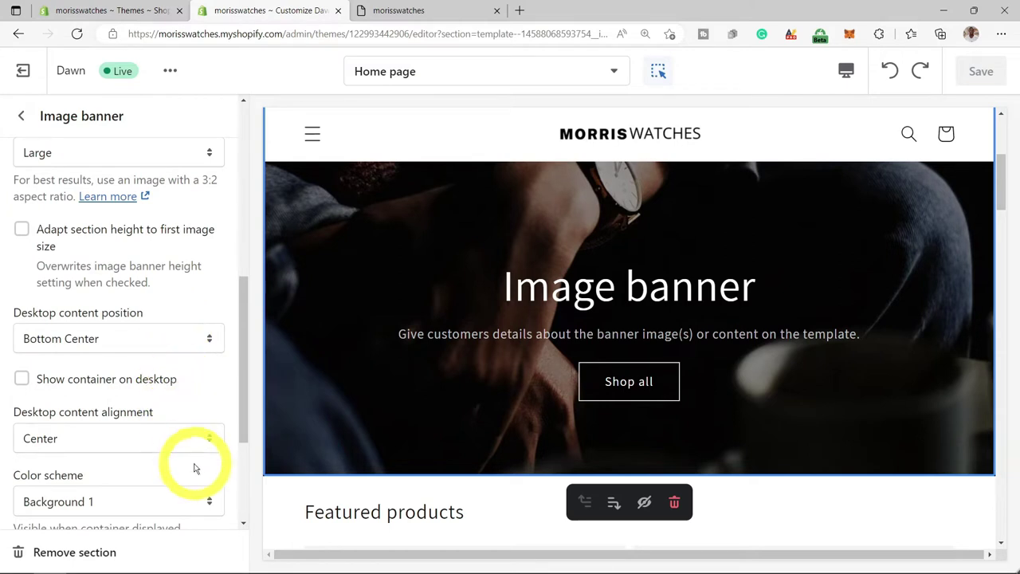
Set the Image banner's desktop content alignment to Right.
{"action": "left_click", "coordinate": [212, 442]}
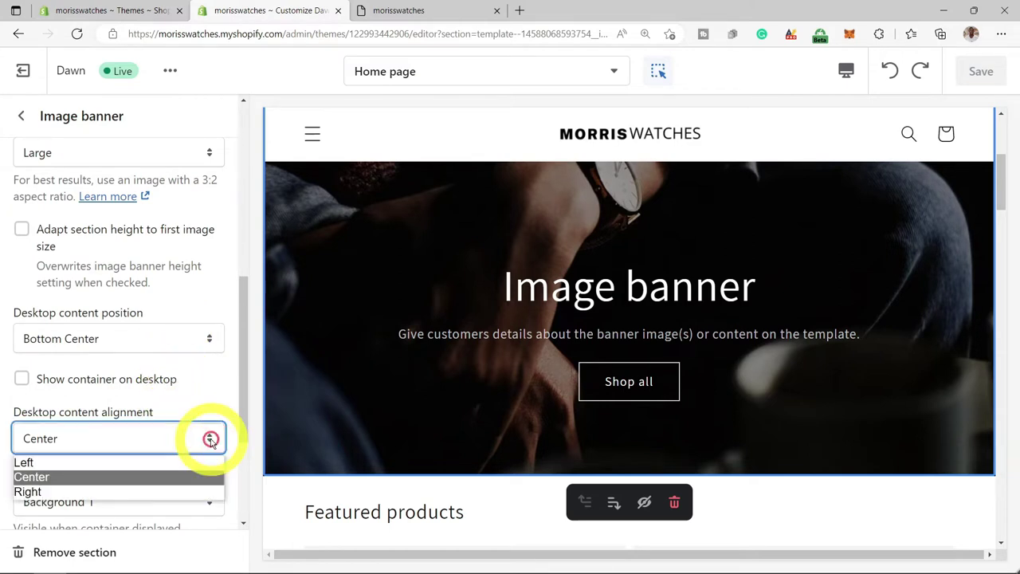
{"action": "left_click", "coordinate": [158, 467]}
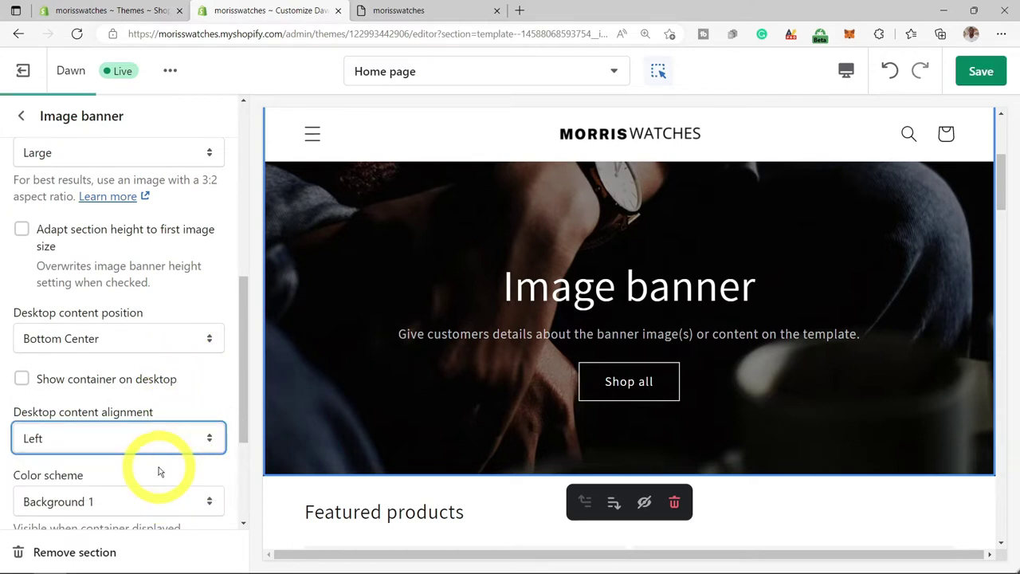
{"action": "left_click", "coordinate": [211, 443]}
{"action": "left_click", "coordinate": [138, 488]}
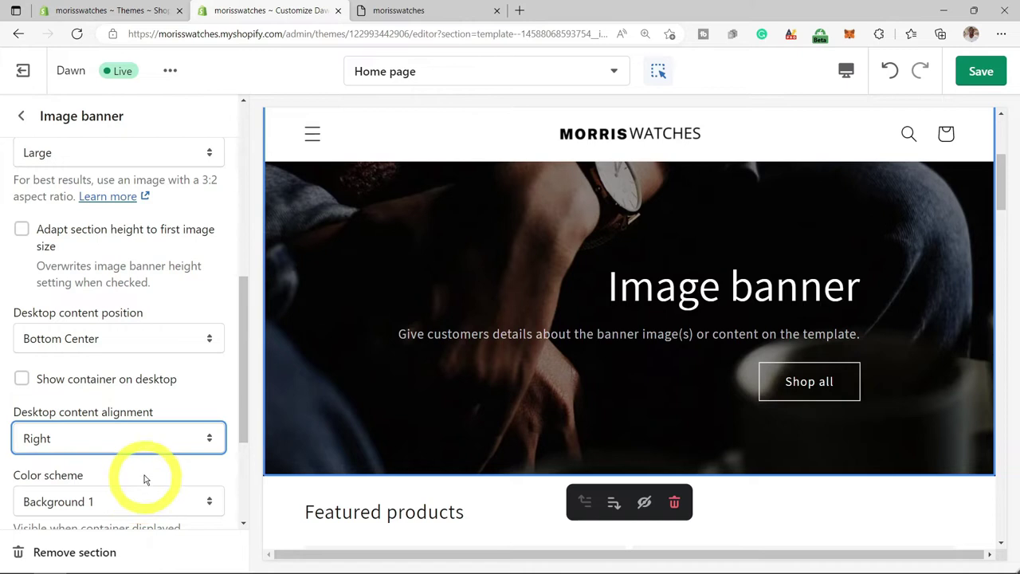
{"action": "scroll", "coordinate": [177, 485], "scroll_direction": "down", "scroll_amount": 2}
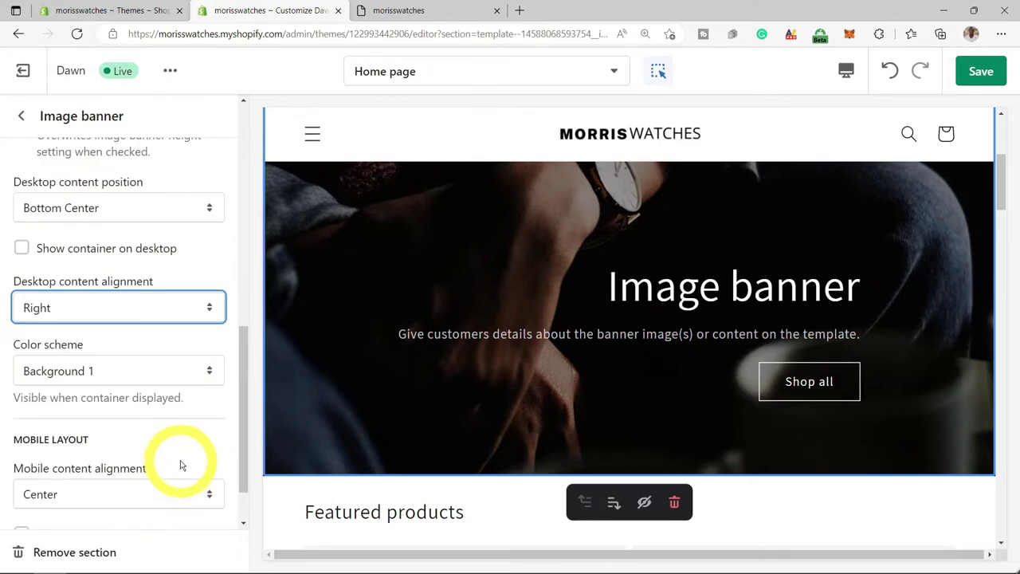
{"action": "scroll", "coordinate": [182, 467], "scroll_direction": "down", "scroll_amount": 1}
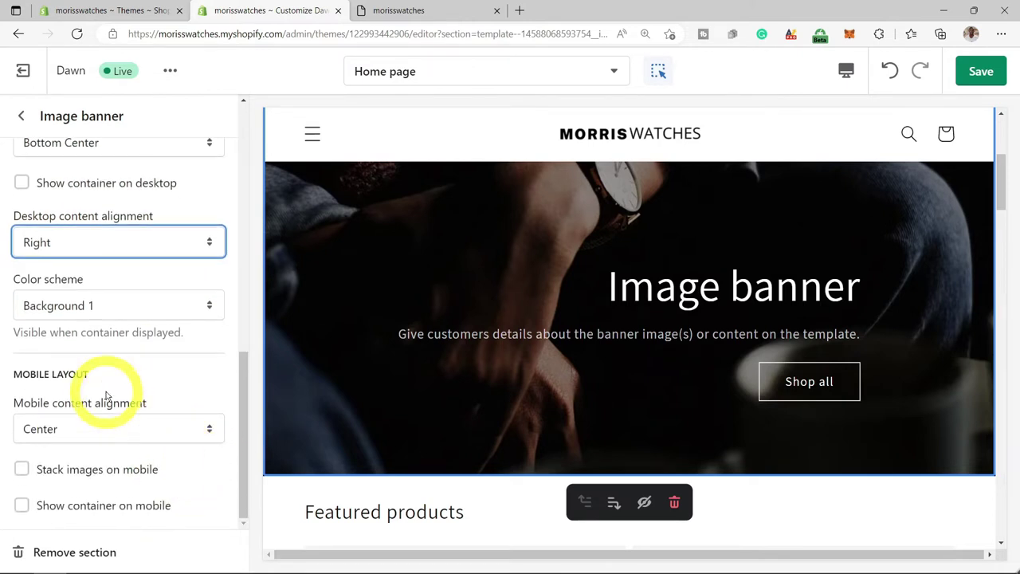
{"action": "scroll", "coordinate": [101, 398], "scroll_direction": "up", "scroll_amount": 1}
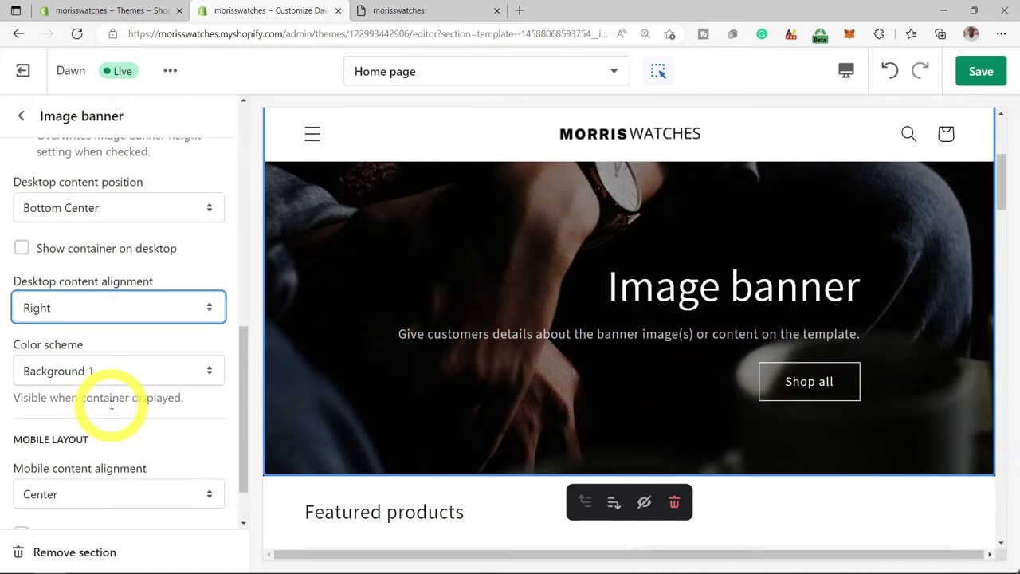
Change the banner heading from 'Image banner' to 'Timeless Watches'.
{"action": "left_click", "coordinate": [705, 297]}
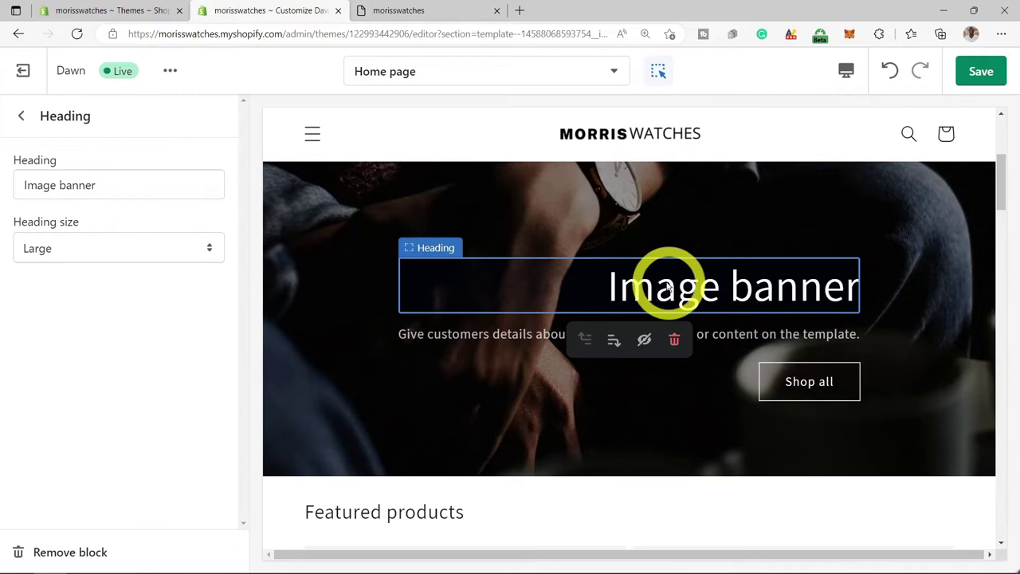
{"action": "left_click_drag", "start_coordinate": [99, 184], "coordinate": [13, 191]}
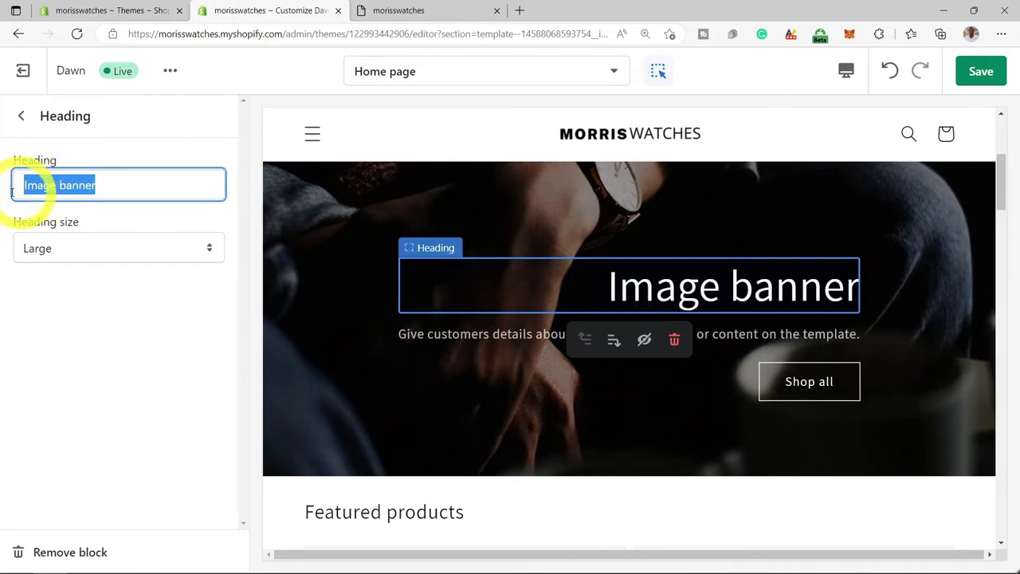
{"action": "type", "text": "Timeless Watc"}
{"action": "key", "text": "BackSpace"}
{"action": "key", "text": "BackSpace"}
{"action": "type", "text": "tches"}
Replace the banner subtitle with 'DISCOVER OUR NEW COLLECTIONS' and save the home page.
{"action": "left_click", "coordinate": [579, 341]}
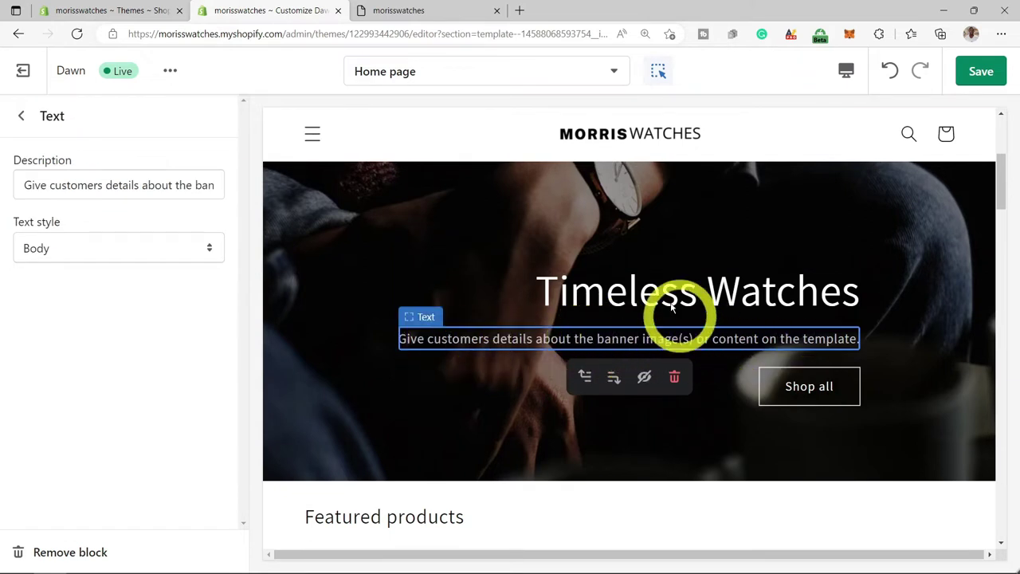
{"action": "left_click", "coordinate": [586, 380]}
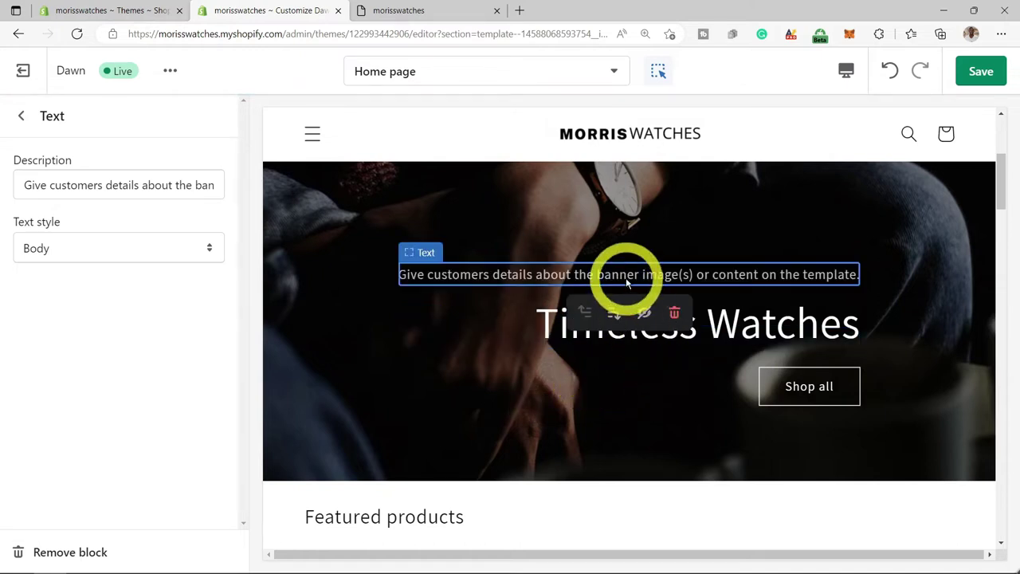
{"action": "key", "text": "ctrl+z"}
{"action": "triple_click", "coordinate": [125, 181]}
{"action": "type", "text": "DISCOVER OUR NE"}
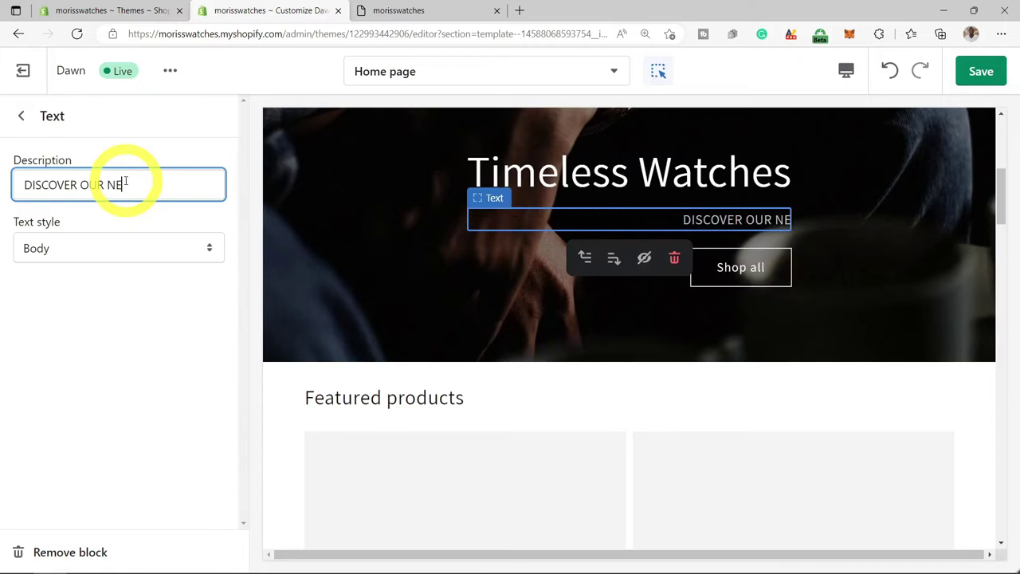
{"action": "type", "text": "W COLLECTIONS"}
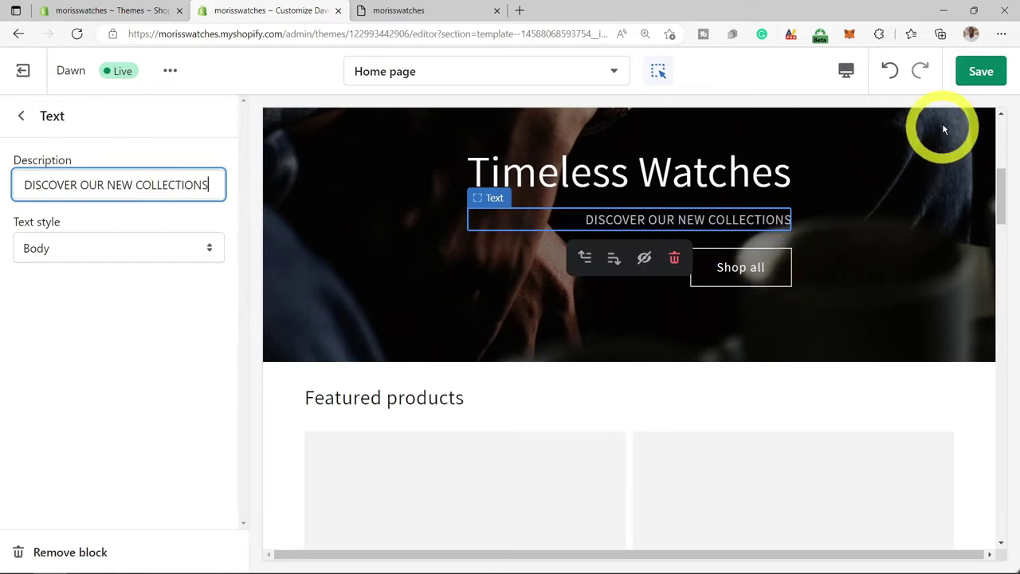
{"action": "left_click", "coordinate": [977, 75]}
{"action": "left_click", "coordinate": [739, 270]}
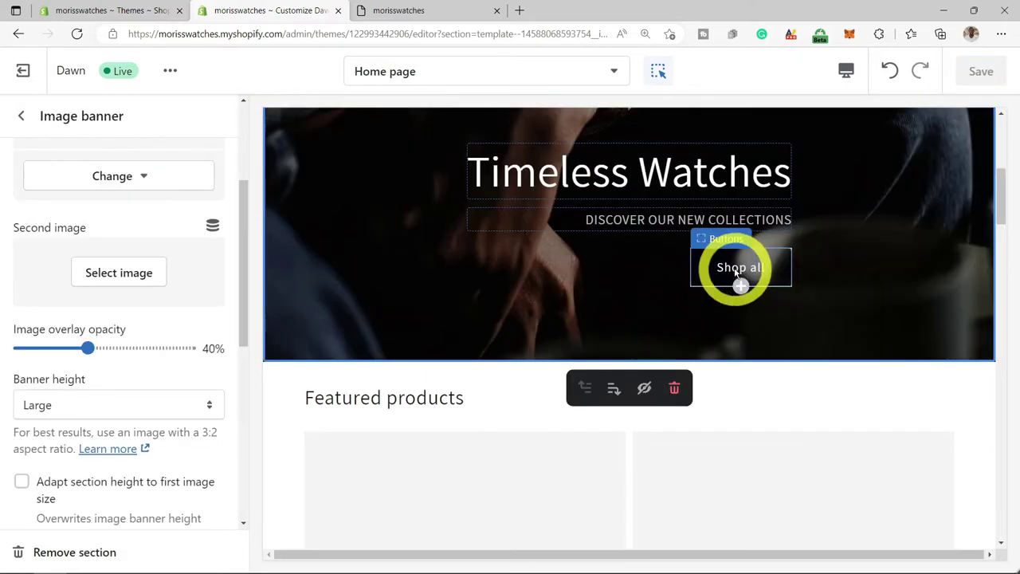
{"action": "left_click", "coordinate": [736, 271]}
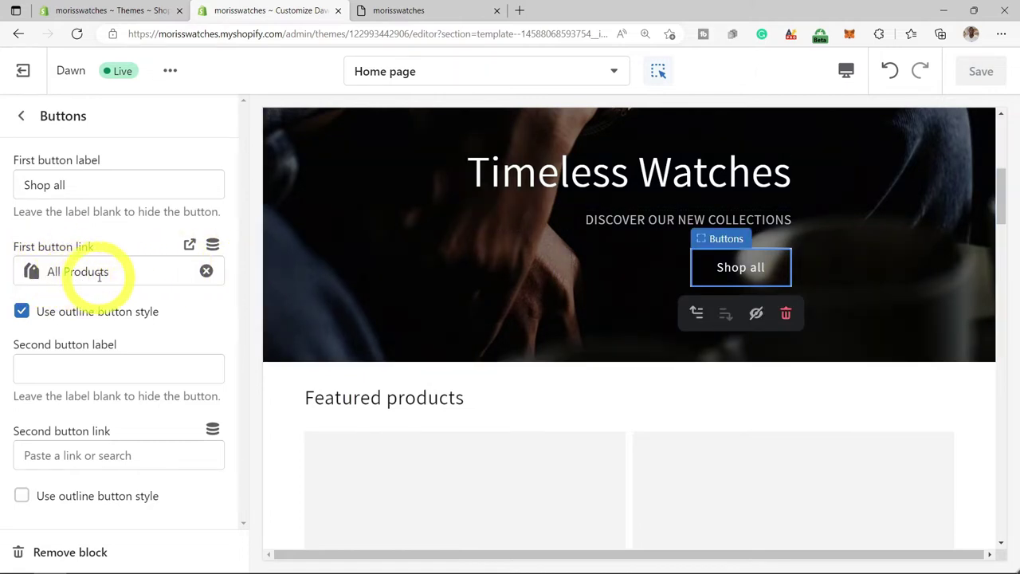
{"action": "left_click", "coordinate": [127, 270]}
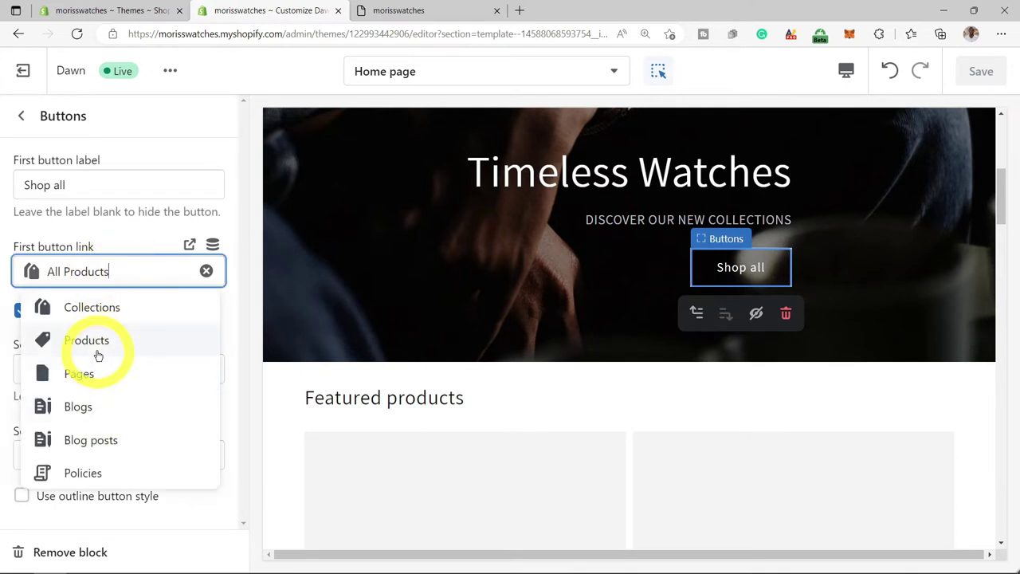
{"action": "left_click", "coordinate": [247, 295]}
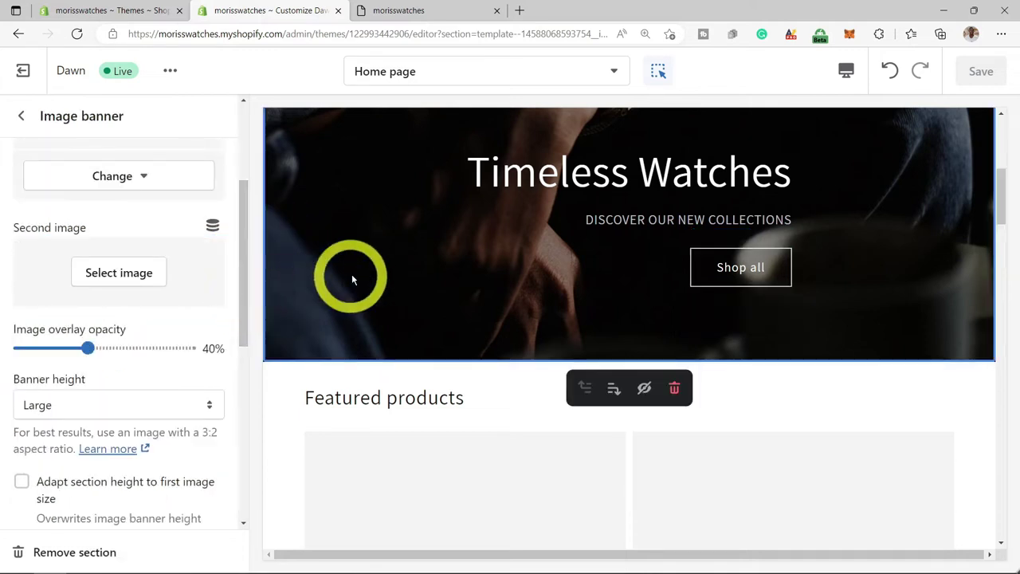
Browse the Image banner settings and Second image box, then return to the Home page sections list.
{"action": "scroll", "coordinate": [353, 278], "scroll_direction": "down", "scroll_amount": 2}
{"action": "scroll", "coordinate": [206, 317], "scroll_direction": "down", "scroll_amount": 3}
{"action": "scroll", "coordinate": [205, 317], "scroll_direction": "down", "scroll_amount": 8}
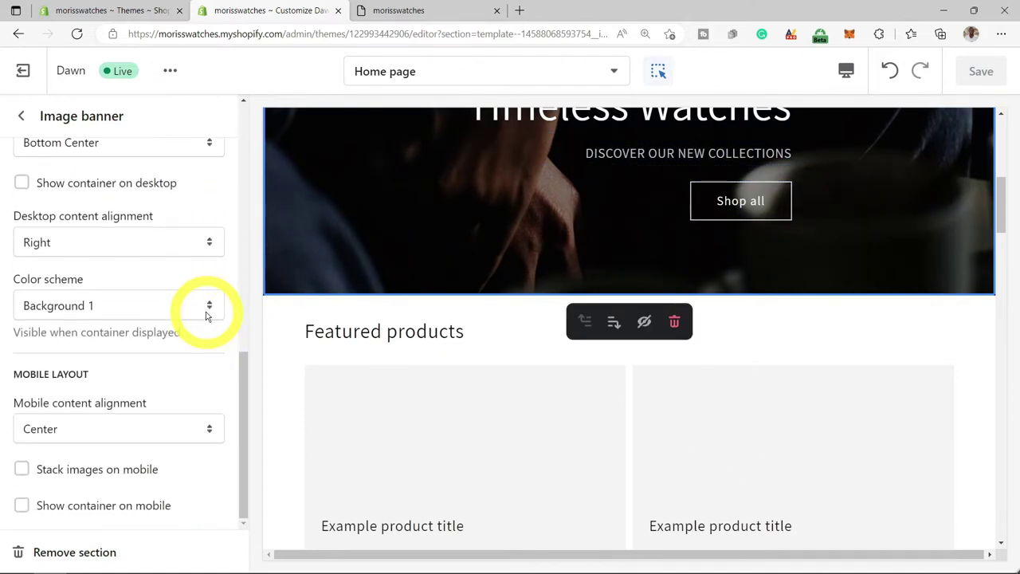
{"action": "scroll", "coordinate": [206, 318], "scroll_direction": "up", "scroll_amount": 8}
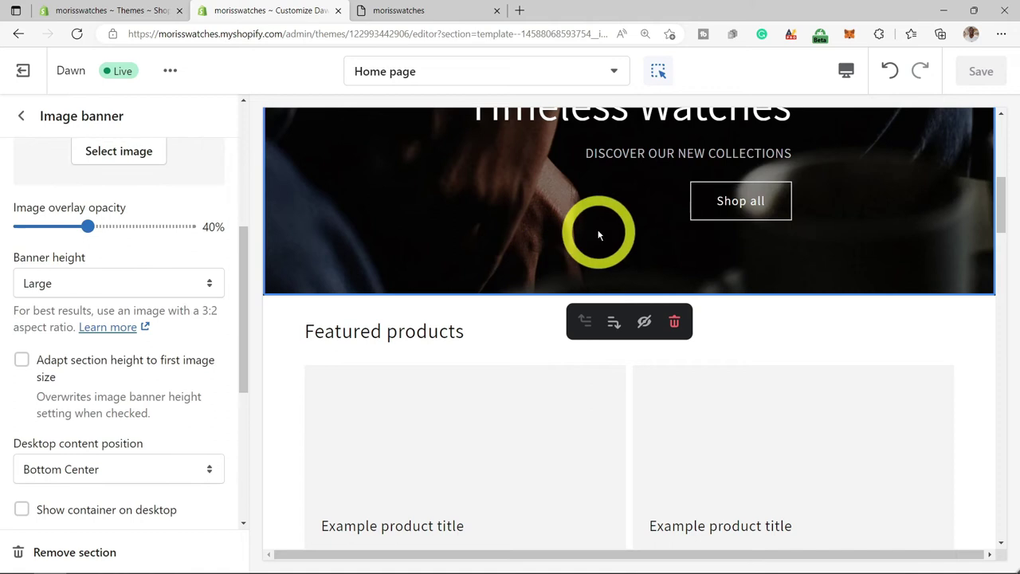
{"action": "scroll", "coordinate": [506, 229], "scroll_direction": "up", "scroll_amount": 2}
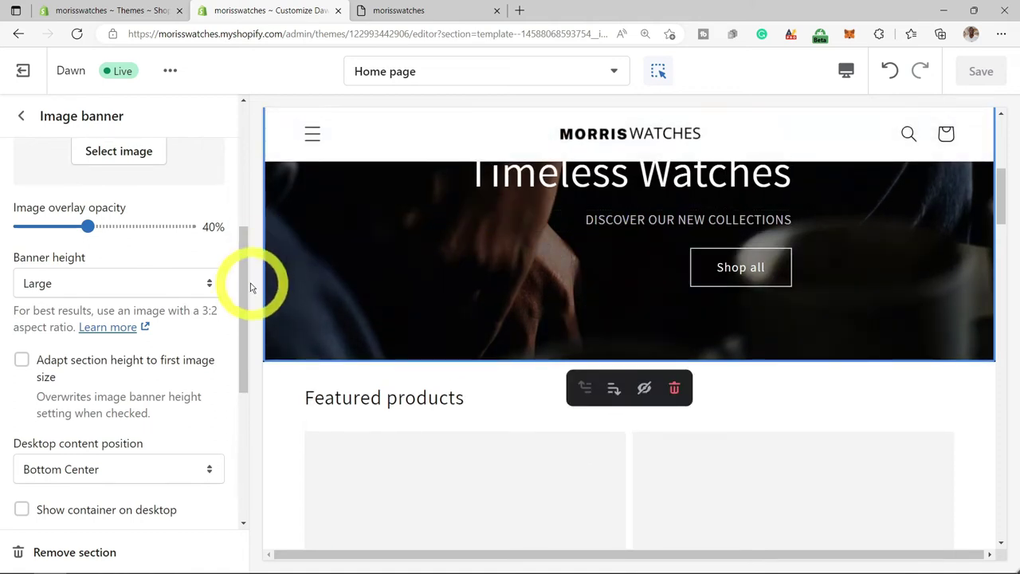
{"action": "left_click_drag", "start_coordinate": [246, 287], "coordinate": [247, 164]}
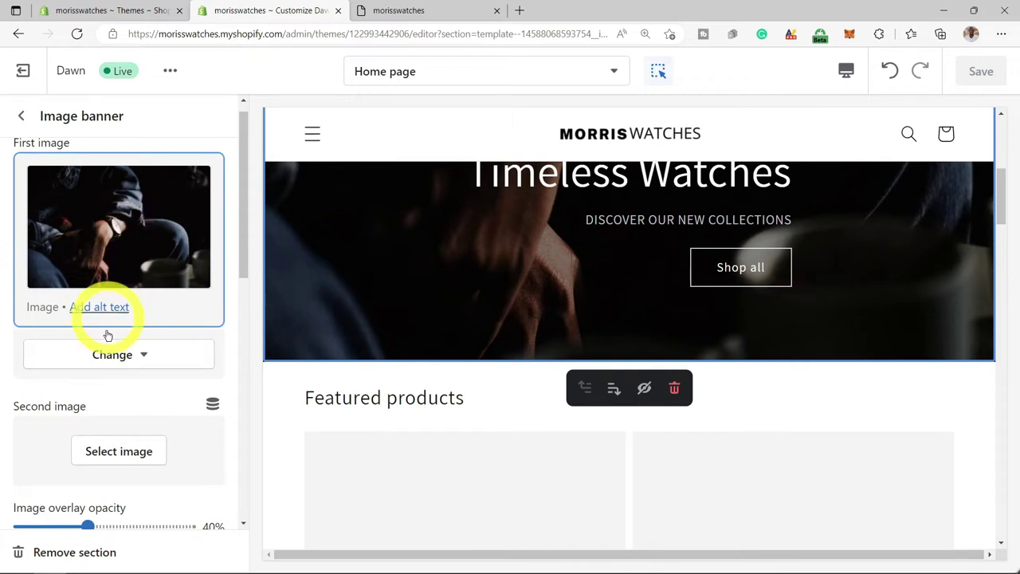
{"action": "left_click", "coordinate": [114, 460]}
{"action": "scroll", "coordinate": [526, 269], "scroll_direction": "up", "scroll_amount": 3}
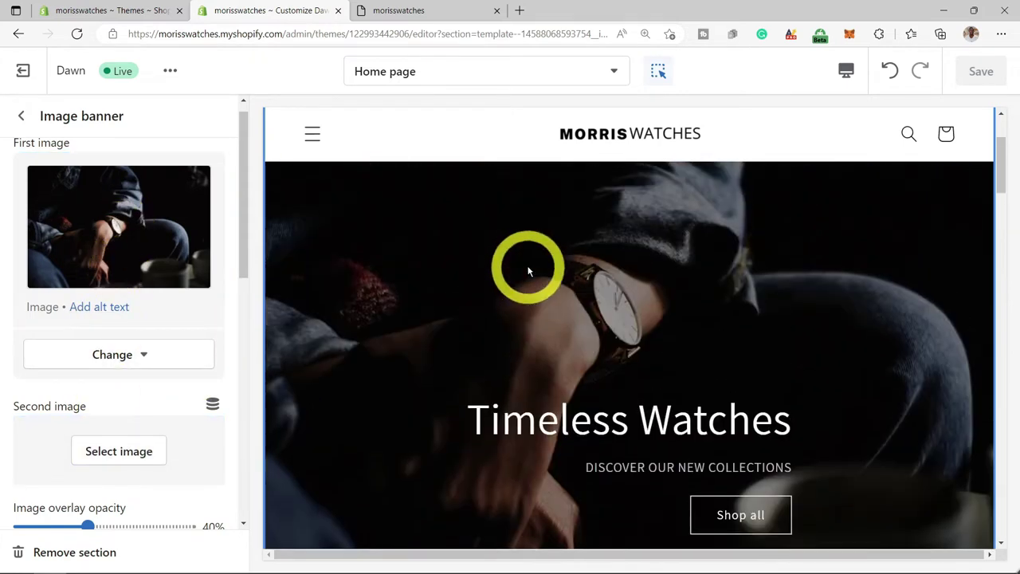
{"action": "scroll", "coordinate": [535, 271], "scroll_direction": "down", "scroll_amount": 2}
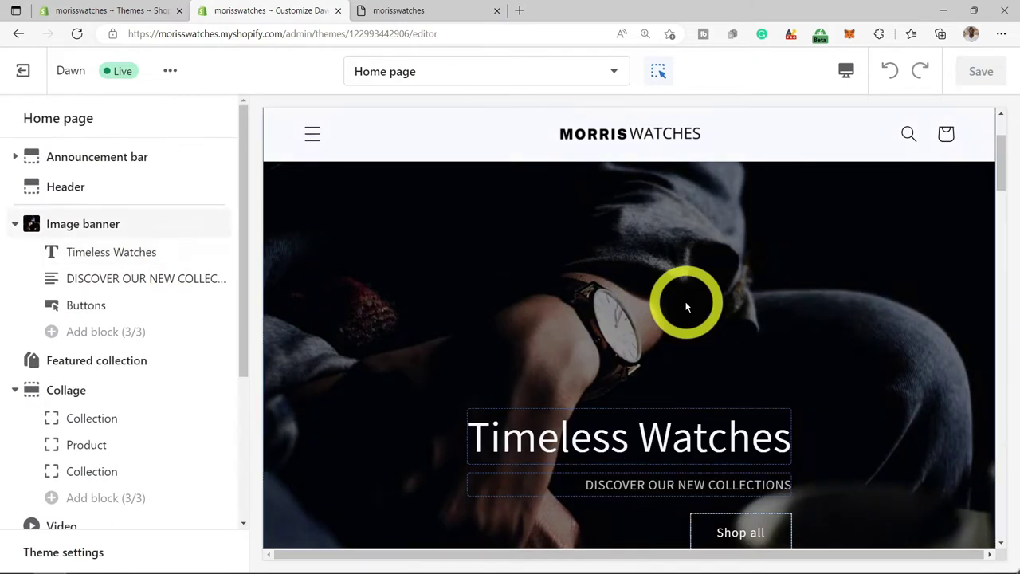
{"action": "scroll", "coordinate": [686, 306], "scroll_direction": "down", "scroll_amount": 1}
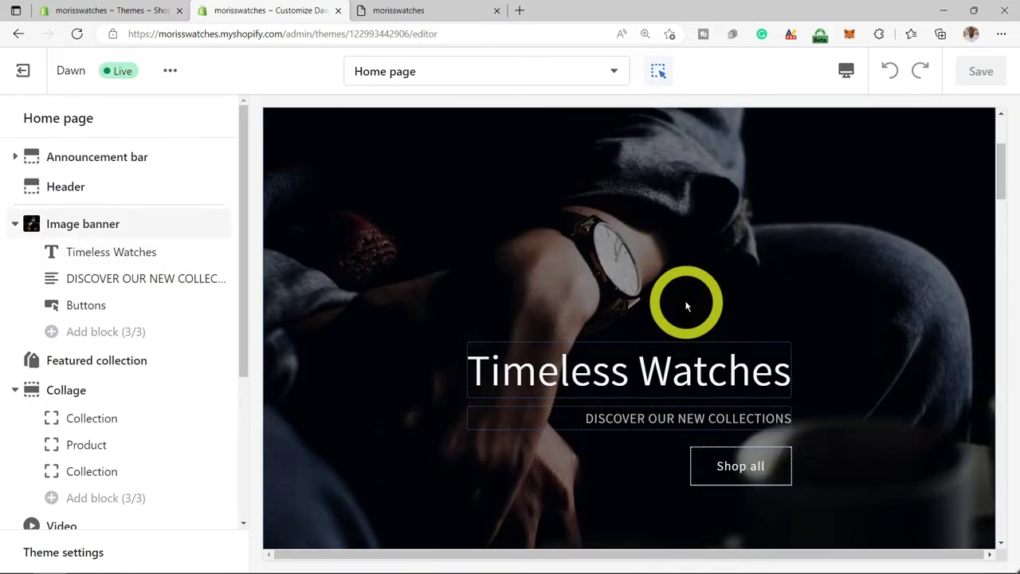
Open the Featured collection section's settings and scroll through them and the preview.
{"action": "left_click", "coordinate": [111, 365]}
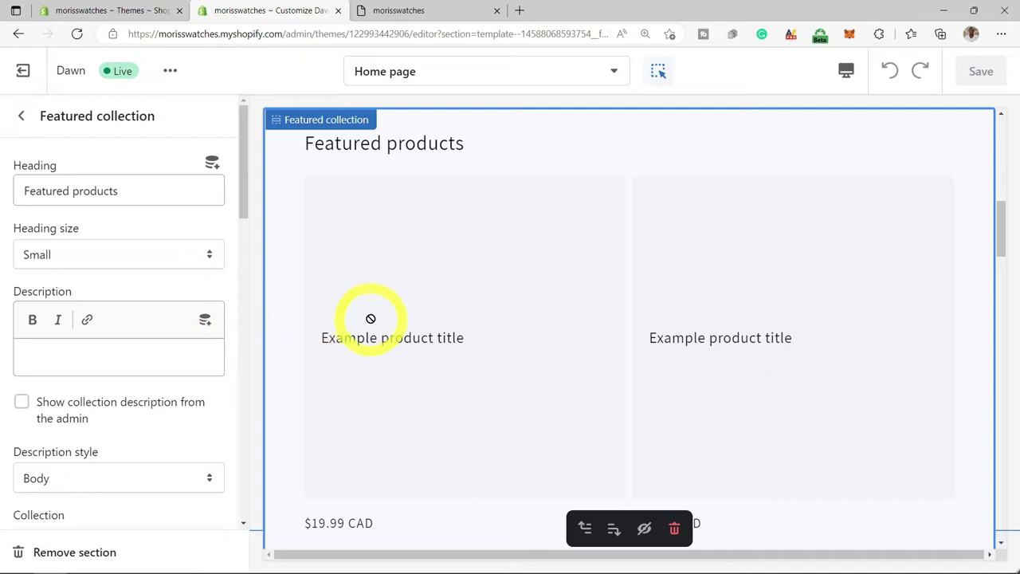
{"action": "scroll", "coordinate": [378, 316], "scroll_direction": "down", "scroll_amount": 3}
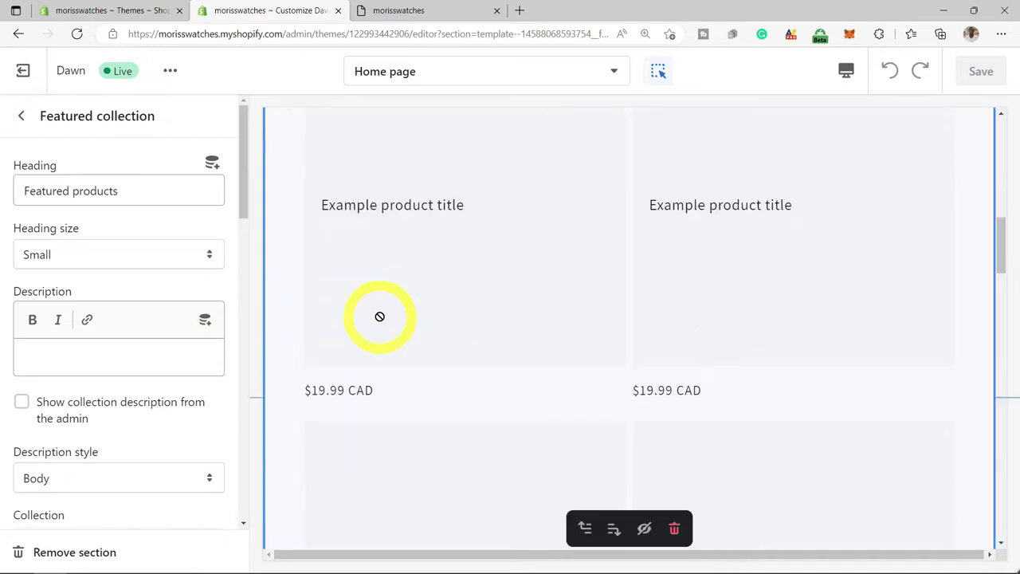
{"action": "scroll", "coordinate": [231, 423], "scroll_direction": "down", "scroll_amount": 3}
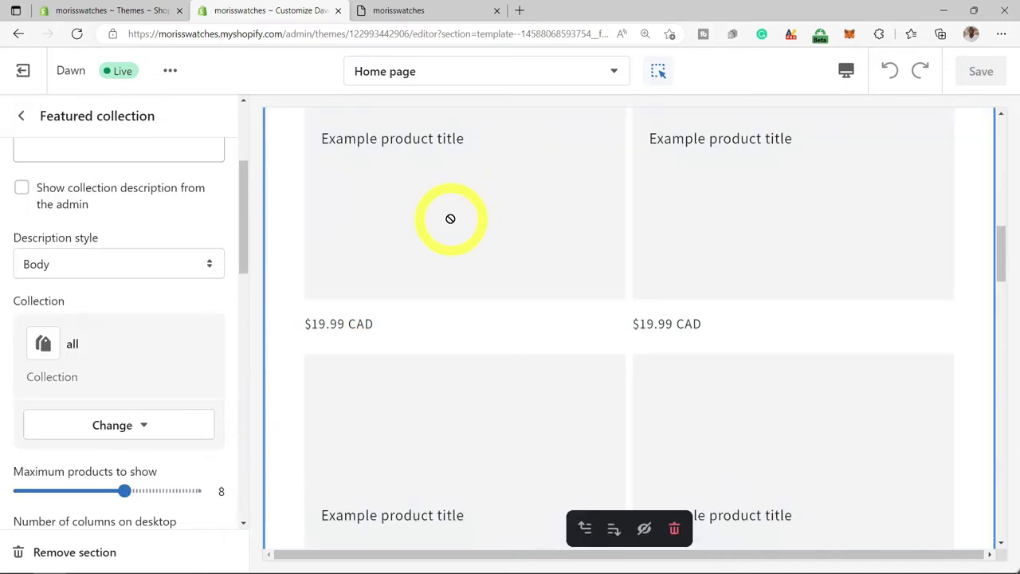
{"action": "scroll", "coordinate": [451, 225], "scroll_direction": "up", "scroll_amount": 1}
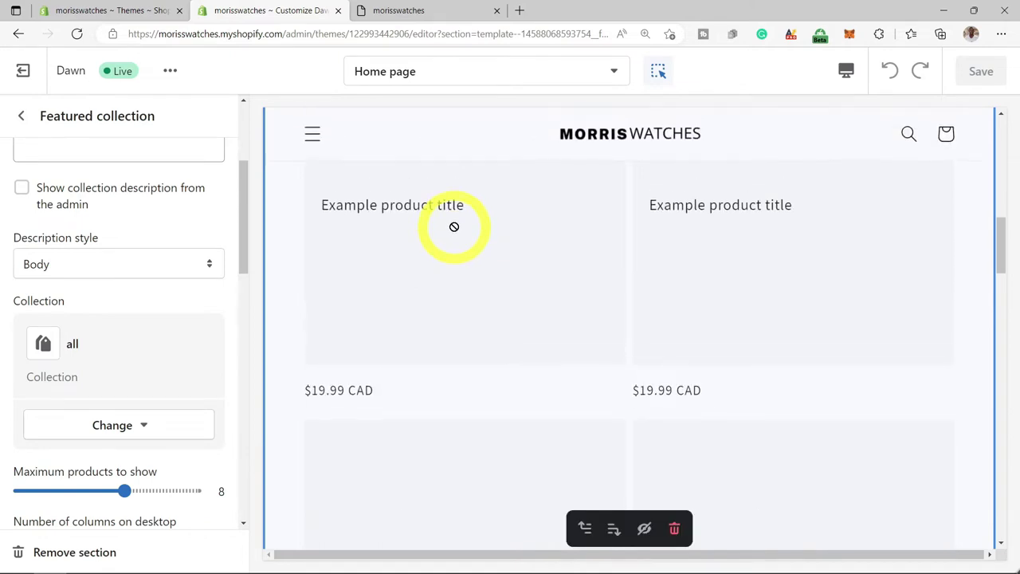
{"action": "scroll", "coordinate": [453, 226], "scroll_direction": "down", "scroll_amount": 1}
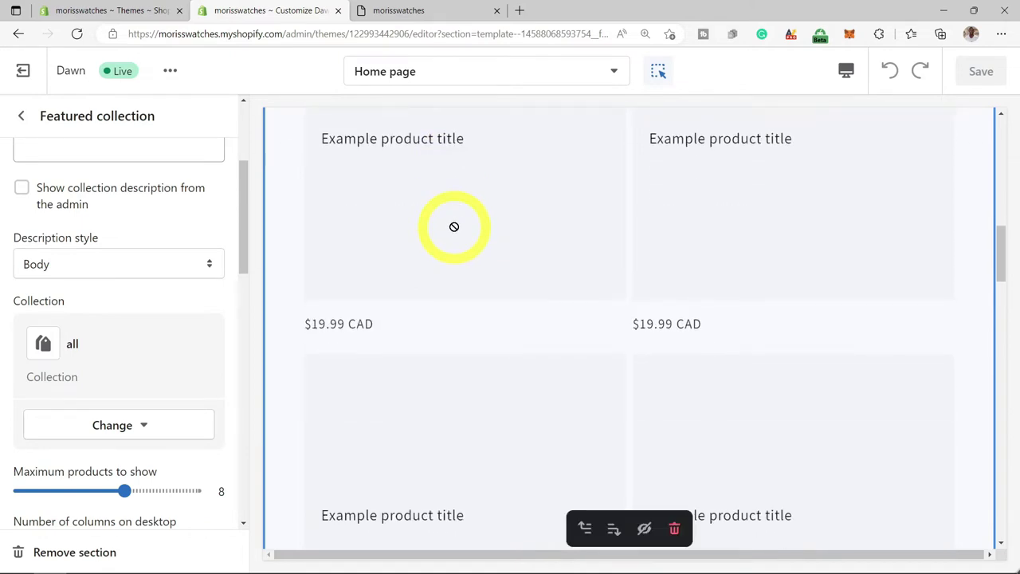
{"action": "scroll", "coordinate": [454, 227], "scroll_direction": "down", "scroll_amount": 4}
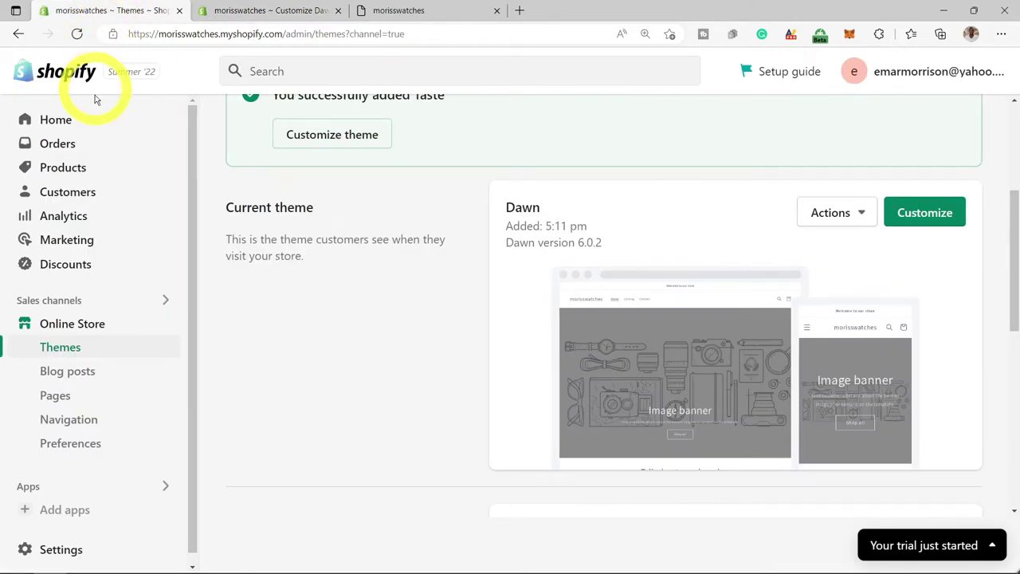
Delete the Home page collection from Products > Collections using More actions > Delete collection.
{"action": "left_click", "coordinate": [60, 169]}
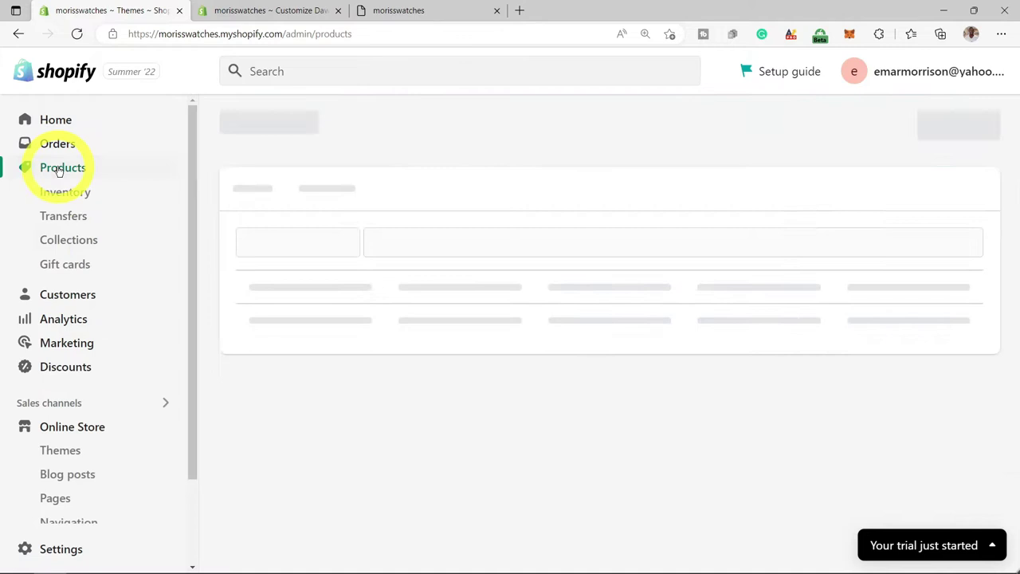
{"action": "left_click", "coordinate": [73, 245]}
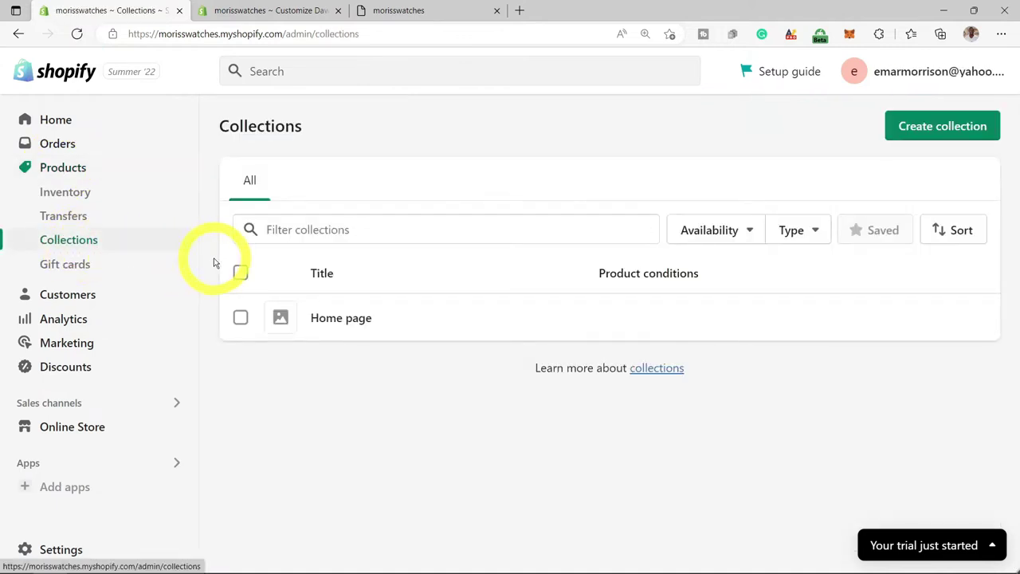
{"action": "left_click", "coordinate": [242, 322]}
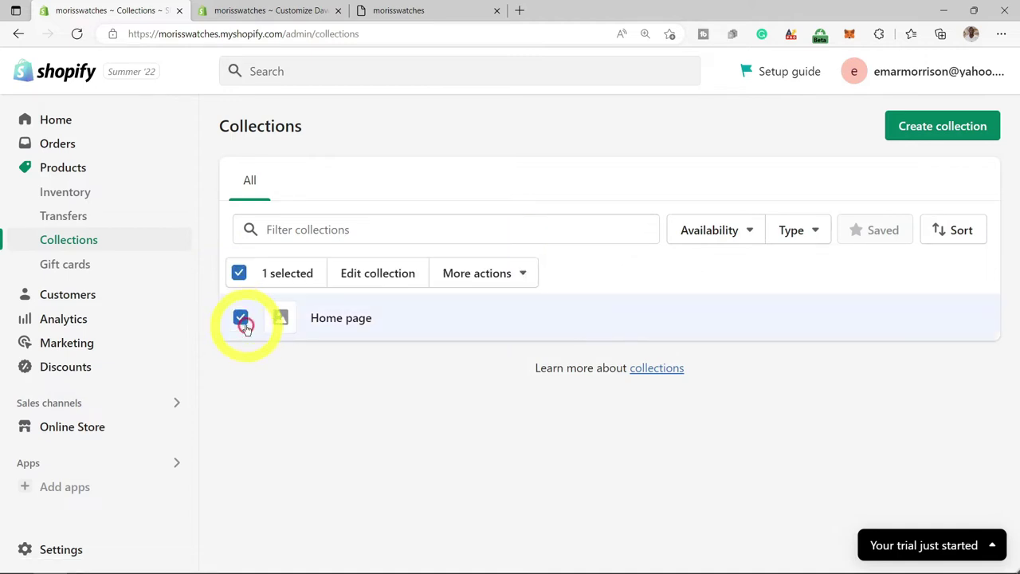
{"action": "left_click", "coordinate": [517, 275]}
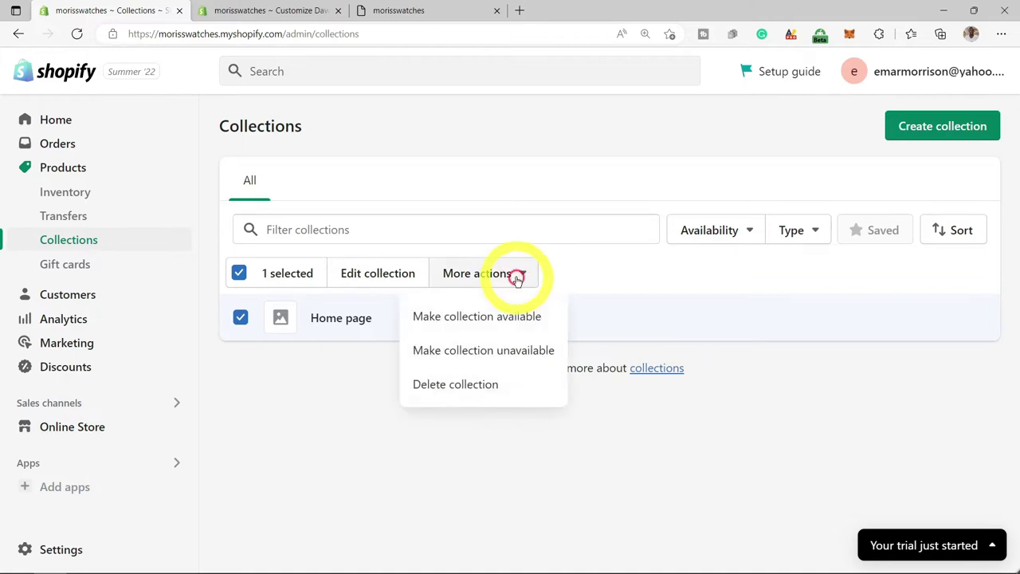
{"action": "left_click", "coordinate": [472, 387]}
{"action": "left_click", "coordinate": [706, 364]}
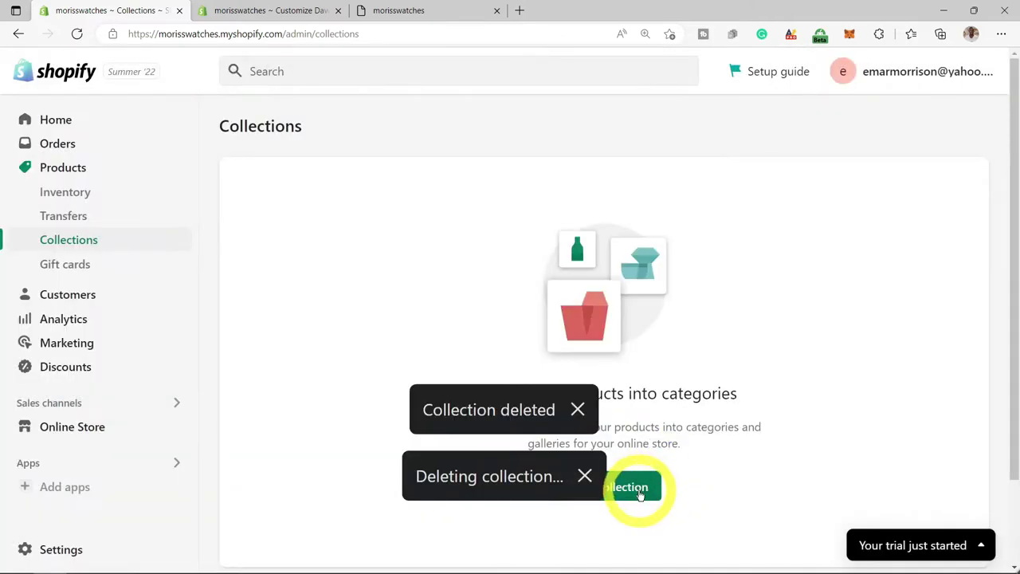
{"action": "left_click", "coordinate": [638, 490]}
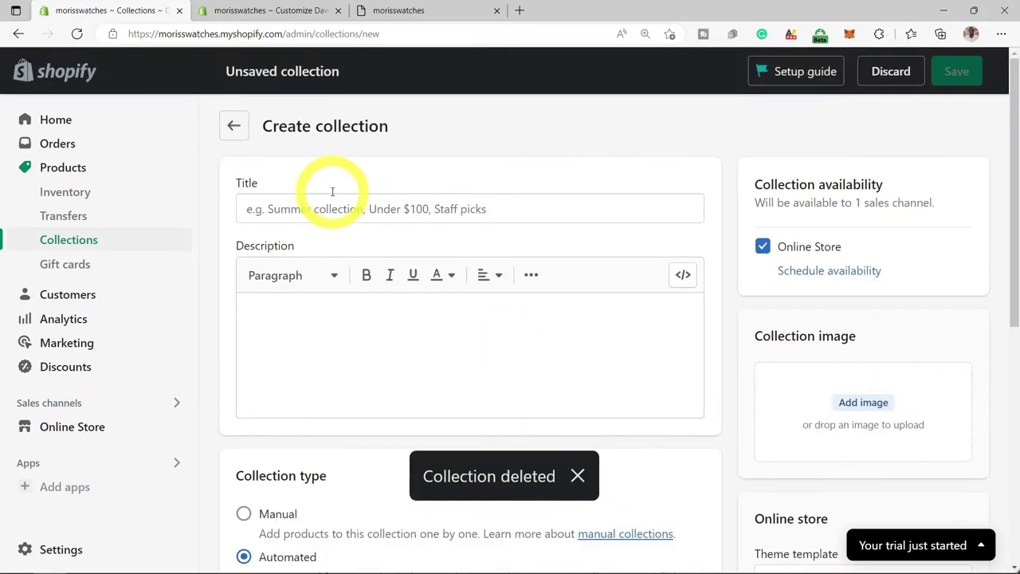
Title the new collection 'Mens' and switch its collection type from Automated to Manual.
{"action": "left_click", "coordinate": [259, 209]}
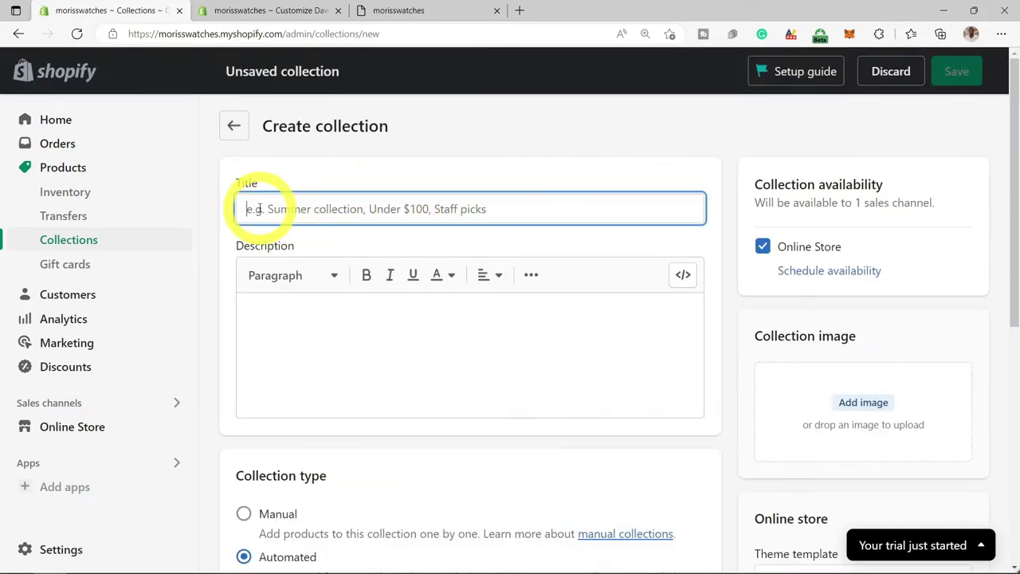
{"action": "type", "text": "Me"}
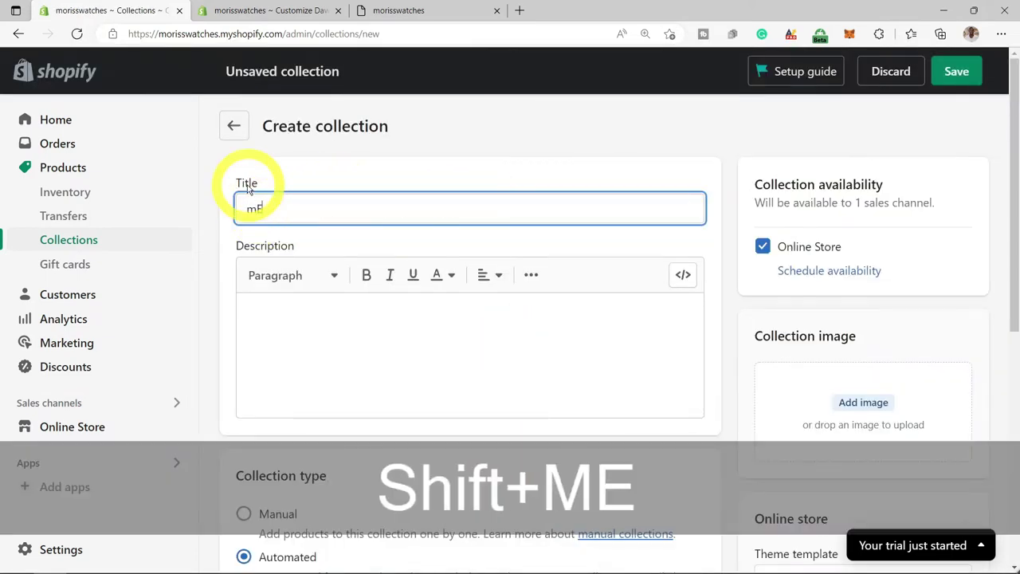
{"action": "key", "text": "BackSpace"}
{"action": "key", "text": "BackSpace"}
{"action": "type", "text": "Mens"}
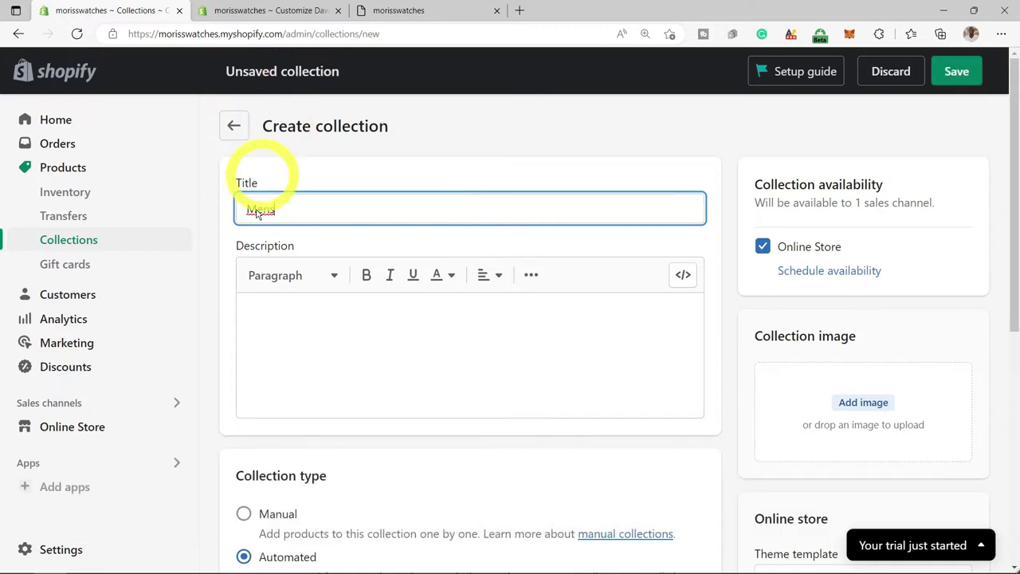
{"action": "left_click", "coordinate": [315, 325]}
{"action": "scroll", "coordinate": [315, 324], "scroll_direction": "down", "scroll_amount": 1}
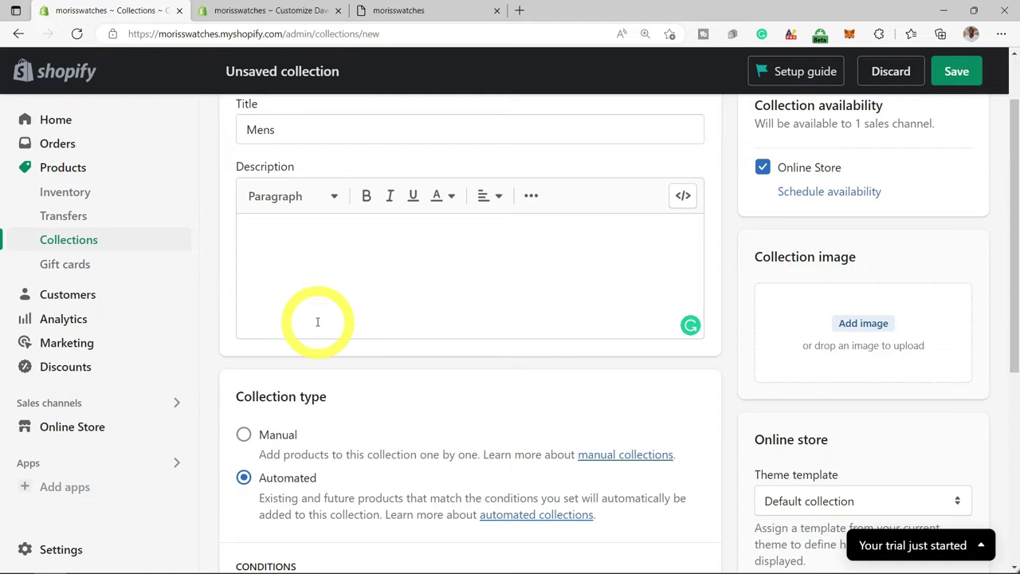
{"action": "scroll", "coordinate": [287, 421], "scroll_direction": "down", "scroll_amount": 1}
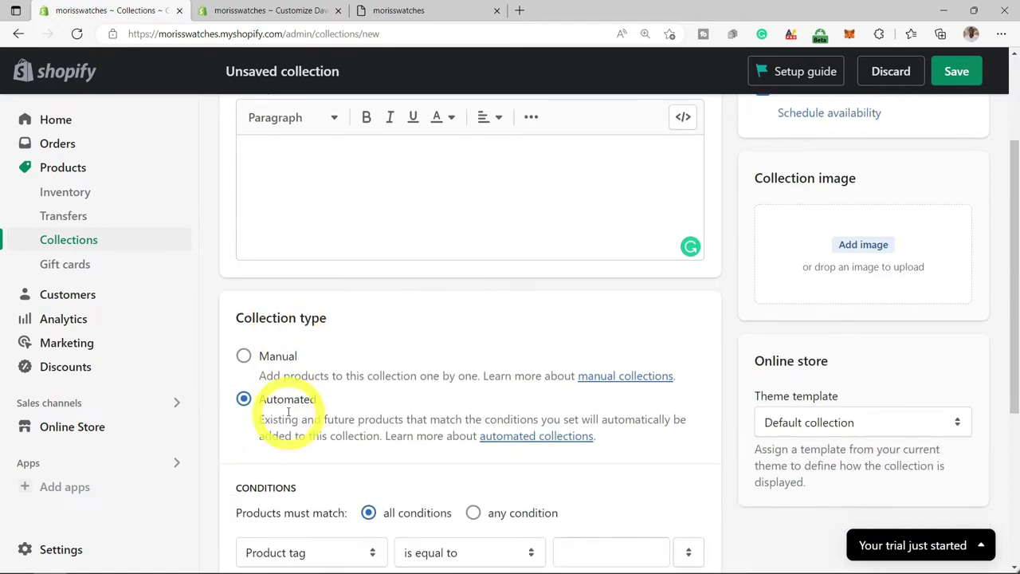
{"action": "left_click", "coordinate": [244, 357]}
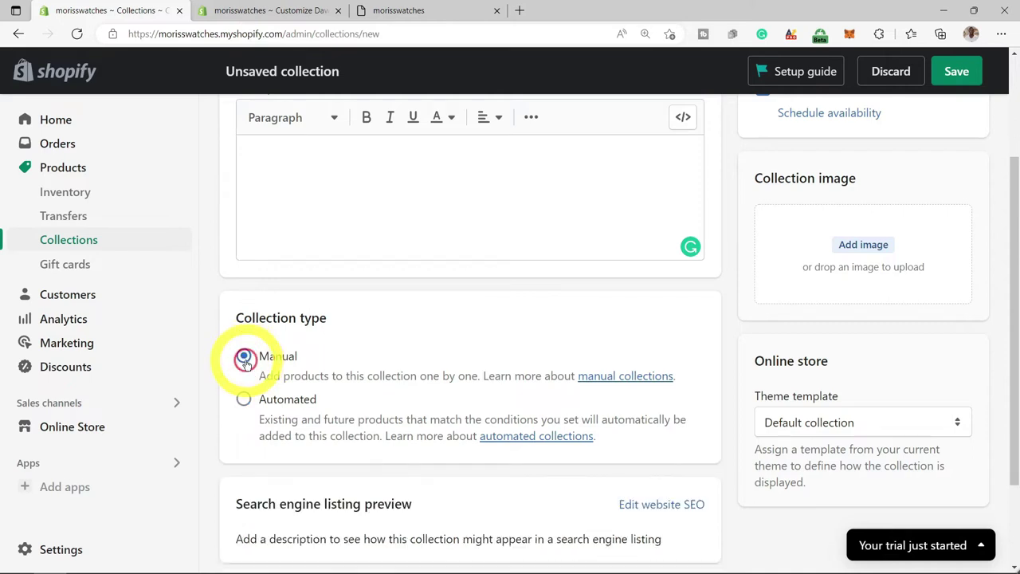
{"action": "scroll", "coordinate": [433, 372], "scroll_direction": "down", "scroll_amount": 1}
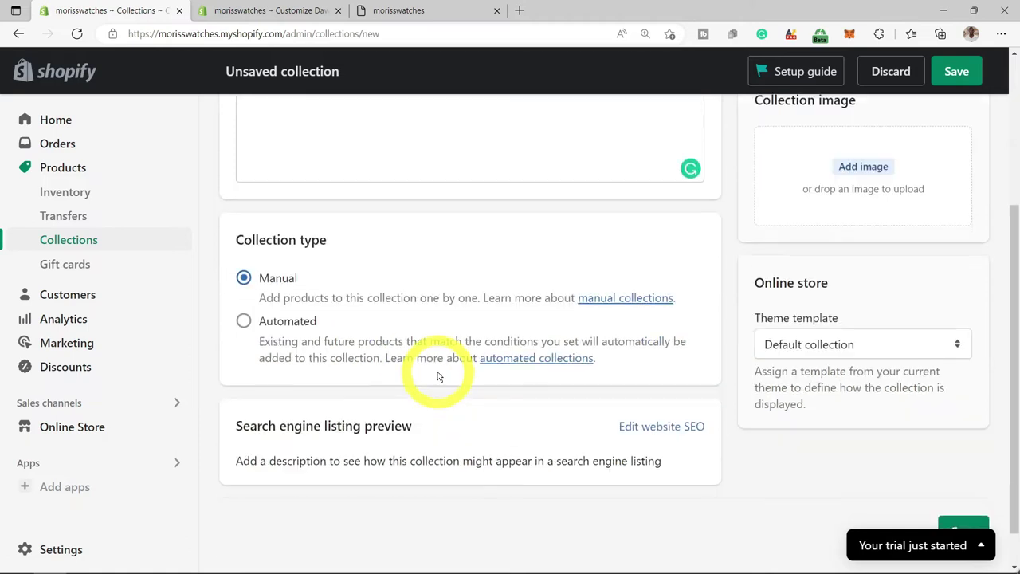
{"action": "scroll", "coordinate": [440, 372], "scroll_direction": "up", "scroll_amount": 2}
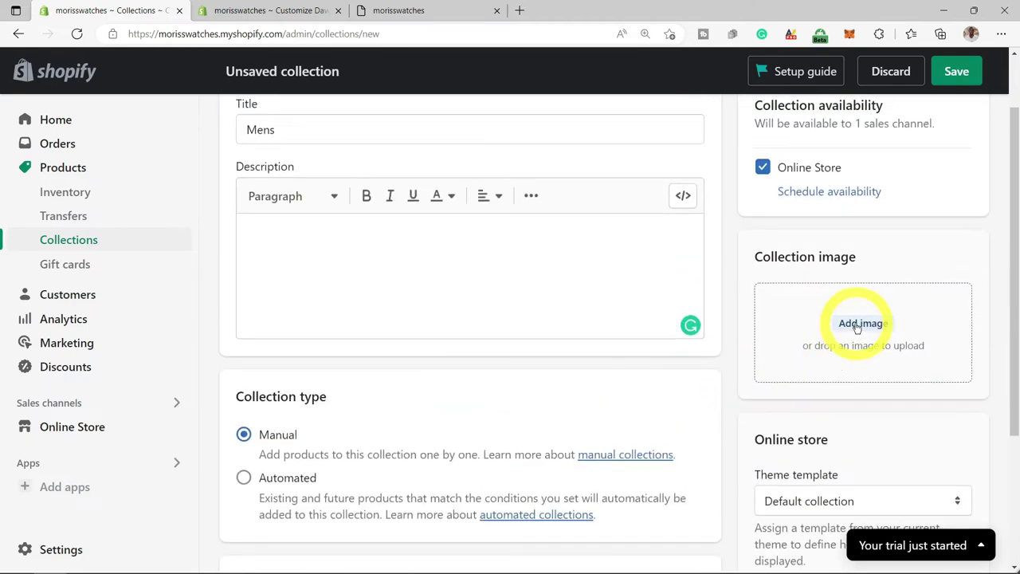
Upload pexels-pixabay-68201.jpg from Downloads as the Mens collection image.
{"action": "left_click", "coordinate": [858, 326]}
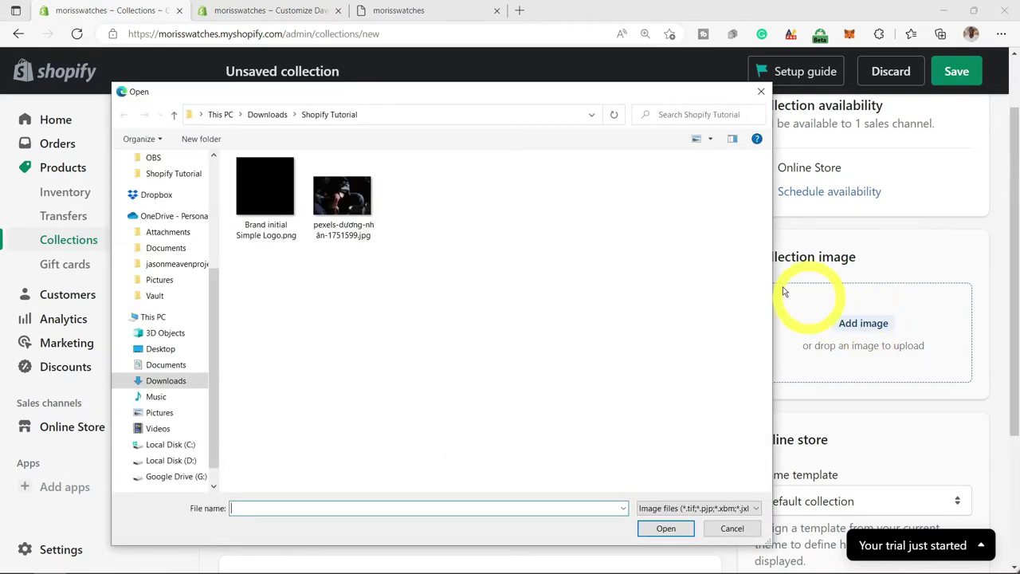
{"action": "scroll", "coordinate": [213, 224], "scroll_direction": "up", "scroll_amount": 3}
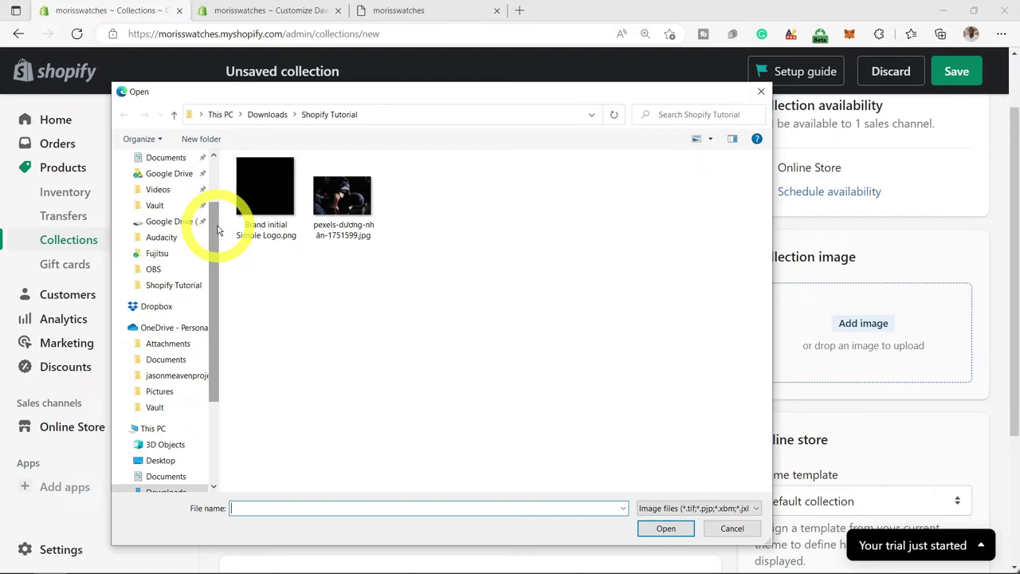
{"action": "scroll", "coordinate": [214, 229], "scroll_direction": "up", "scroll_amount": 2}
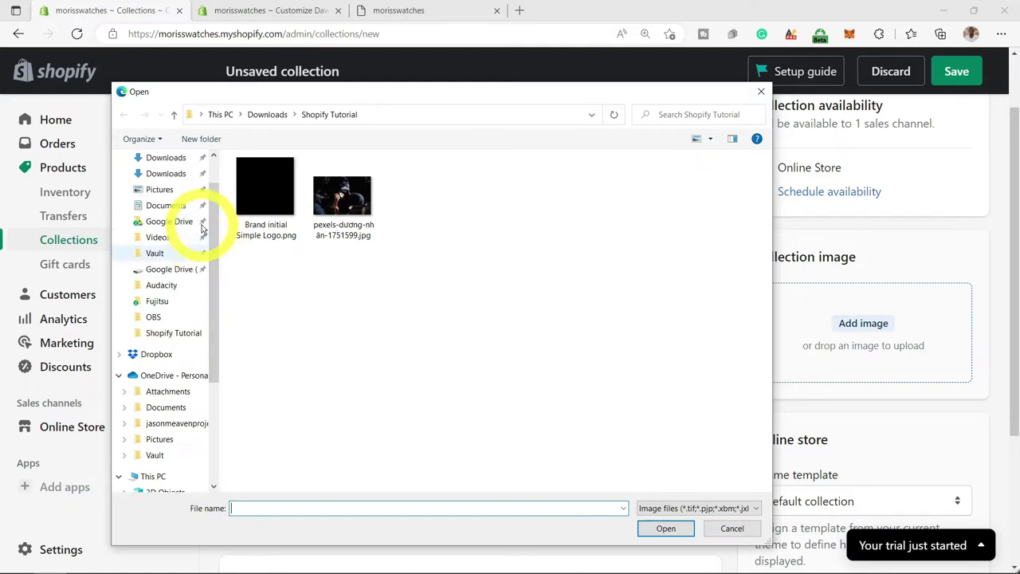
{"action": "left_click", "coordinate": [165, 201]}
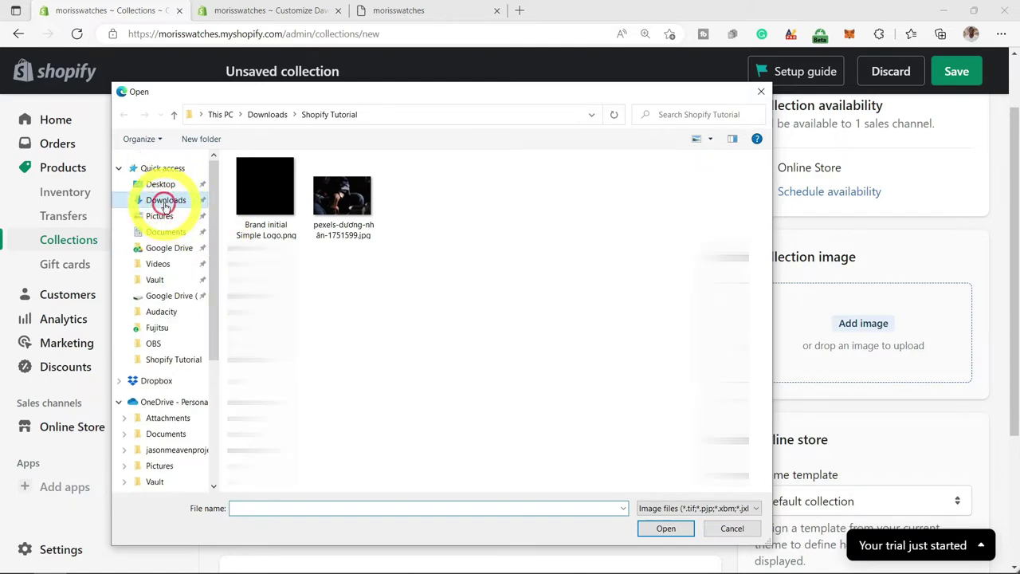
{"action": "left_click", "coordinate": [640, 206]}
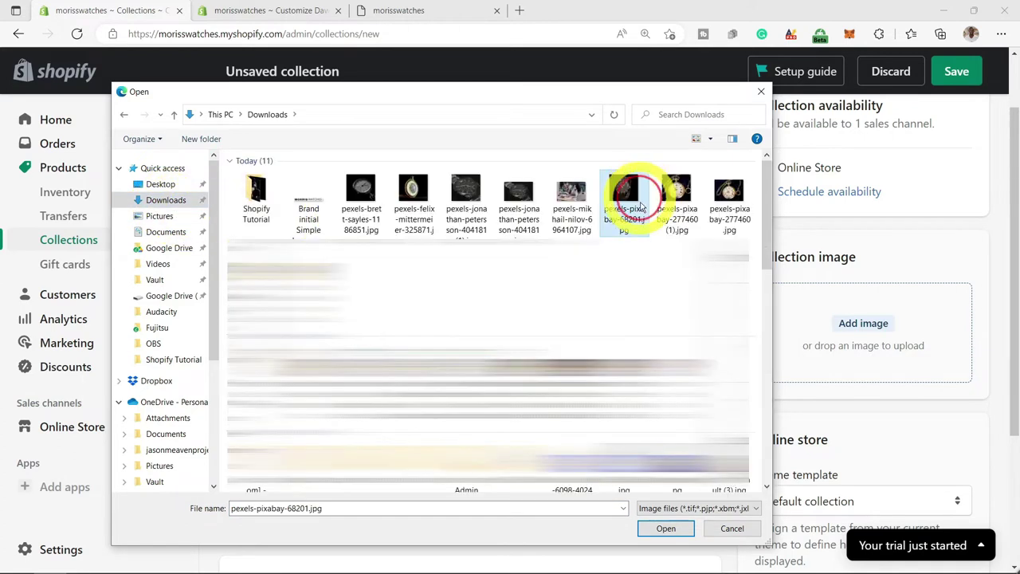
{"action": "left_click", "coordinate": [665, 528]}
{"action": "scroll", "coordinate": [877, 495], "scroll_direction": "down", "scroll_amount": 3}
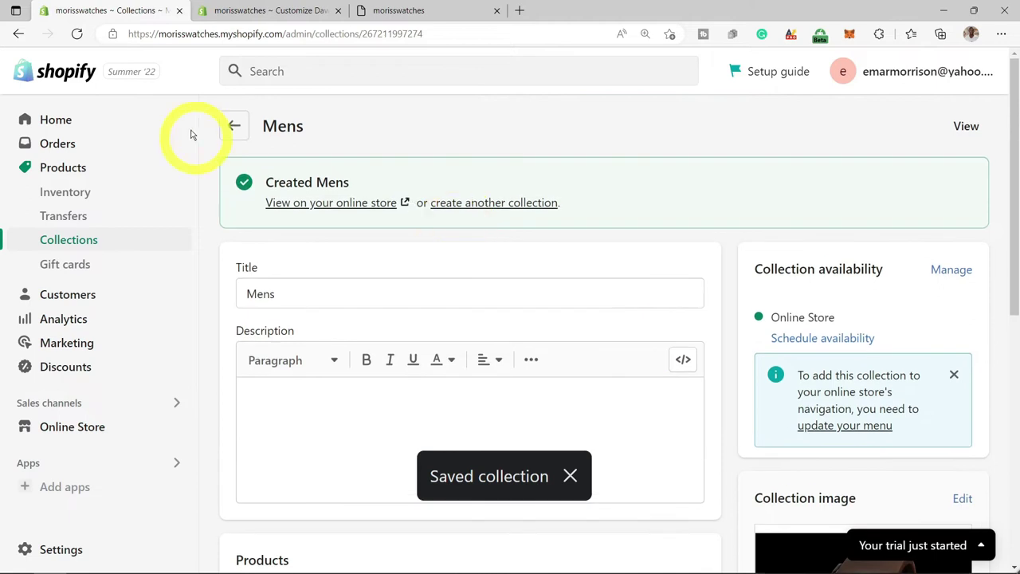
Make all four collections (Sale, New Arrivals, Women, Mens) available via More actions.
{"action": "left_click", "coordinate": [235, 126]}
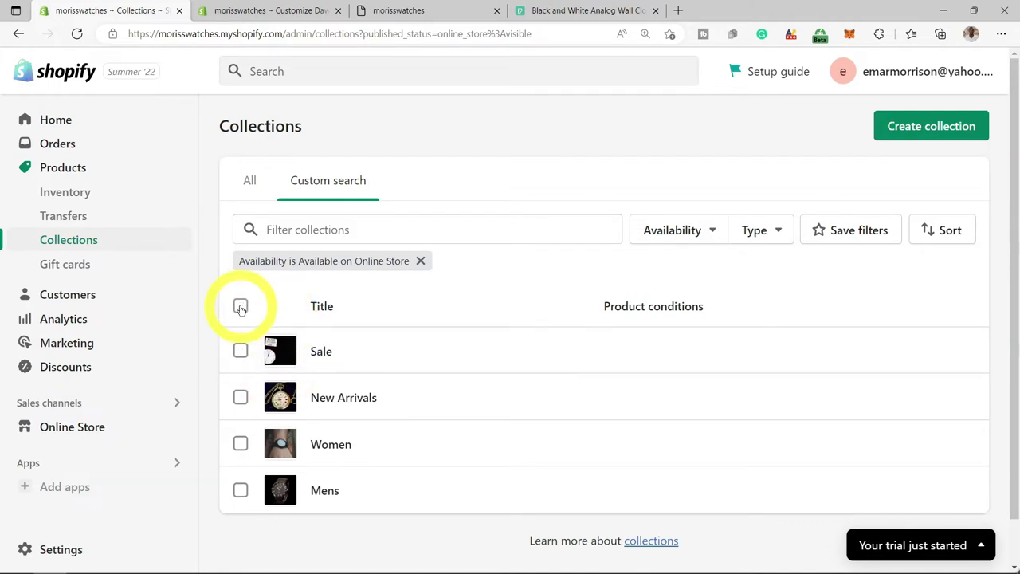
{"action": "left_click", "coordinate": [241, 307]}
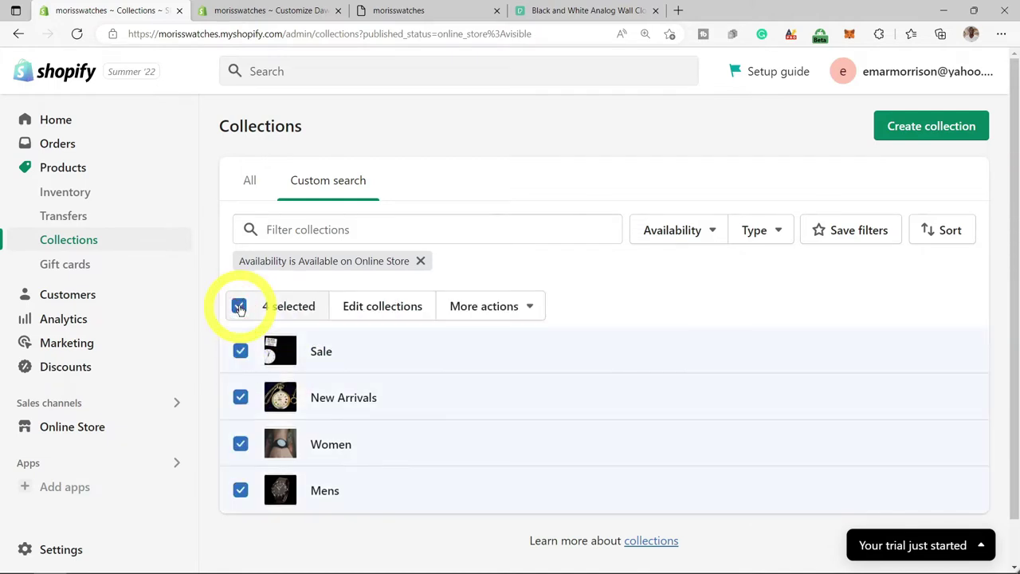
{"action": "left_click", "coordinate": [523, 308]}
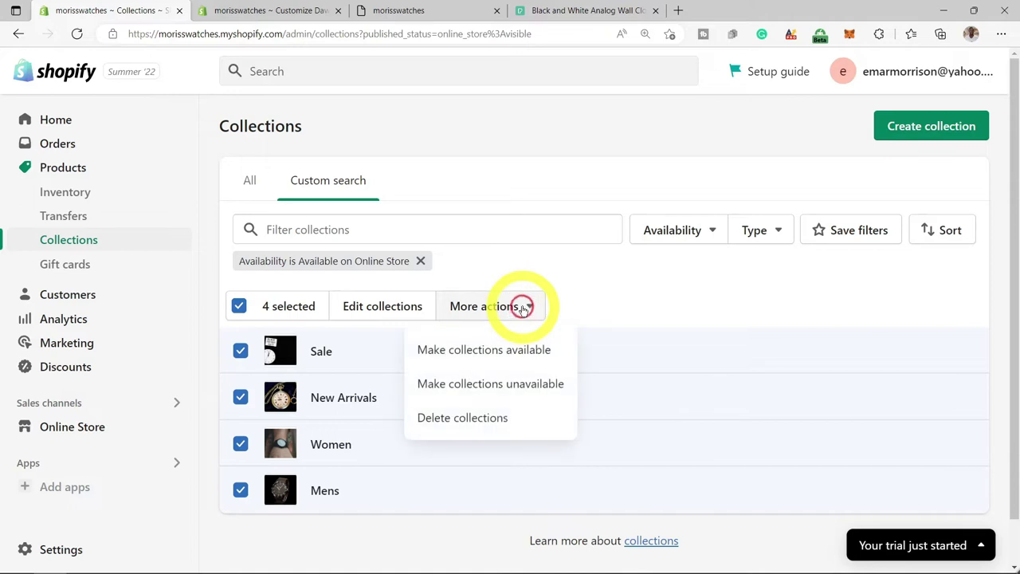
{"action": "left_click", "coordinate": [494, 352]}
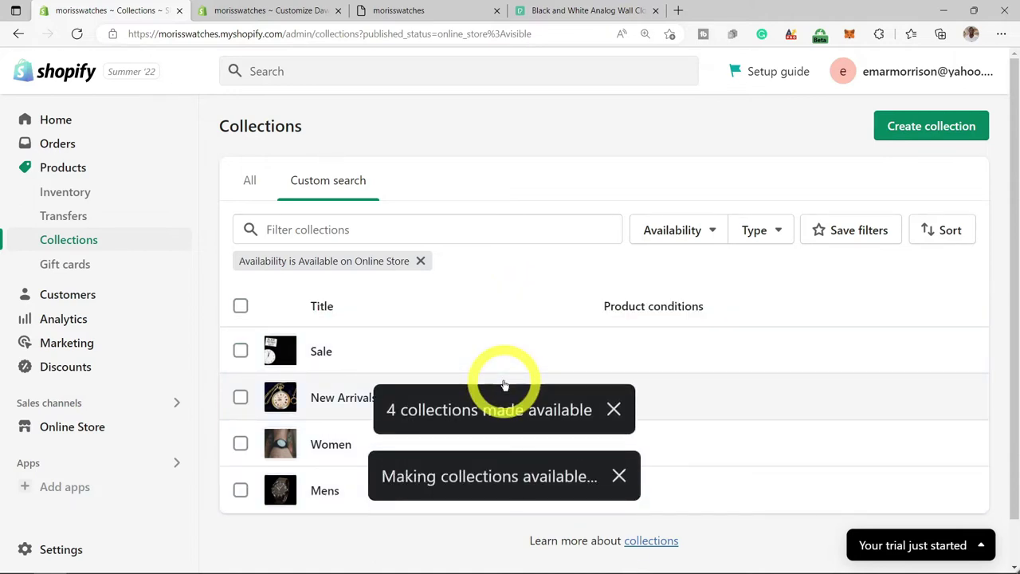
{"action": "left_click", "coordinate": [505, 385]}
{"action": "left_click", "coordinate": [261, 10]}
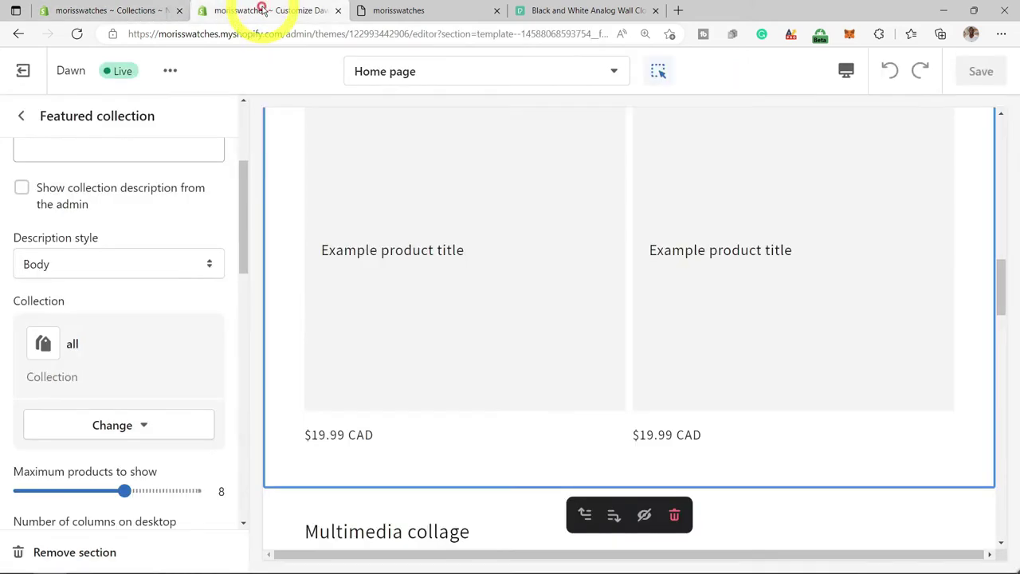
Link the first Multimedia collage card to the Mens collection.
{"action": "scroll", "coordinate": [307, 165], "scroll_direction": "up", "scroll_amount": 2}
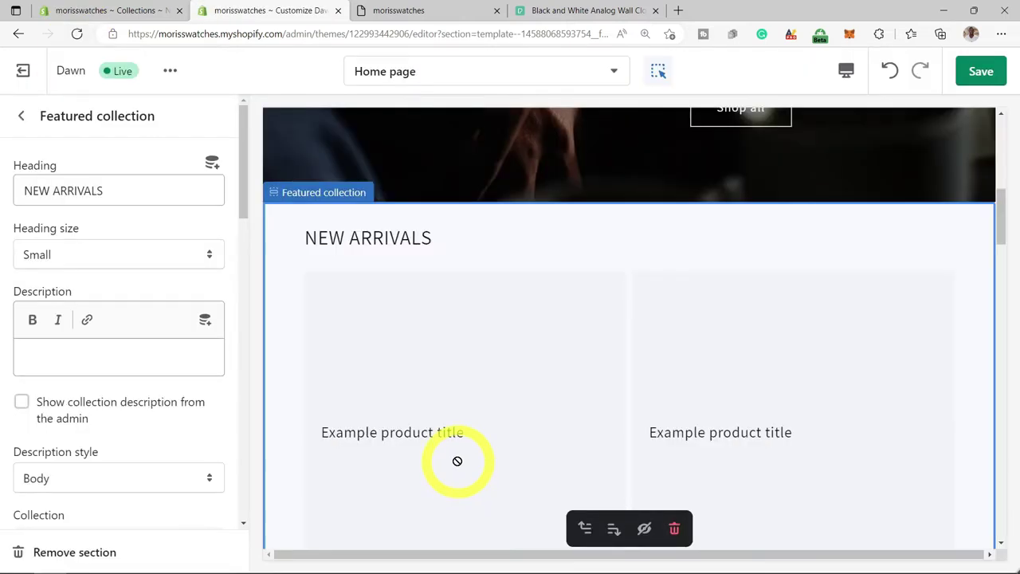
{"action": "scroll", "coordinate": [469, 406], "scroll_direction": "down", "scroll_amount": 2}
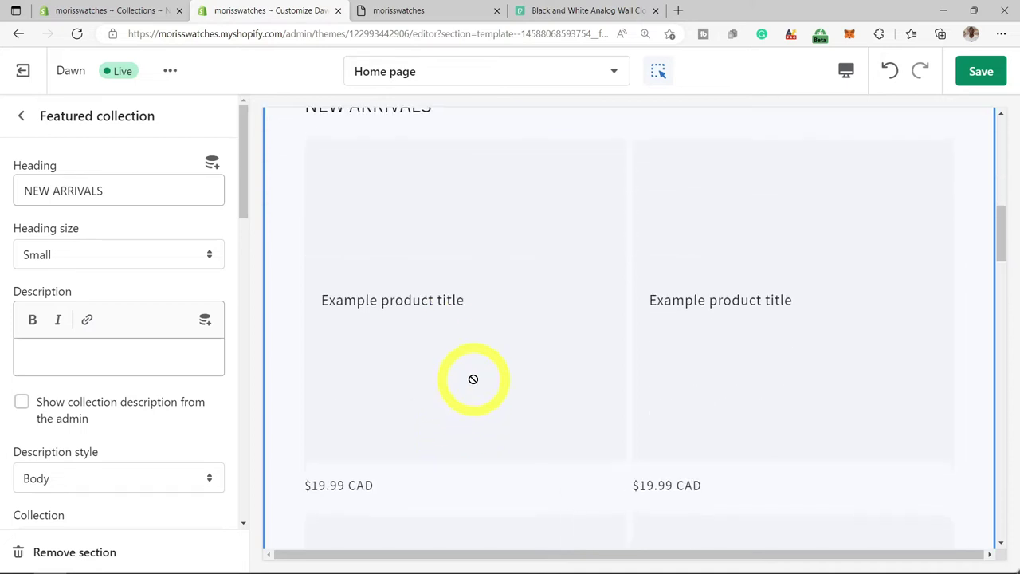
{"action": "scroll", "coordinate": [511, 379], "scroll_direction": "down", "scroll_amount": 2}
{"action": "scroll", "coordinate": [572, 401], "scroll_direction": "down", "scroll_amount": 7}
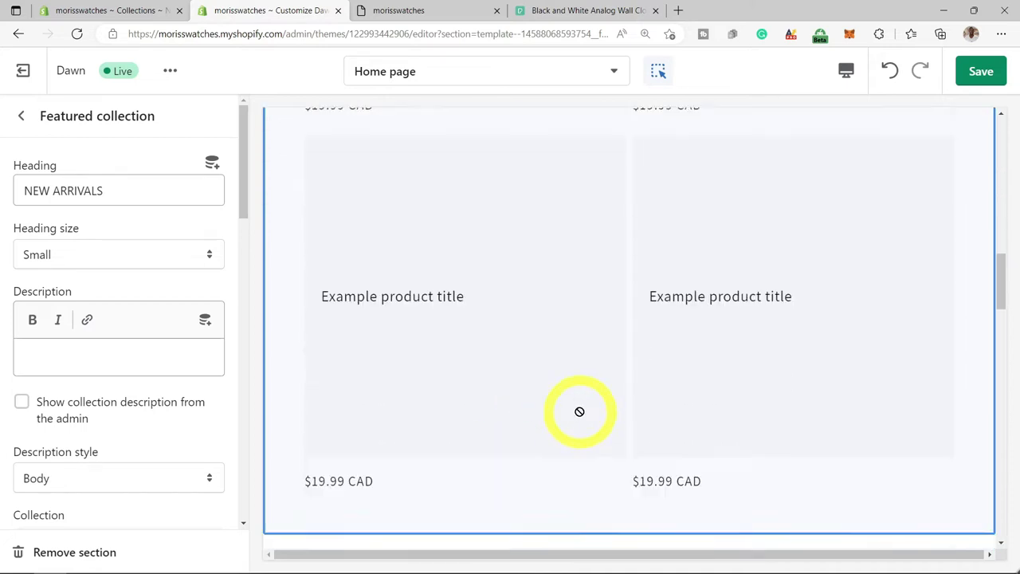
{"action": "scroll", "coordinate": [455, 394], "scroll_direction": "down", "scroll_amount": 9}
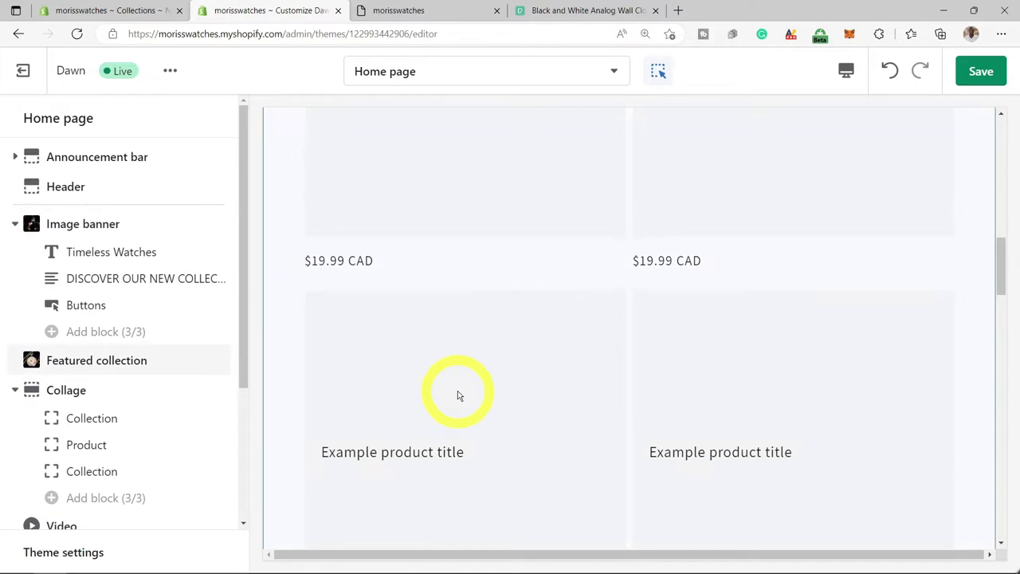
{"action": "scroll", "coordinate": [518, 401], "scroll_direction": "down", "scroll_amount": 1}
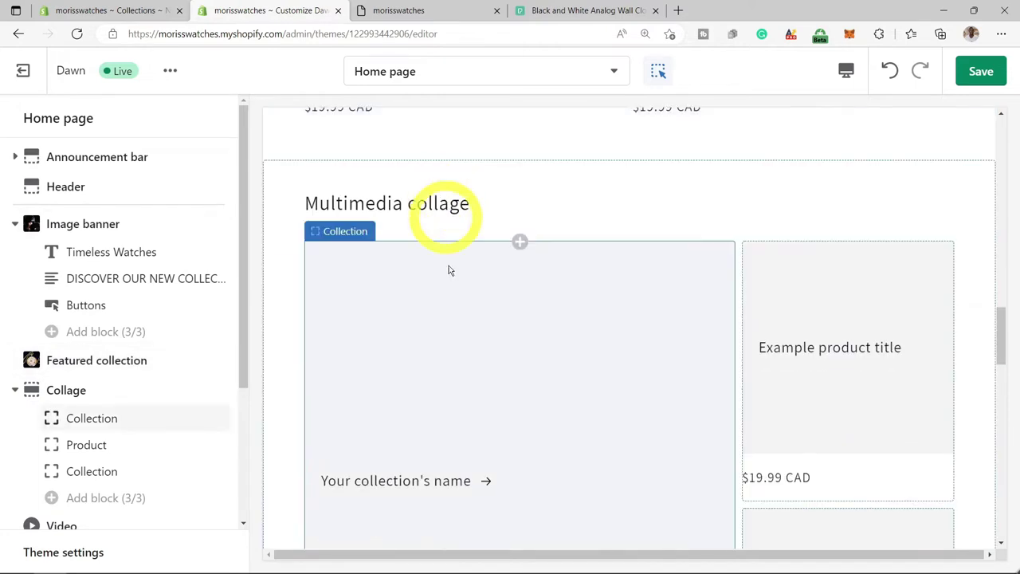
{"action": "scroll", "coordinate": [468, 483], "scroll_direction": "down", "scroll_amount": 2}
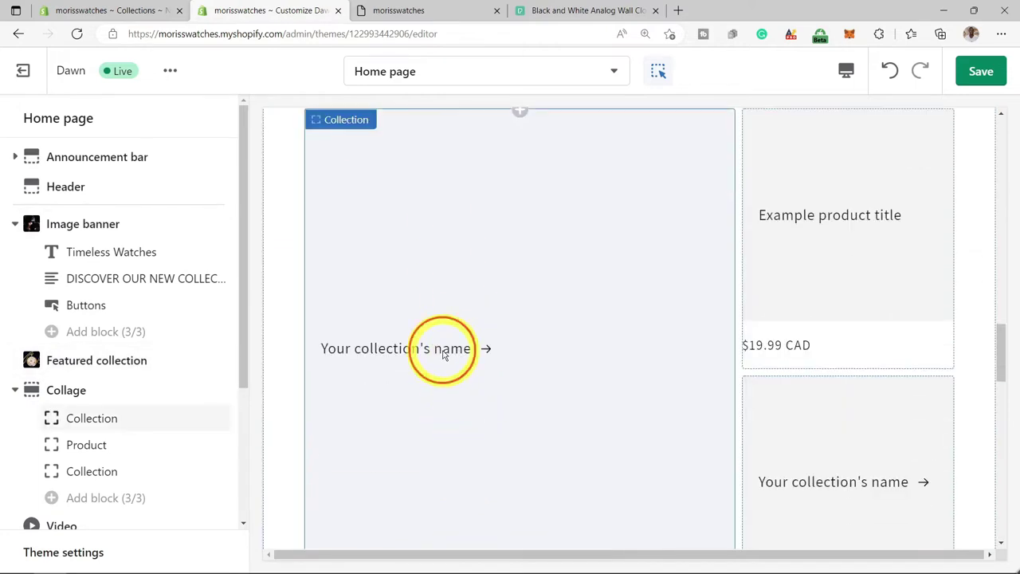
{"action": "left_click", "coordinate": [444, 354]}
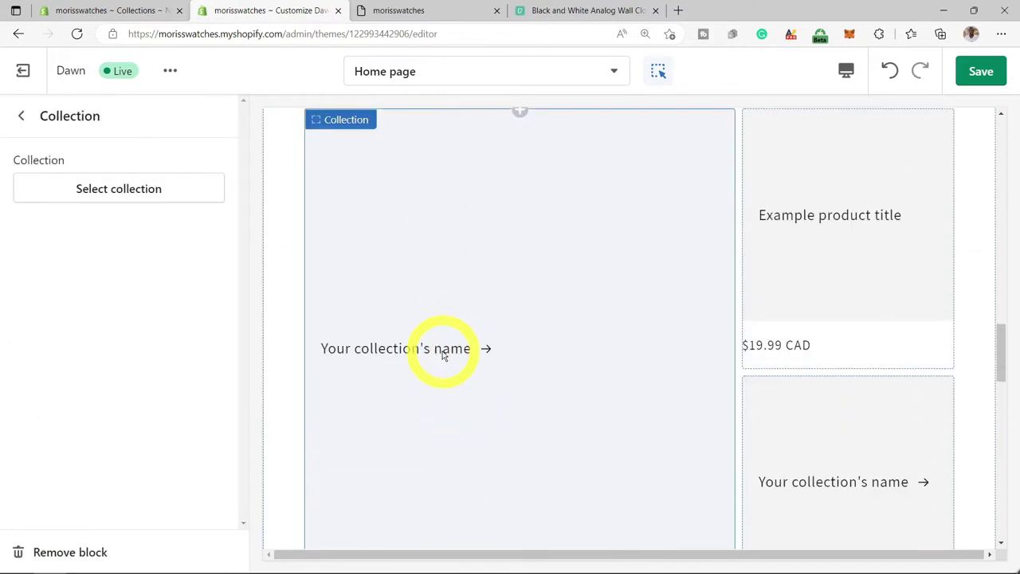
{"action": "left_click", "coordinate": [128, 191]}
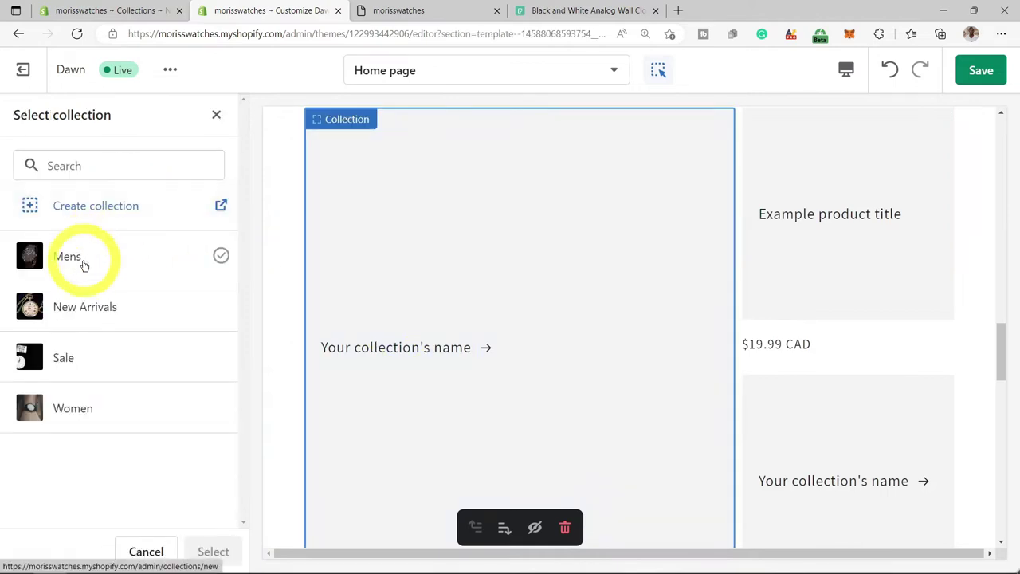
{"action": "left_click", "coordinate": [82, 261]}
{"action": "left_click", "coordinate": [215, 557]}
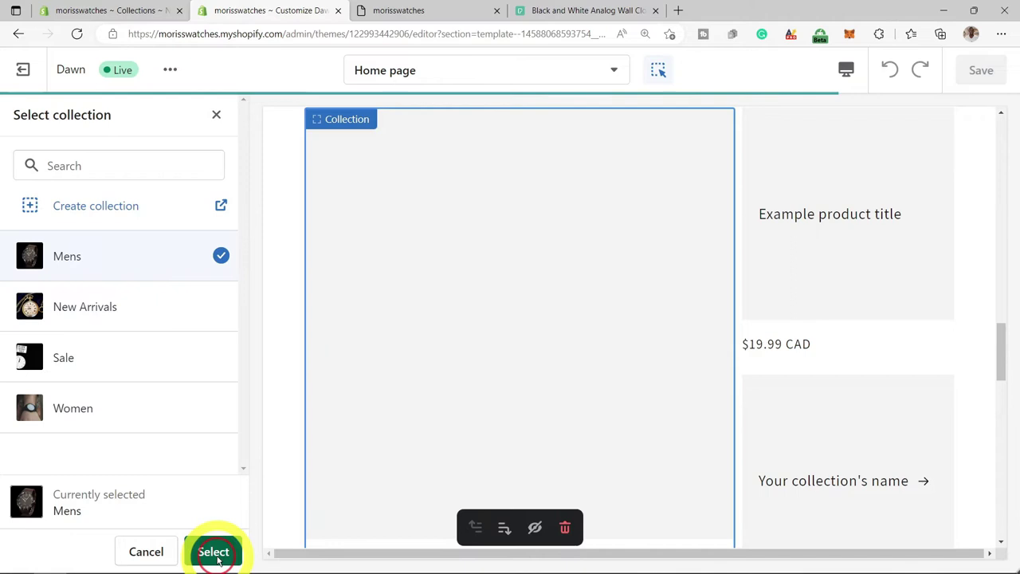
Link the second collage card to the Women collection.
{"action": "scroll", "coordinate": [909, 478], "scroll_direction": "down", "scroll_amount": 2}
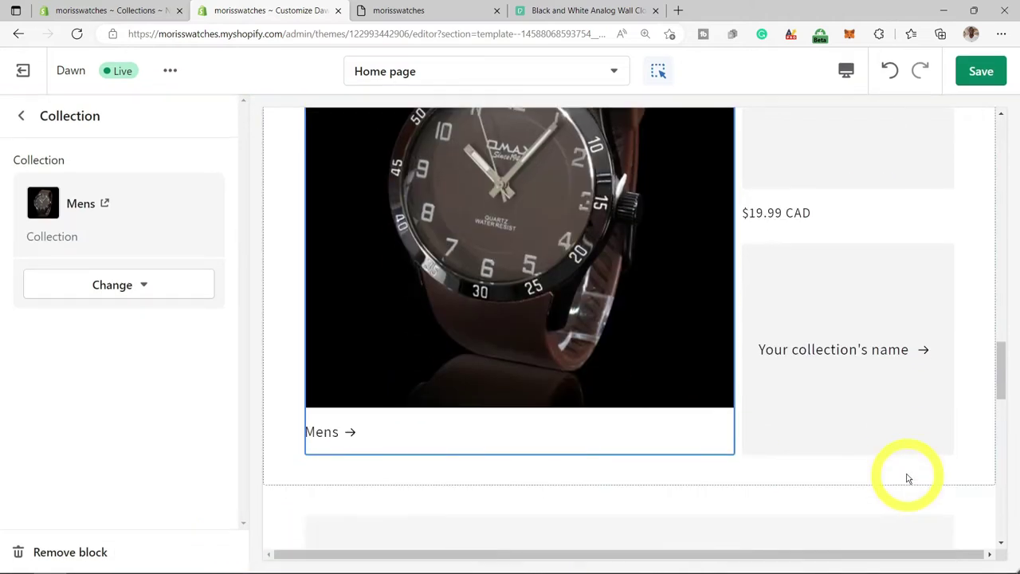
{"action": "left_click", "coordinate": [817, 357]}
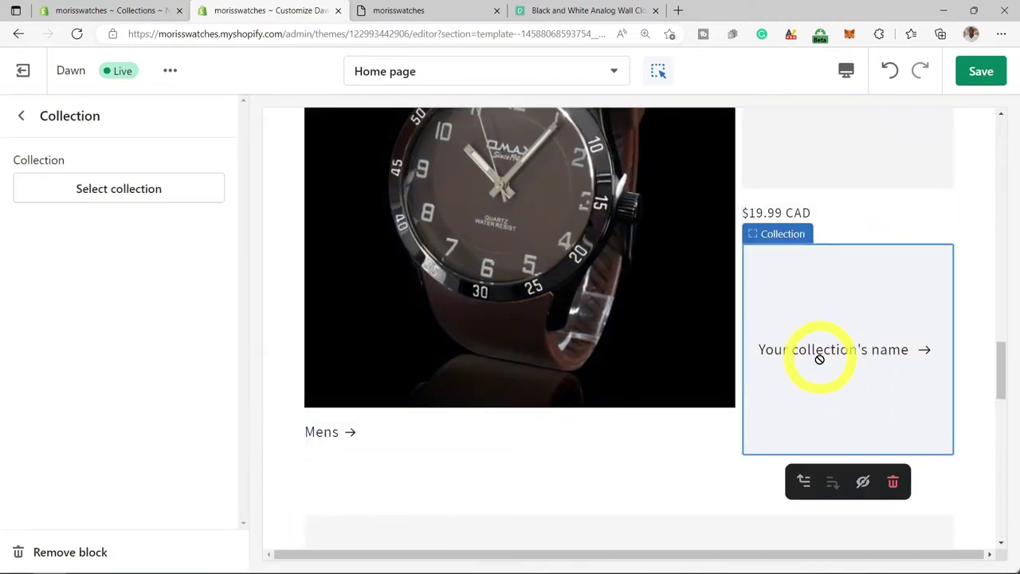
{"action": "left_click", "coordinate": [110, 198]}
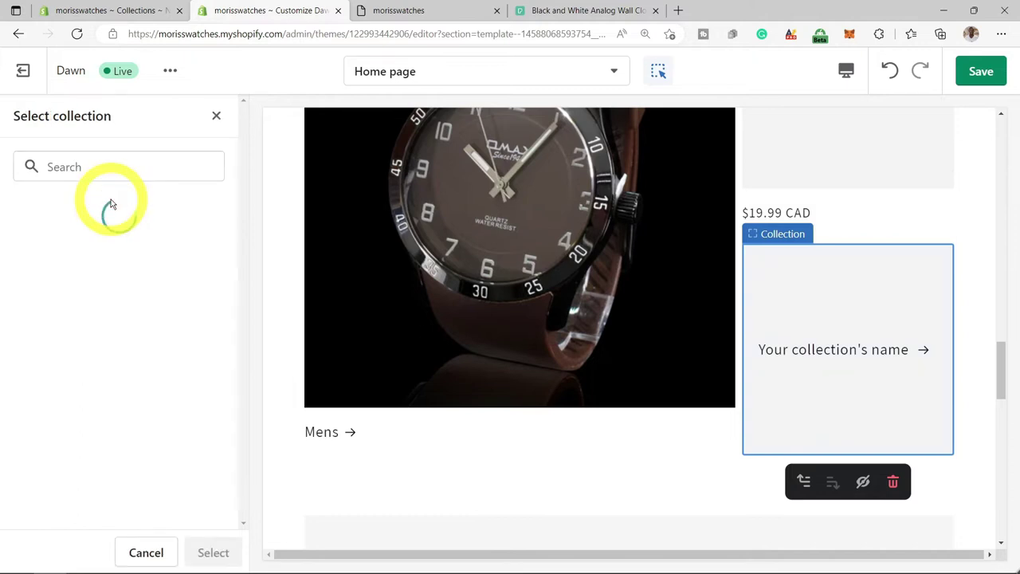
{"action": "left_click", "coordinate": [75, 416]}
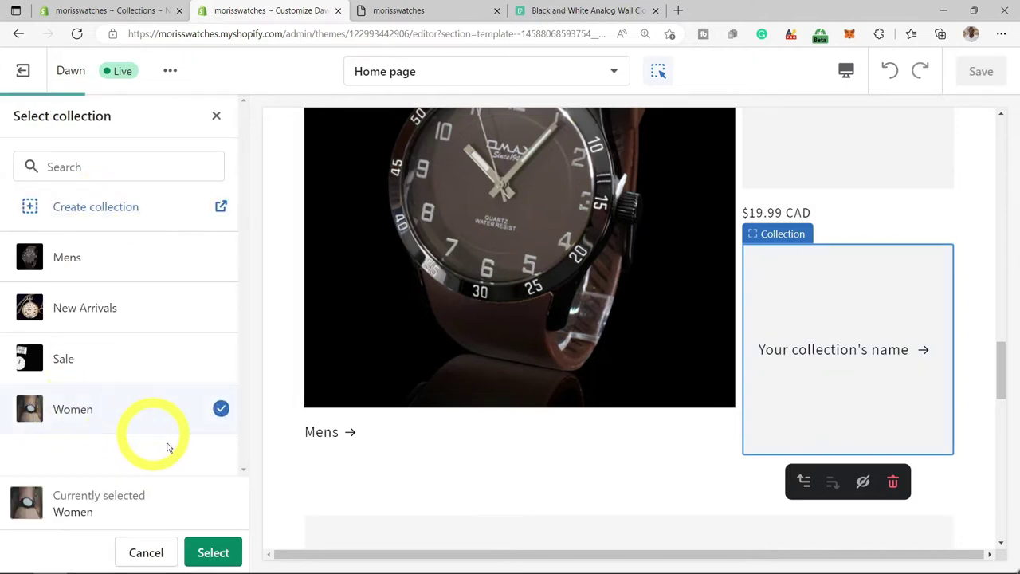
{"action": "left_click", "coordinate": [213, 552]}
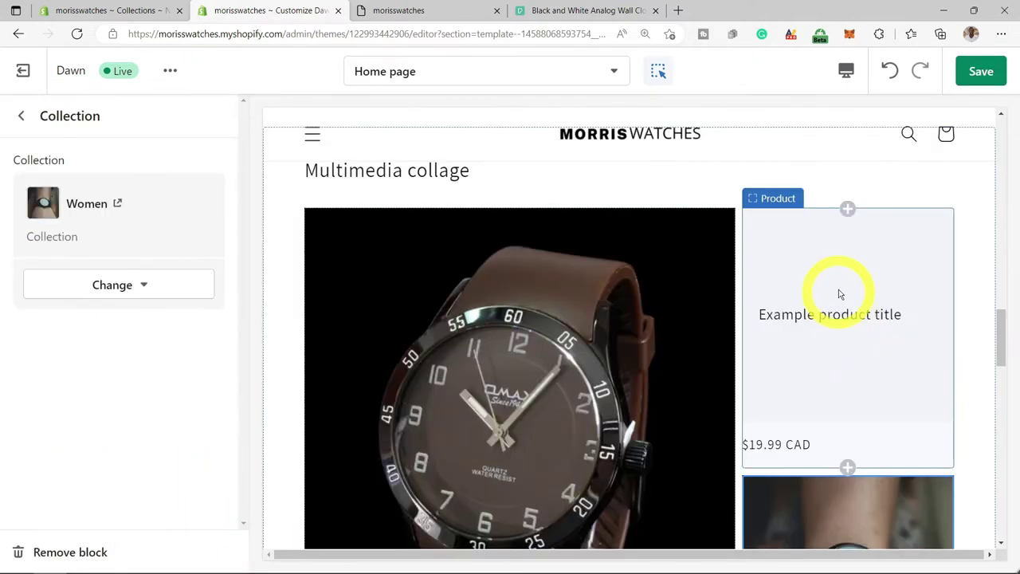
From the collage's Product block picker, start creating a new product in another tab.
{"action": "left_click", "coordinate": [841, 292]}
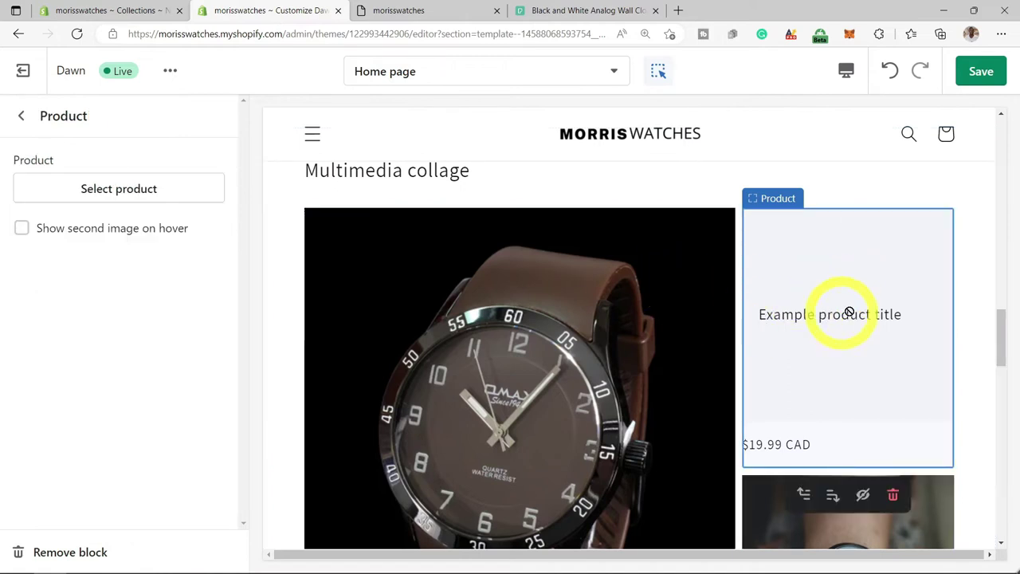
{"action": "left_click", "coordinate": [119, 190]}
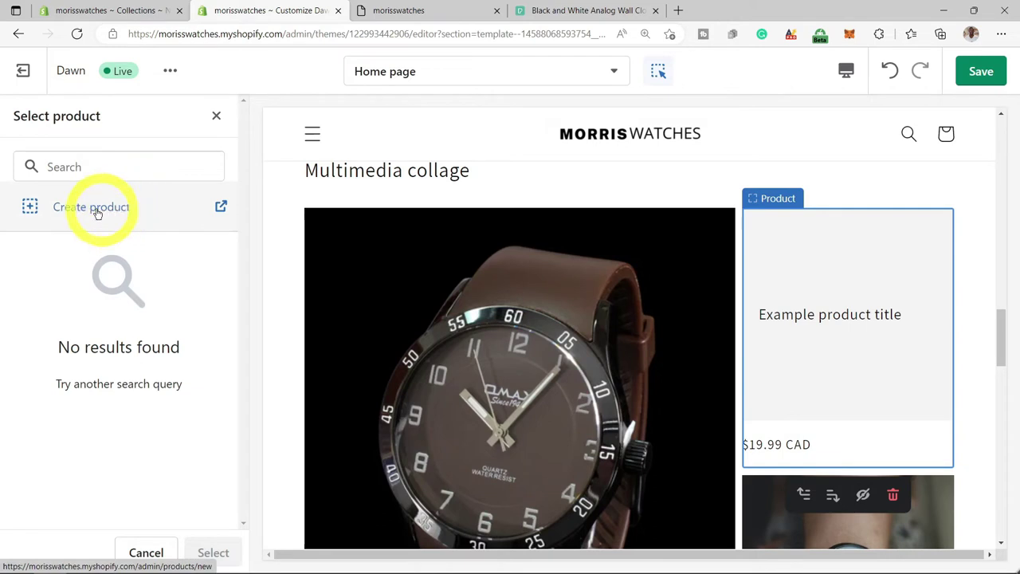
{"action": "left_click", "coordinate": [89, 209]}
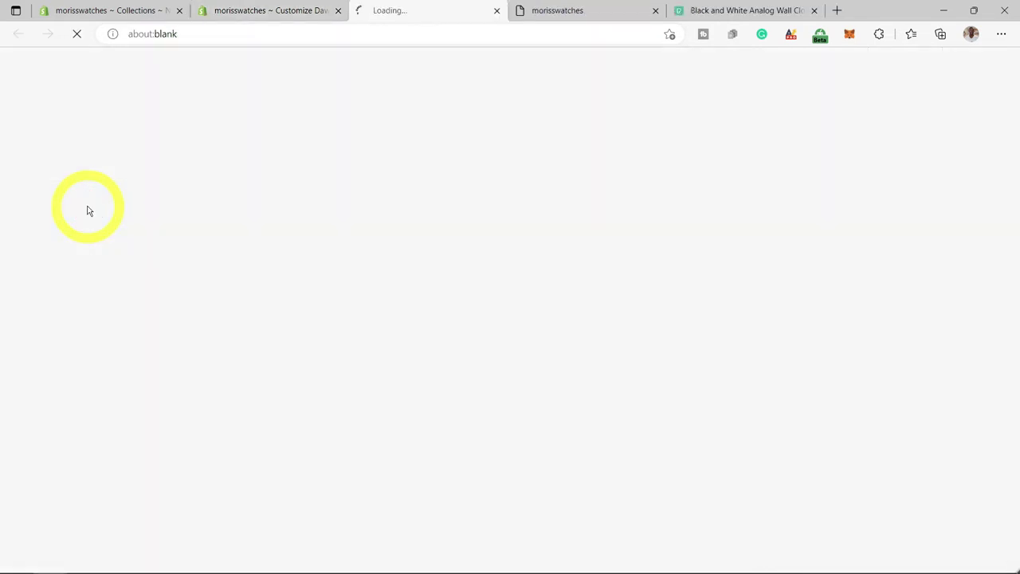
Title the product 'Smart Watch' and upload the smartwatch photo as its media.
{"action": "type", "text": "Smart Watch"}
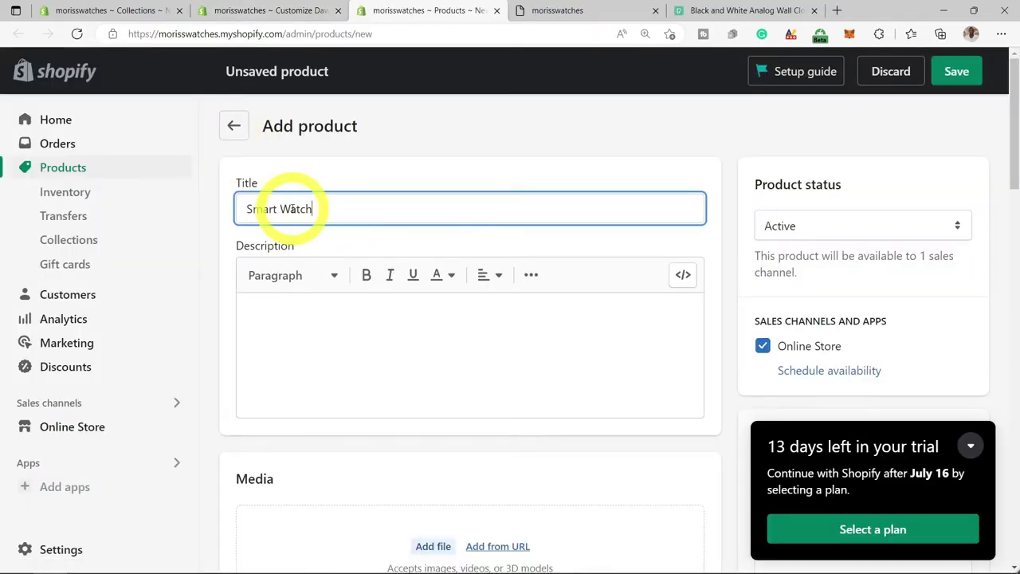
{"action": "left_click", "coordinate": [458, 358]}
{"action": "scroll", "coordinate": [463, 358], "scroll_direction": "down", "scroll_amount": 1}
{"action": "scroll", "coordinate": [467, 358], "scroll_direction": "down", "scroll_amount": 2}
{"action": "scroll", "coordinate": [433, 388], "scroll_direction": "up", "scroll_amount": 1}
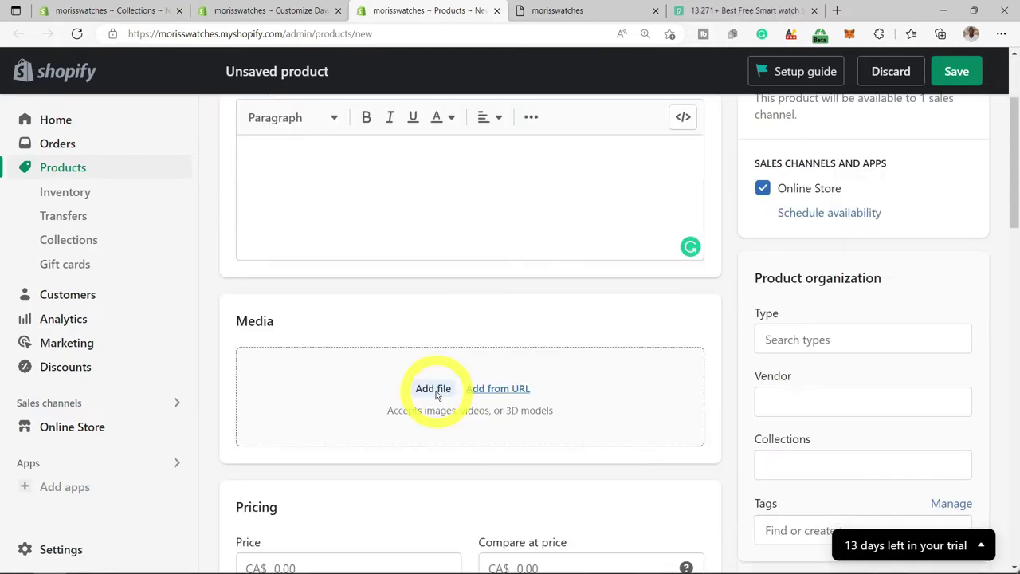
{"action": "left_click", "coordinate": [433, 389]}
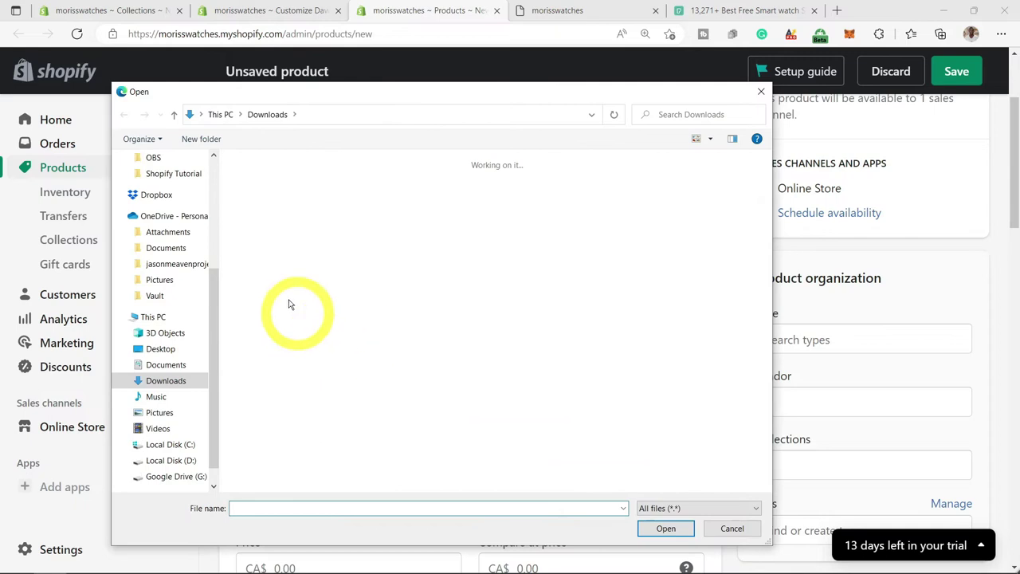
{"action": "left_click", "coordinate": [667, 529]}
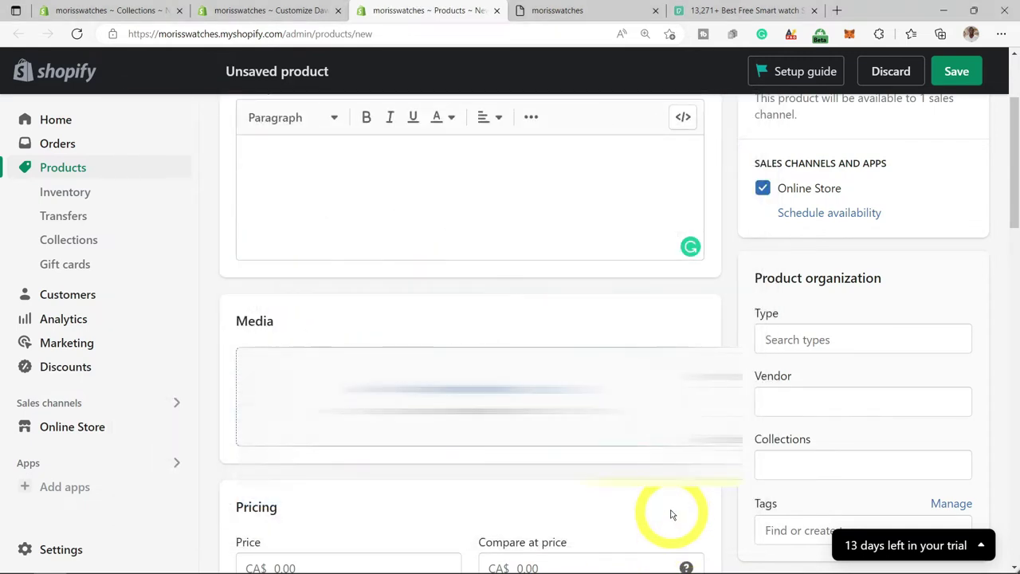
Set the product type to Apparel & Accessories.
{"action": "scroll", "coordinate": [672, 486], "scroll_direction": "down", "scroll_amount": 2}
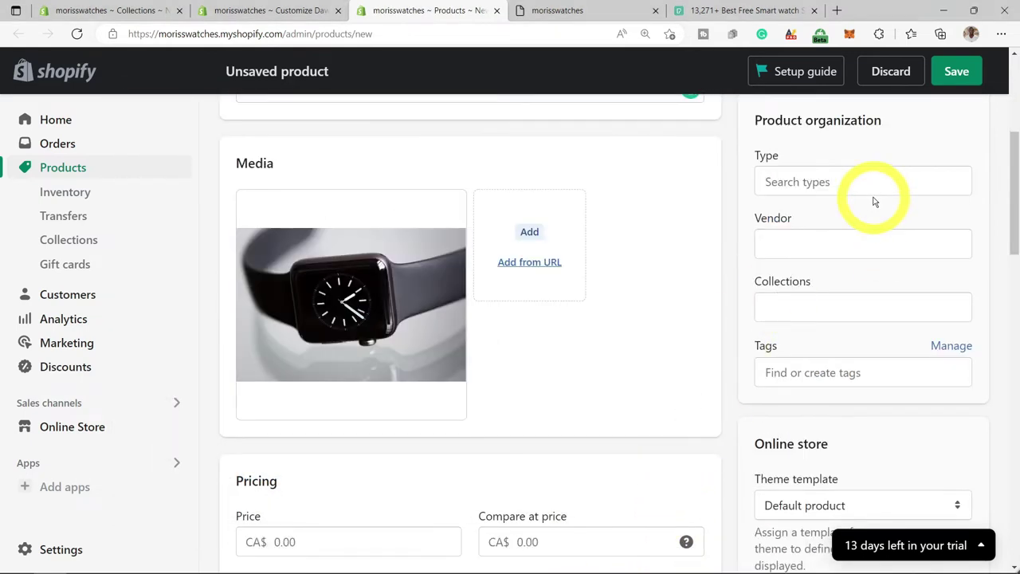
{"action": "scroll", "coordinate": [872, 200], "scroll_direction": "up", "scroll_amount": 1}
{"action": "left_click", "coordinate": [789, 260]}
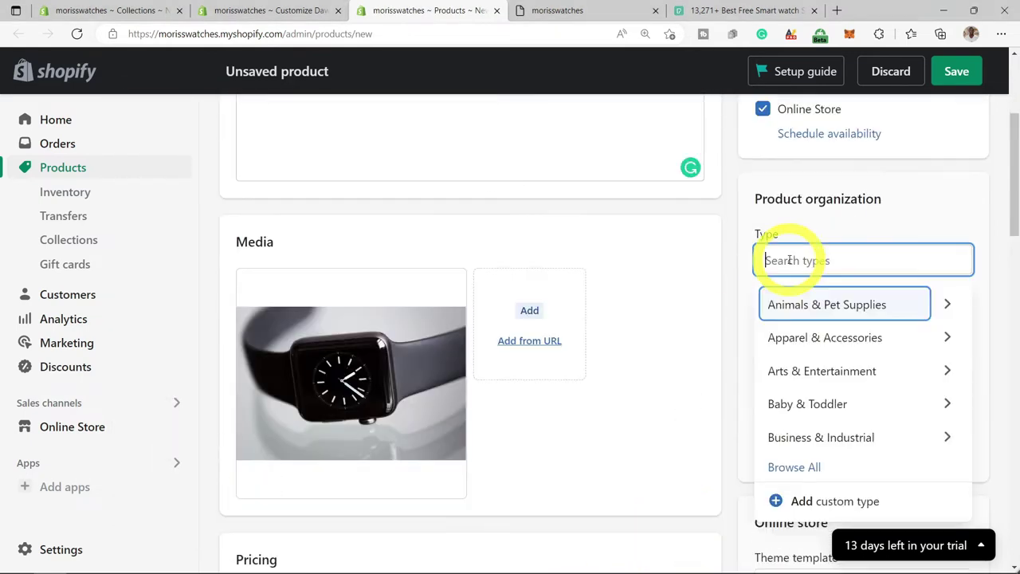
{"action": "left_click", "coordinate": [815, 344]}
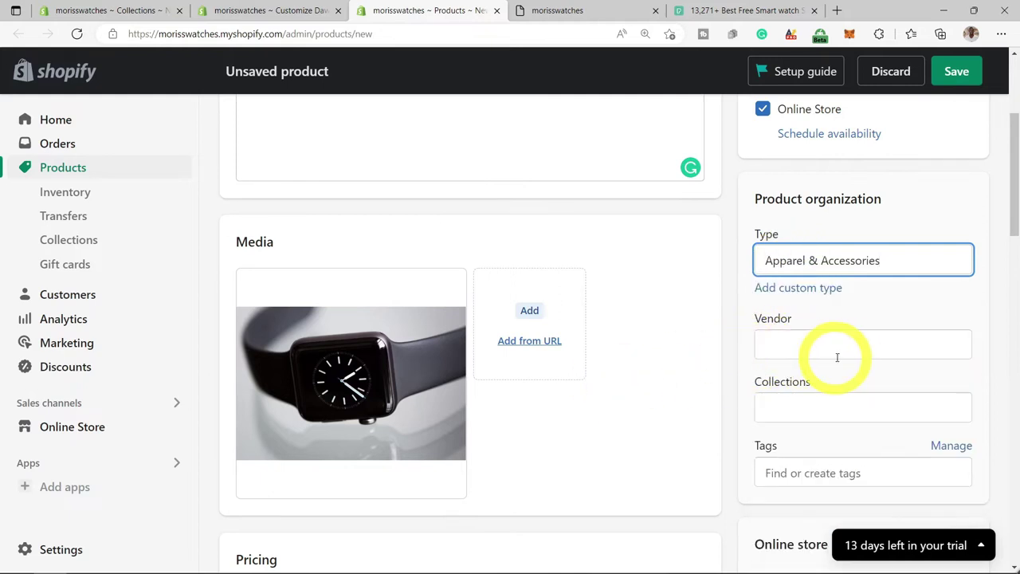
{"action": "scroll", "coordinate": [841, 354], "scroll_direction": "down", "scroll_amount": 1}
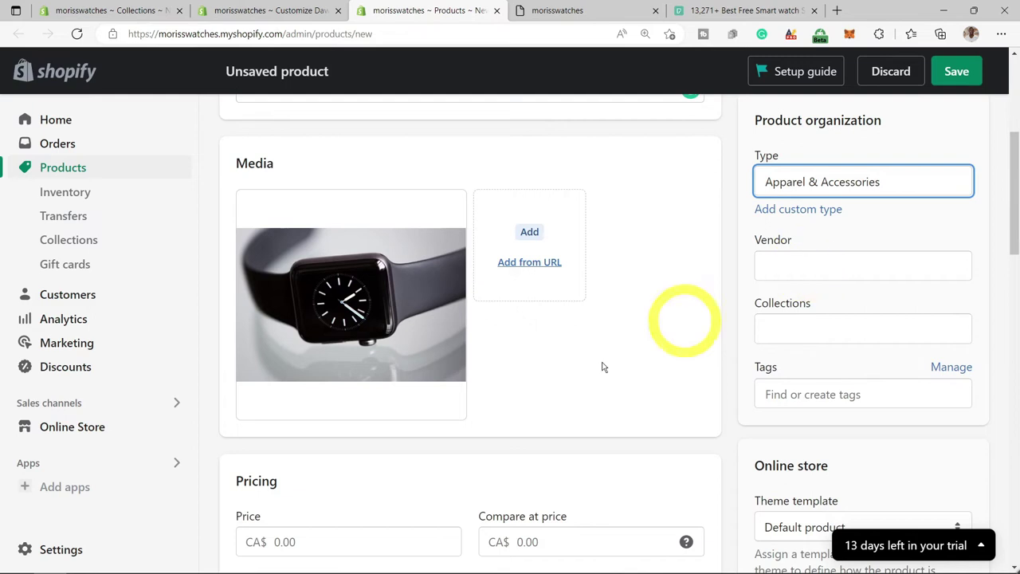
{"action": "scroll", "coordinate": [307, 526], "scroll_direction": "down", "scroll_amount": 2}
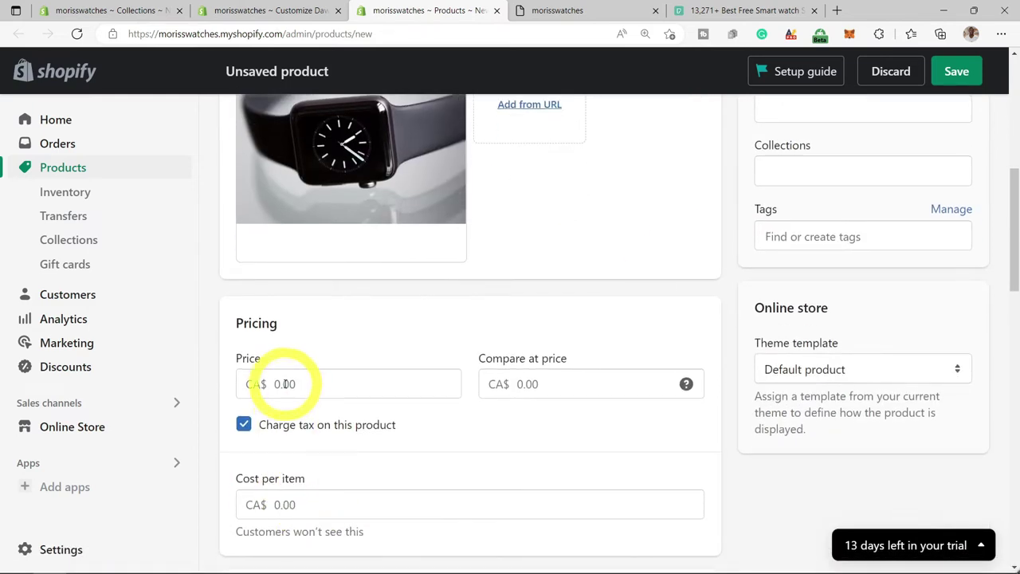
Enter 100 as the Smart Watch's price and its cost per item.
{"action": "left_click", "coordinate": [287, 385]}
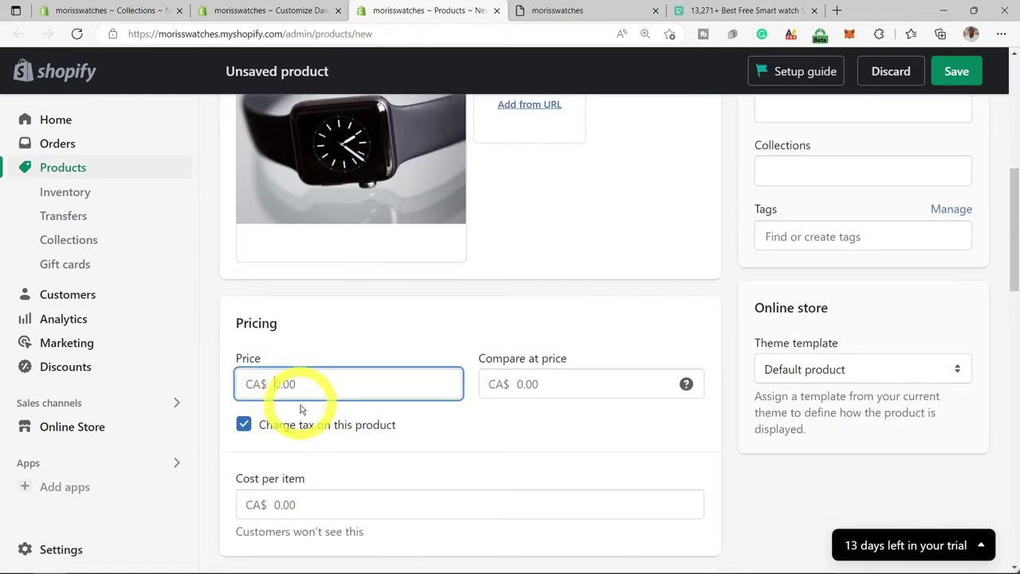
{"action": "type", "text": "10"}
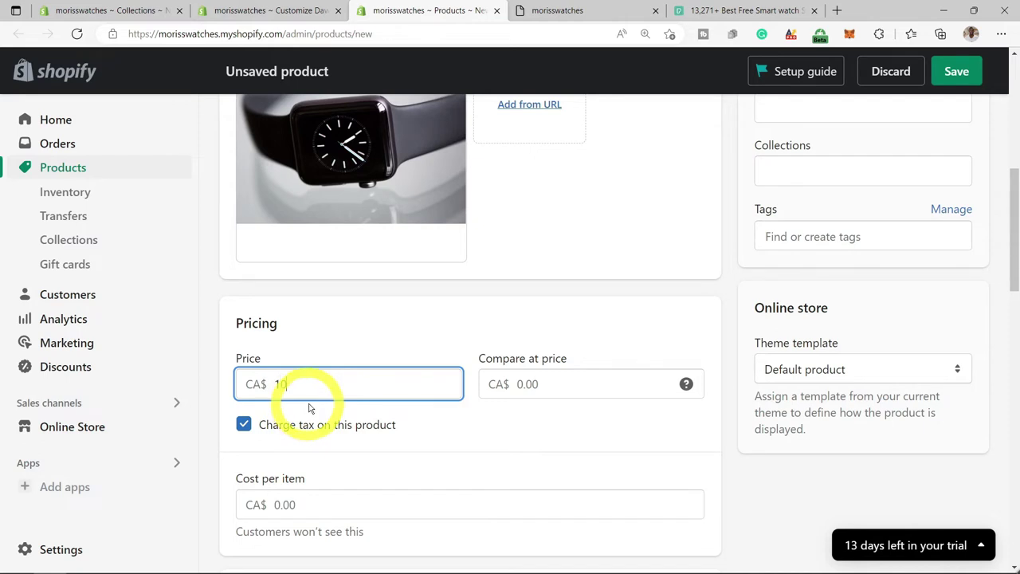
{"action": "type", "text": "0"}
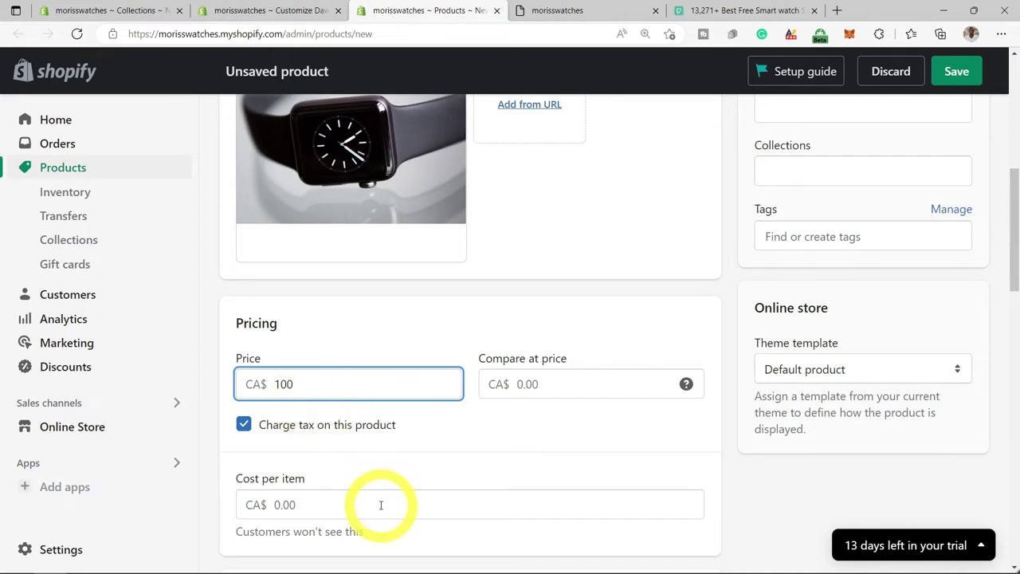
{"action": "left_click", "coordinate": [368, 505]}
{"action": "type", "text": "1"}
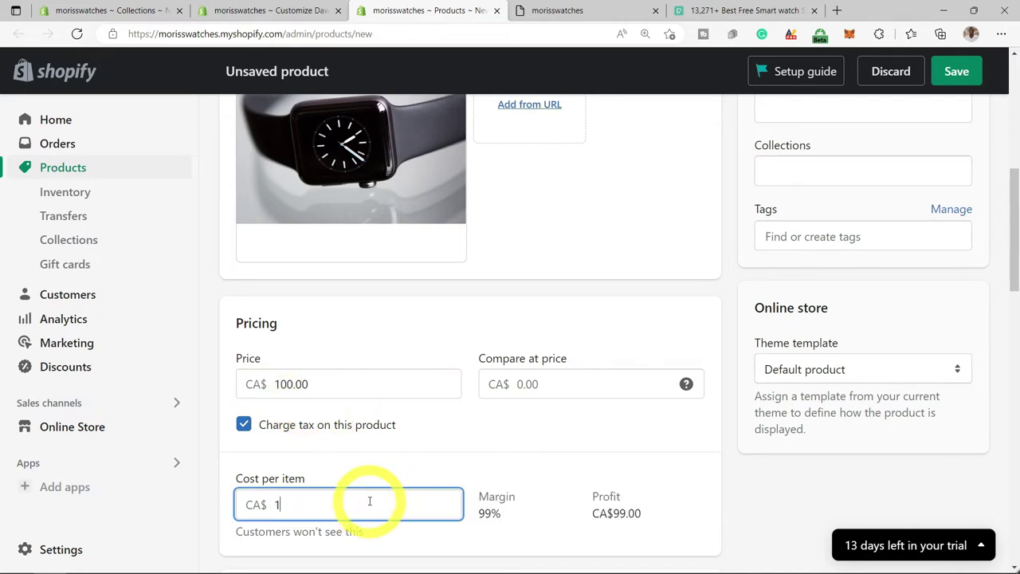
{"action": "type", "text": "00"}
{"action": "left_click", "coordinate": [439, 469]}
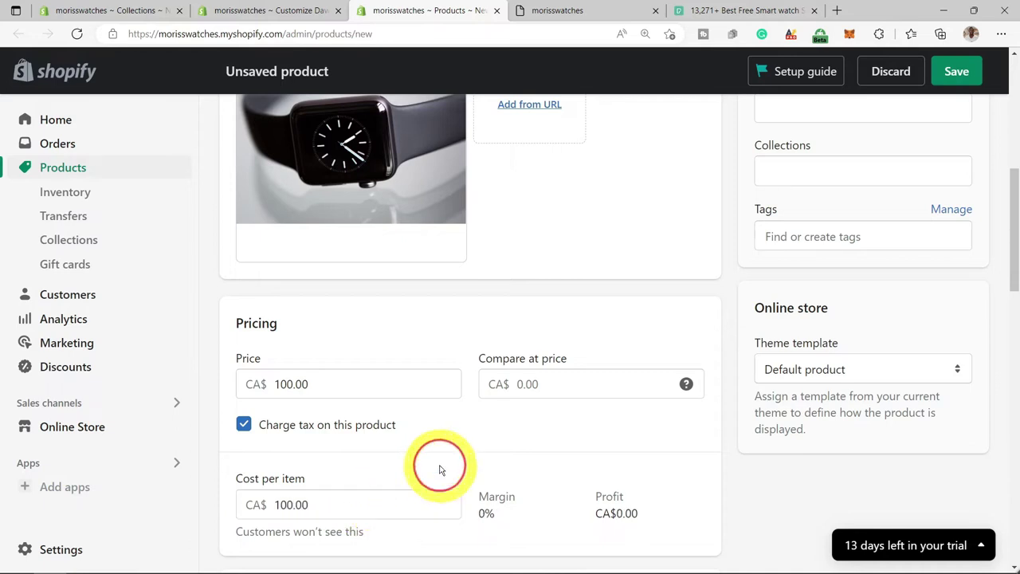
Save the Smart Watch product from the bottom of the page.
{"action": "scroll", "coordinate": [492, 457], "scroll_direction": "down", "scroll_amount": 2}
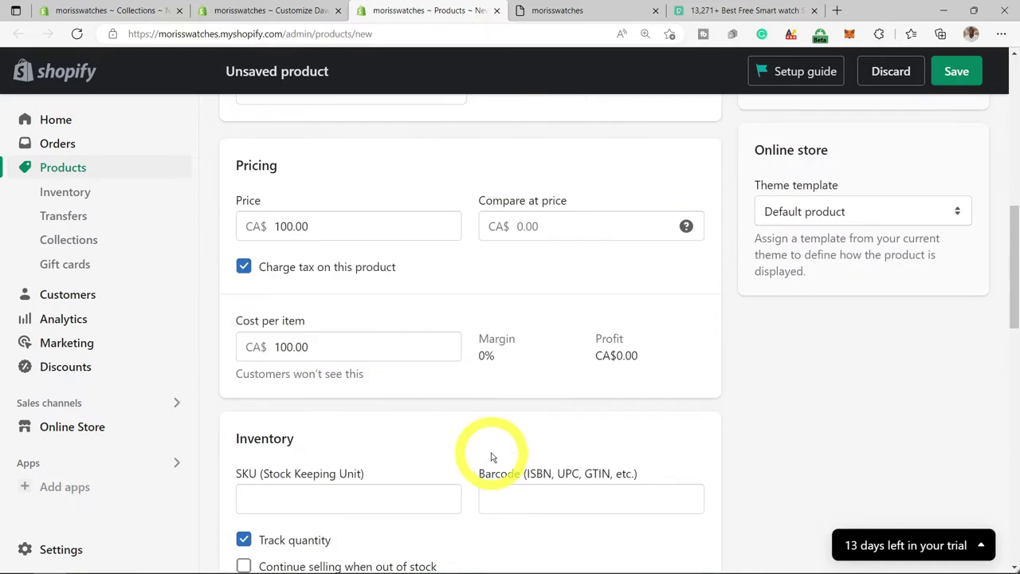
{"action": "scroll", "coordinate": [492, 457], "scroll_direction": "down", "scroll_amount": 3}
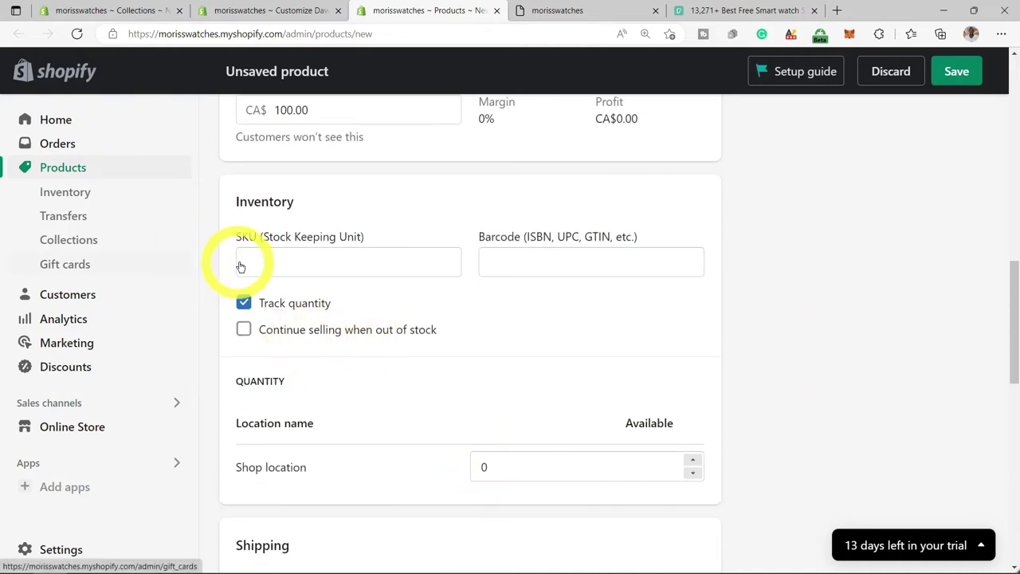
{"action": "scroll", "coordinate": [599, 314], "scroll_direction": "down", "scroll_amount": 5}
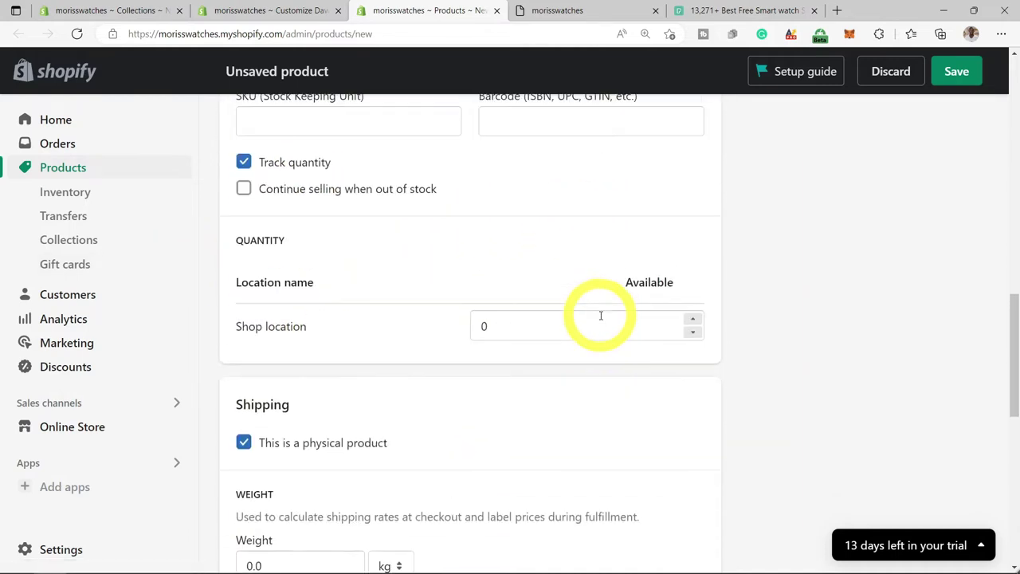
{"action": "scroll", "coordinate": [599, 322], "scroll_direction": "down", "scroll_amount": 5}
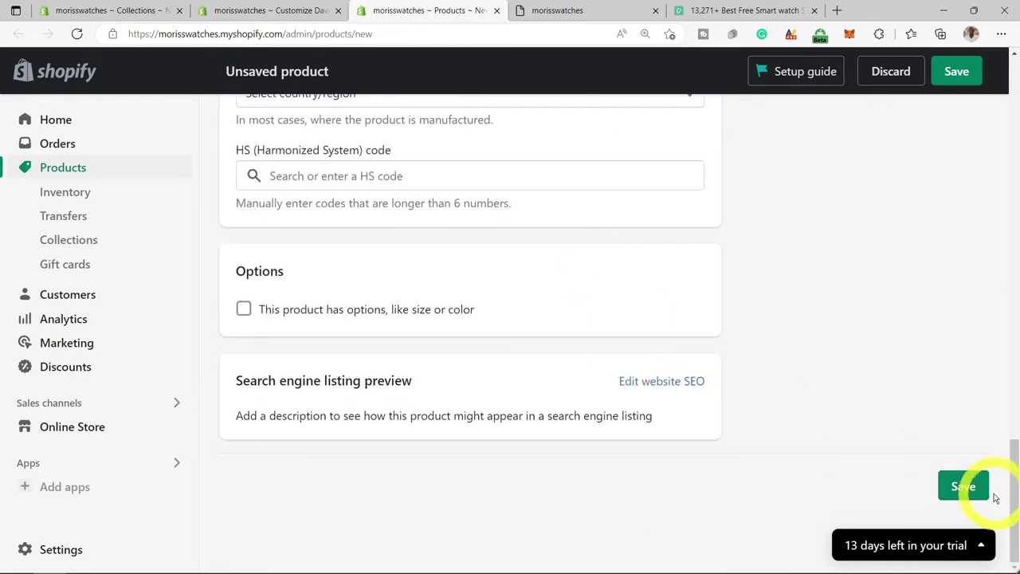
{"action": "left_click", "coordinate": [966, 491]}
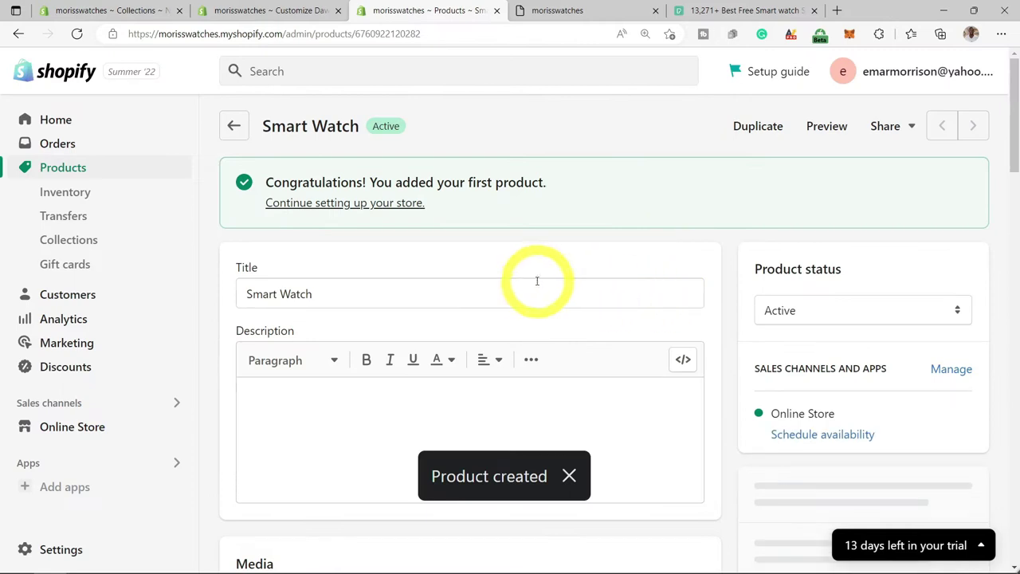
Set the Multimedia collage product block to the Smart Watch ($100.00 CAD) and save the theme.
{"action": "left_click", "coordinate": [284, 11]}
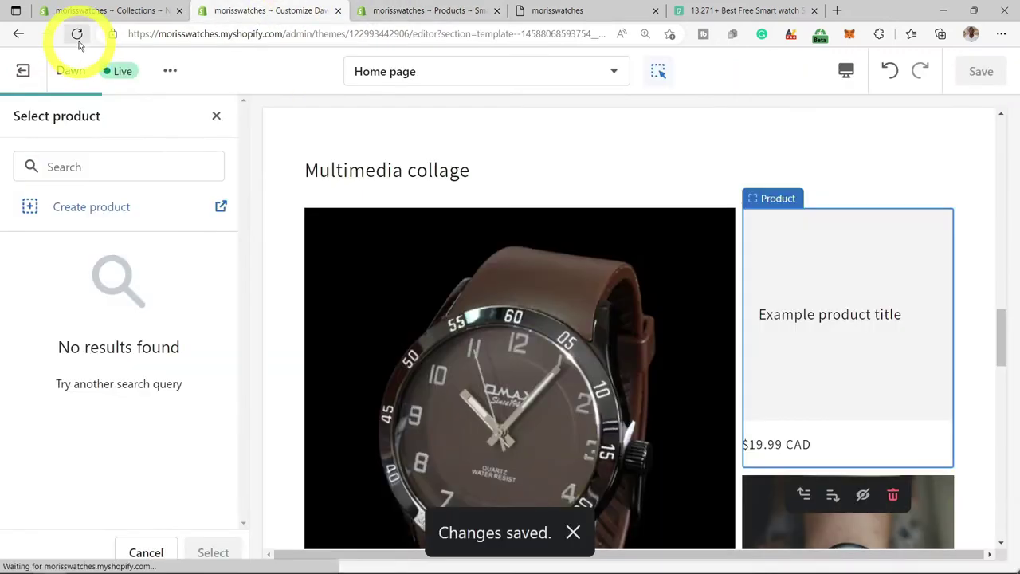
{"action": "left_click", "coordinate": [76, 34]}
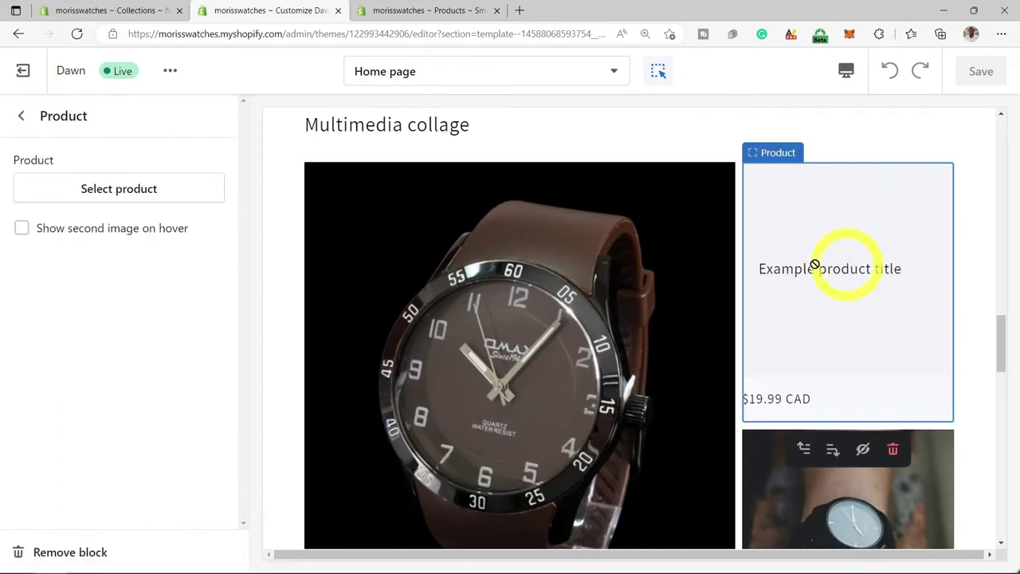
{"action": "left_click", "coordinate": [145, 191]}
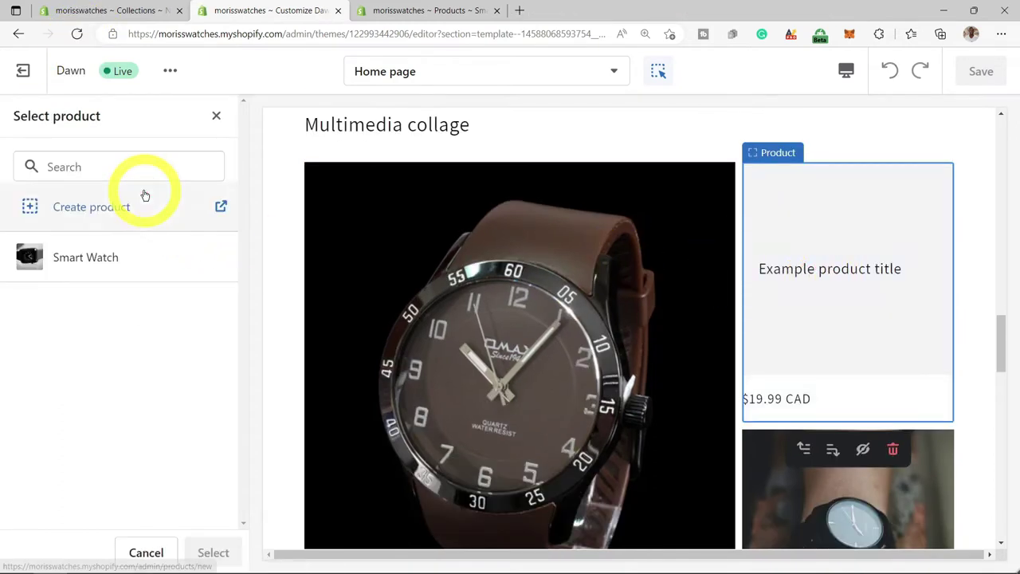
{"action": "left_click", "coordinate": [103, 257]}
{"action": "left_click", "coordinate": [215, 553]}
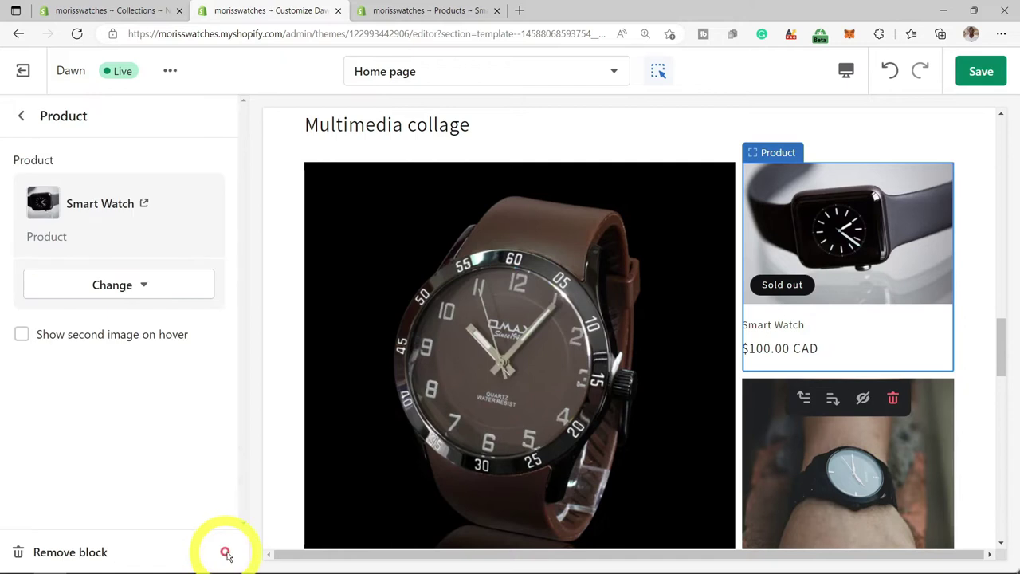
{"action": "left_click", "coordinate": [977, 81]}
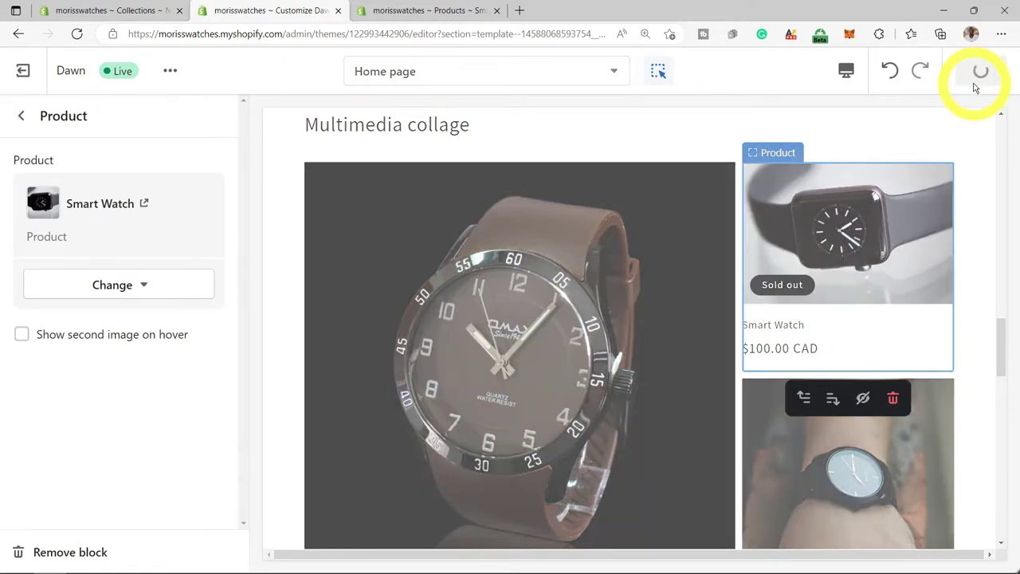
{"action": "scroll", "coordinate": [805, 275], "scroll_direction": "down", "scroll_amount": 1}
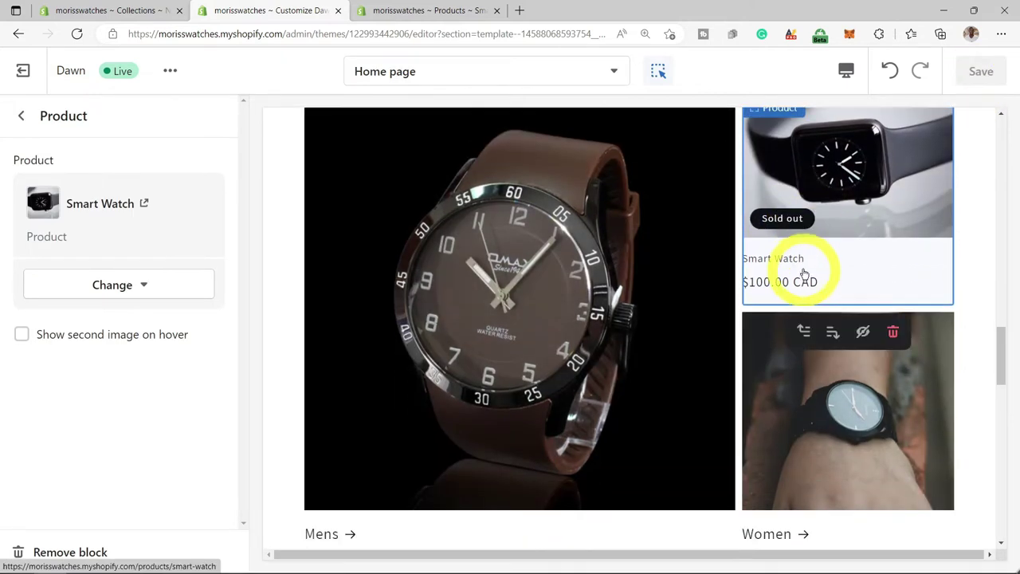
Remove the Video section from the home page.
{"action": "scroll", "coordinate": [807, 259], "scroll_direction": "down", "scroll_amount": 4}
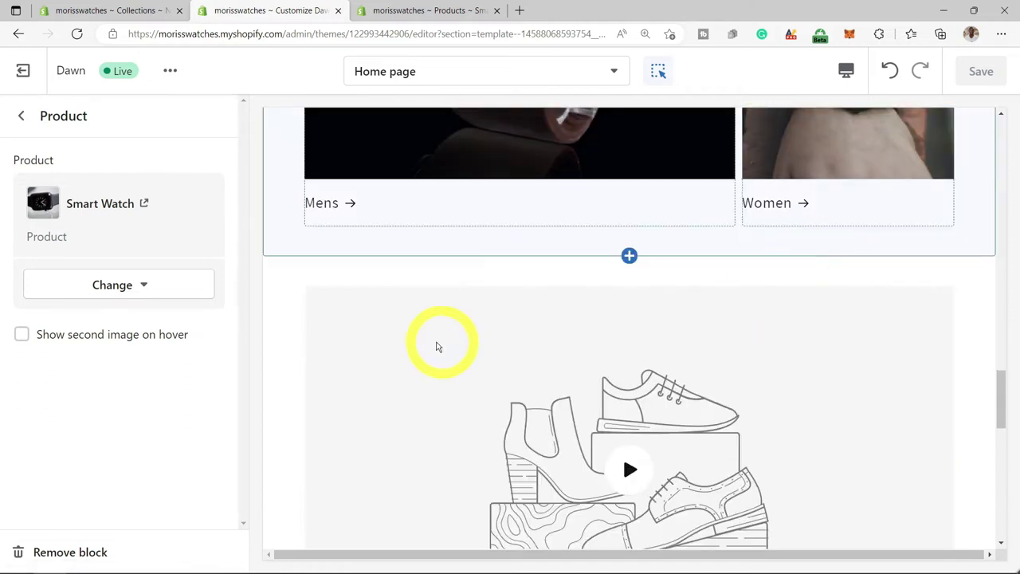
{"action": "scroll", "coordinate": [425, 346], "scroll_direction": "down", "scroll_amount": 2}
{"action": "left_click", "coordinate": [450, 246]}
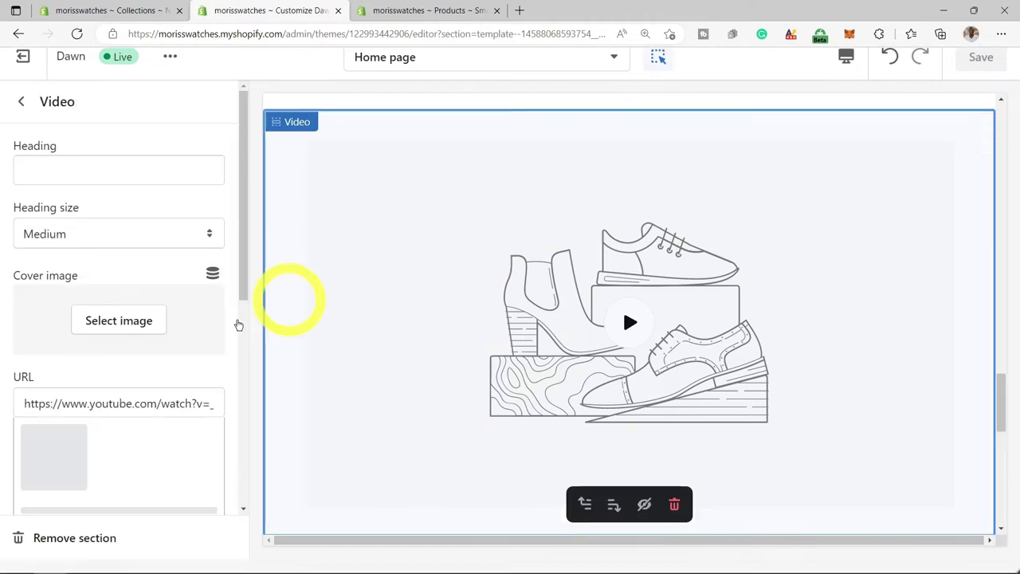
{"action": "scroll", "coordinate": [171, 375], "scroll_direction": "down", "scroll_amount": 2}
{"action": "left_click", "coordinate": [107, 538]}
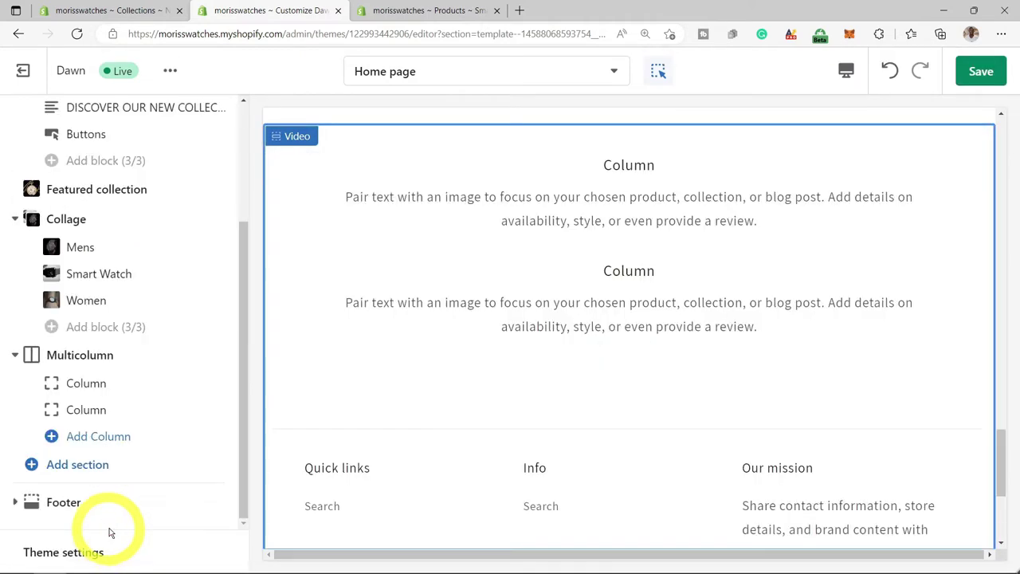
Remove the Multicolumn section and save the home page layout.
{"action": "scroll", "coordinate": [679, 193], "scroll_direction": "up", "scroll_amount": 2}
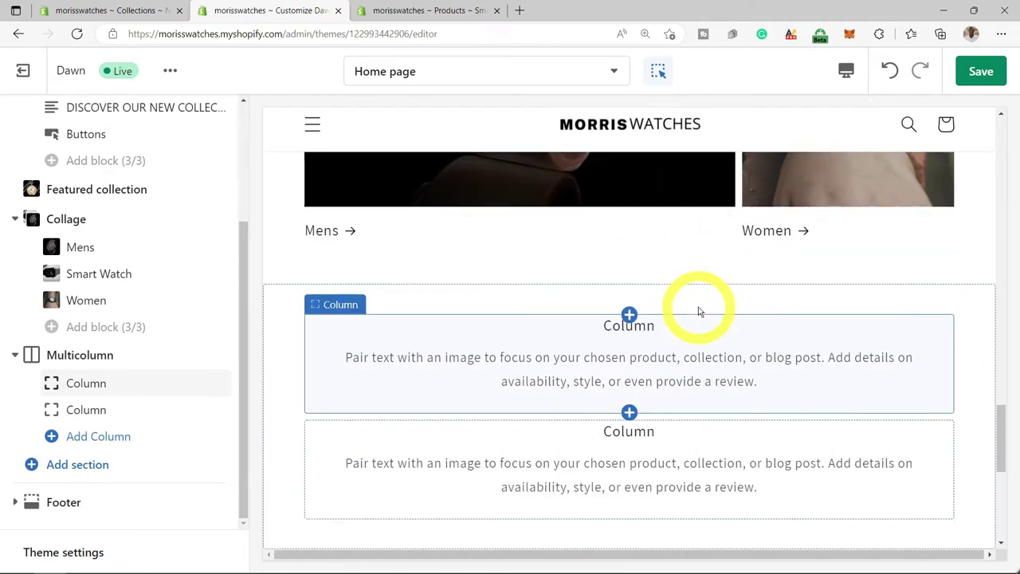
{"action": "scroll", "coordinate": [682, 210], "scroll_direction": "down", "scroll_amount": 2}
{"action": "left_click", "coordinate": [684, 212]}
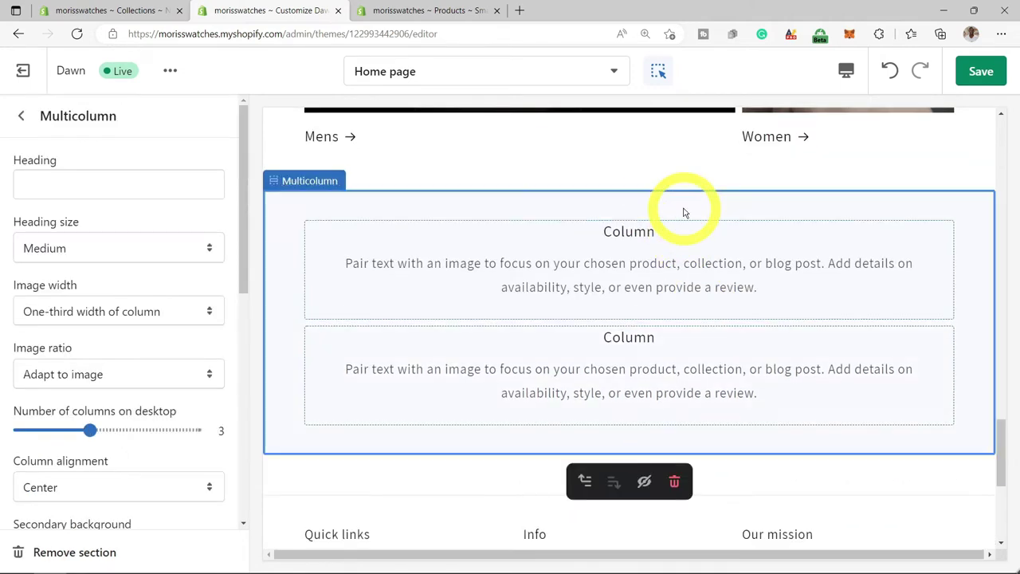
{"action": "left_click", "coordinate": [57, 552]}
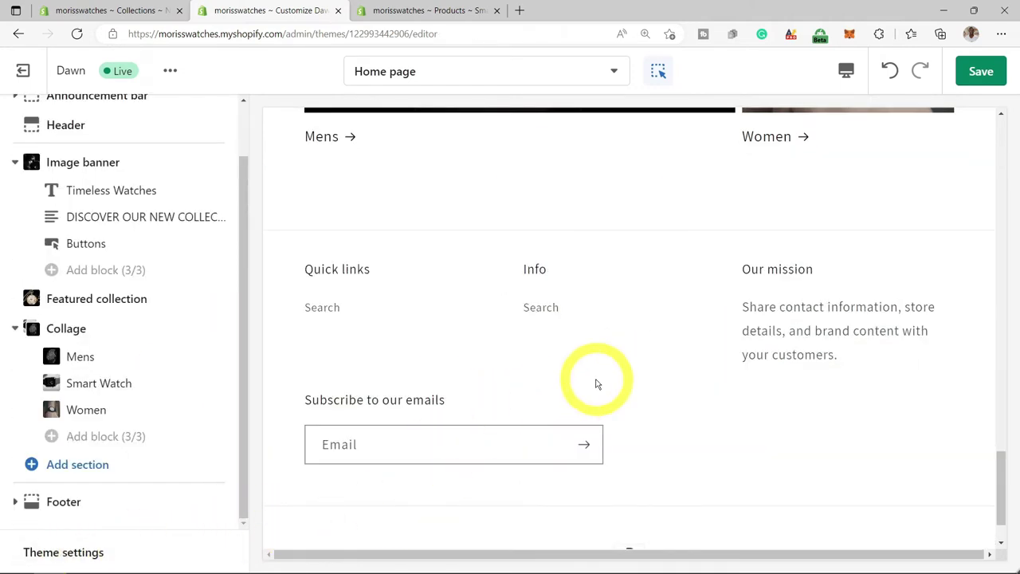
{"action": "left_click", "coordinate": [982, 73]}
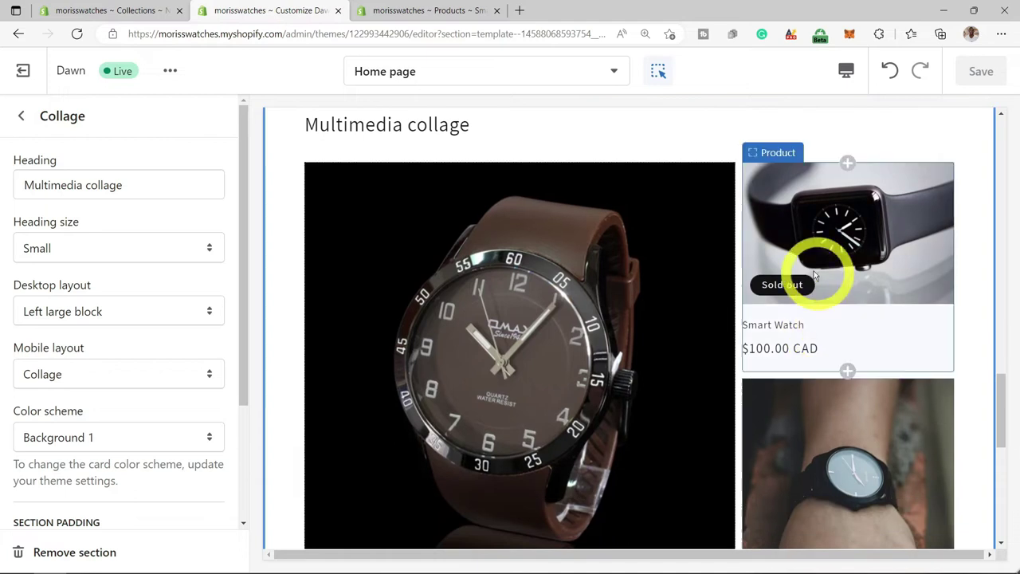
Open the Smart Watch product in the admin and set its compare-at price to 170.00.
{"action": "left_click", "coordinate": [86, 10]}
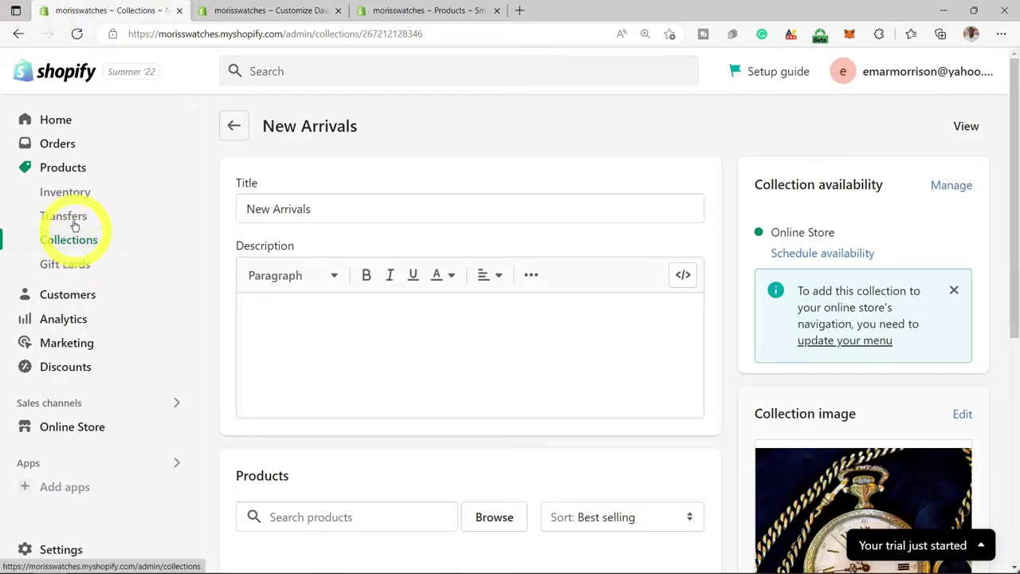
{"action": "left_click", "coordinate": [68, 175]}
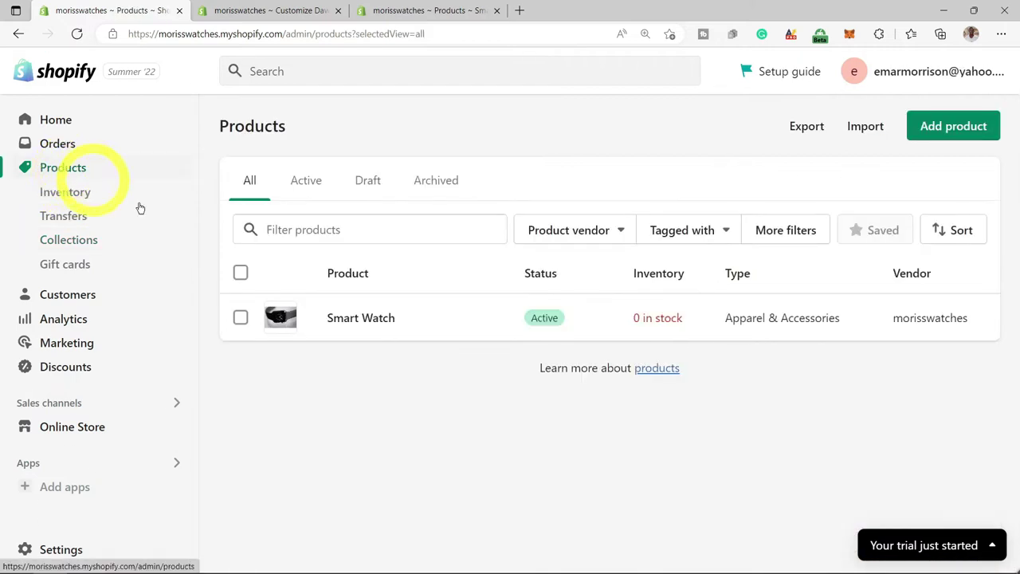
{"action": "left_click", "coordinate": [361, 319]}
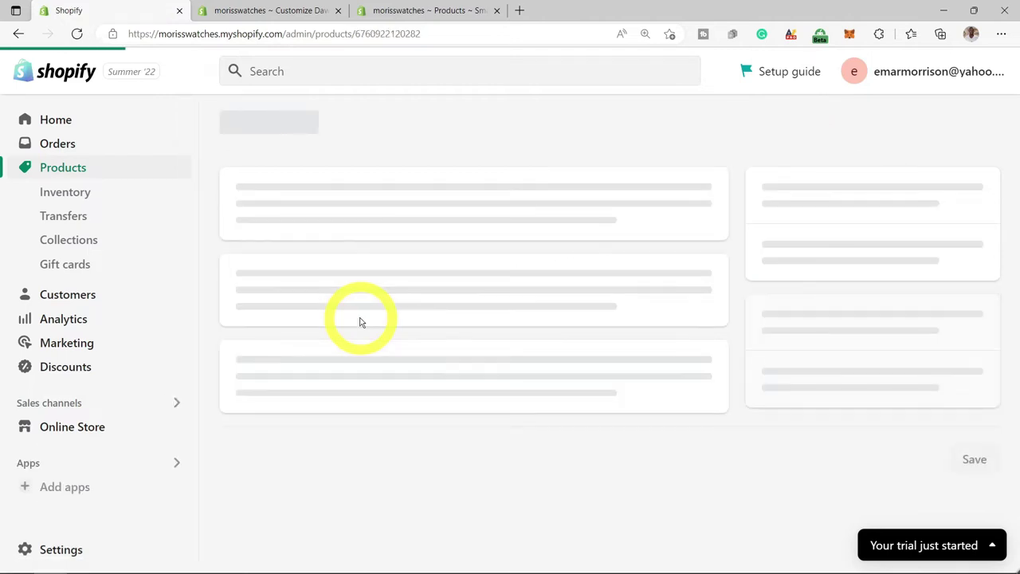
{"action": "scroll", "coordinate": [359, 319], "scroll_direction": "down", "scroll_amount": 5}
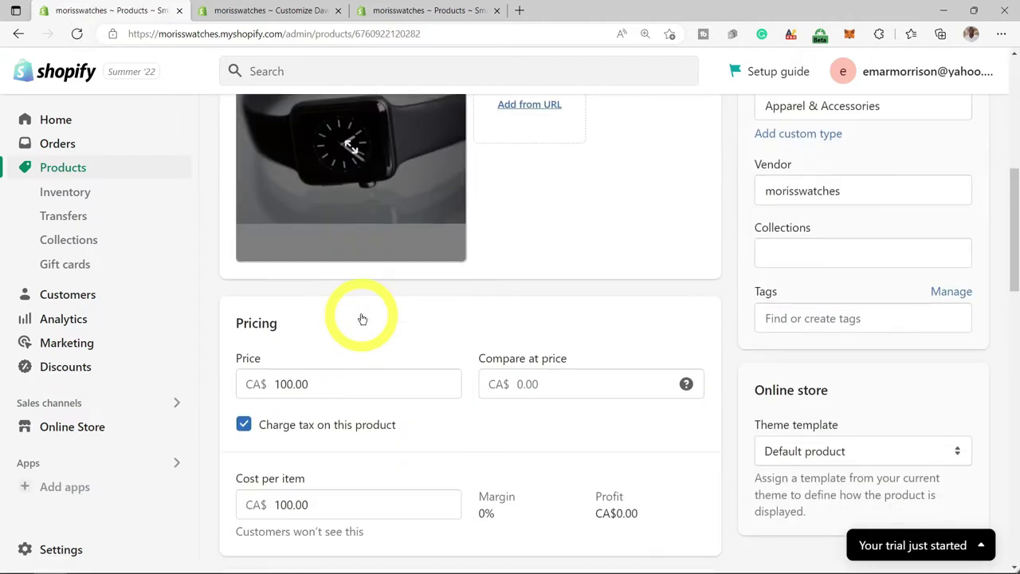
{"action": "left_click", "coordinate": [525, 385]}
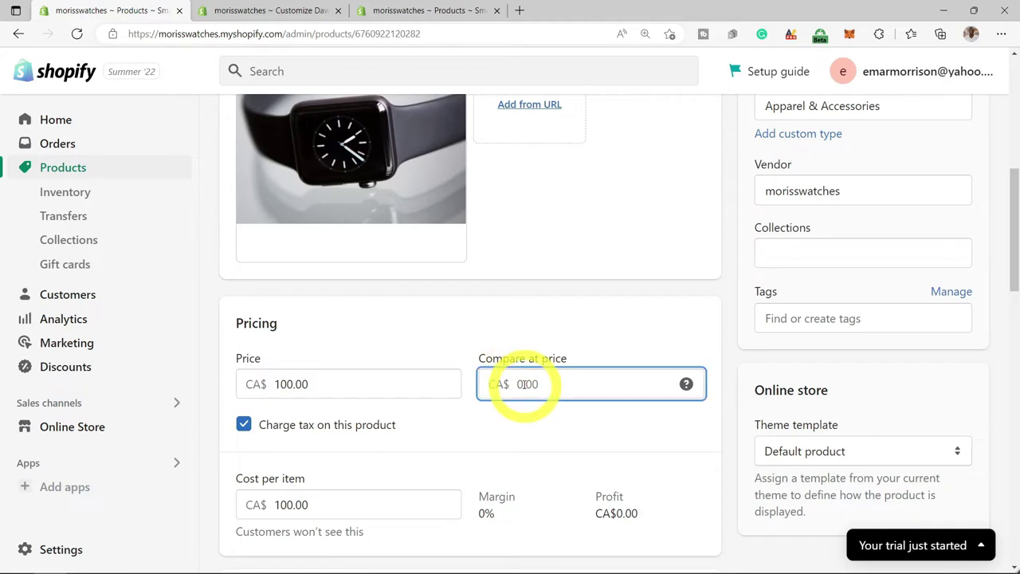
{"action": "type", "text": "170"}
{"action": "left_click", "coordinate": [517, 437]}
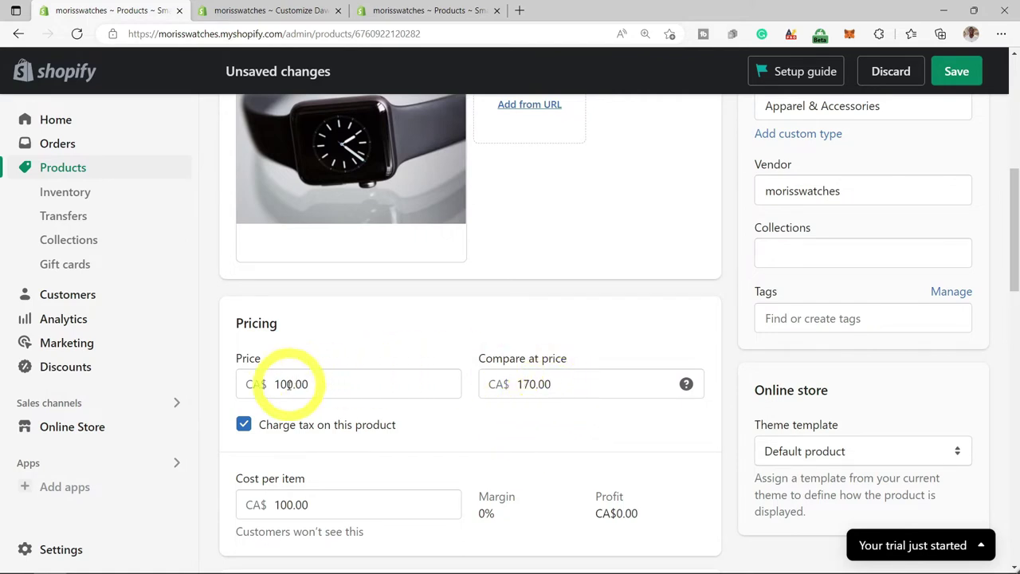
Enter cost per item 60 and SKU 100, then save the product.
{"action": "scroll", "coordinate": [281, 381], "scroll_direction": "down", "scroll_amount": 1}
{"action": "scroll", "coordinate": [281, 382], "scroll_direction": "down", "scroll_amount": 1}
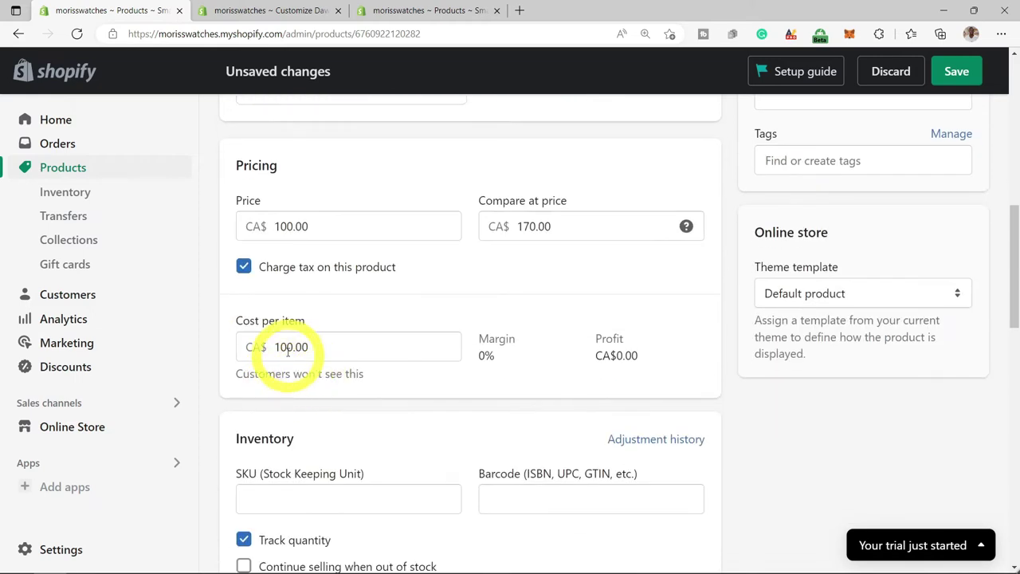
{"action": "left_click_drag", "start_coordinate": [275, 346], "coordinate": [287, 347]}
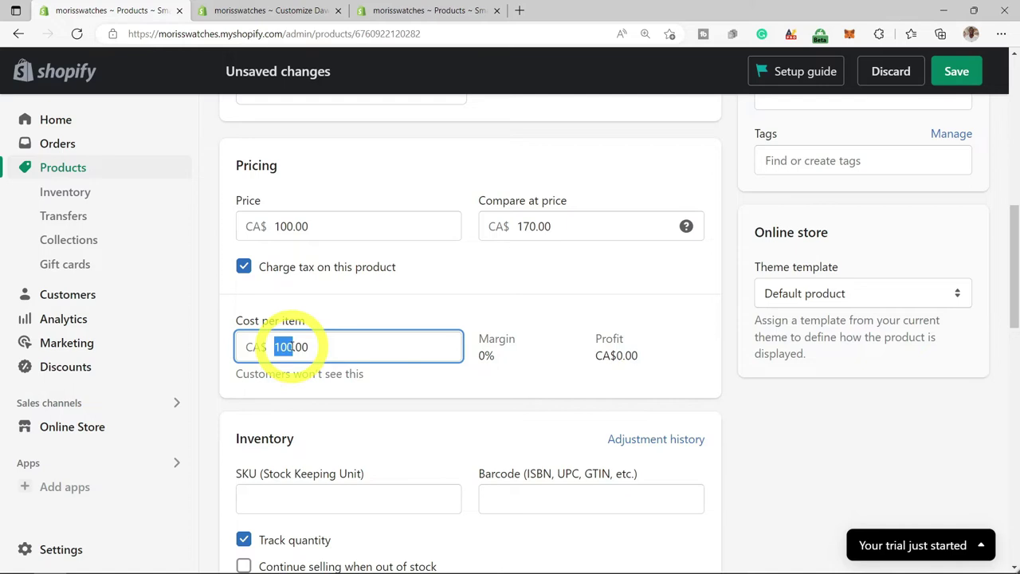
{"action": "type", "text": "60"}
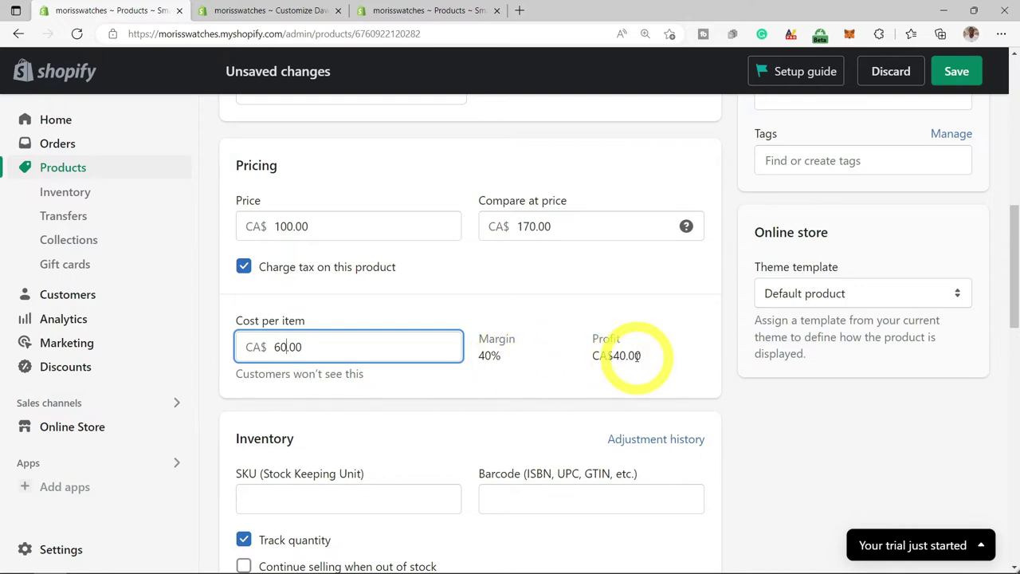
{"action": "scroll", "coordinate": [638, 355], "scroll_direction": "down", "scroll_amount": 1}
{"action": "scroll", "coordinate": [282, 263], "scroll_direction": "down", "scroll_amount": 2}
{"action": "left_click", "coordinate": [281, 263]}
{"action": "type", "text": "100"}
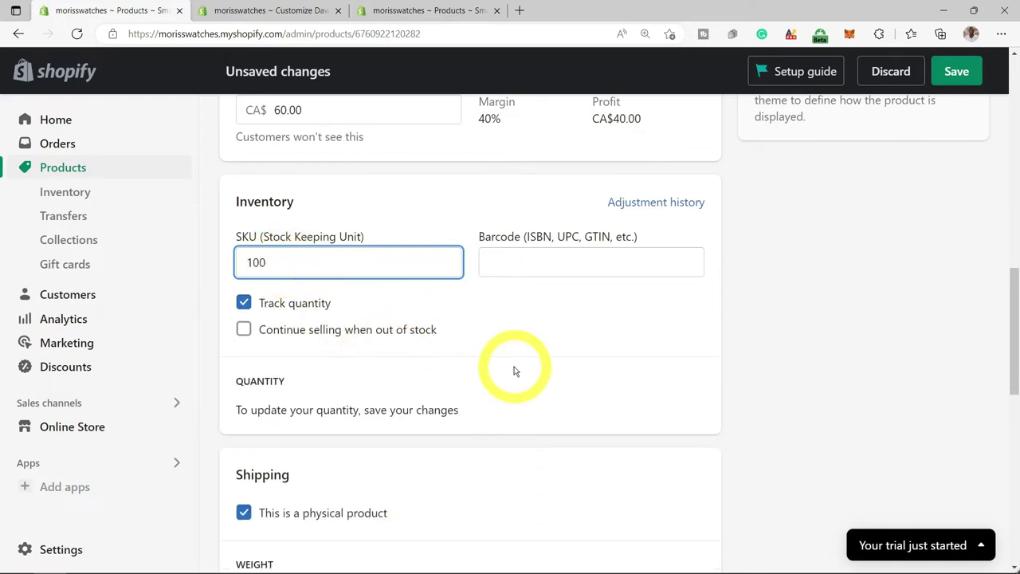
{"action": "left_click", "coordinate": [956, 71]}
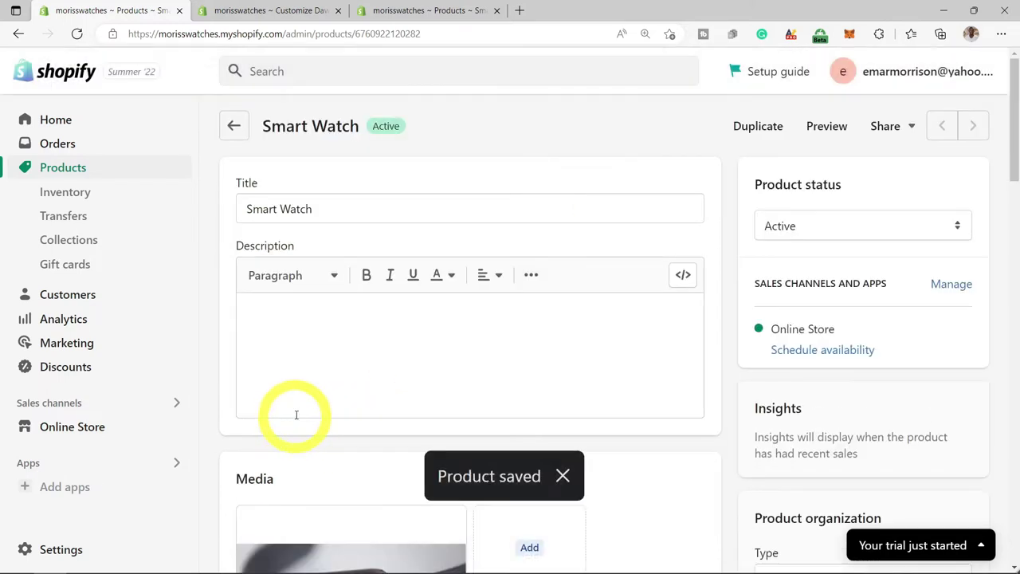
Set the shop location's available Smart Watch quantity to 50.
{"action": "scroll", "coordinate": [312, 388], "scroll_direction": "down", "scroll_amount": 10}
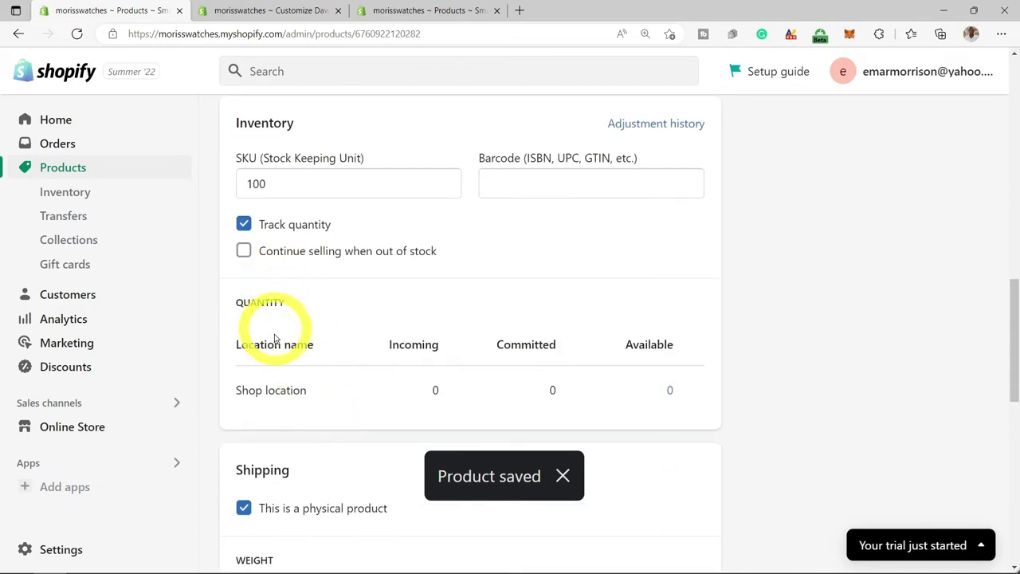
{"action": "scroll", "coordinate": [274, 371], "scroll_direction": "down", "scroll_amount": 1}
{"action": "scroll", "coordinate": [274, 375], "scroll_direction": "up", "scroll_amount": 1}
{"action": "left_click", "coordinate": [454, 391]}
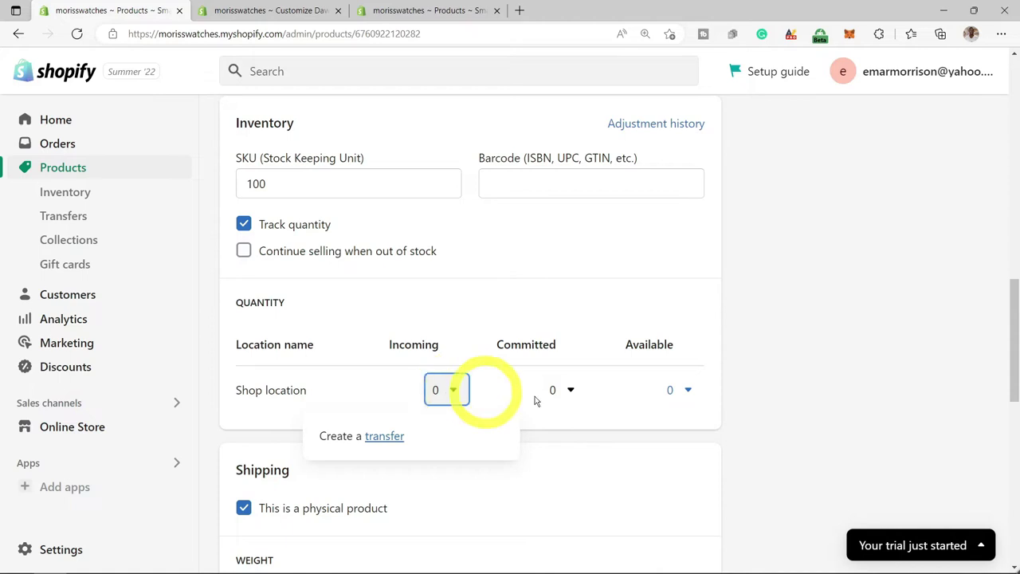
{"action": "left_click", "coordinate": [571, 390]}
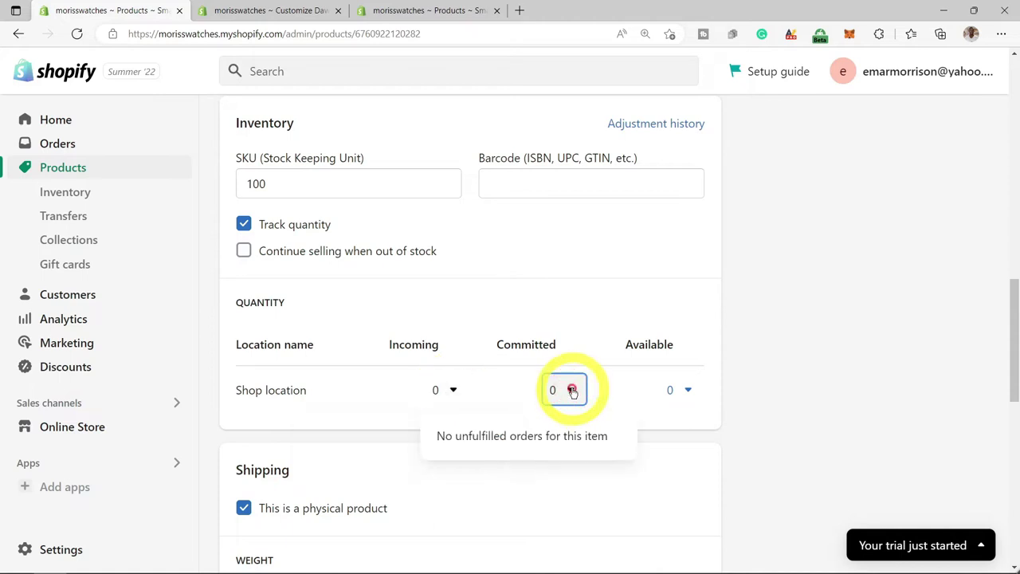
{"action": "left_click", "coordinate": [678, 390]}
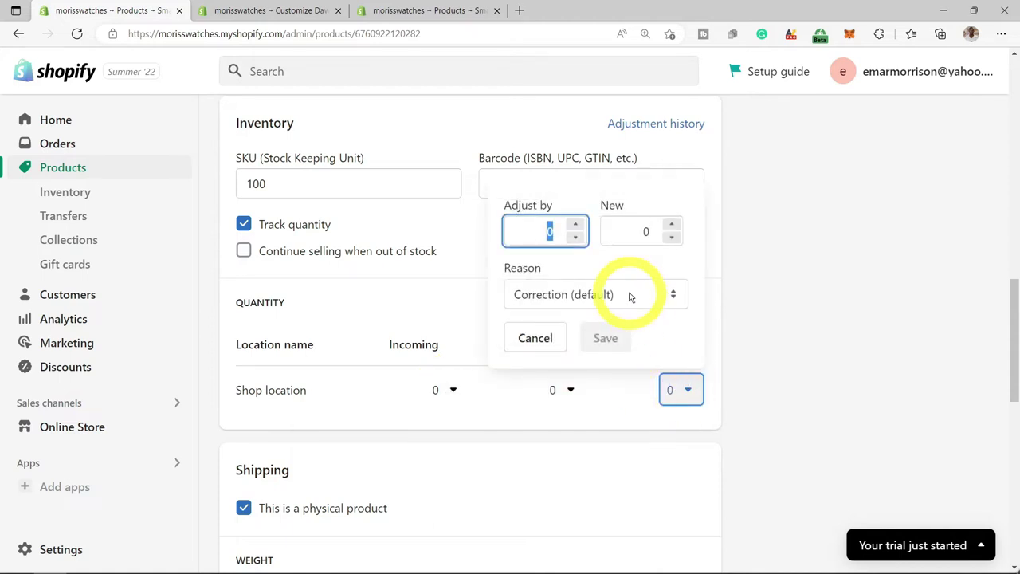
{"action": "type", "text": "5"}
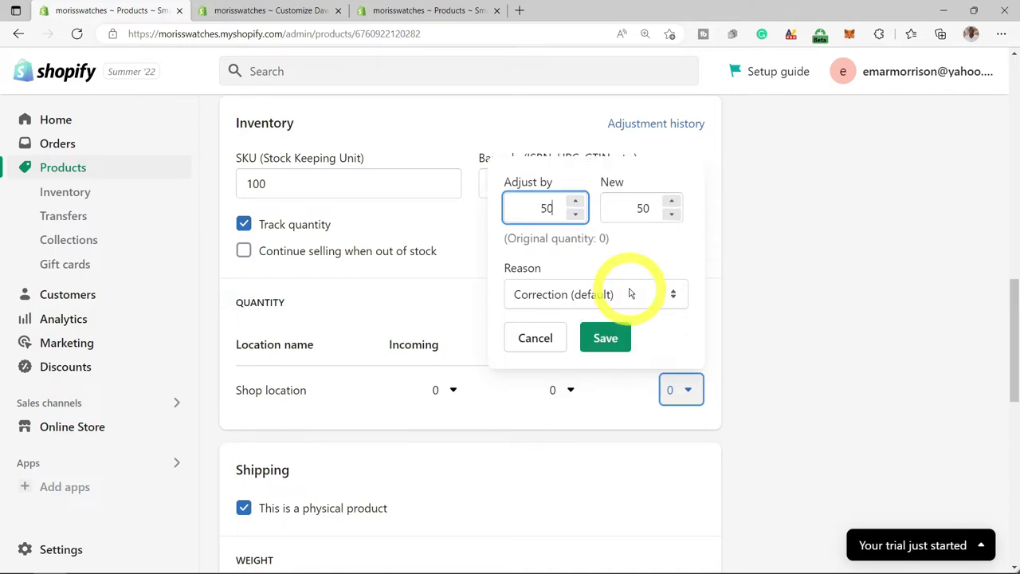
{"action": "left_click", "coordinate": [608, 338]}
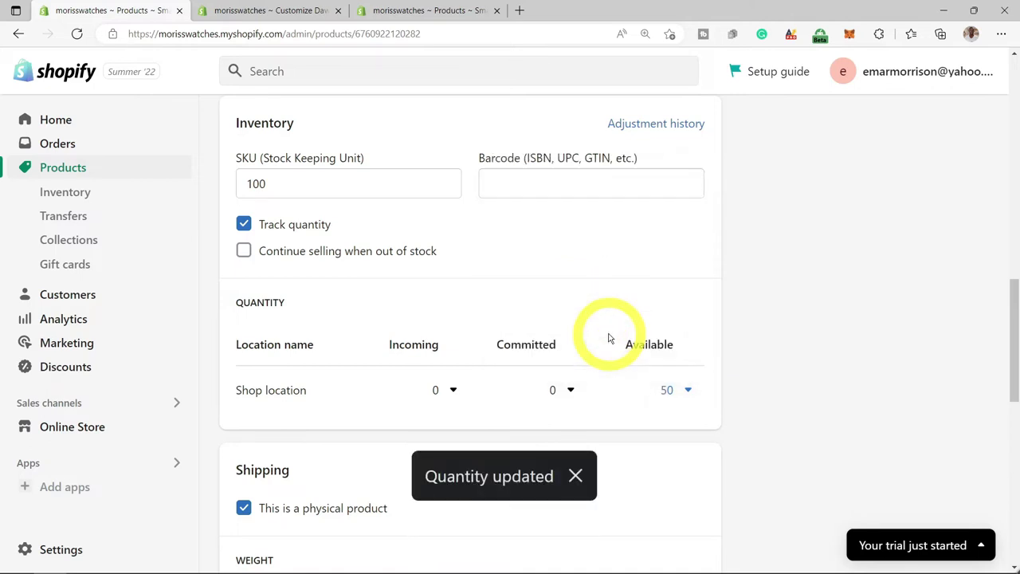
Set the product weight to 0.1 kg.
{"action": "scroll", "coordinate": [608, 338], "scroll_direction": "down", "scroll_amount": 2}
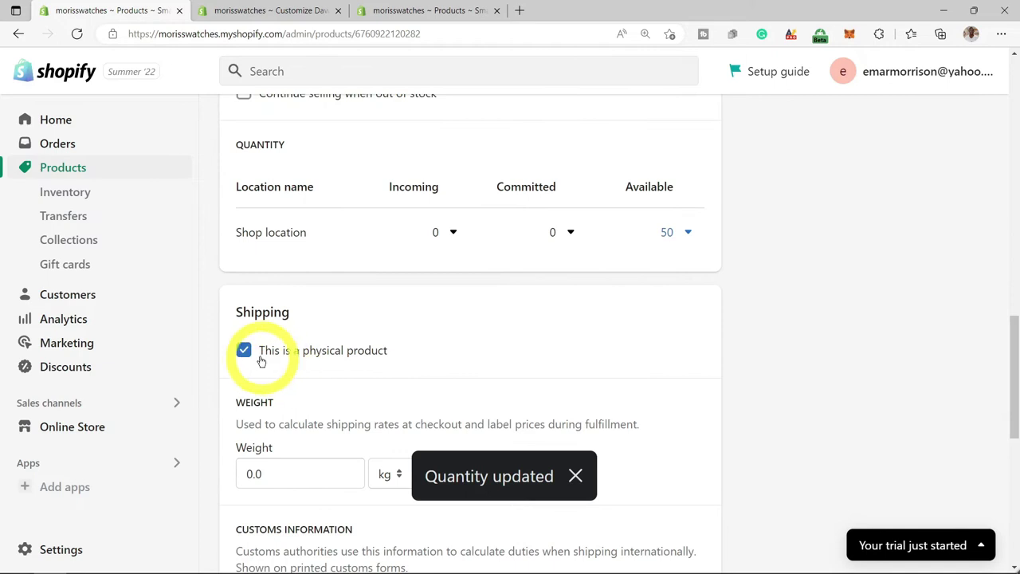
{"action": "scroll", "coordinate": [248, 359], "scroll_direction": "down", "scroll_amount": 1}
{"action": "left_click", "coordinate": [258, 394]}
{"action": "left_click_drag", "start_coordinate": [261, 394], "coordinate": [248, 395]}
{"action": "type", "text": "10"}
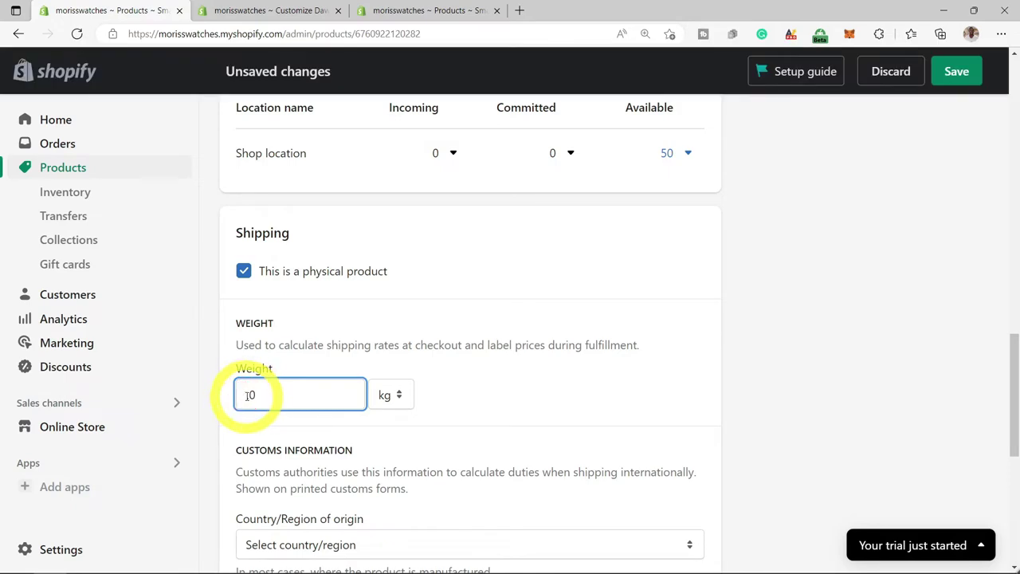
{"action": "key", "text": "BackSpace"}
{"action": "type", "text": "0."}
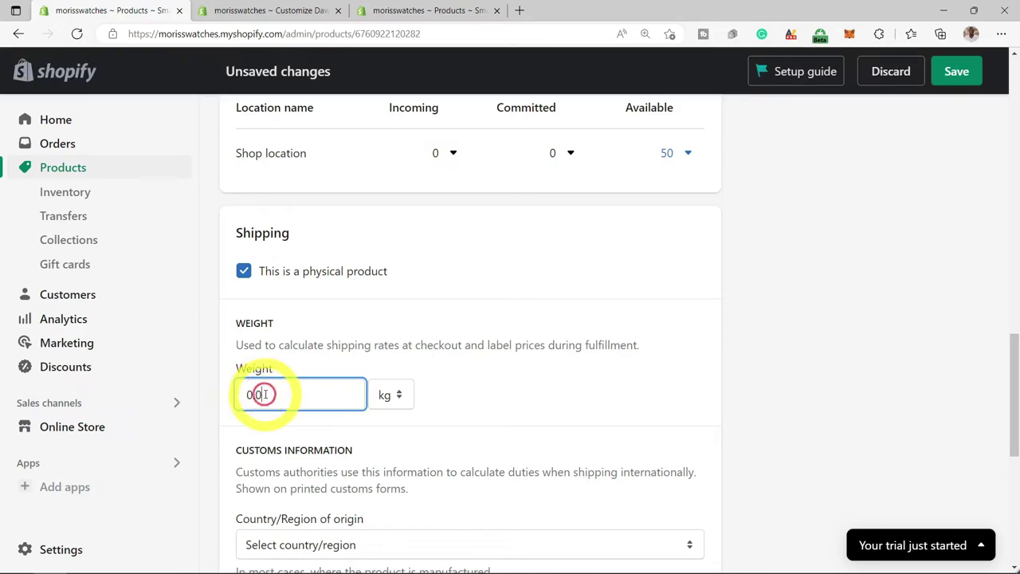
{"action": "type", "text": "1"}
{"action": "left_click", "coordinate": [372, 423]}
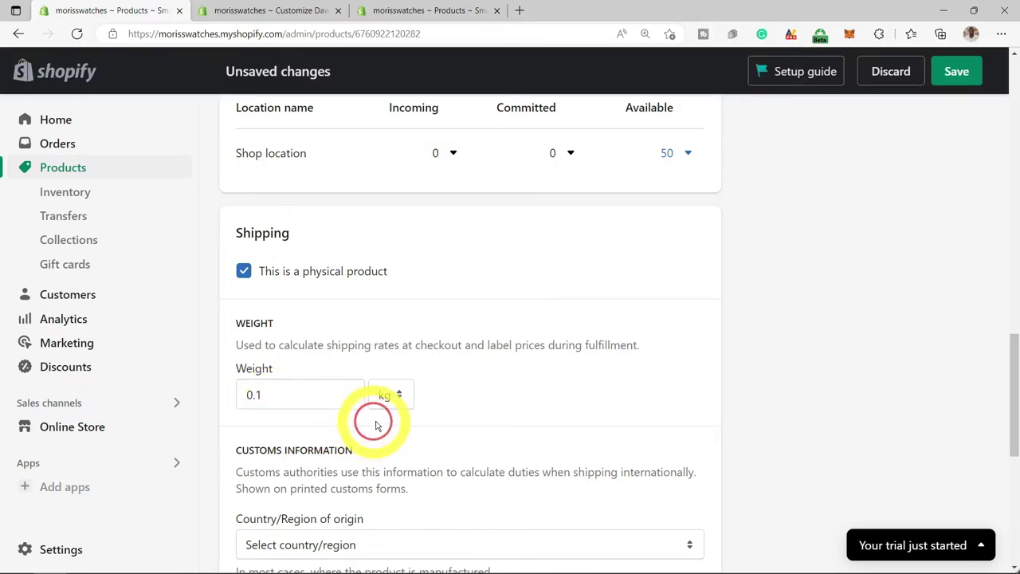
Set customs country of origin to Canada and province of origin to Ontario.
{"action": "scroll", "coordinate": [399, 415], "scroll_direction": "down", "scroll_amount": 2}
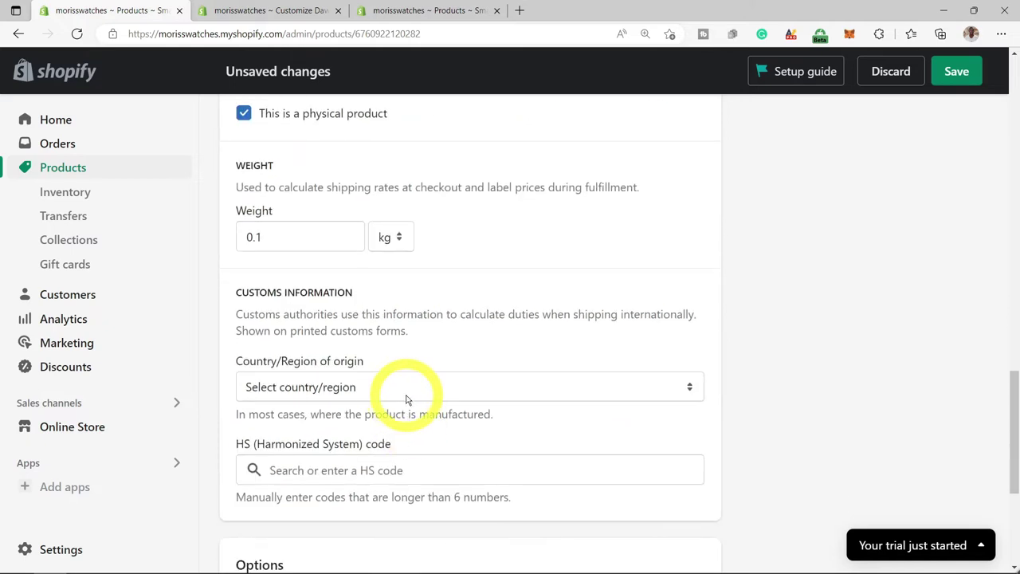
{"action": "left_click", "coordinate": [410, 397]}
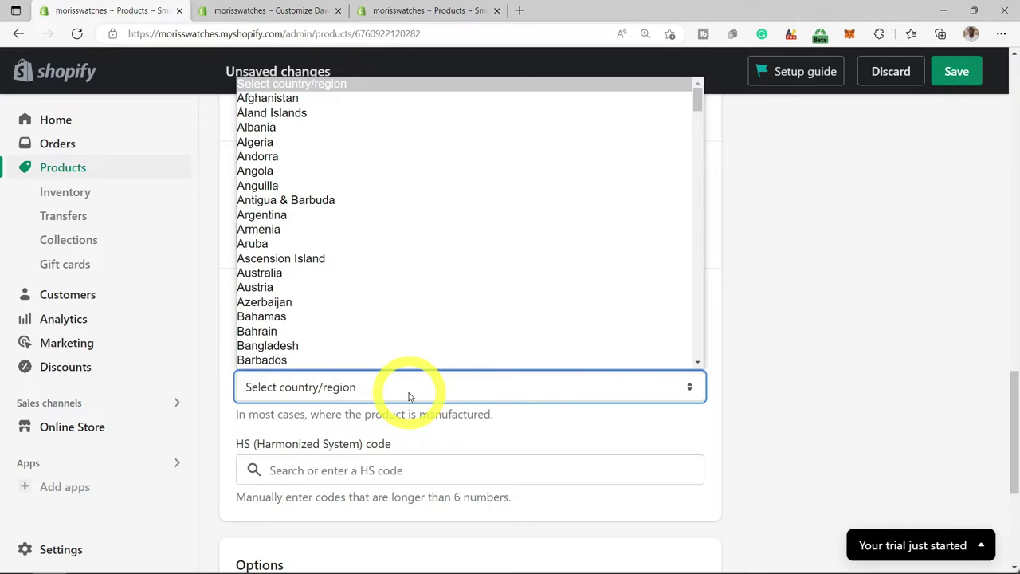
{"action": "key", "text": "c"}
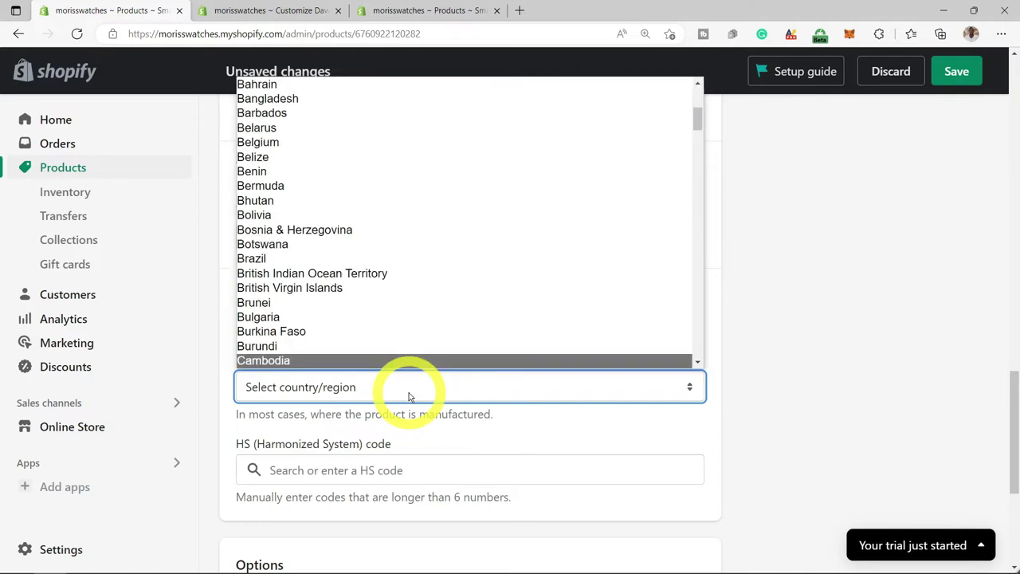
{"action": "key", "text": "Down"}
{"action": "scroll", "coordinate": [410, 367], "scroll_direction": "down", "scroll_amount": 1}
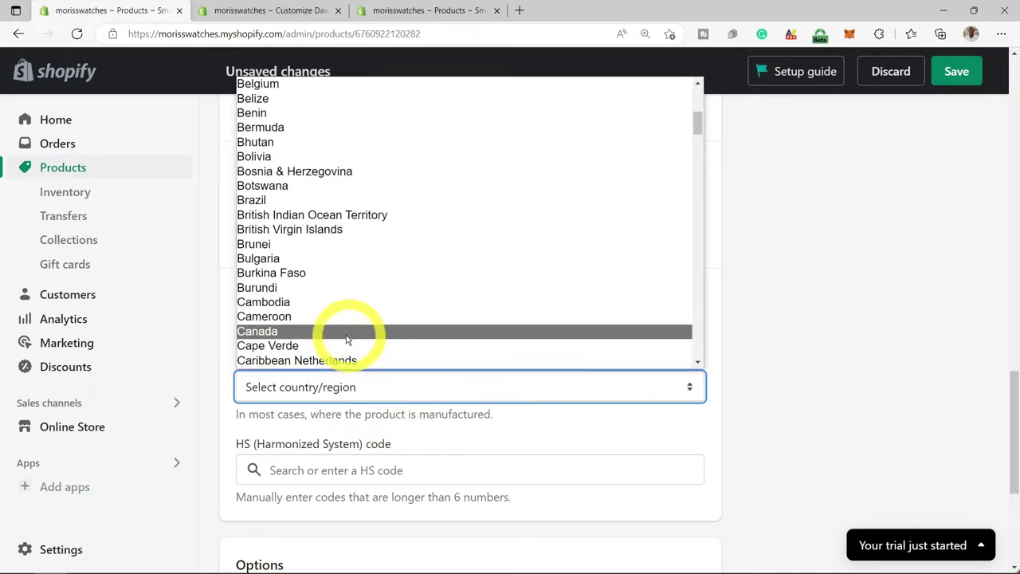
{"action": "left_click", "coordinate": [348, 335]}
{"action": "scroll", "coordinate": [411, 440], "scroll_direction": "down", "scroll_amount": 2}
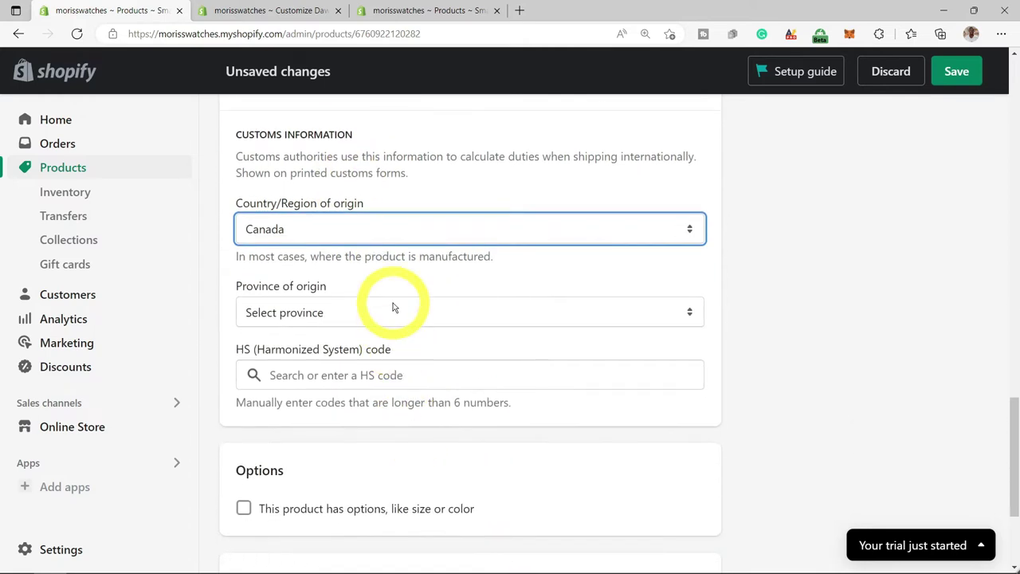
{"action": "left_click", "coordinate": [394, 307]}
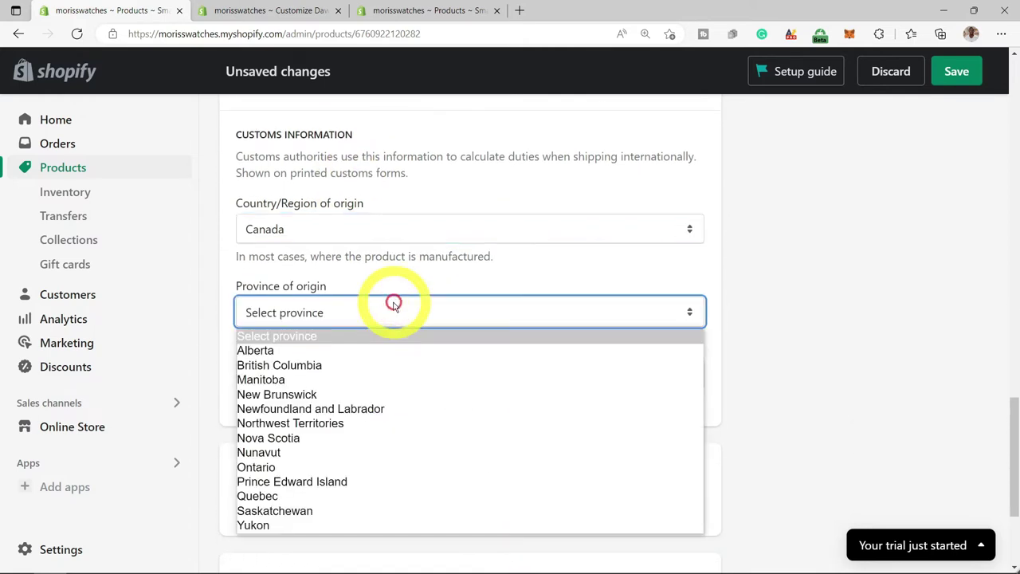
{"action": "left_click", "coordinate": [295, 467]}
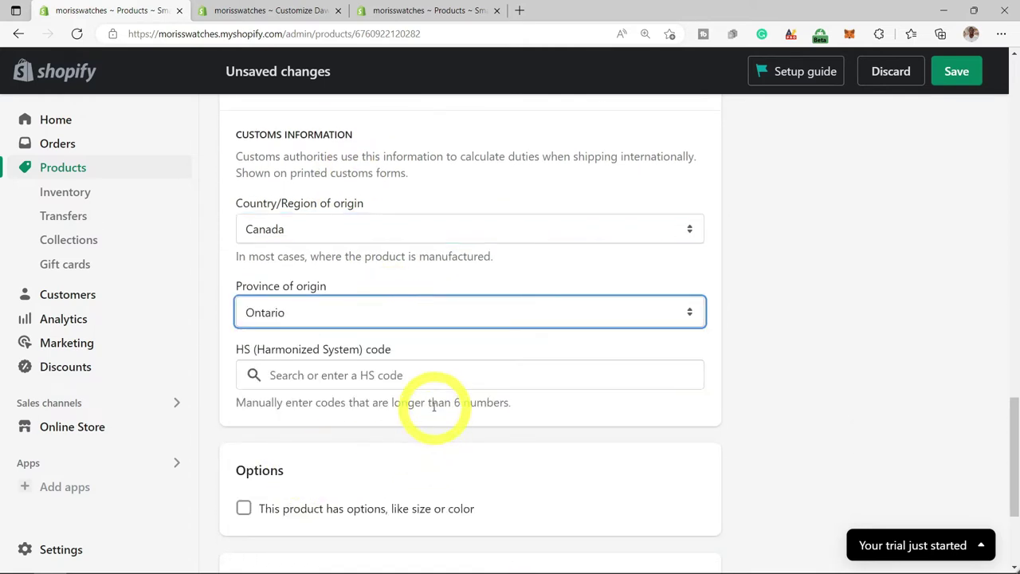
{"action": "left_click", "coordinate": [421, 452]}
{"action": "scroll", "coordinate": [422, 452], "scroll_direction": "down", "scroll_amount": 1}
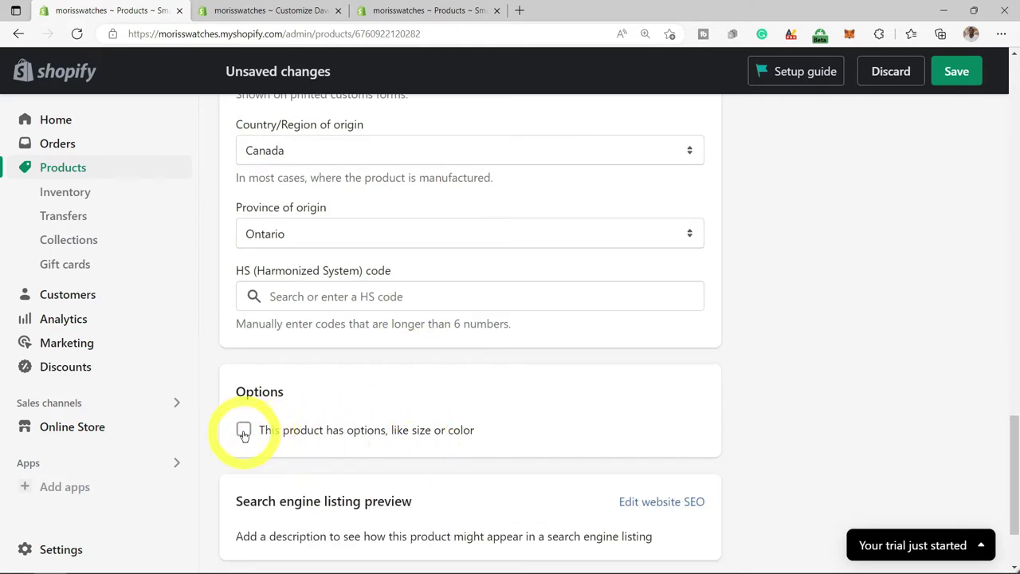
Add a Color option to the Smart Watch with the value 'bLACK'.
{"action": "scroll", "coordinate": [271, 426], "scroll_direction": "down", "scroll_amount": 2}
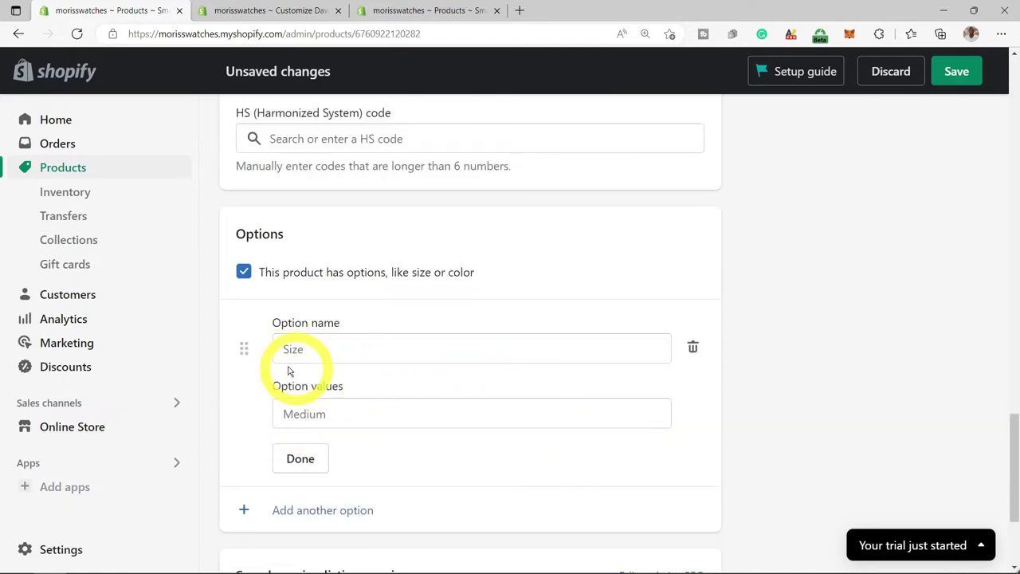
{"action": "left_click", "coordinate": [346, 349]}
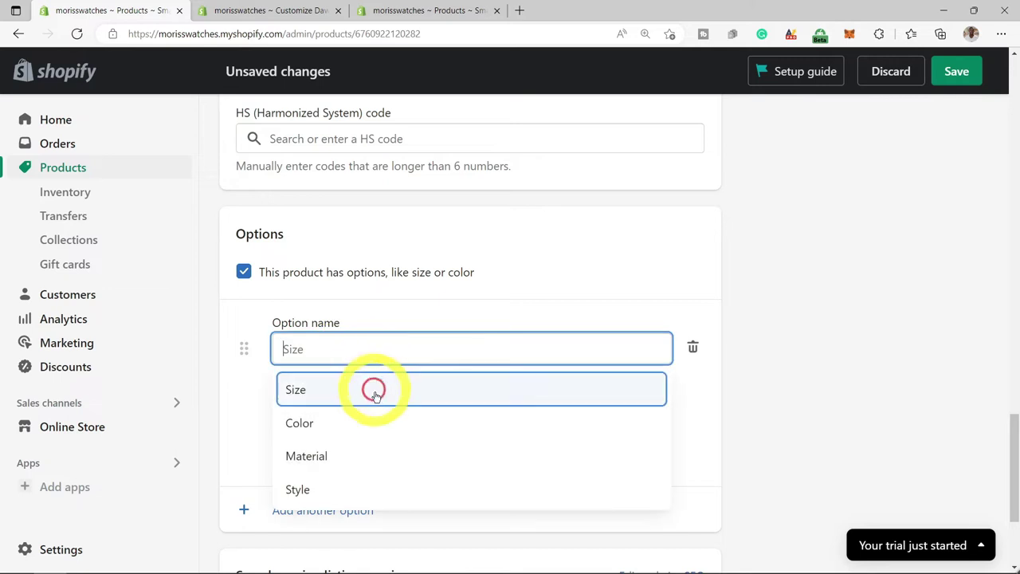
{"action": "left_click", "coordinate": [334, 424]}
{"action": "left_click", "coordinate": [369, 419]}
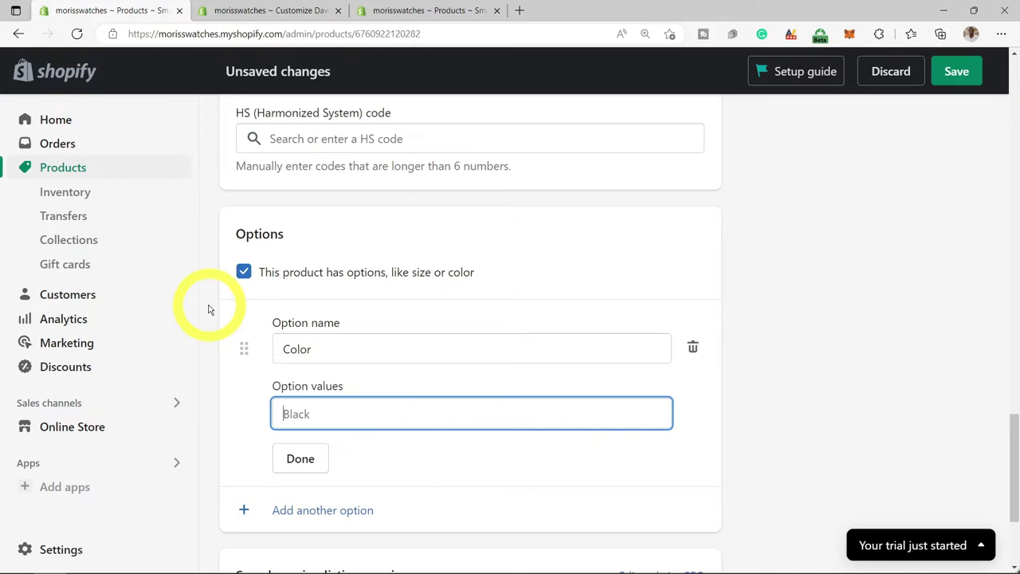
{"action": "type", "text": "bLACK"}
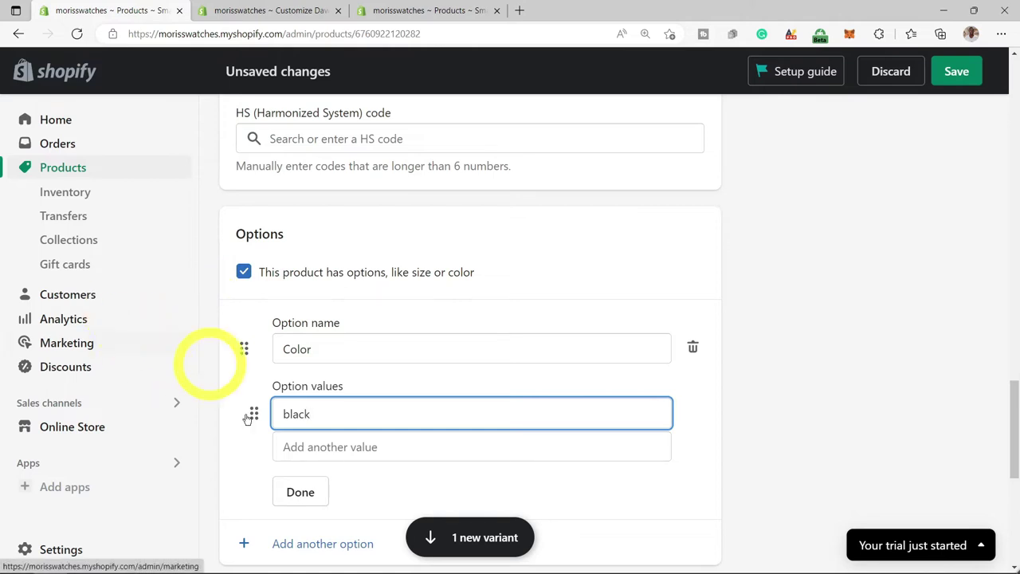
{"action": "scroll", "coordinate": [399, 497], "scroll_direction": "down", "scroll_amount": 2}
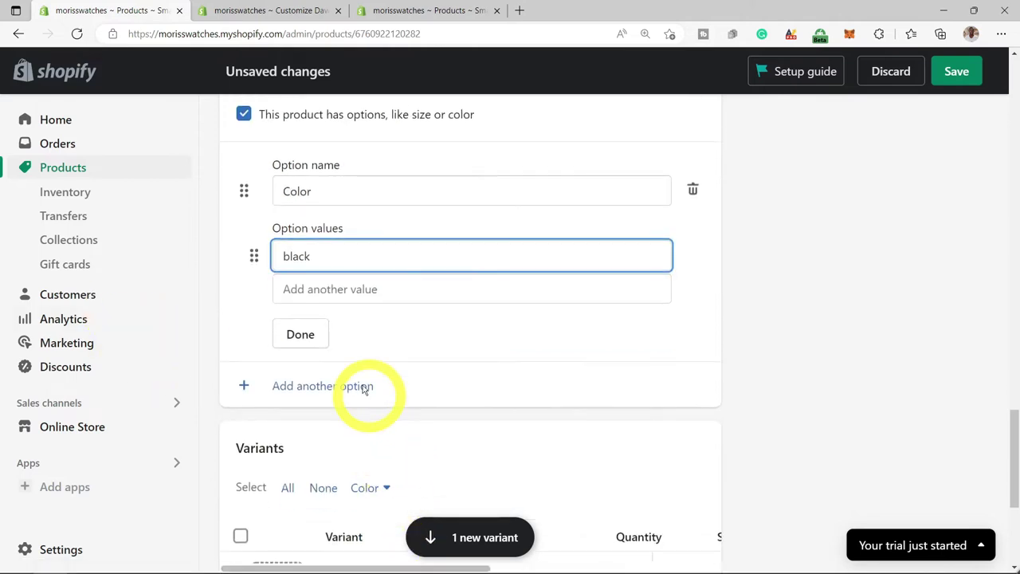
{"action": "left_click", "coordinate": [302, 335]}
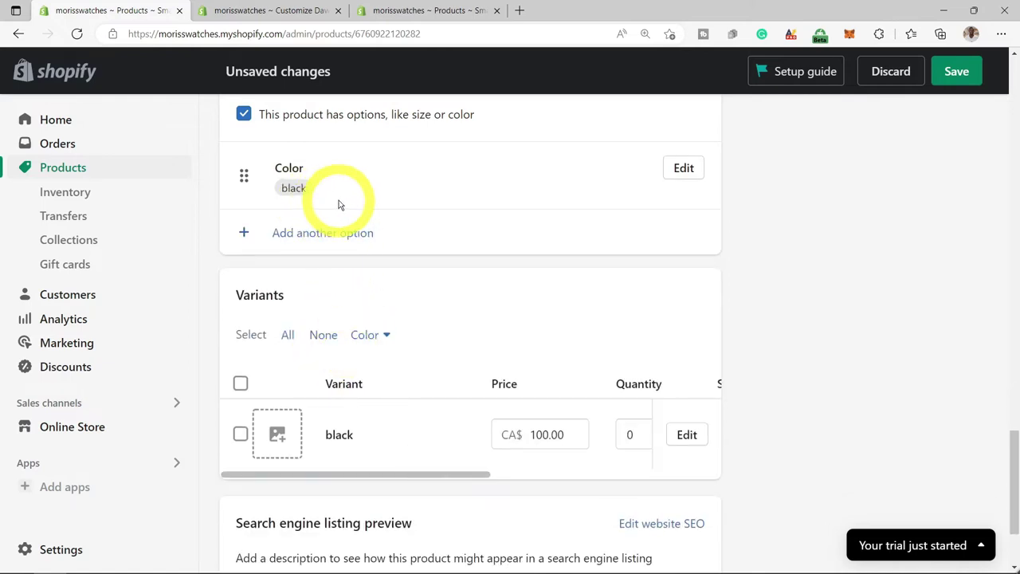
Save the Smart Watch with its new black color variant.
{"action": "scroll", "coordinate": [431, 306], "scroll_direction": "down", "scroll_amount": 1}
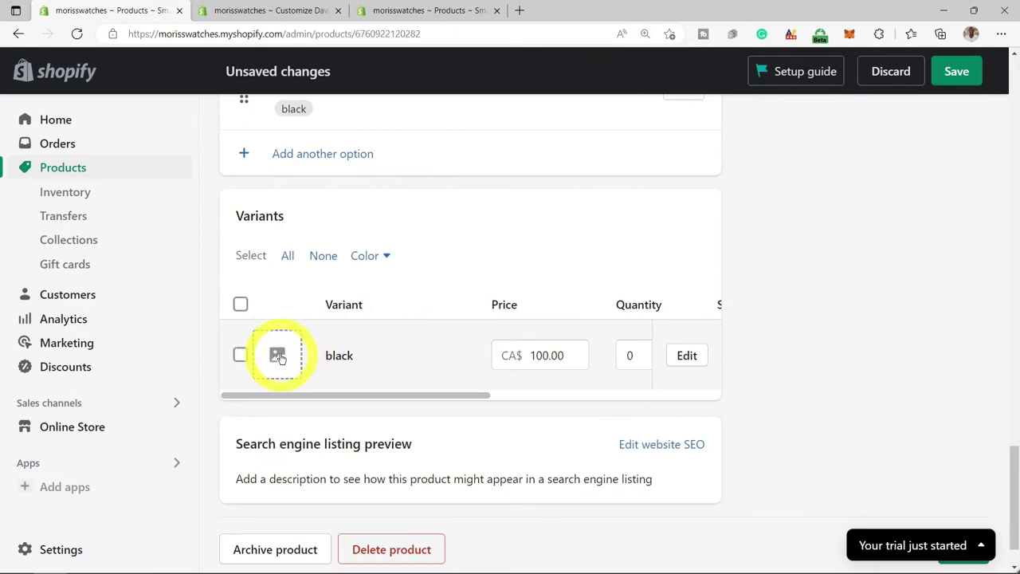
{"action": "scroll", "coordinate": [279, 357], "scroll_direction": "down", "scroll_amount": 1}
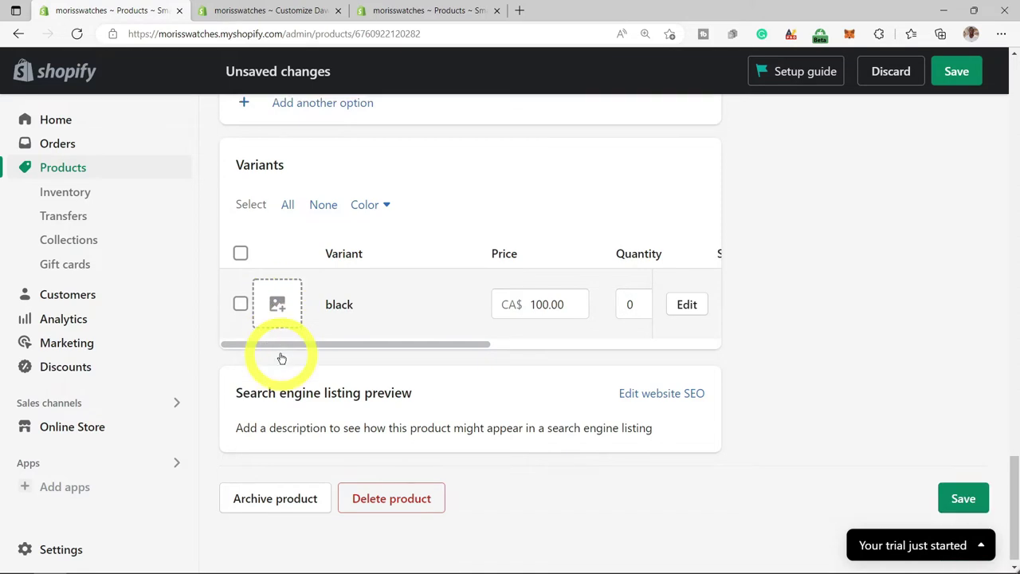
{"action": "scroll", "coordinate": [702, 406], "scroll_direction": "up", "scroll_amount": 2}
{"action": "scroll", "coordinate": [701, 407], "scroll_direction": "up", "scroll_amount": 6}
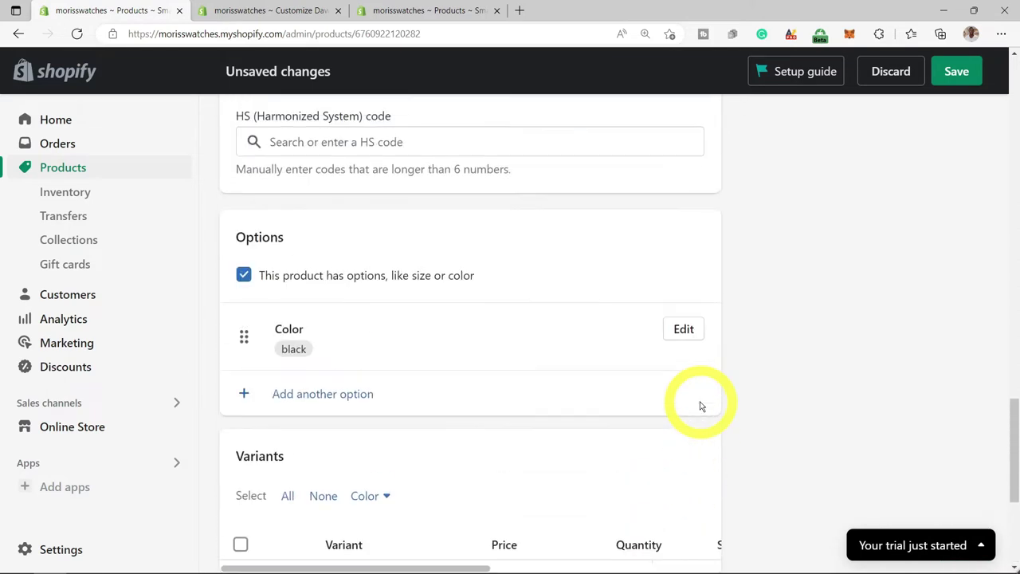
{"action": "scroll", "coordinate": [956, 487], "scroll_direction": "up", "scroll_amount": 2}
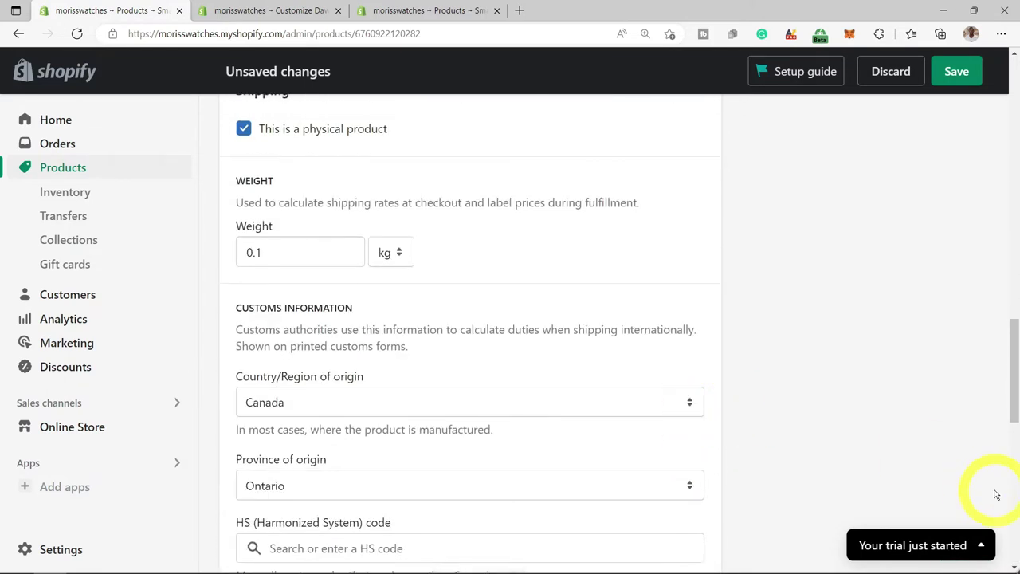
{"action": "scroll", "coordinate": [956, 490], "scroll_direction": "down", "scroll_amount": 10}
{"action": "left_click", "coordinate": [960, 507]}
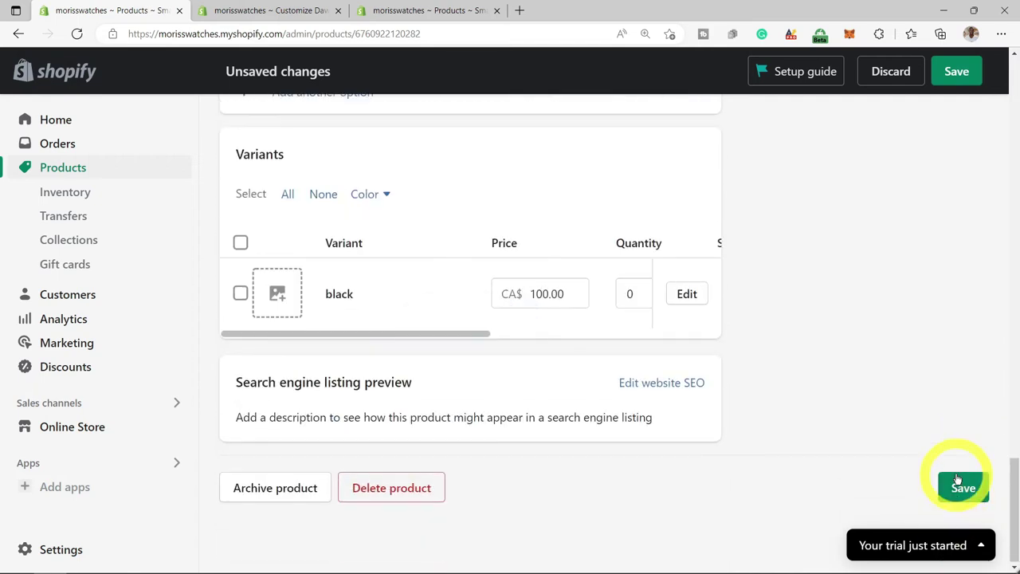
{"action": "scroll", "coordinate": [604, 373], "scroll_direction": "down", "scroll_amount": 3}
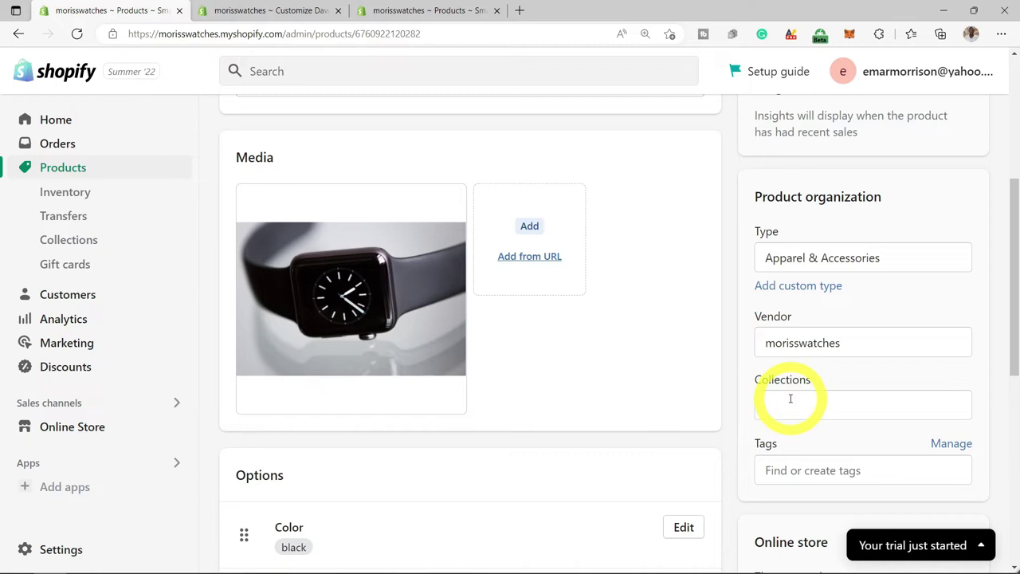
Add the Smart Watch to the Mens and New Arrivals collections.
{"action": "left_click", "coordinate": [789, 399]}
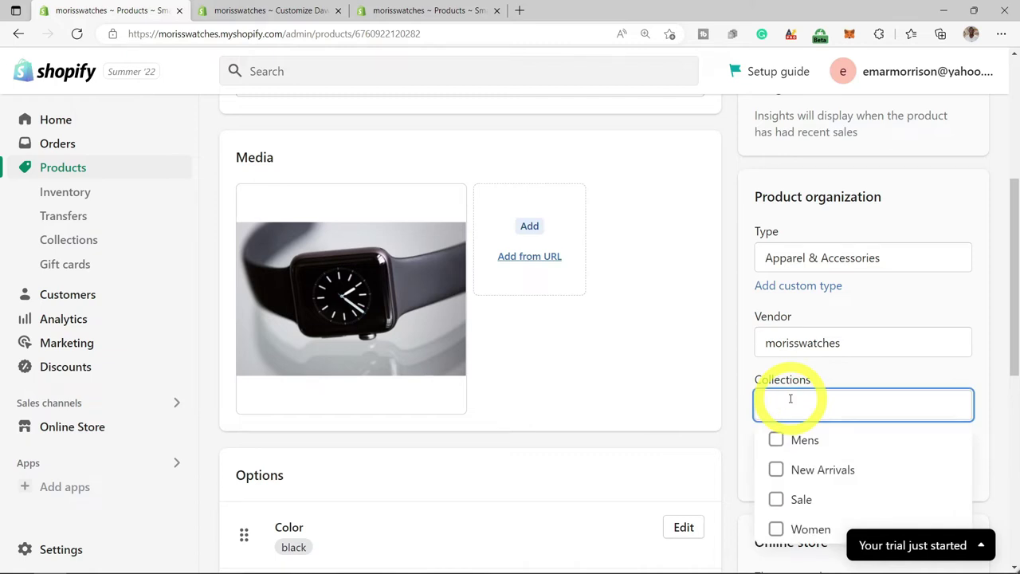
{"action": "left_click", "coordinate": [777, 442]}
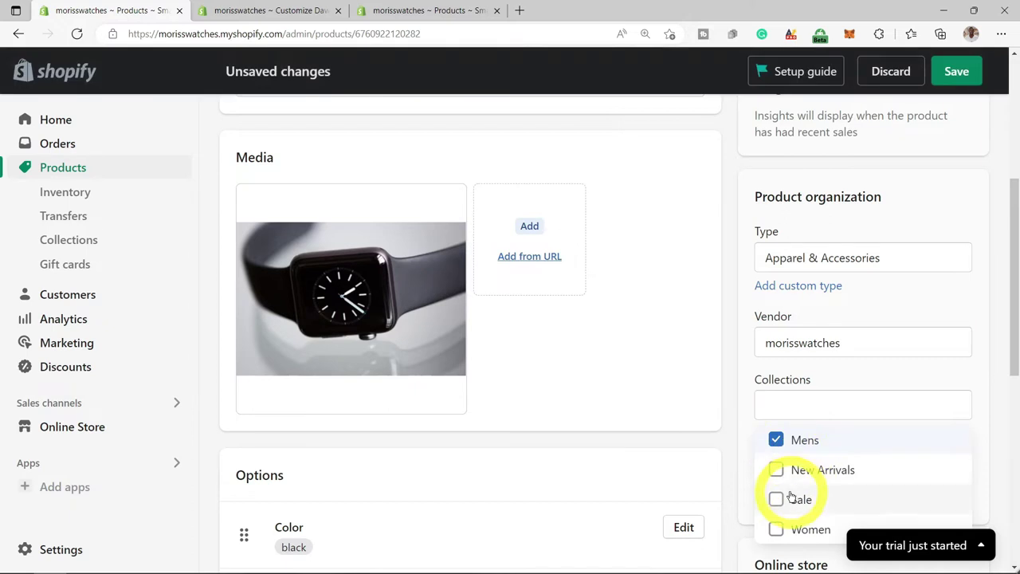
{"action": "scroll", "coordinate": [845, 478], "scroll_direction": "down", "scroll_amount": 4}
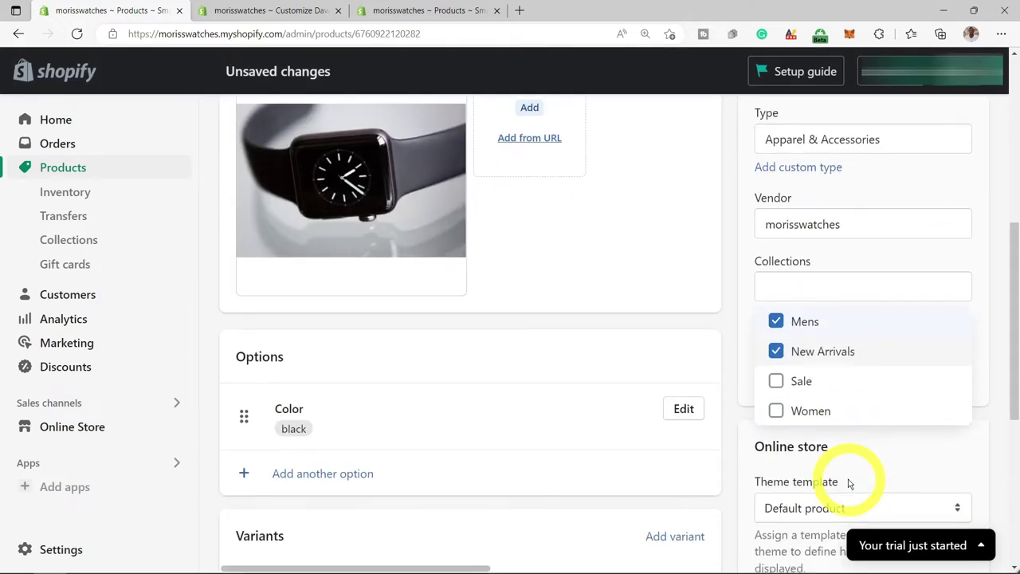
{"action": "scroll", "coordinate": [848, 479], "scroll_direction": "up", "scroll_amount": 9}
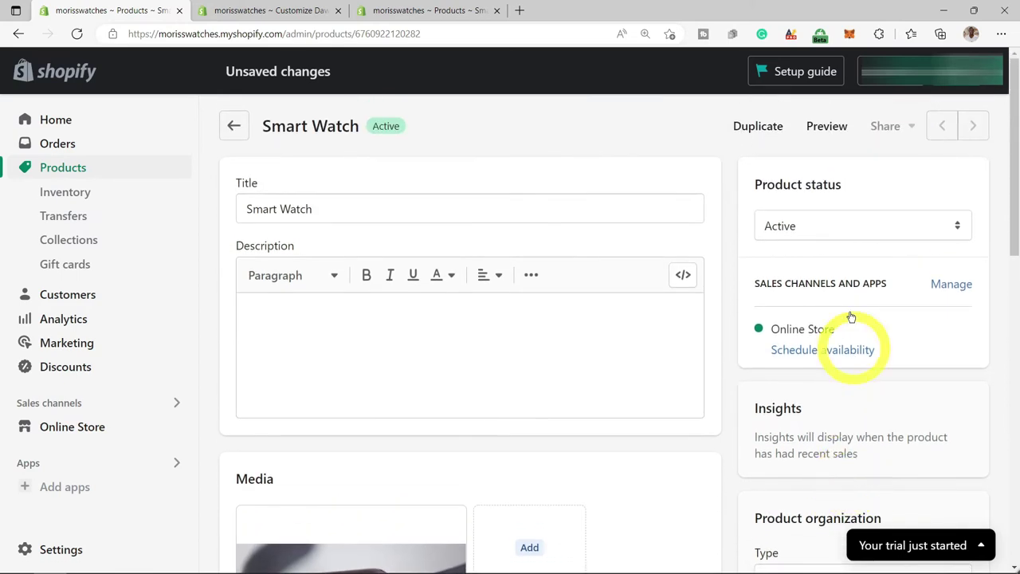
Keep the product status Active, save, and return to the products list.
{"action": "left_click", "coordinate": [876, 229]}
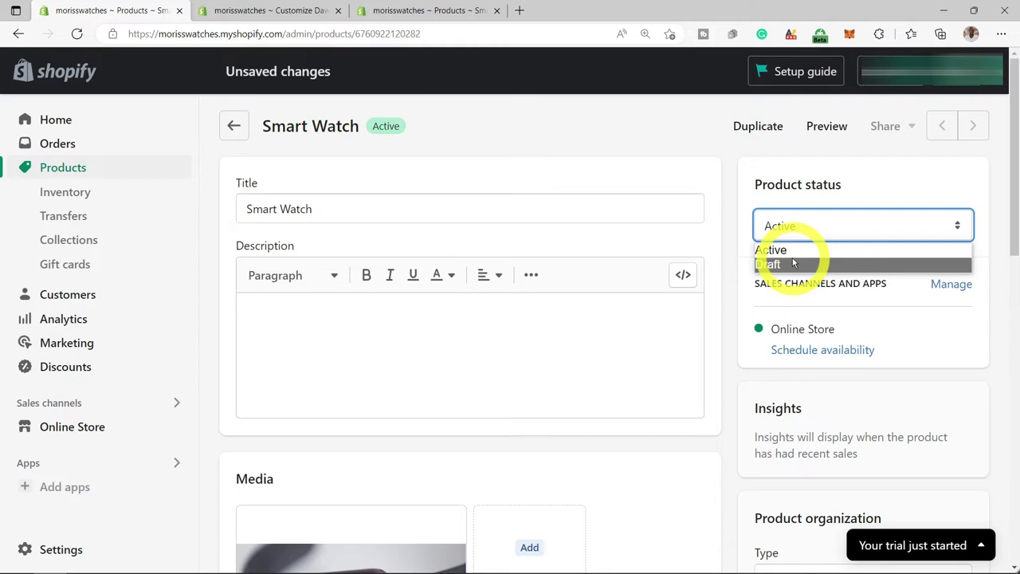
{"action": "left_click", "coordinate": [851, 196]}
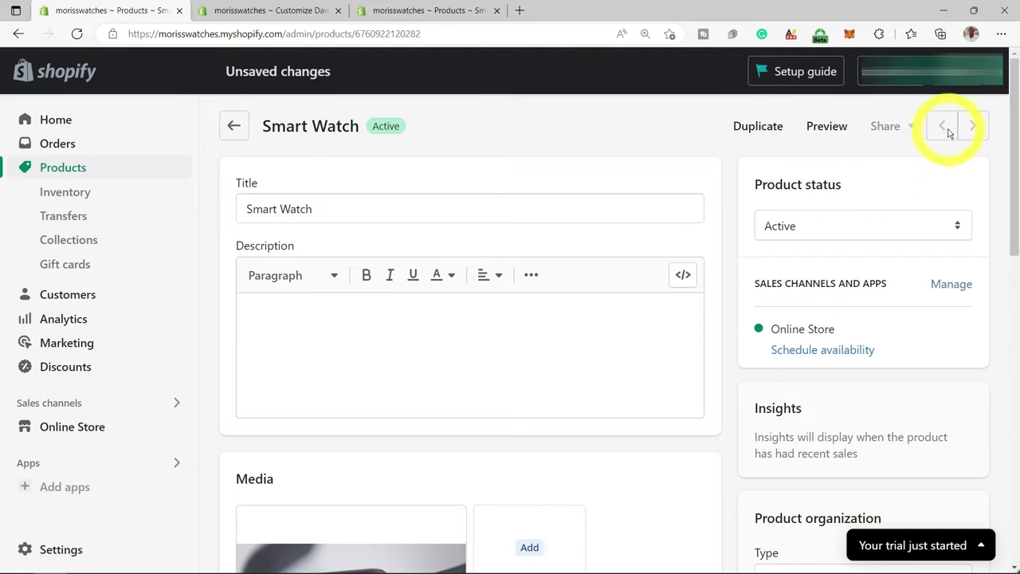
{"action": "left_click", "coordinate": [955, 85]}
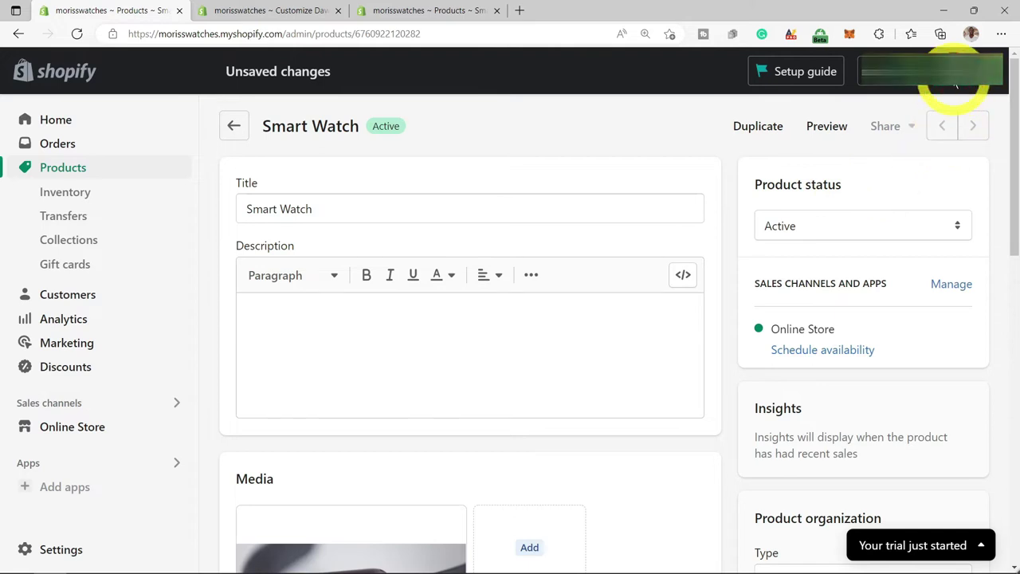
{"action": "left_click", "coordinate": [235, 130]}
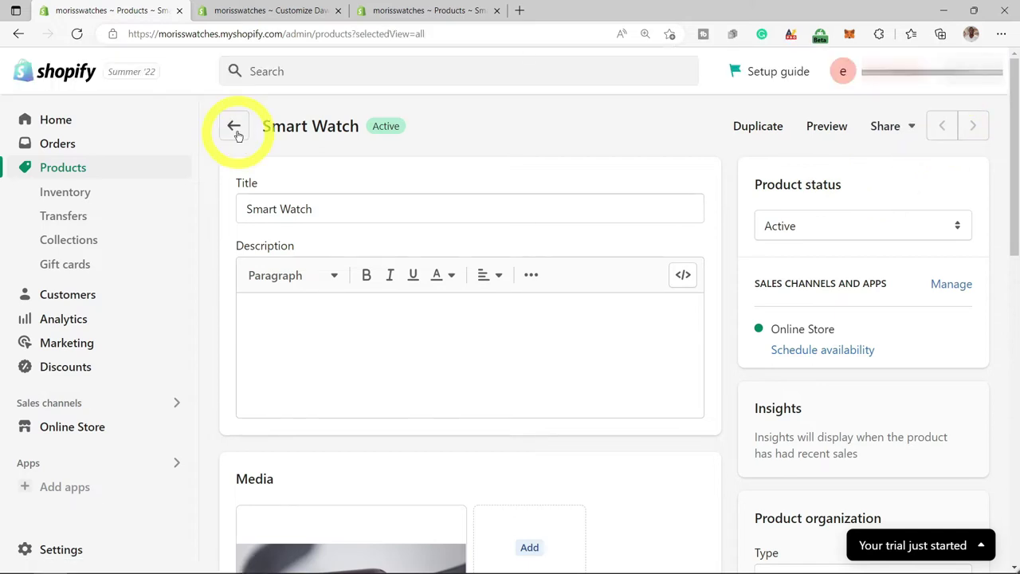
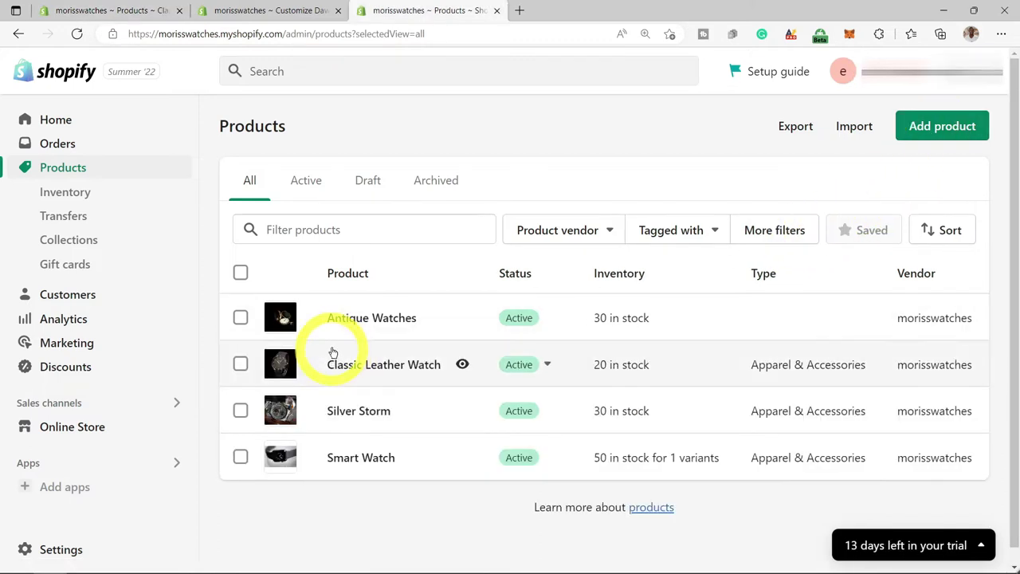
Switch to the theme customizer and reload the home page preview.
{"action": "scroll", "coordinate": [332, 347], "scroll_direction": "down", "scroll_amount": 1}
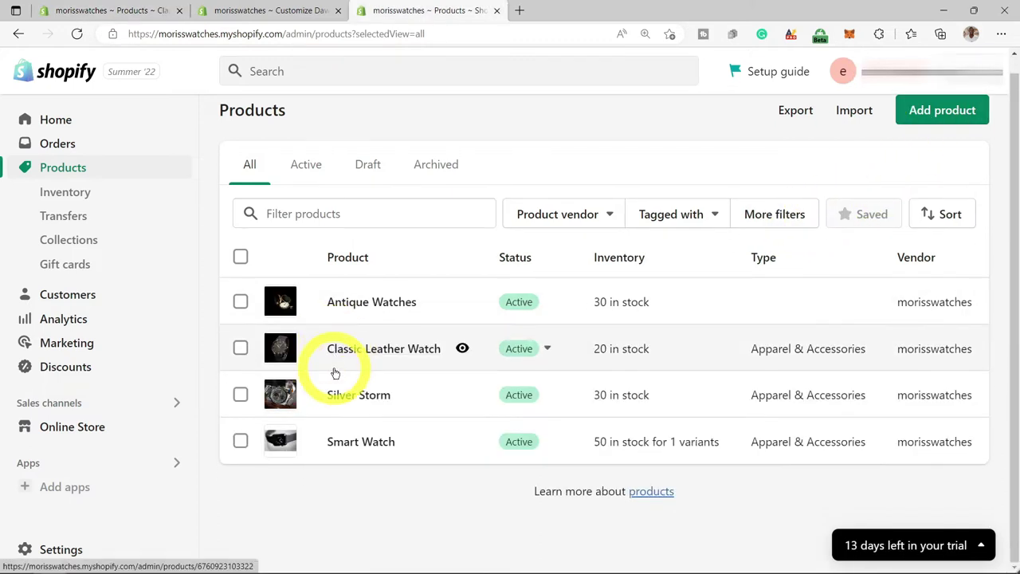
{"action": "left_click", "coordinate": [287, 11]}
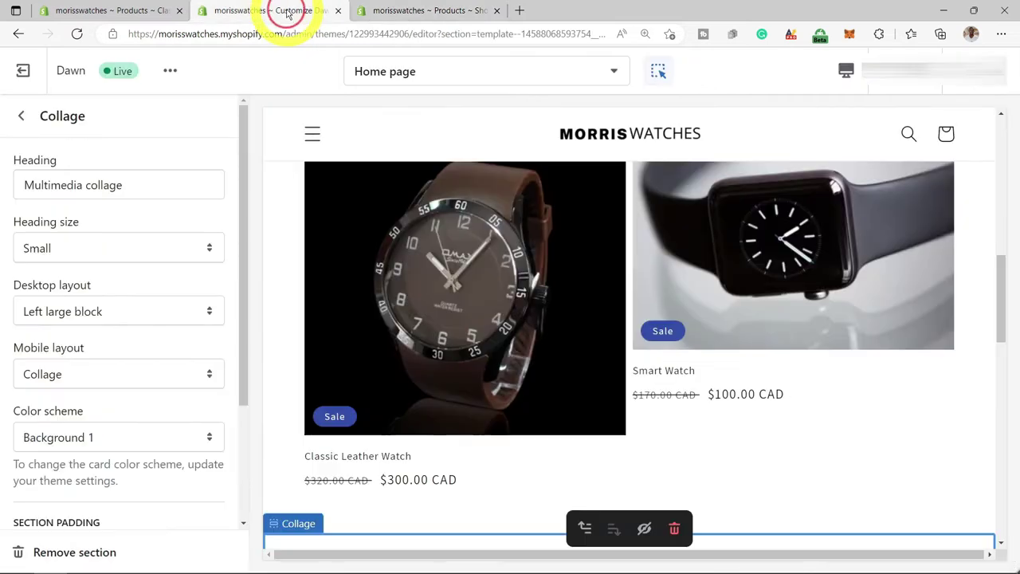
{"action": "left_click", "coordinate": [78, 34]}
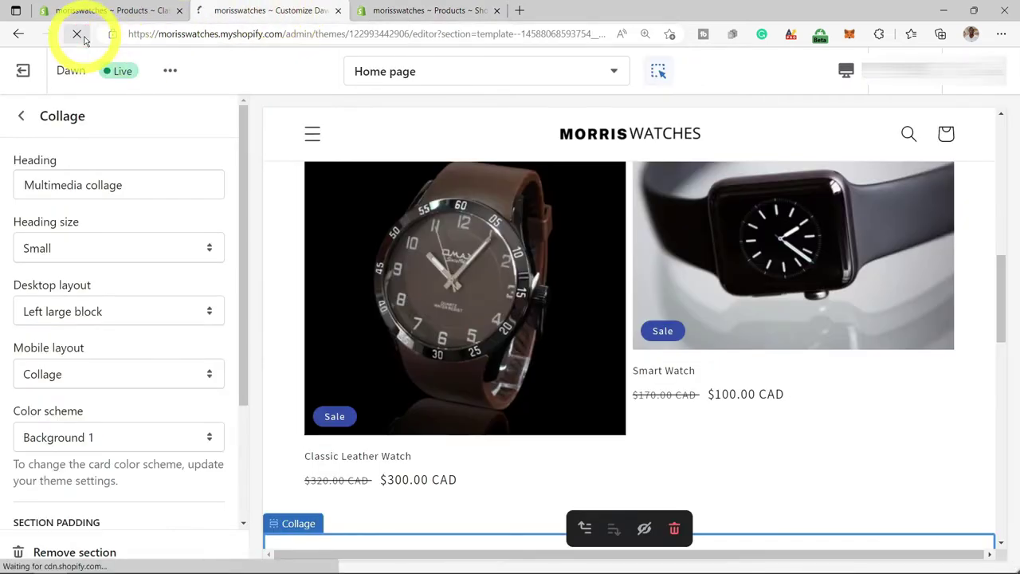
Scroll through the home page's product grid and collage, then select the Mens collage block.
{"action": "scroll", "coordinate": [633, 263], "scroll_direction": "down", "scroll_amount": 3}
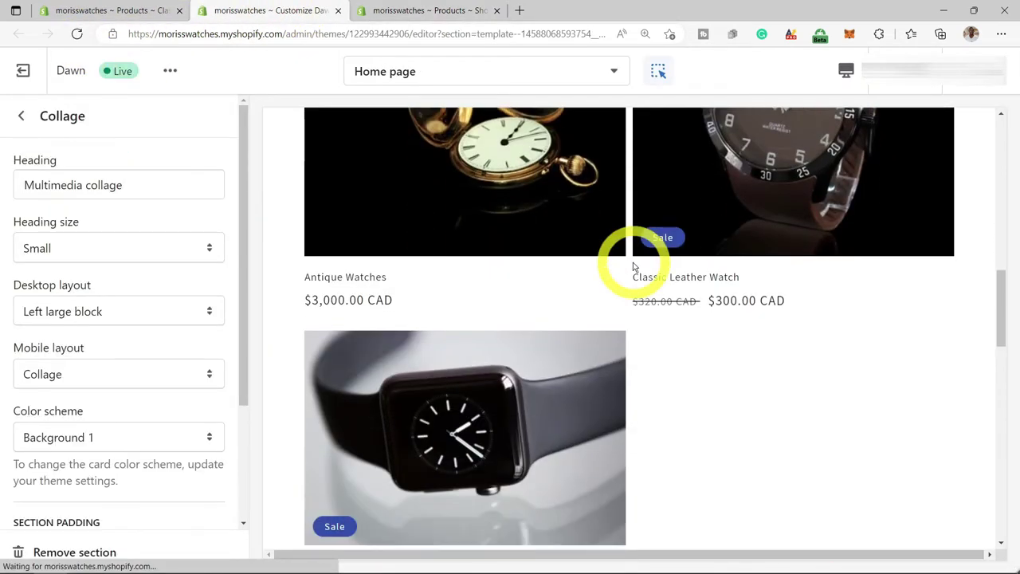
{"action": "scroll", "coordinate": [633, 267], "scroll_direction": "down", "scroll_amount": 8}
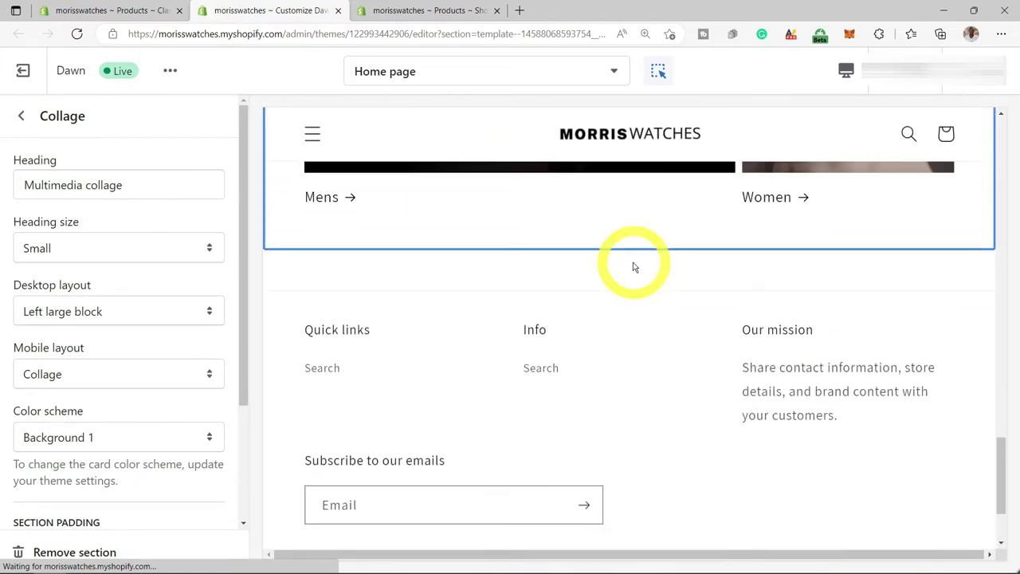
{"action": "scroll", "coordinate": [633, 267], "scroll_direction": "up", "scroll_amount": 5}
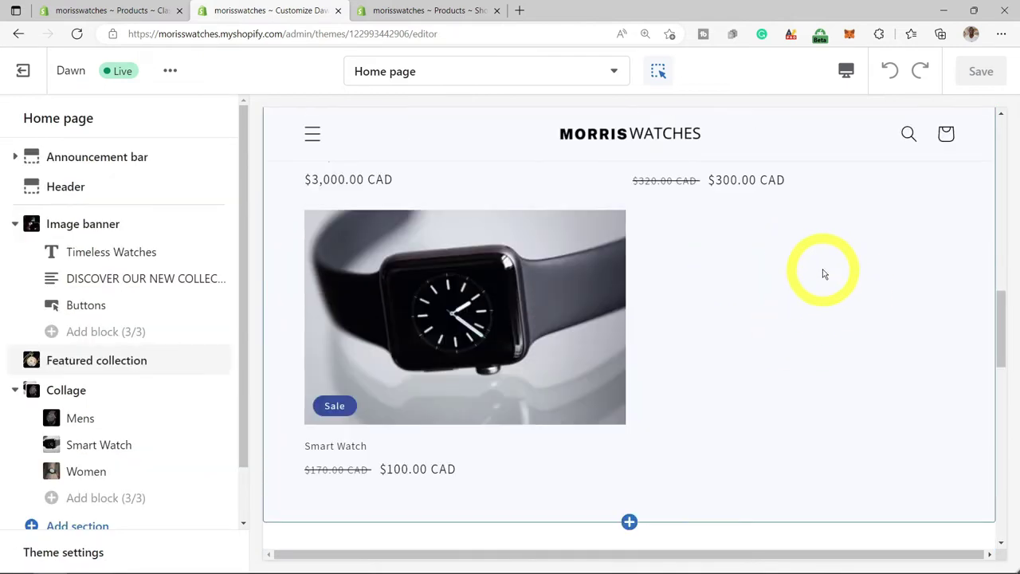
{"action": "scroll", "coordinate": [825, 274], "scroll_direction": "down", "scroll_amount": 2}
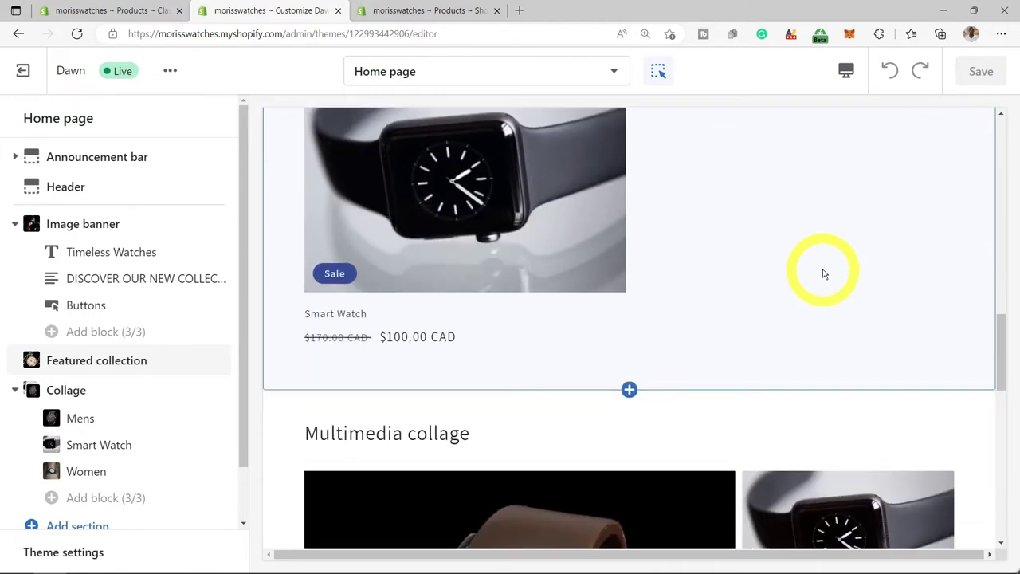
{"action": "scroll", "coordinate": [825, 275], "scroll_direction": "down", "scroll_amount": 5}
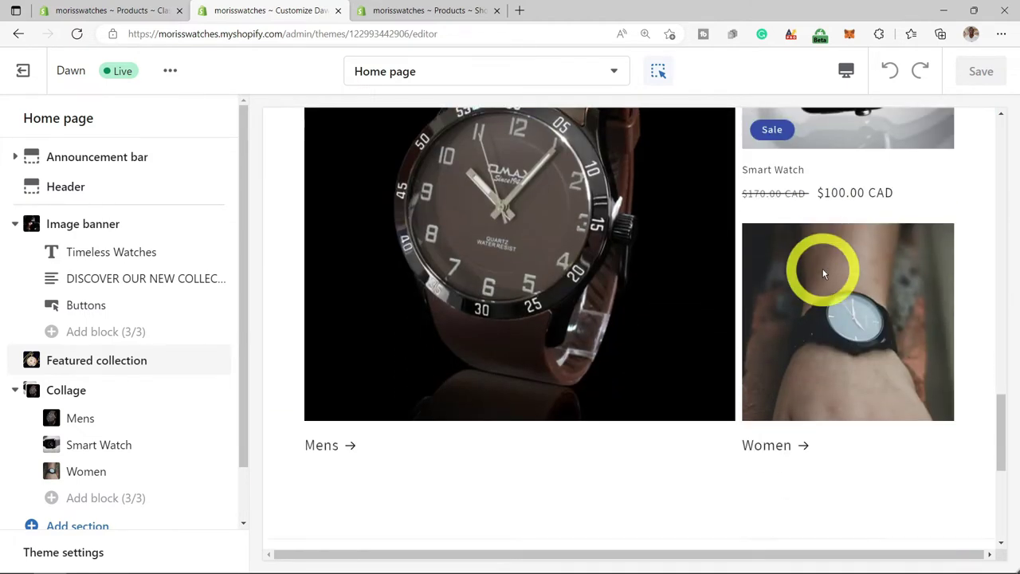
{"action": "scroll", "coordinate": [825, 274], "scroll_direction": "down", "scroll_amount": 4}
{"action": "scroll", "coordinate": [825, 274], "scroll_direction": "up", "scroll_amount": 2}
{"action": "scroll", "coordinate": [825, 274], "scroll_direction": "down", "scroll_amount": 3}
{"action": "scroll", "coordinate": [825, 274], "scroll_direction": "up", "scroll_amount": 3}
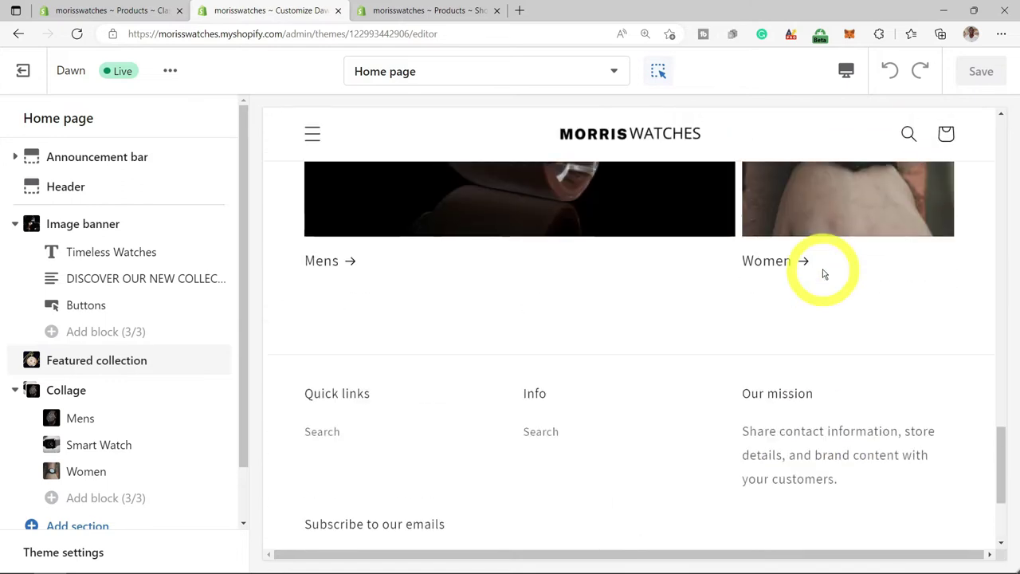
{"action": "scroll", "coordinate": [825, 274], "scroll_direction": "up", "scroll_amount": 6}
{"action": "scroll", "coordinate": [825, 274], "scroll_direction": "up", "scroll_amount": 1}
{"action": "scroll", "coordinate": [825, 273], "scroll_direction": "down", "scroll_amount": 5}
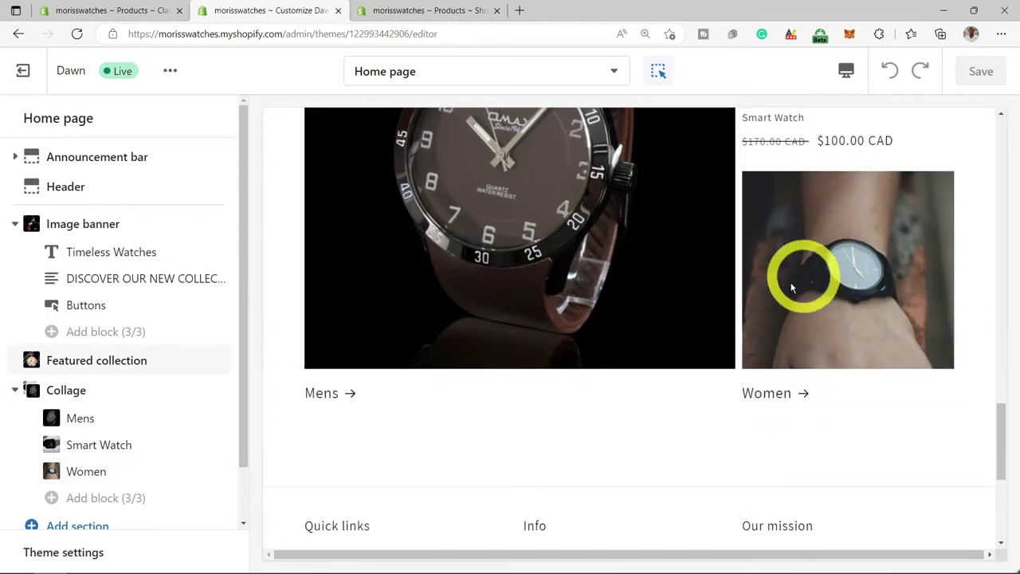
{"action": "left_click", "coordinate": [330, 394]}
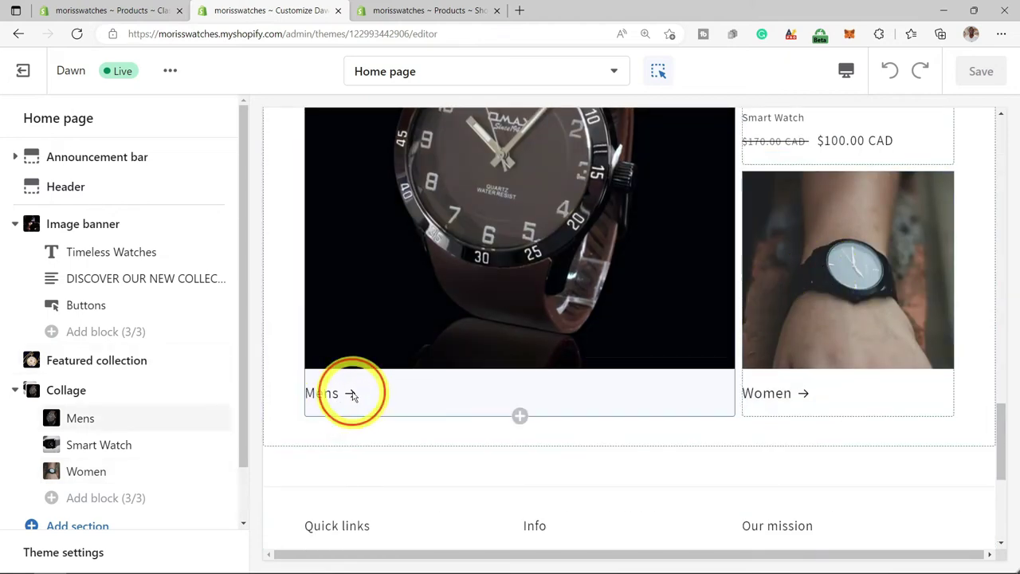
Preview the Mens collection page with its 3 products, then exit the theme editor.
{"action": "left_click", "coordinate": [351, 396]}
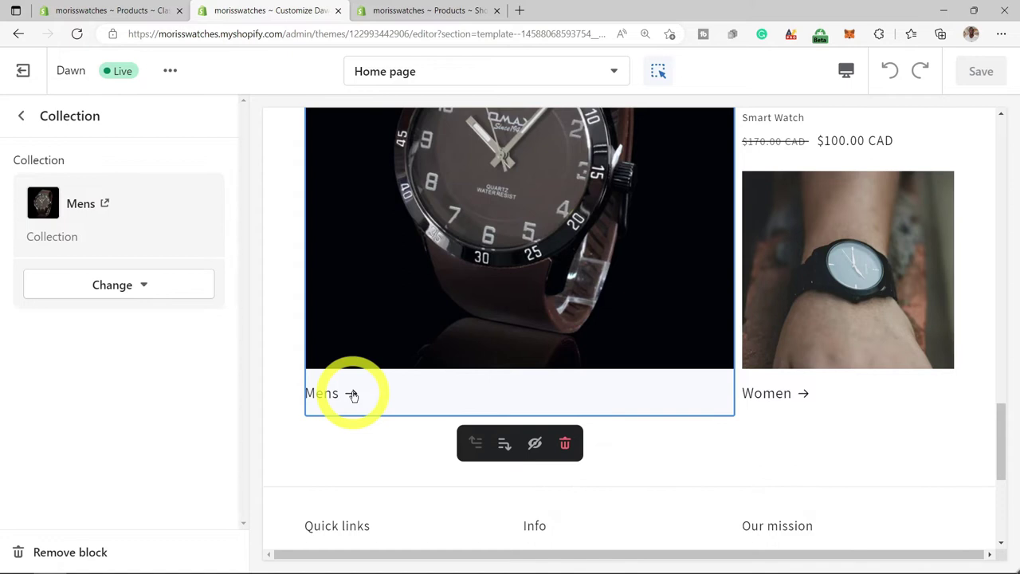
{"action": "left_click", "coordinate": [351, 394]}
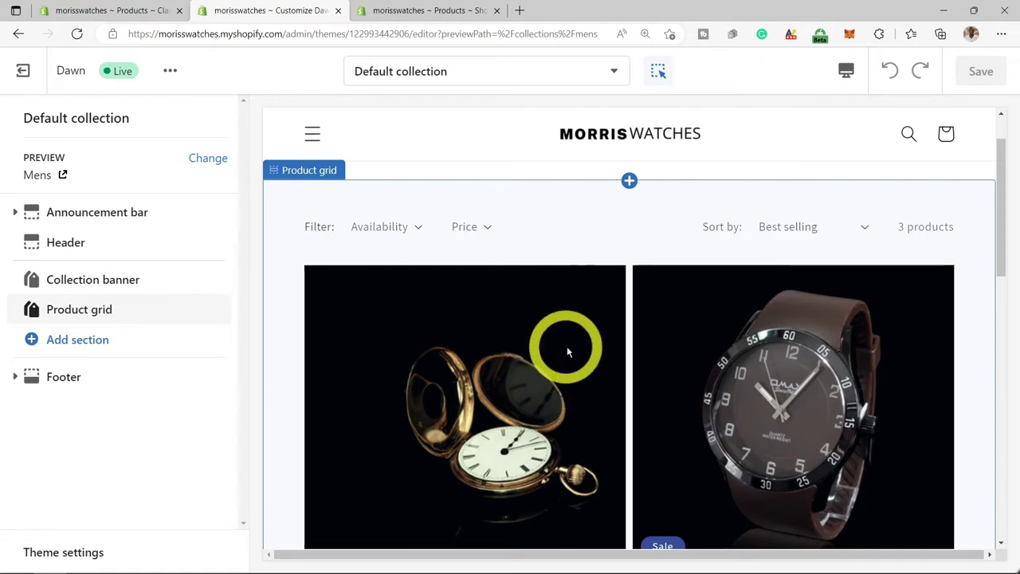
{"action": "scroll", "coordinate": [598, 337], "scroll_direction": "down", "scroll_amount": 2}
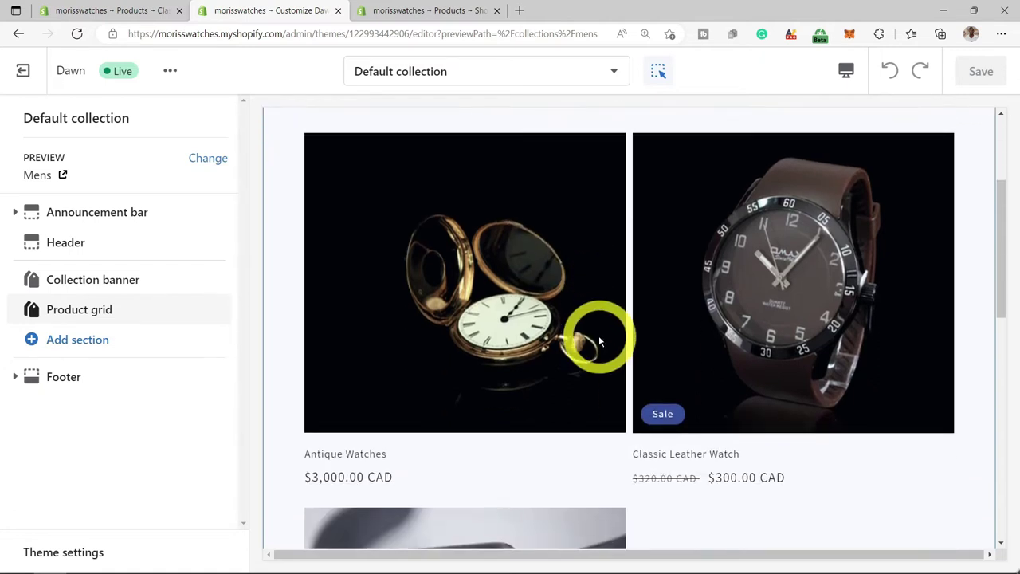
{"action": "scroll", "coordinate": [599, 338], "scroll_direction": "down", "scroll_amount": 2}
{"action": "scroll", "coordinate": [599, 343], "scroll_direction": "down", "scroll_amount": 2}
{"action": "scroll", "coordinate": [610, 348], "scroll_direction": "up", "scroll_amount": 2}
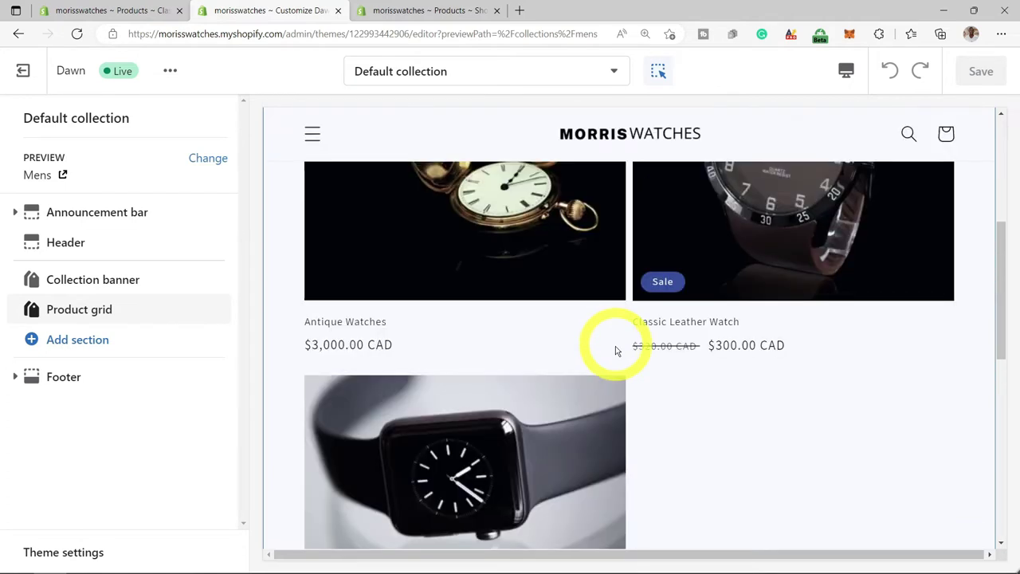
{"action": "scroll", "coordinate": [789, 415], "scroll_direction": "down", "scroll_amount": 7}
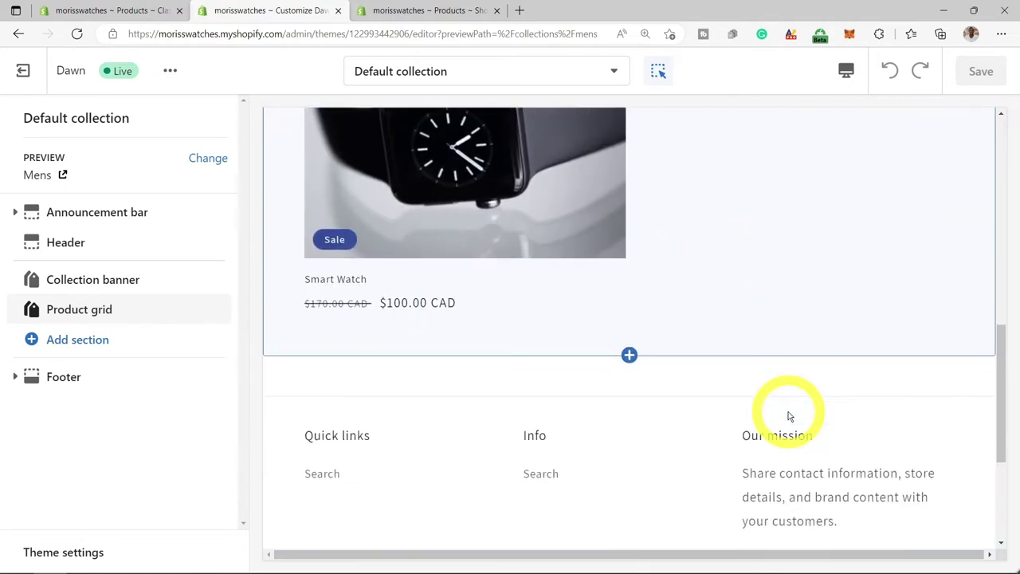
{"action": "scroll", "coordinate": [789, 415], "scroll_direction": "up", "scroll_amount": 7}
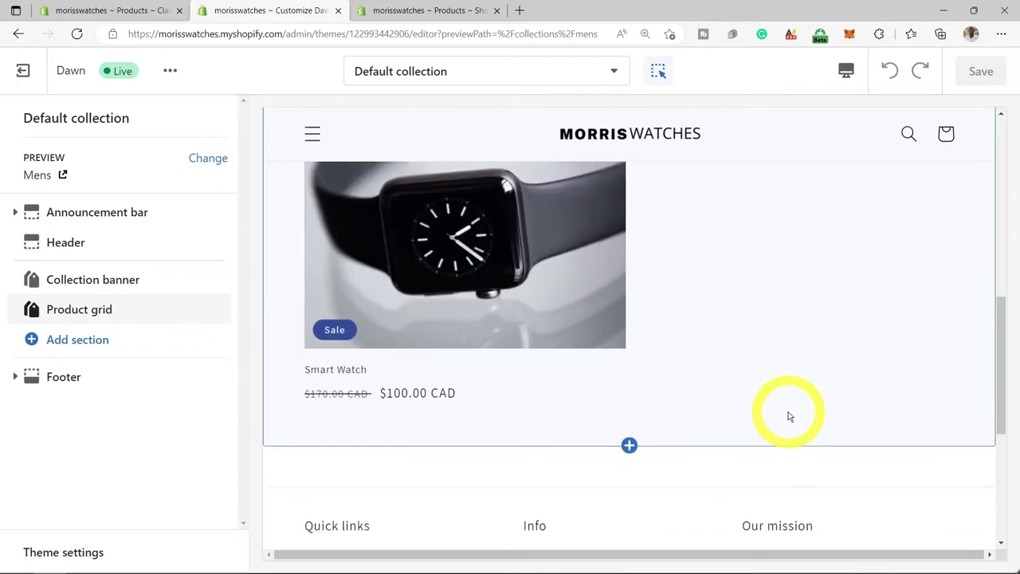
{"action": "scroll", "coordinate": [418, 417], "scroll_direction": "up", "scroll_amount": 5}
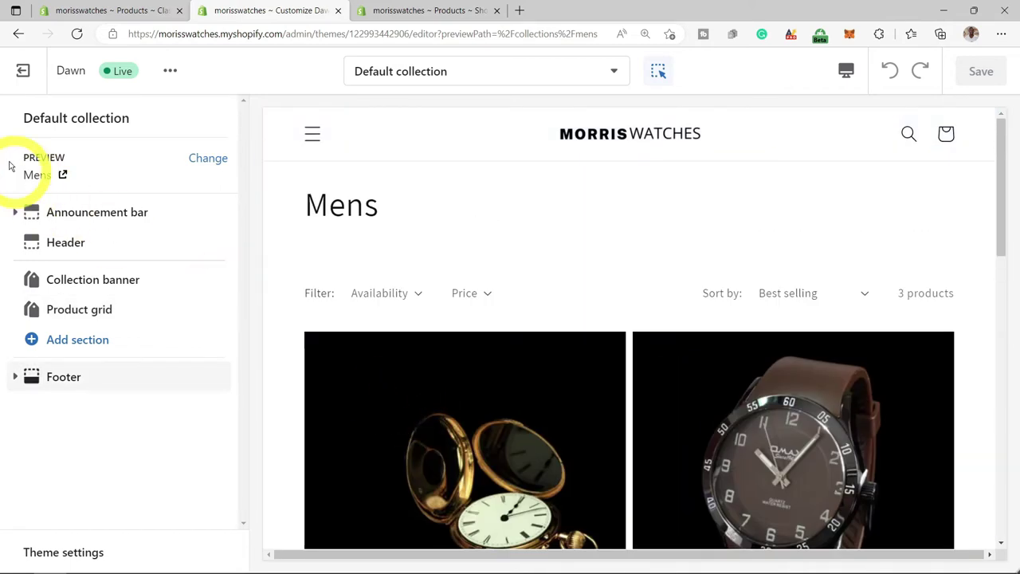
{"action": "left_click", "coordinate": [24, 73]}
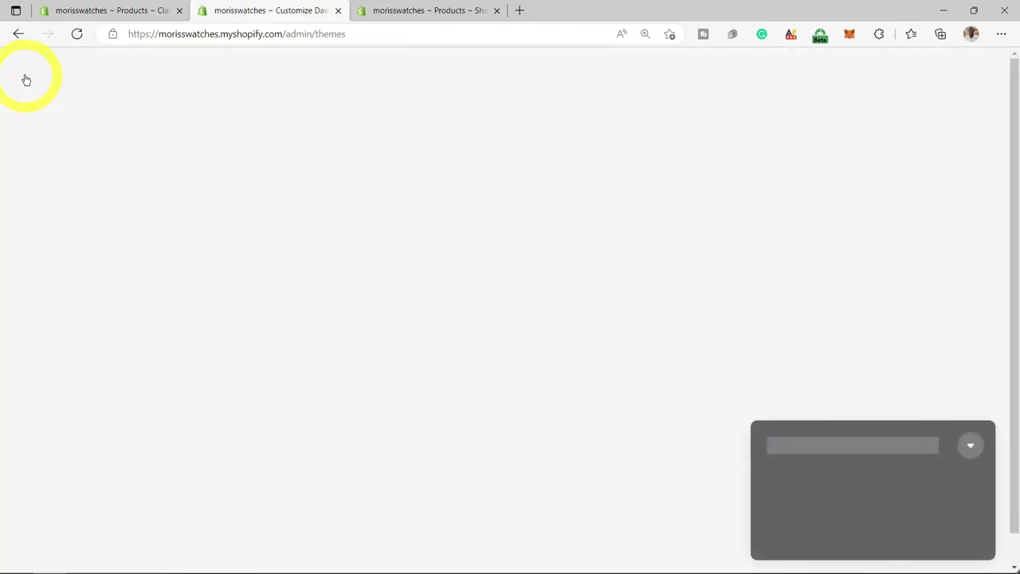
Inspect the Dawn footer's Quick links menu block in the theme editor, then exit.
{"action": "left_click", "coordinate": [921, 359]}
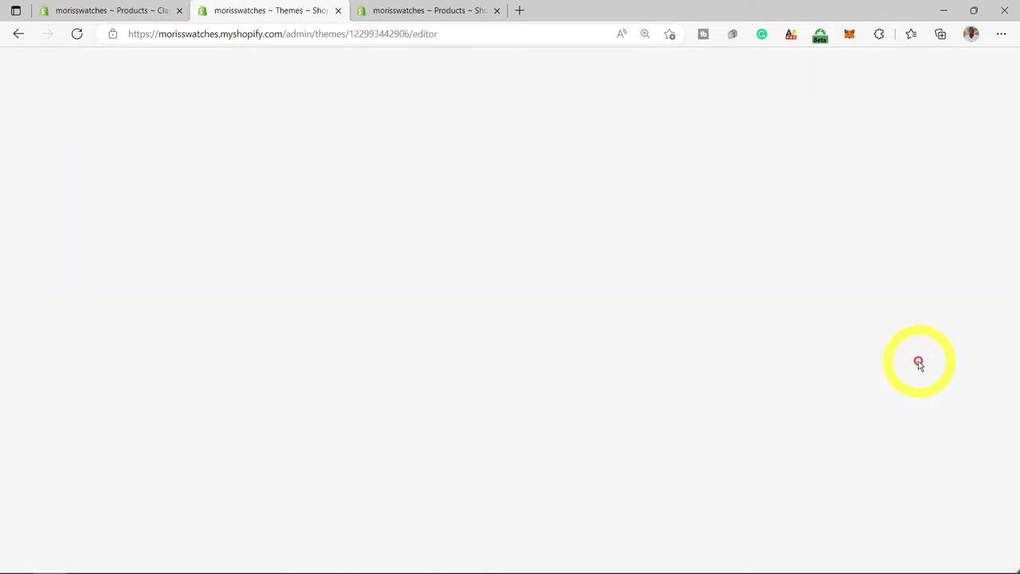
{"action": "scroll", "coordinate": [502, 362], "scroll_direction": "down", "scroll_amount": 15}
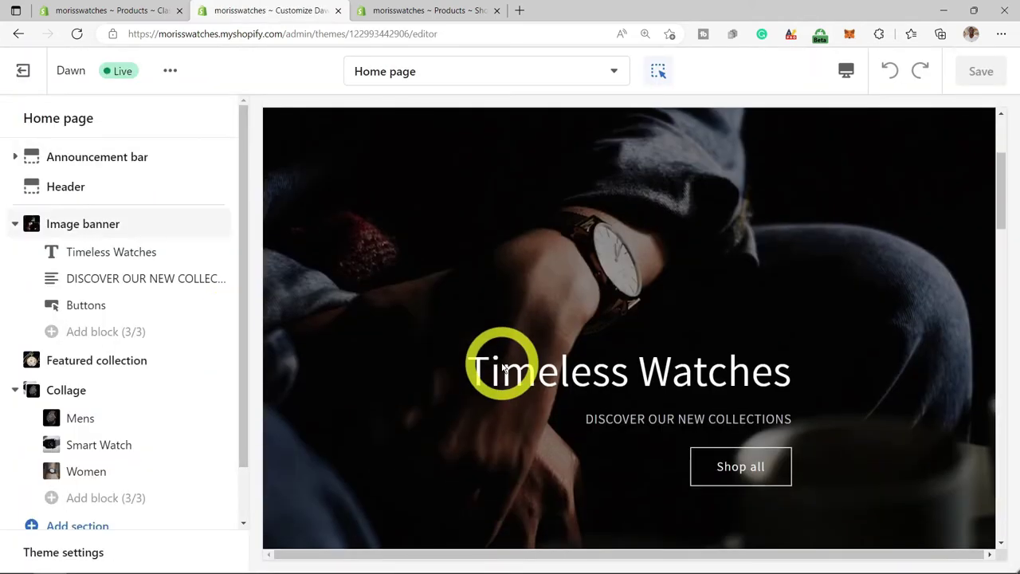
{"action": "scroll", "coordinate": [502, 368], "scroll_direction": "down", "scroll_amount": 10}
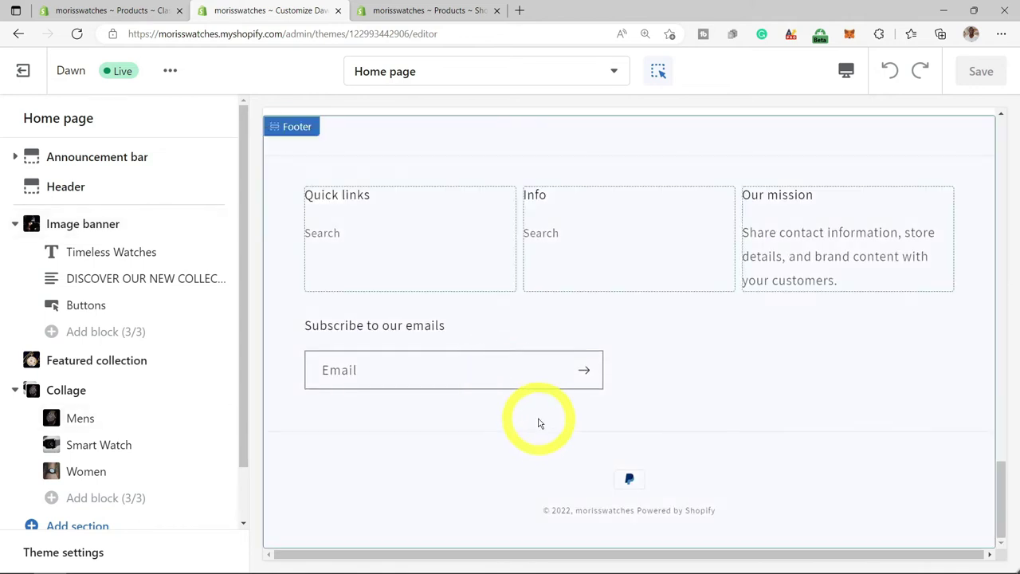
{"action": "left_click", "coordinate": [383, 230]}
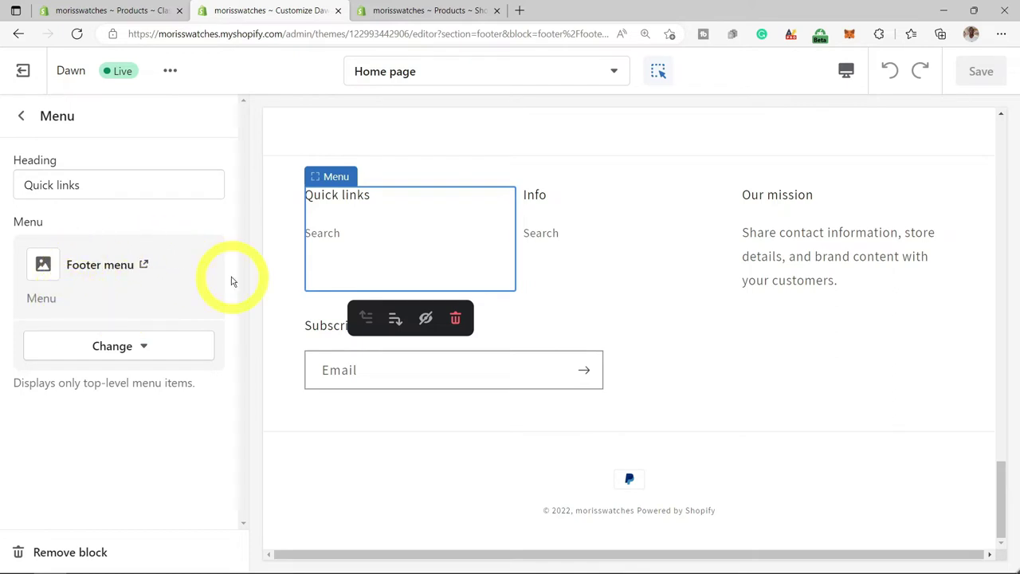
{"action": "left_click", "coordinate": [22, 117]}
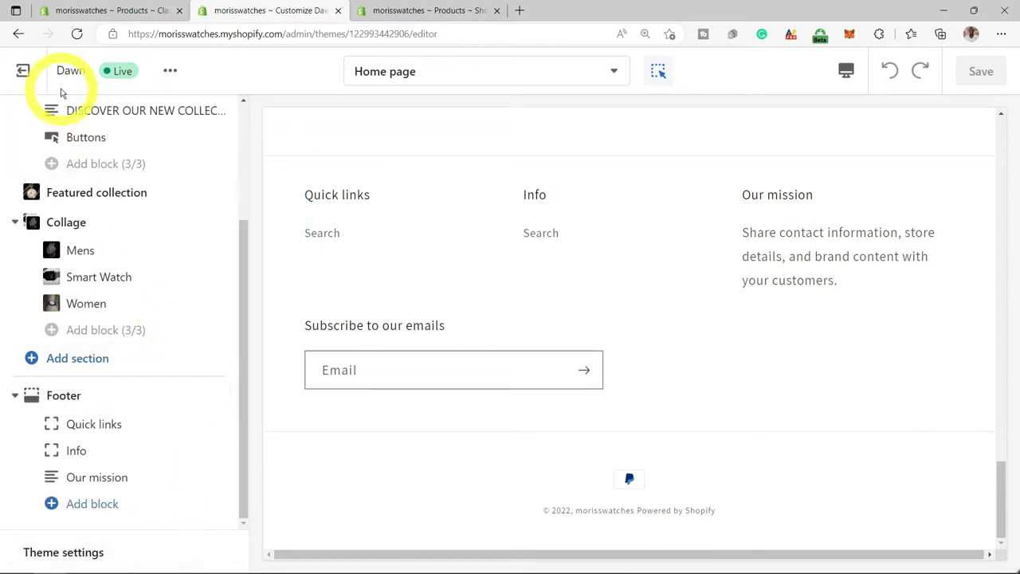
{"action": "left_click", "coordinate": [32, 79]}
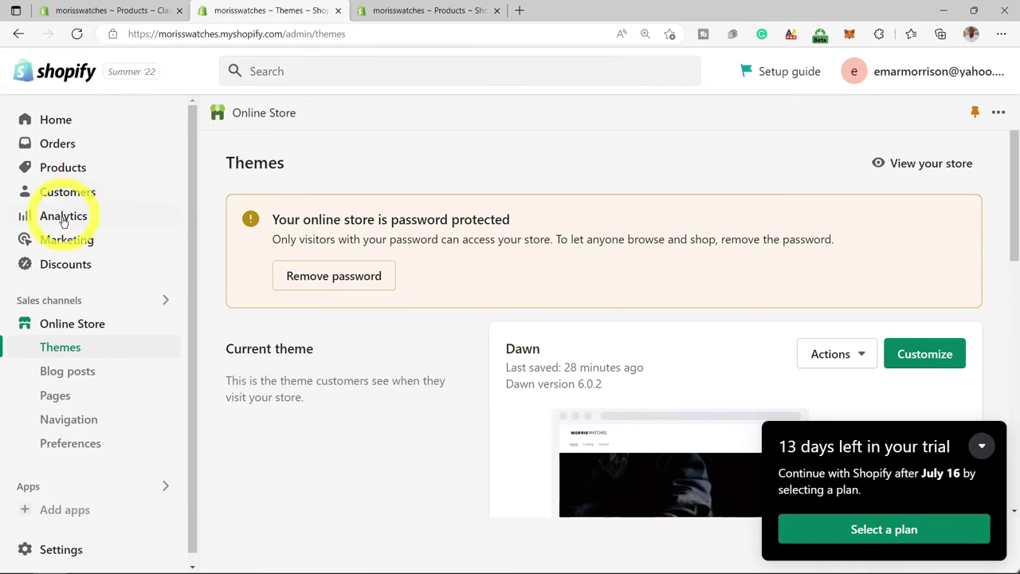
Open the Policies page in the store settings.
{"action": "scroll", "coordinate": [79, 514], "scroll_direction": "down", "scroll_amount": 1}
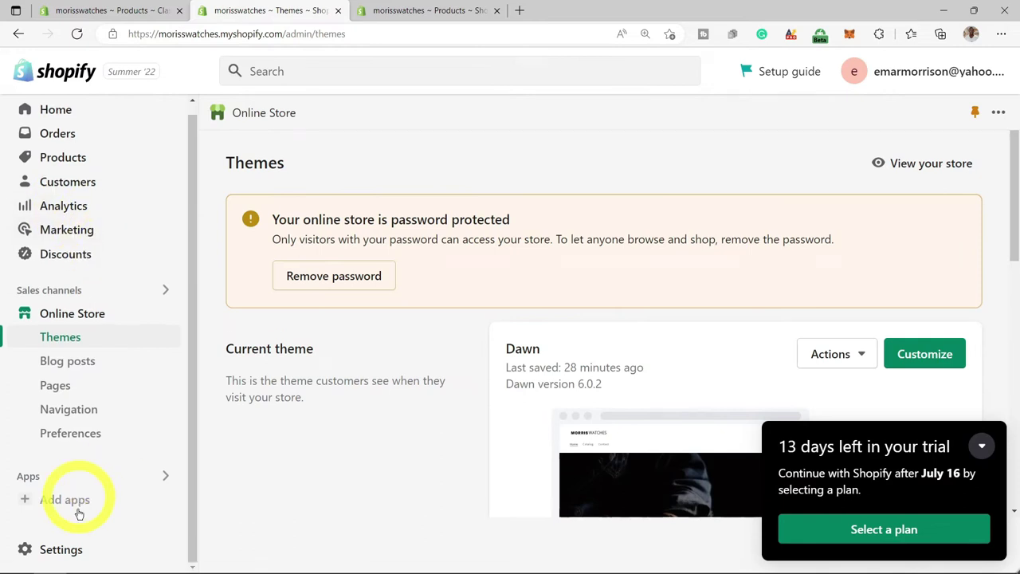
{"action": "left_click", "coordinate": [63, 548]}
{"action": "scroll", "coordinate": [122, 389], "scroll_direction": "down", "scroll_amount": 1}
{"action": "scroll", "coordinate": [122, 388], "scroll_direction": "down", "scroll_amount": 3}
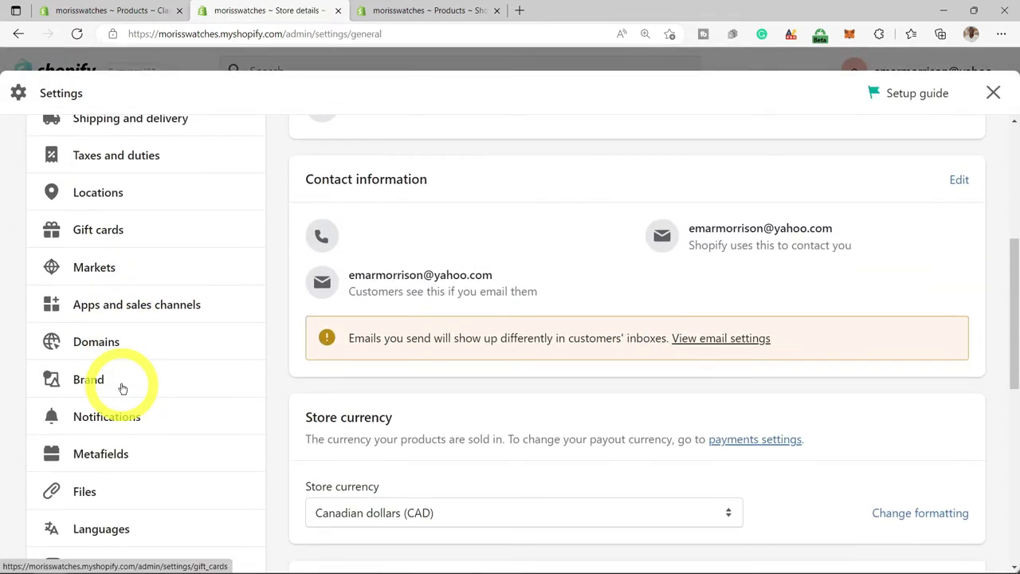
{"action": "left_click", "coordinate": [93, 428]}
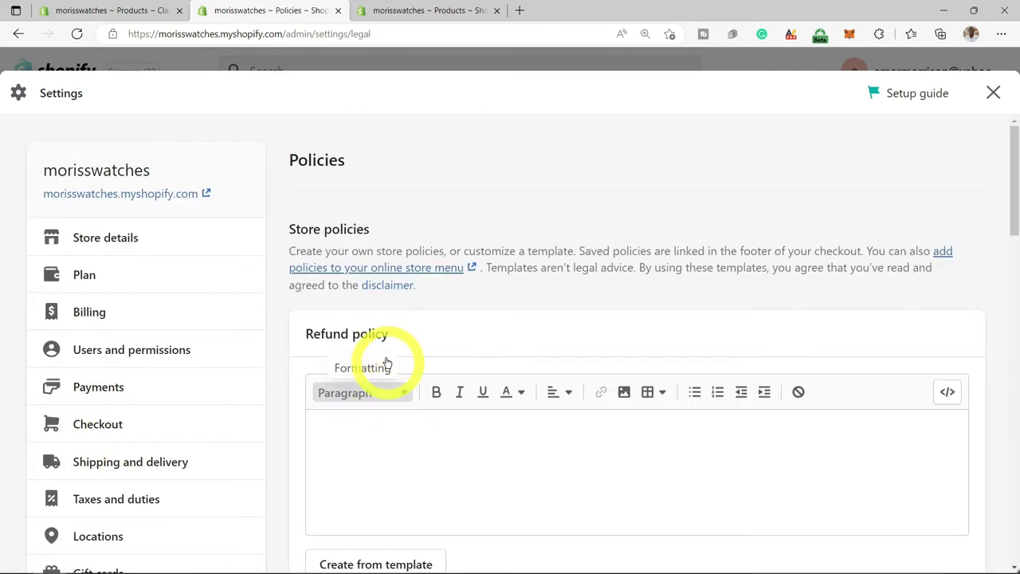
Generate the policy text from the standard templates, review it and save the policies.
{"action": "scroll", "coordinate": [399, 335], "scroll_direction": "down", "scroll_amount": 3}
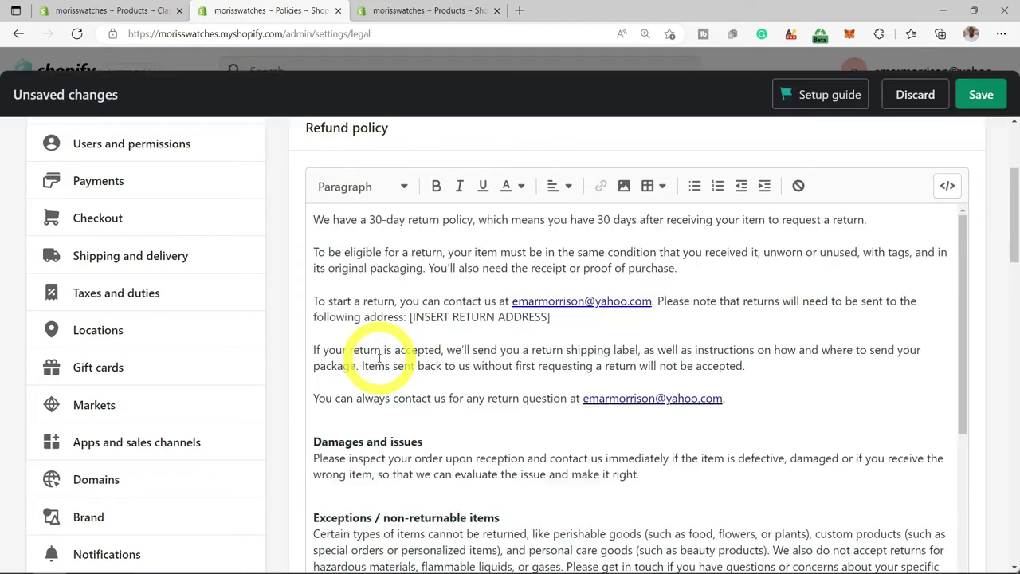
{"action": "scroll", "coordinate": [379, 357], "scroll_direction": "down", "scroll_amount": 10}
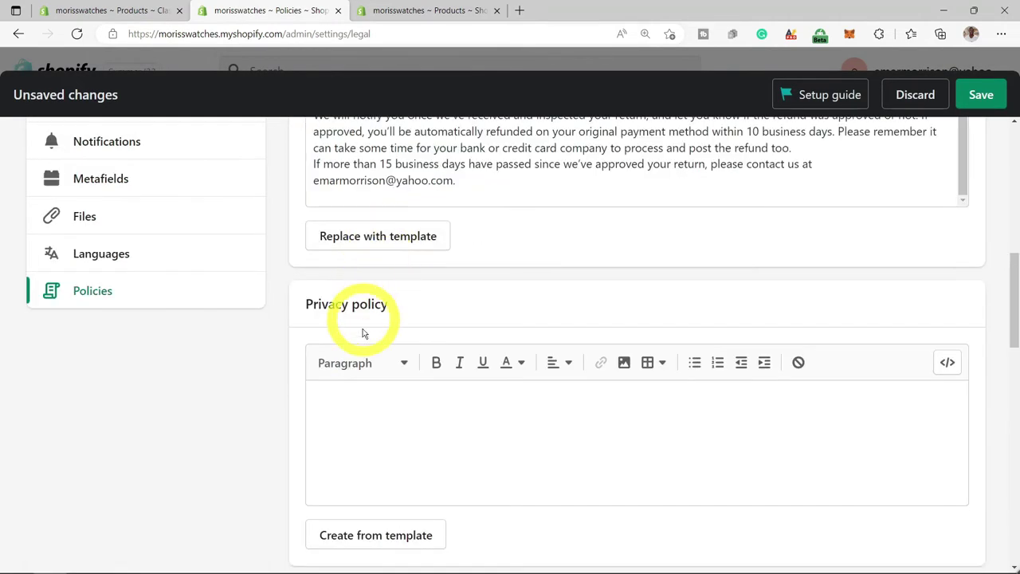
{"action": "scroll", "coordinate": [364, 455], "scroll_direction": "down", "scroll_amount": 3}
{"action": "left_click", "coordinate": [370, 399]}
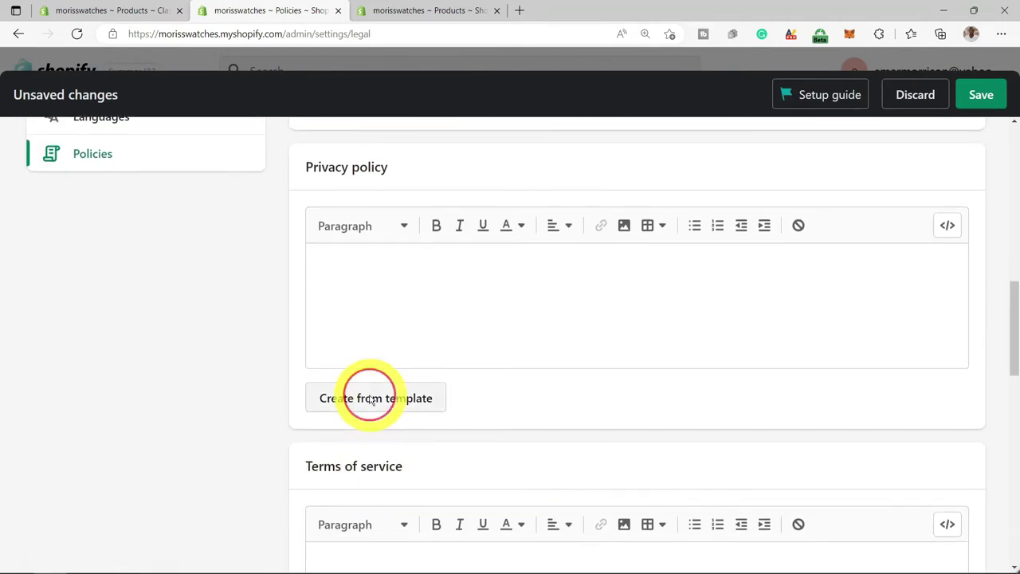
{"action": "scroll", "coordinate": [542, 387], "scroll_direction": "down", "scroll_amount": 20}
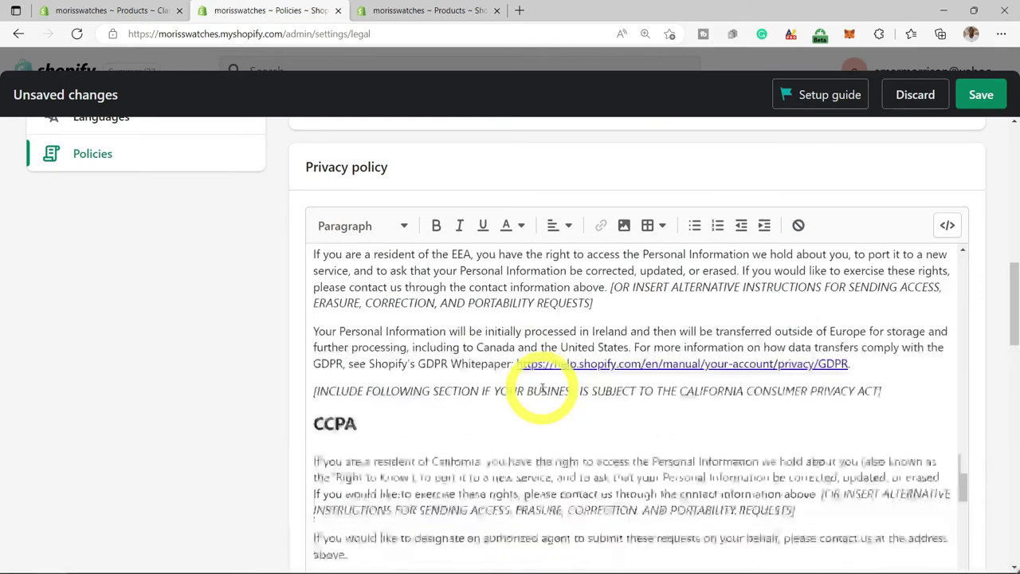
{"action": "scroll", "coordinate": [711, 405], "scroll_direction": "down", "scroll_amount": 20}
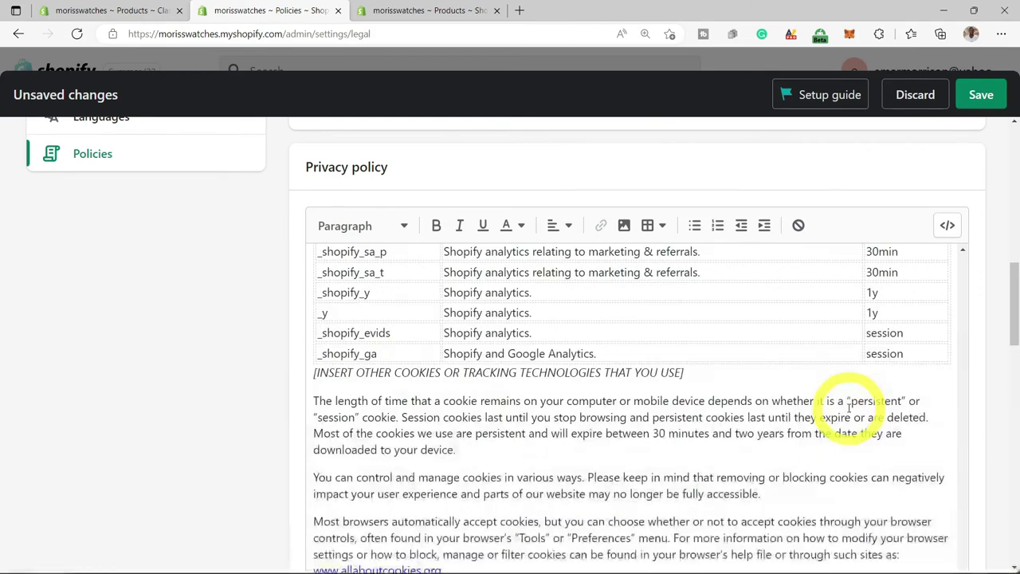
{"action": "scroll", "coordinate": [968, 393], "scroll_direction": "down", "scroll_amount": 10}
{"action": "scroll", "coordinate": [403, 323], "scroll_direction": "up", "scroll_amount": 1}
{"action": "scroll", "coordinate": [364, 303], "scroll_direction": "up", "scroll_amount": 3}
{"action": "scroll", "coordinate": [342, 438], "scroll_direction": "down", "scroll_amount": 3}
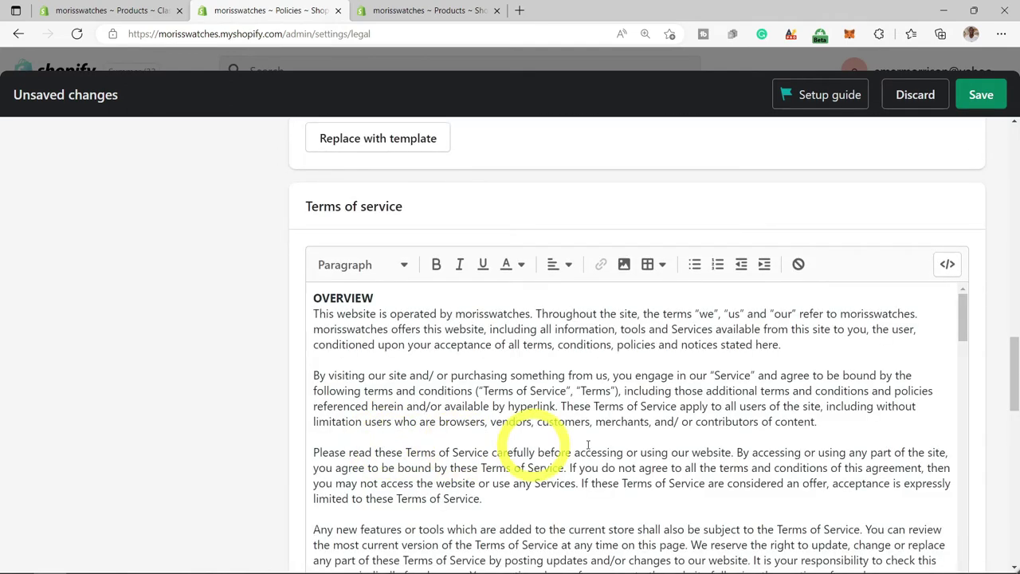
{"action": "scroll", "coordinate": [371, 228], "scroll_direction": "down", "scroll_amount": 5}
{"action": "scroll", "coordinate": [348, 231], "scroll_direction": "up", "scroll_amount": 1}
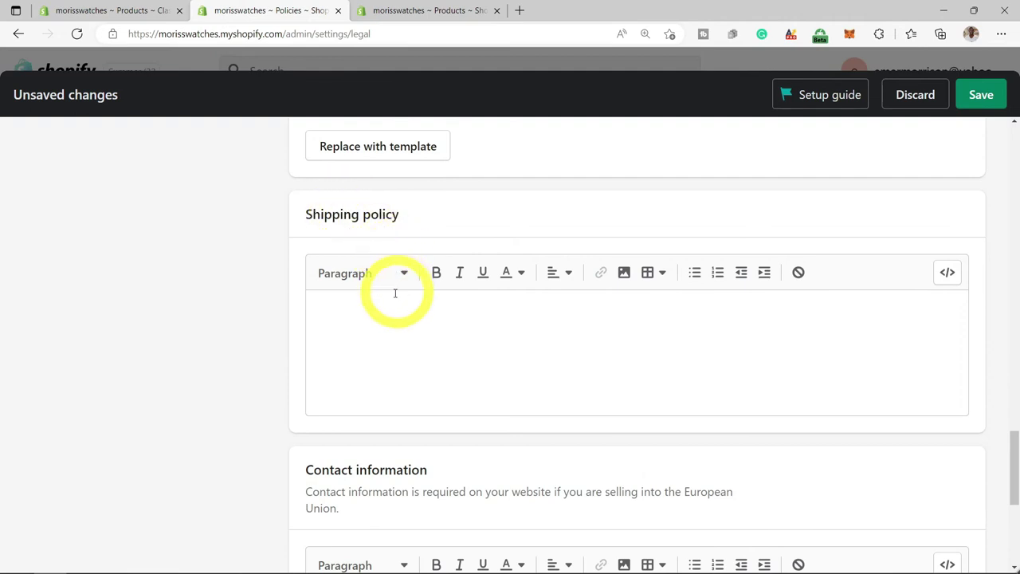
{"action": "scroll", "coordinate": [393, 309], "scroll_direction": "down", "scroll_amount": 5}
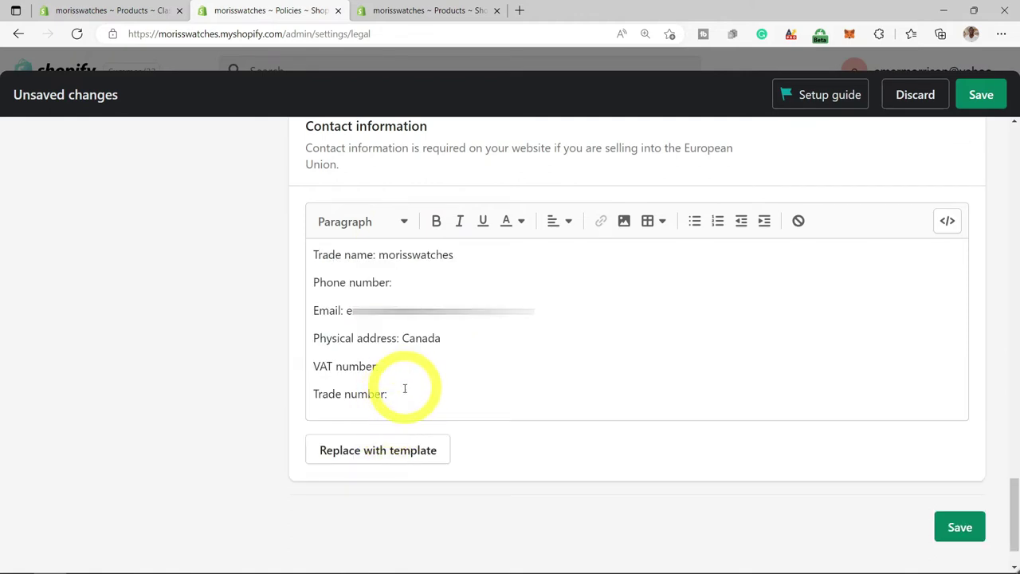
{"action": "left_click", "coordinate": [960, 528]}
{"action": "scroll", "coordinate": [904, 408], "scroll_direction": "up", "scroll_amount": 3}
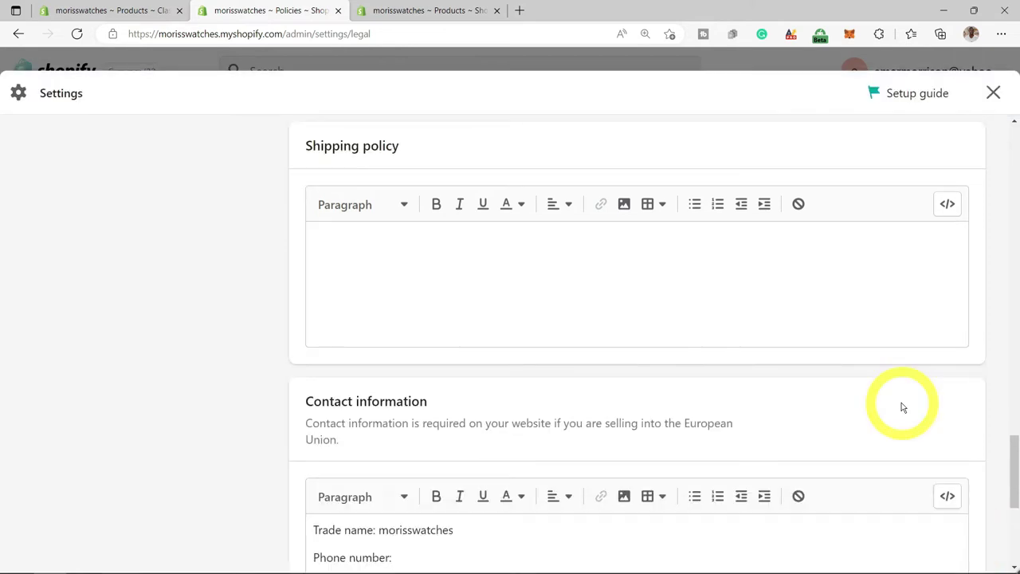
Open the Footer menu under Online Store navigation for editing.
{"action": "left_click", "coordinate": [993, 94]}
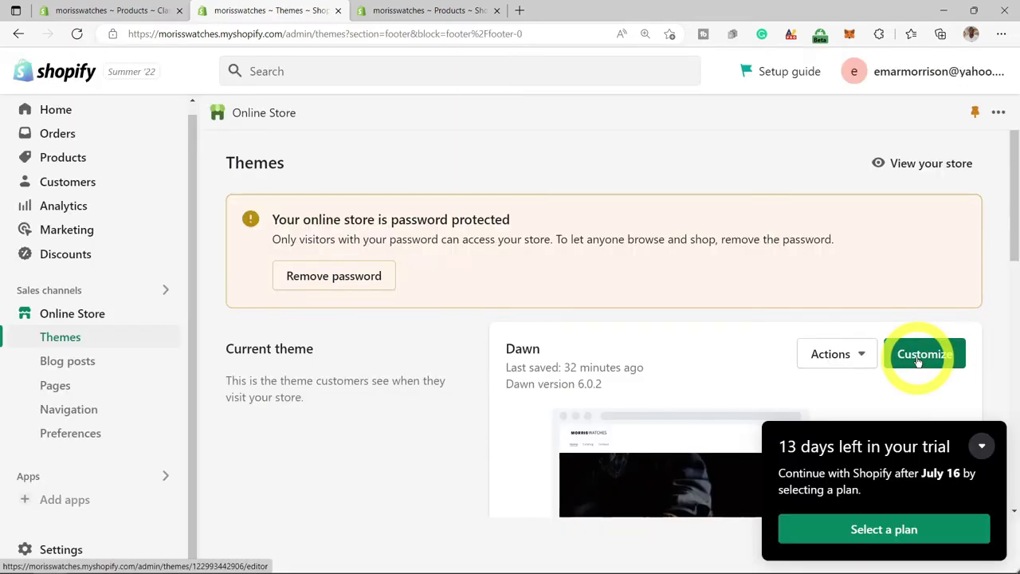
{"action": "left_click", "coordinate": [69, 419]}
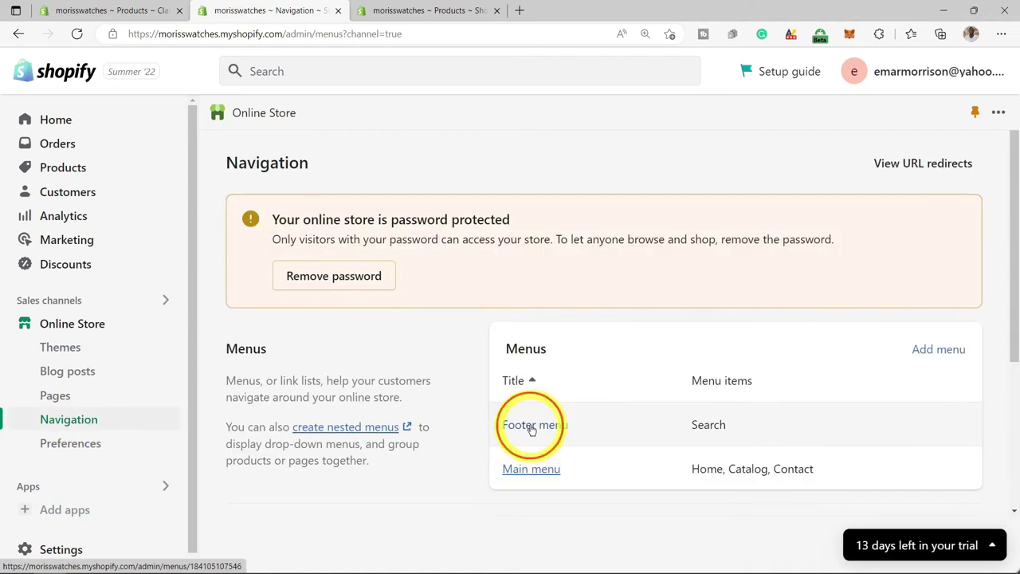
{"action": "left_click", "coordinate": [532, 428]}
Add Footer menu items linking to the Privacy Policy and other store policies.
{"action": "left_click", "coordinate": [246, 410]}
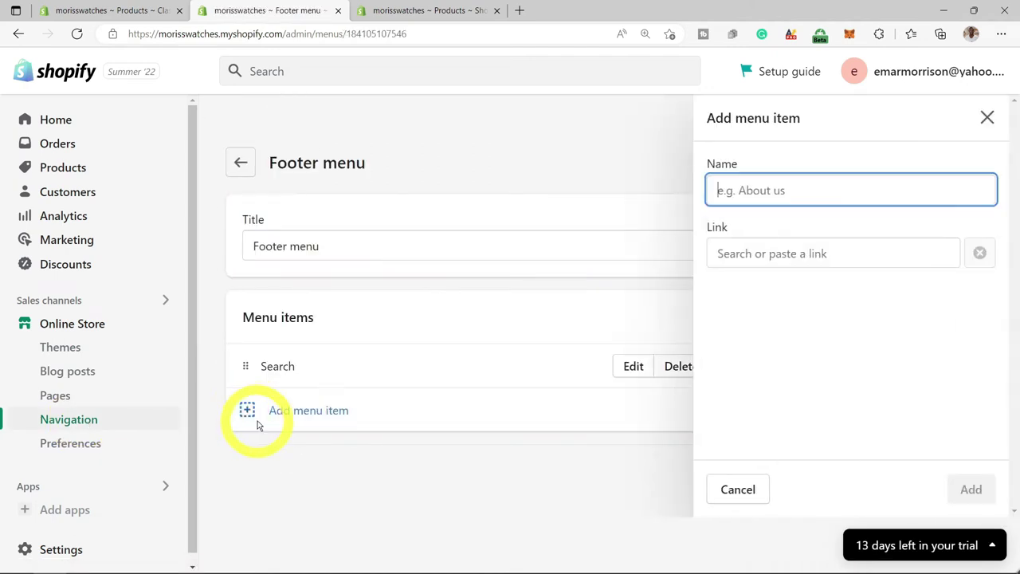
{"action": "left_click", "coordinate": [784, 252]}
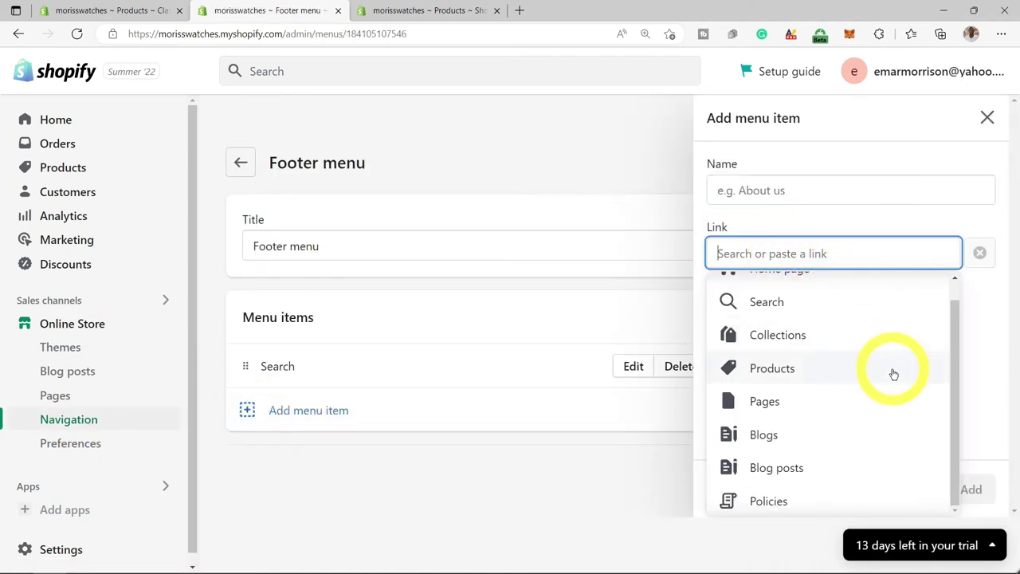
{"action": "left_click", "coordinate": [767, 502]}
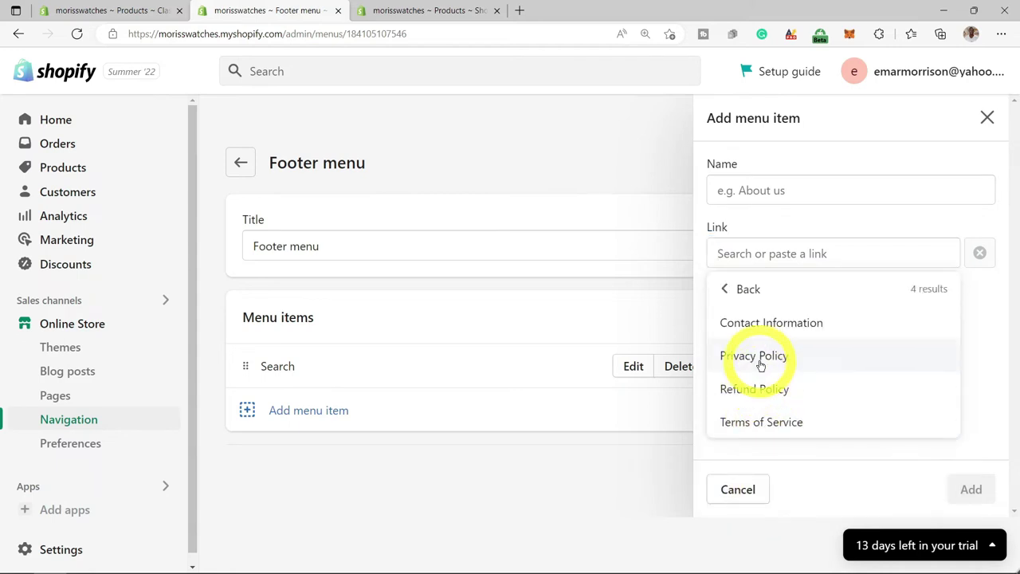
{"action": "left_click", "coordinate": [758, 355]}
{"action": "key", "text": "Return"}
{"action": "left_click", "coordinate": [246, 454]}
{"action": "left_click", "coordinate": [802, 254]}
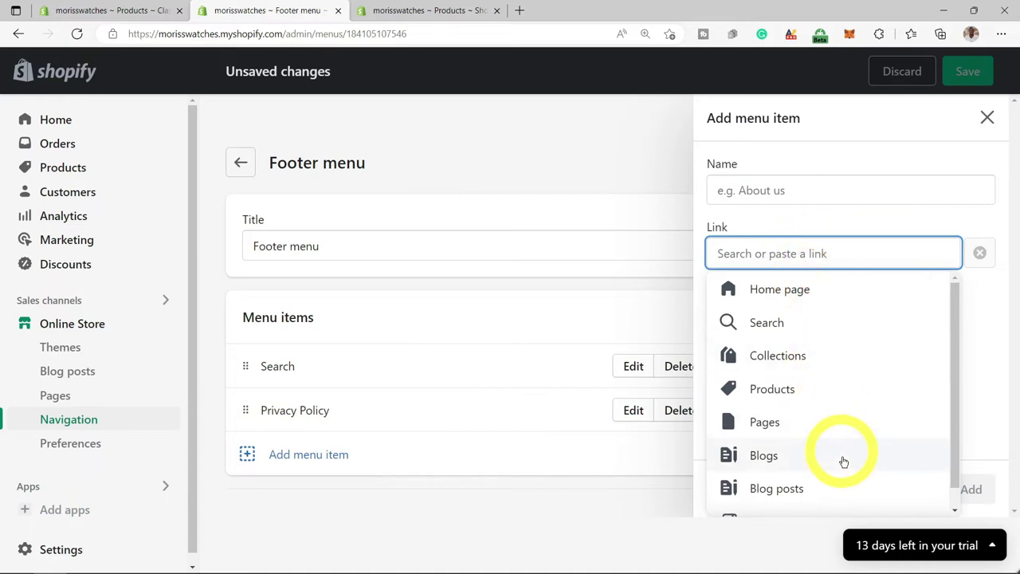
{"action": "scroll", "coordinate": [832, 493], "scroll_direction": "down", "scroll_amount": 1}
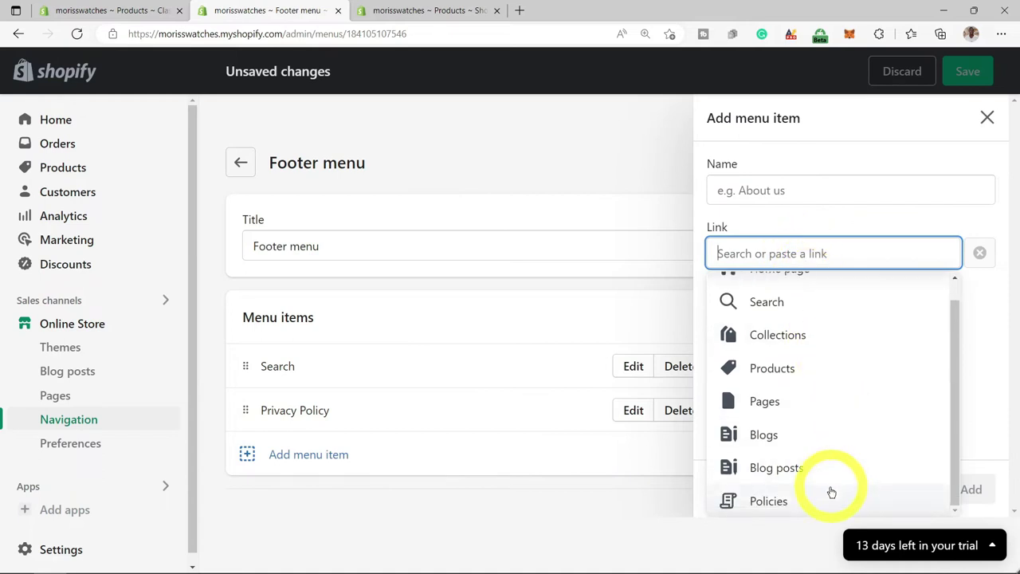
{"action": "left_click", "coordinate": [770, 502]}
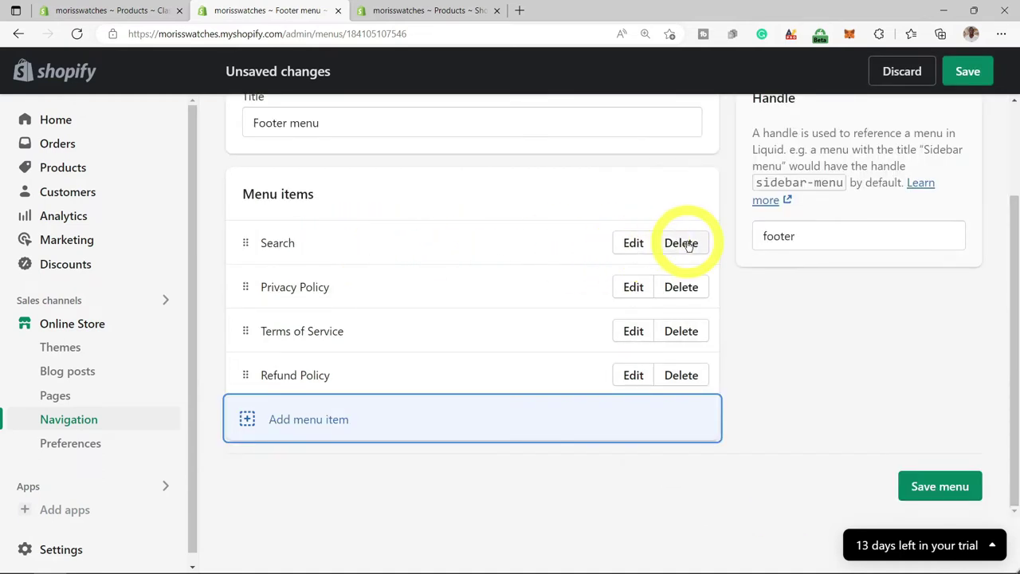
Delete the Search item and save the Footer menu.
{"action": "left_click", "coordinate": [689, 243]}
{"action": "left_click", "coordinate": [733, 360]}
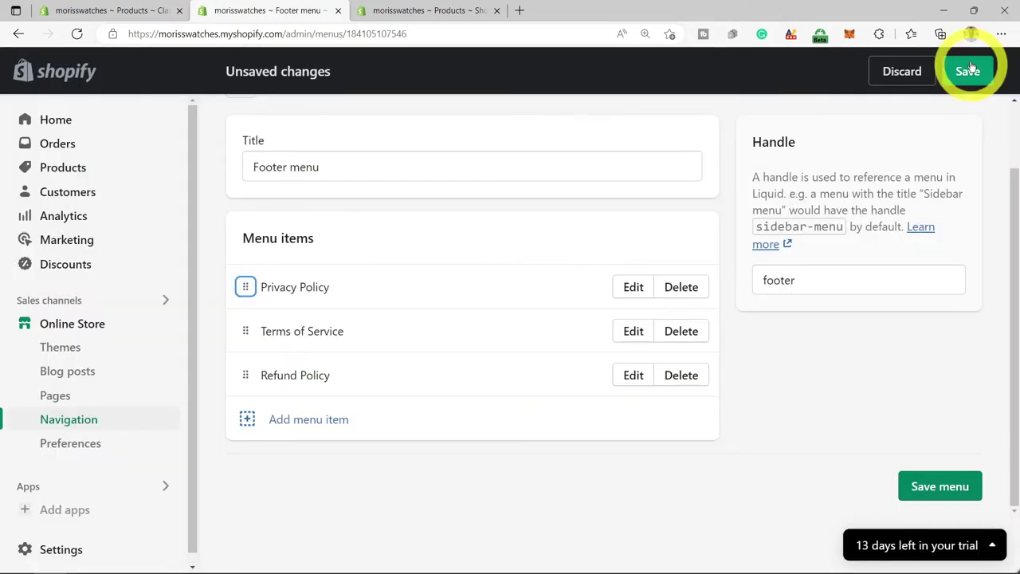
{"action": "left_click", "coordinate": [968, 73]}
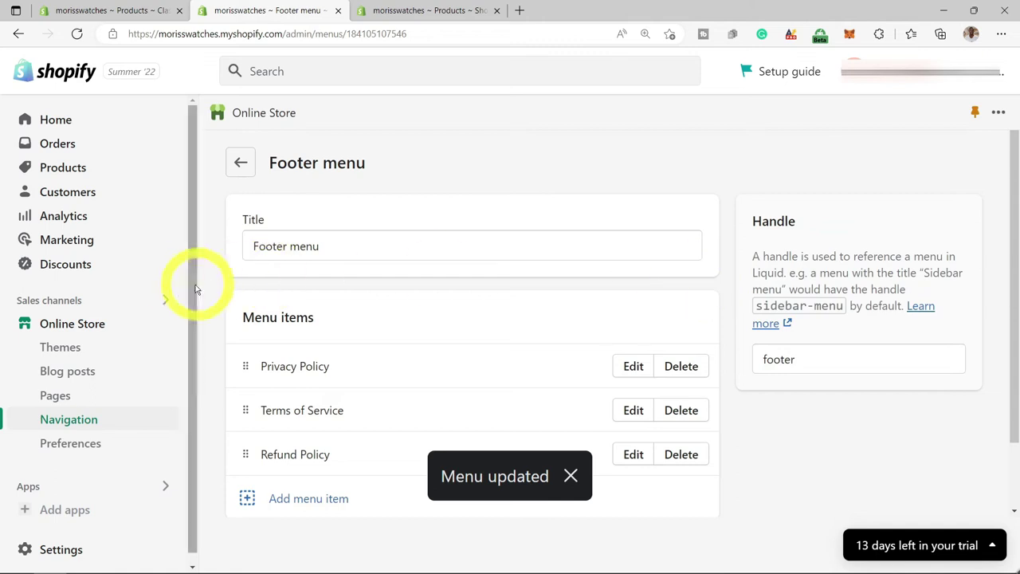
Open the Dawn theme in the customizer and scroll to the footer.
{"action": "left_click", "coordinate": [240, 162]}
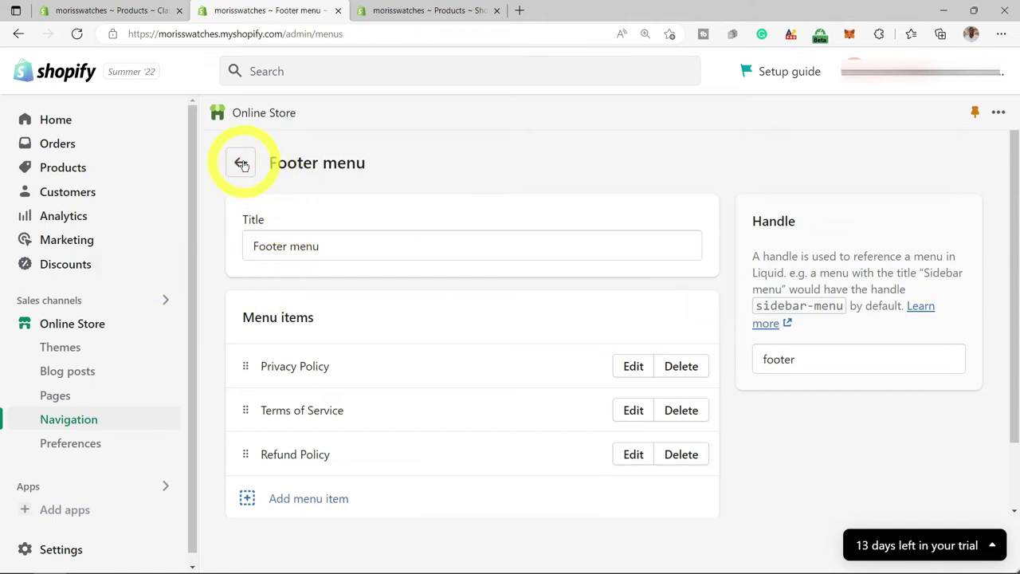
{"action": "left_click", "coordinate": [58, 351]}
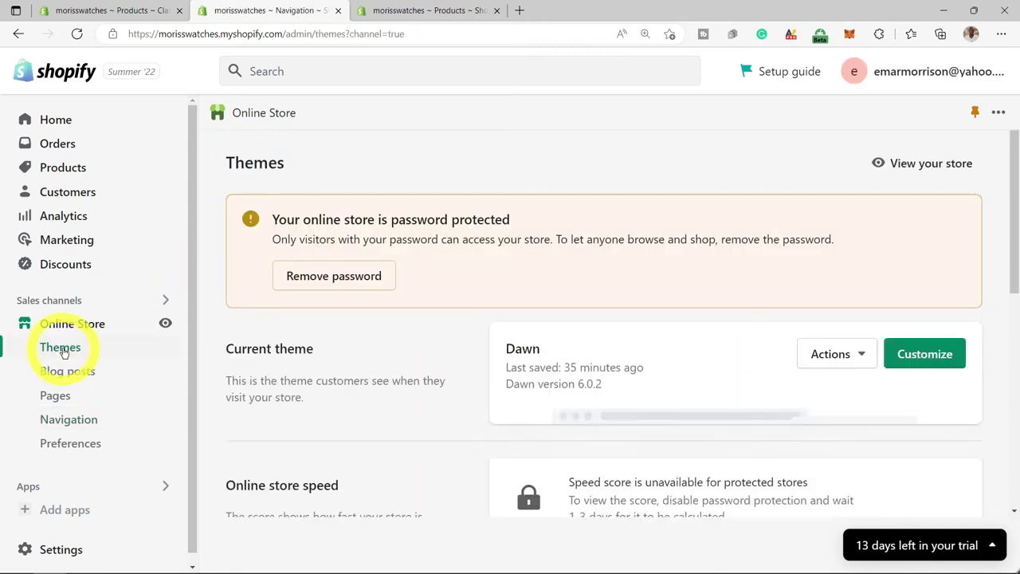
{"action": "left_click", "coordinate": [920, 358]}
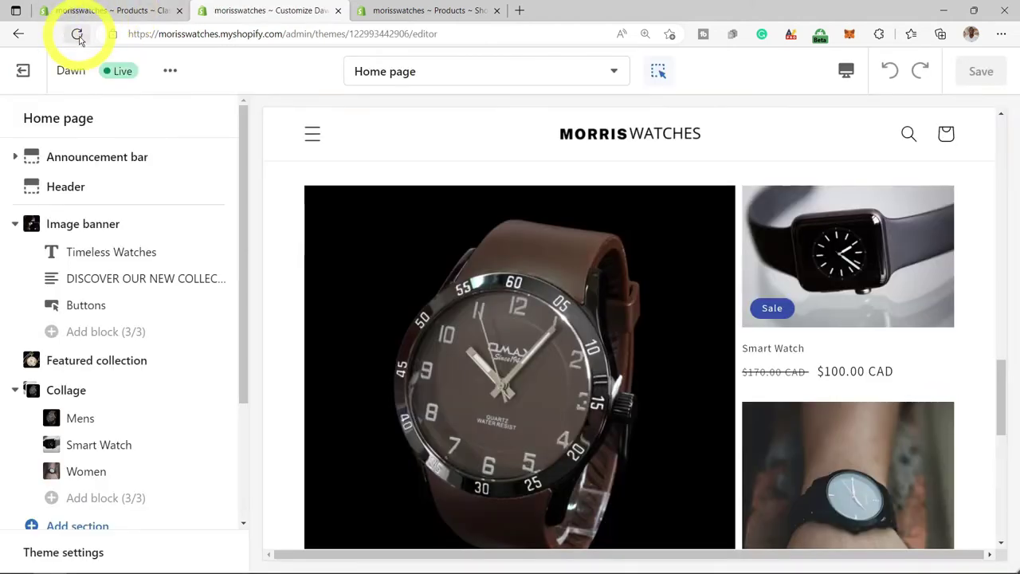
{"action": "scroll", "coordinate": [468, 212], "scroll_direction": "down", "scroll_amount": 2}
{"action": "scroll", "coordinate": [467, 212], "scroll_direction": "down", "scroll_amount": 5}
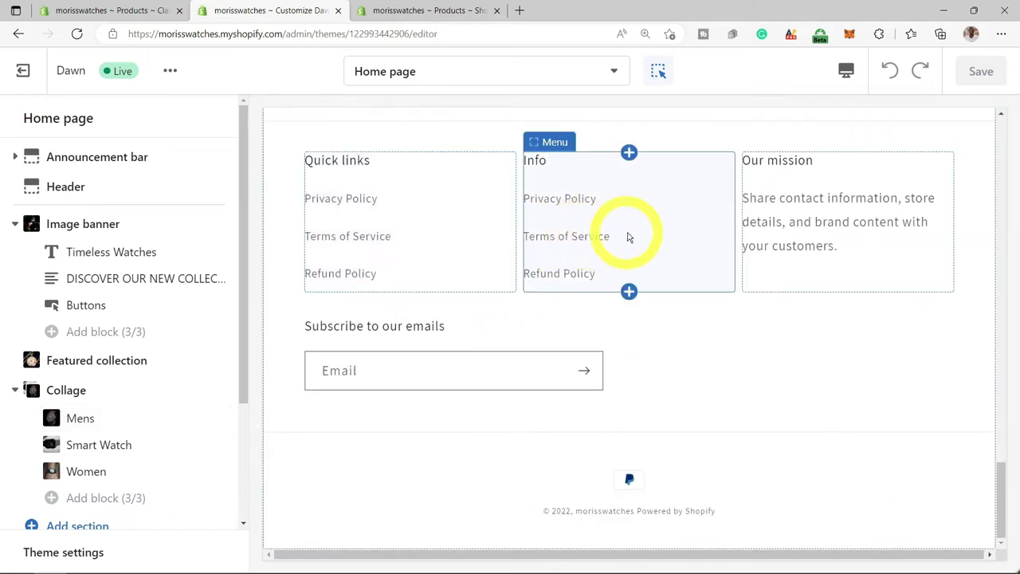
Hide the footer email signup, set the Info column to Footer menu, and save.
{"action": "left_click", "coordinate": [582, 214]}
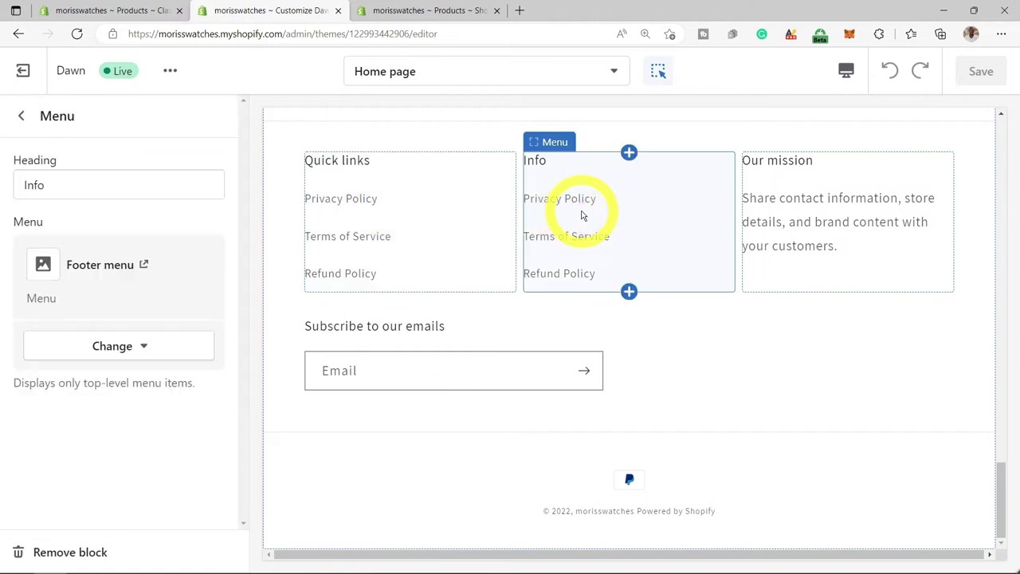
{"action": "left_click", "coordinate": [144, 350]}
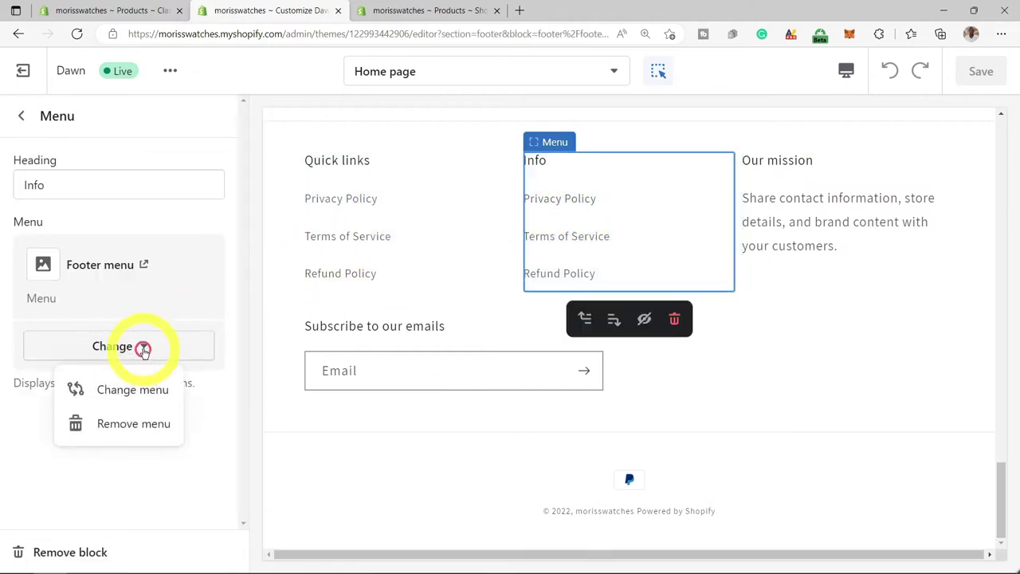
{"action": "left_click", "coordinate": [134, 424]}
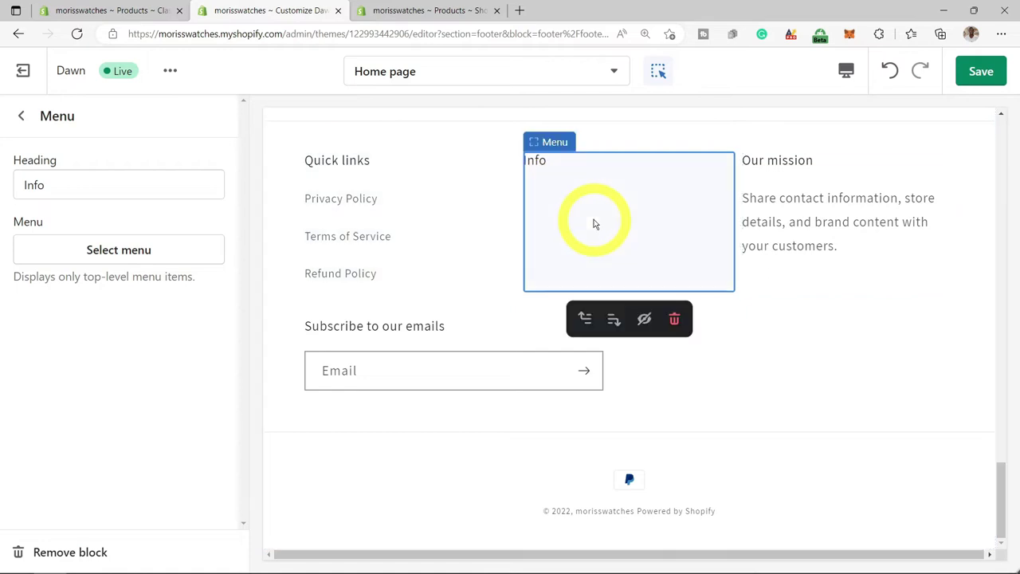
{"action": "left_click", "coordinate": [343, 345]}
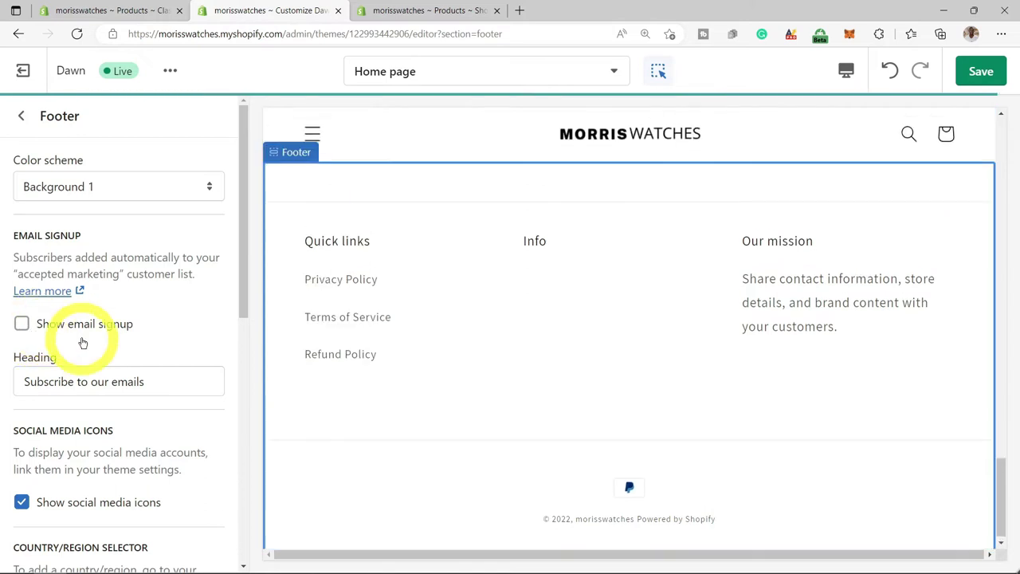
{"action": "left_click", "coordinate": [558, 349]}
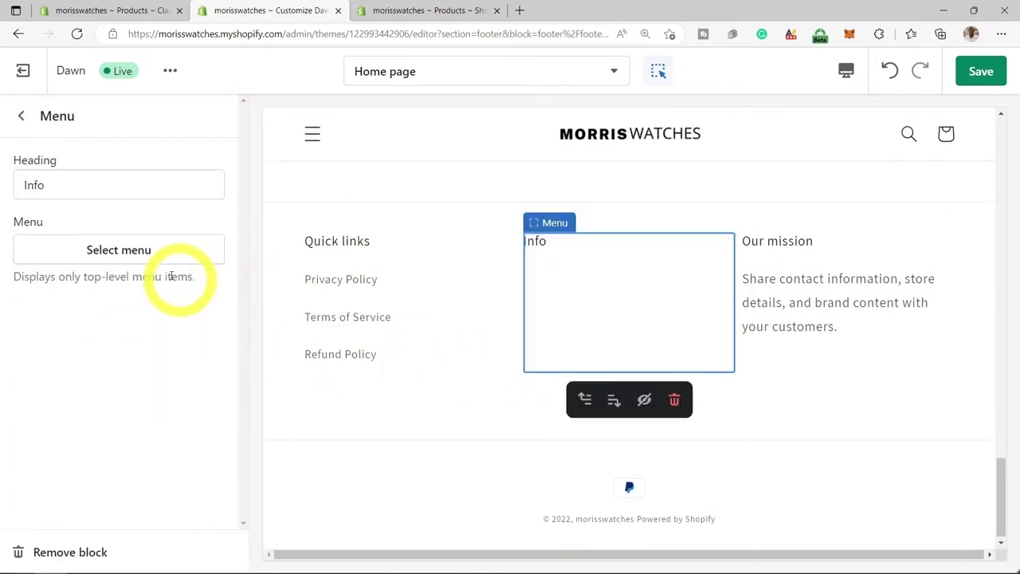
{"action": "left_click", "coordinate": [119, 251]}
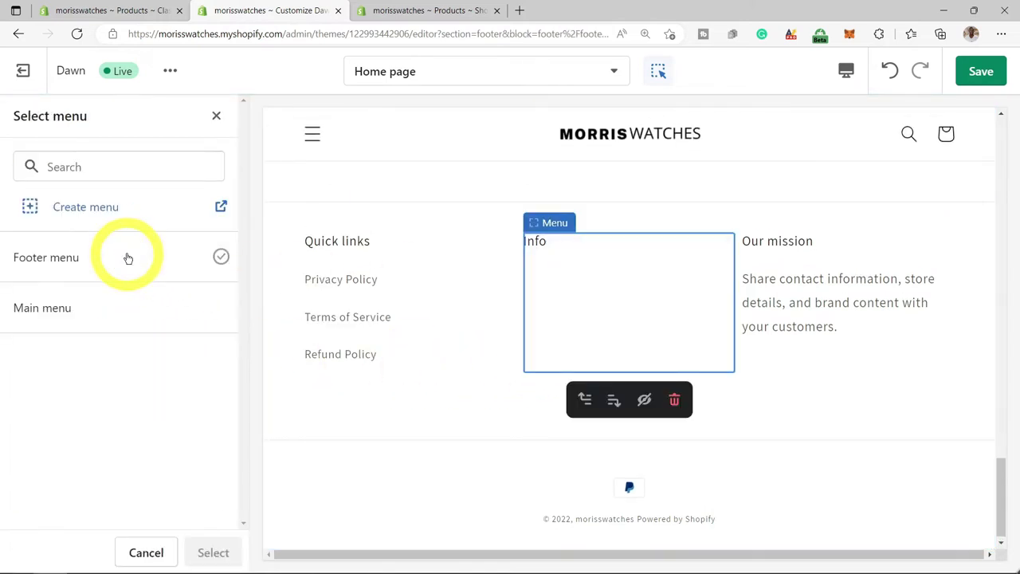
{"action": "left_click", "coordinate": [220, 257]}
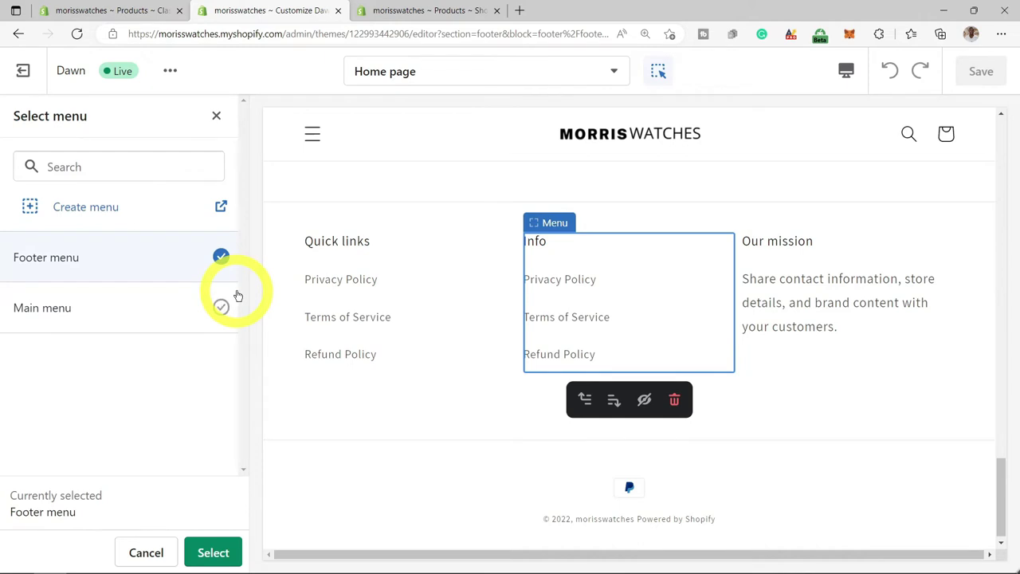
{"action": "left_click", "coordinate": [223, 558]}
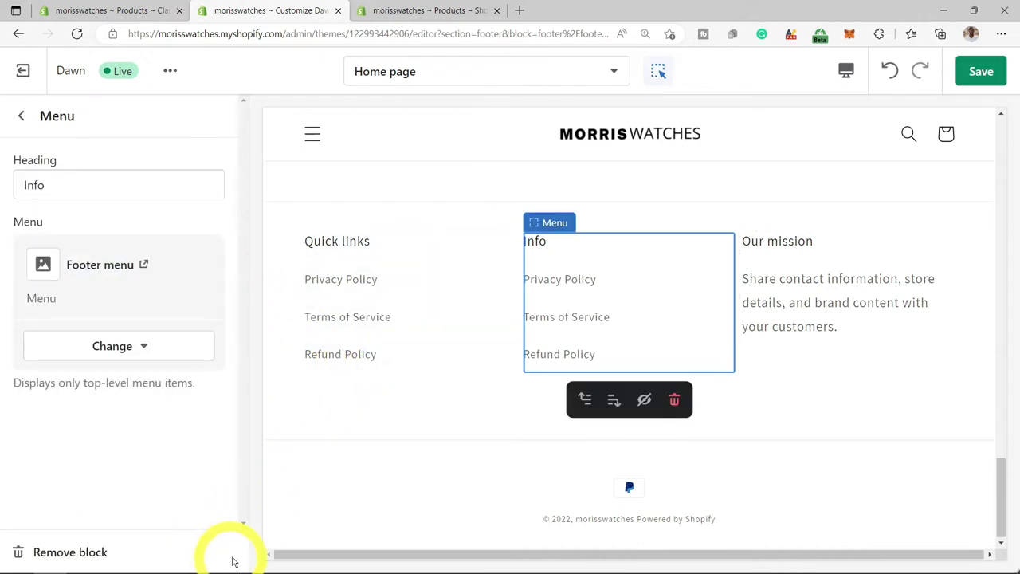
{"action": "left_click", "coordinate": [979, 73]}
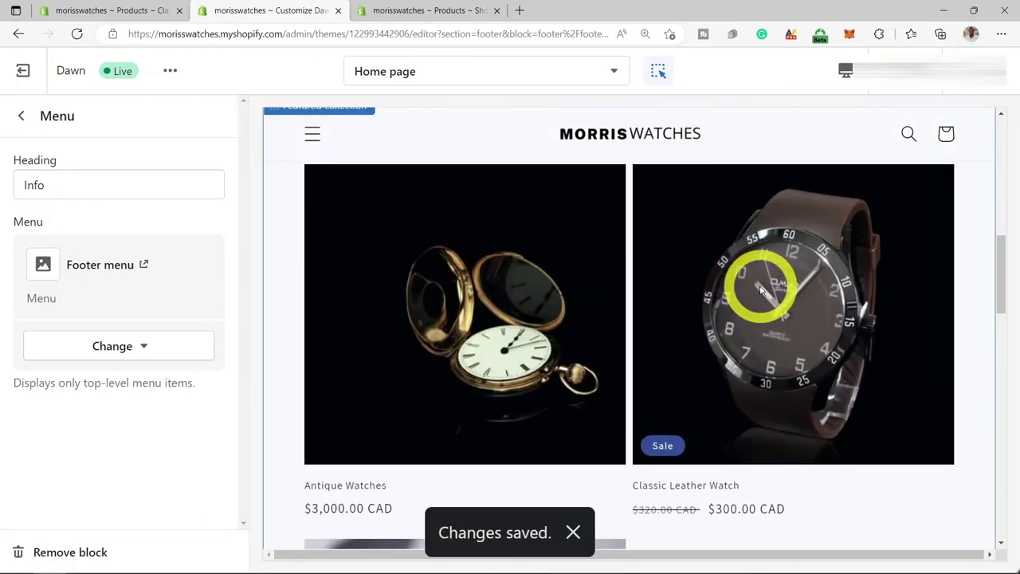
Scroll through the theme preview and return to the home page section list.
{"action": "scroll", "coordinate": [759, 291], "scroll_direction": "down", "scroll_amount": 2}
{"action": "scroll", "coordinate": [759, 289], "scroll_direction": "down", "scroll_amount": 3}
{"action": "scroll", "coordinate": [762, 319], "scroll_direction": "up", "scroll_amount": 1}
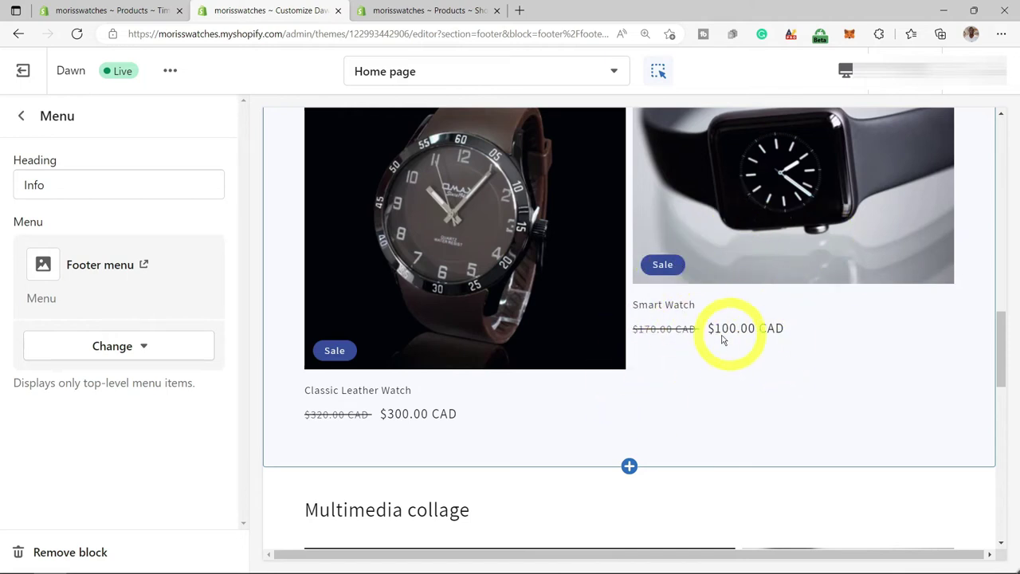
{"action": "scroll", "coordinate": [694, 333], "scroll_direction": "up", "scroll_amount": 10}
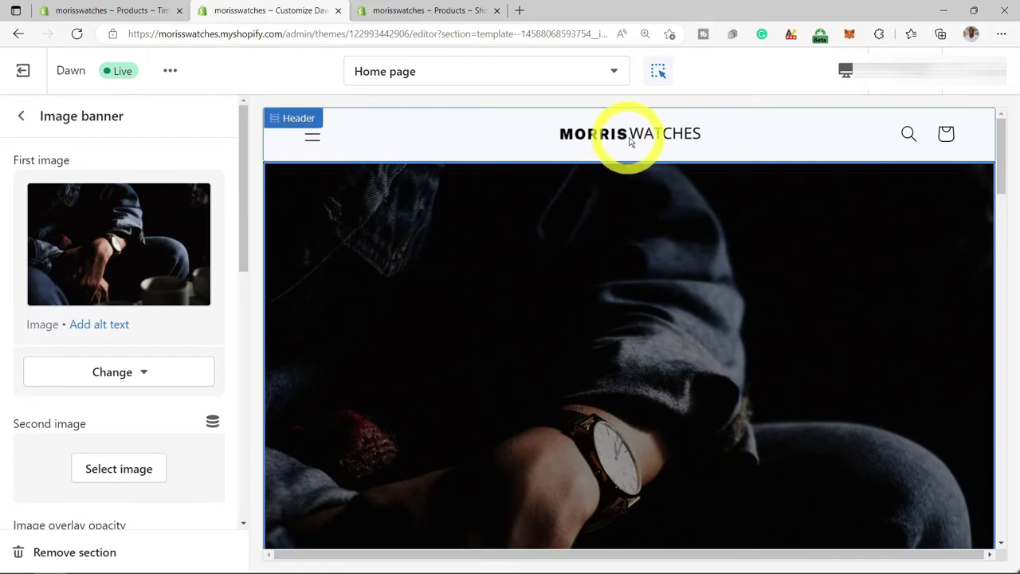
{"action": "left_click", "coordinate": [22, 118]}
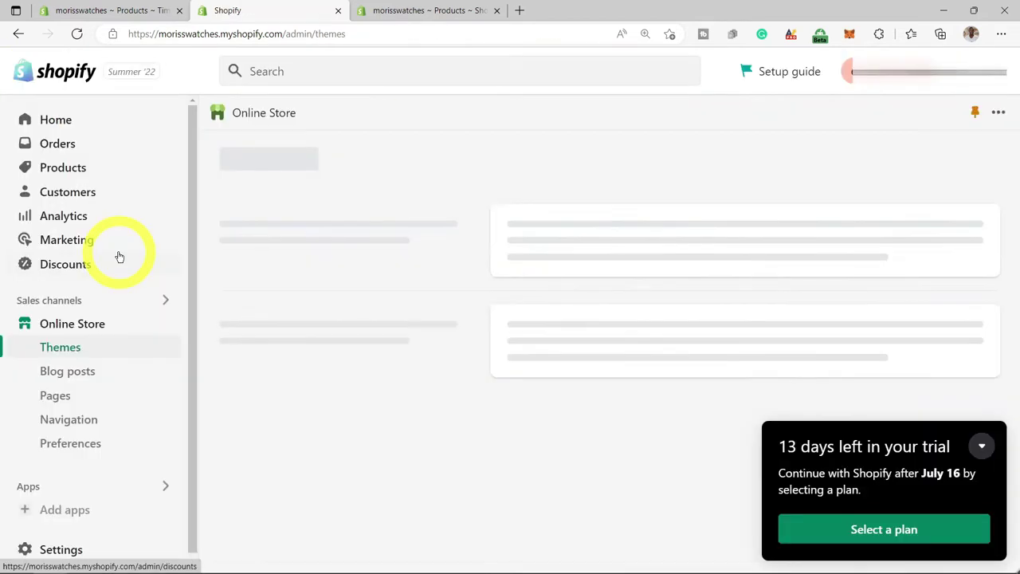
Delete the Home and Catalog items from the Main menu.
{"action": "left_click", "coordinate": [88, 423]}
{"action": "scroll", "coordinate": [558, 435], "scroll_direction": "down", "scroll_amount": 2}
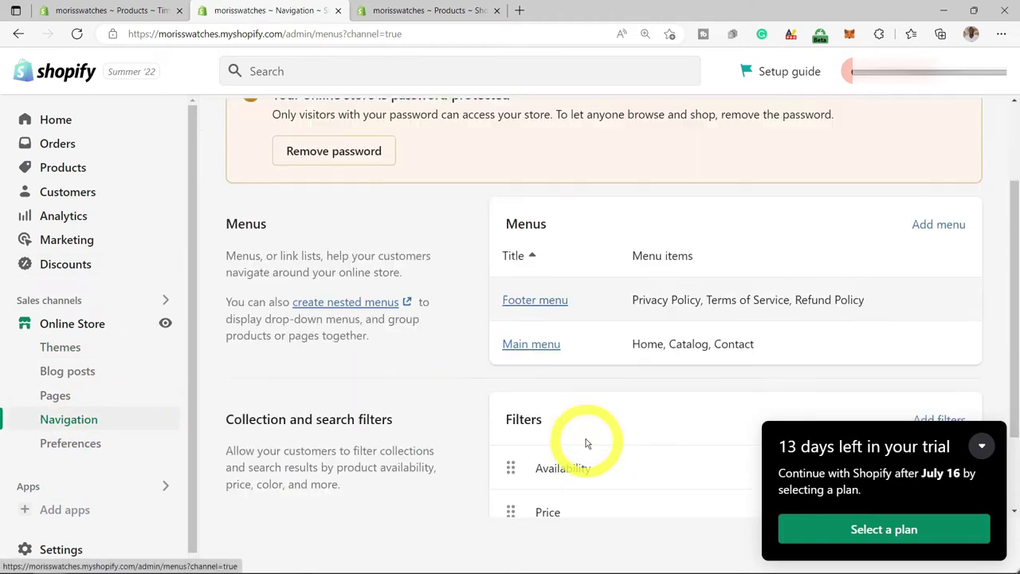
{"action": "left_click", "coordinate": [535, 342]}
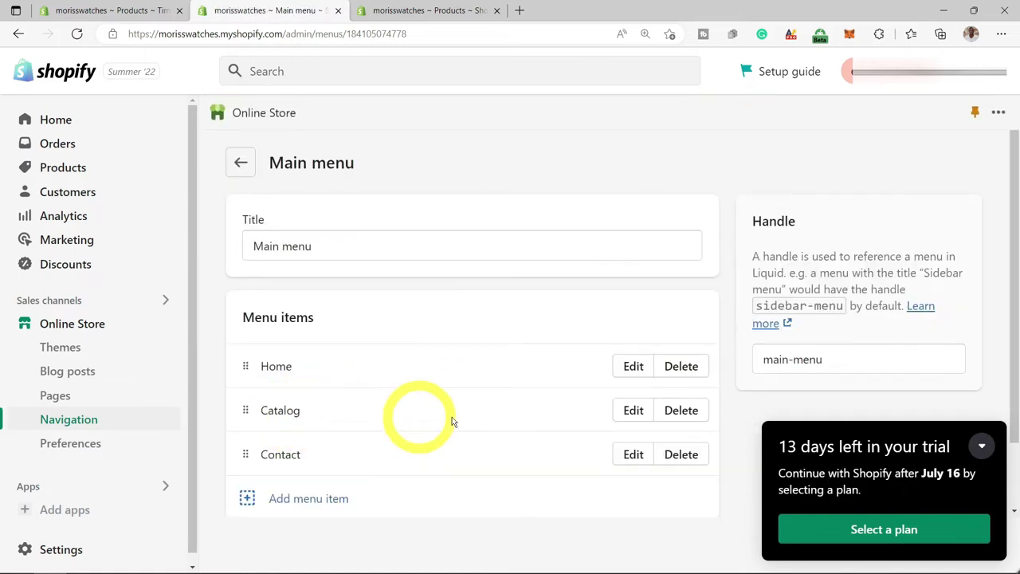
{"action": "left_click", "coordinate": [681, 369]}
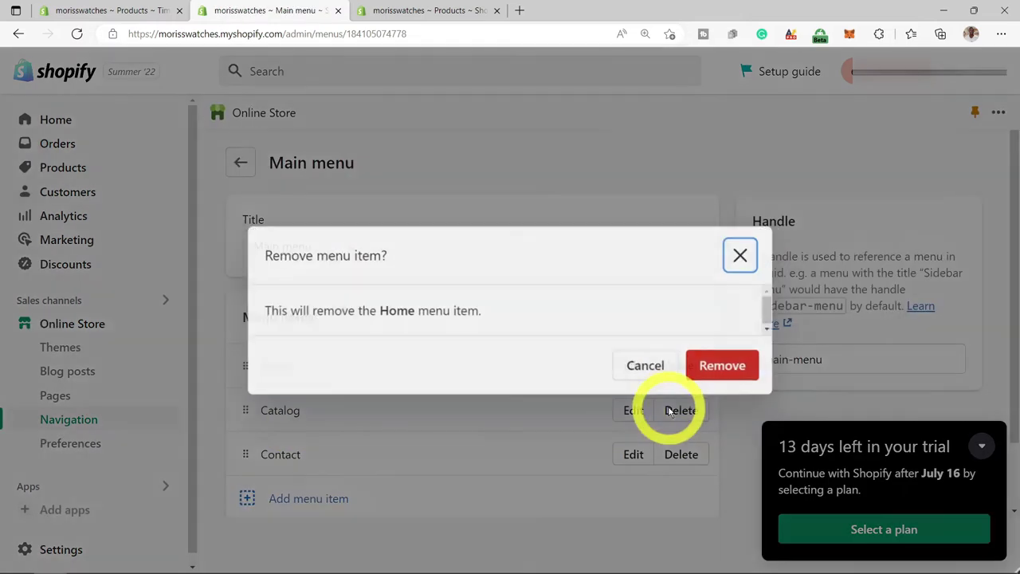
{"action": "left_click", "coordinate": [702, 375]}
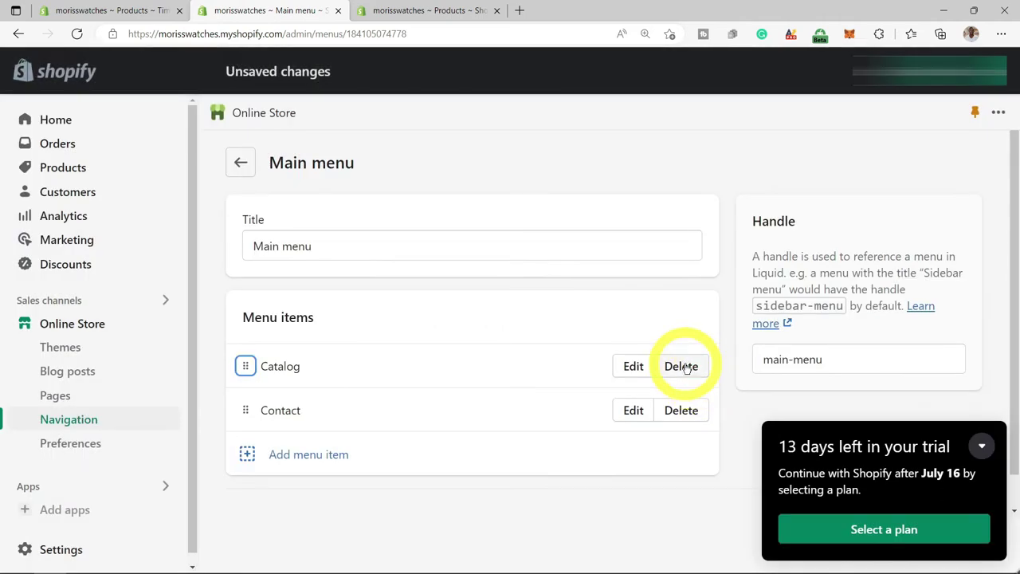
{"action": "left_click", "coordinate": [683, 368]}
{"action": "left_click", "coordinate": [689, 368]}
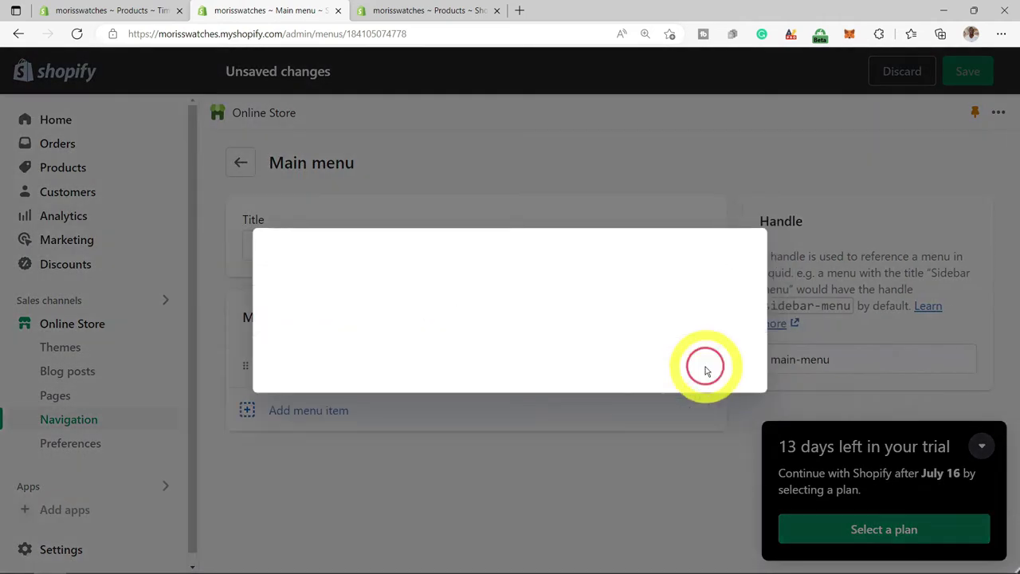
Add Main menu items linking to the Mens and Women collections.
{"action": "left_click", "coordinate": [247, 410]}
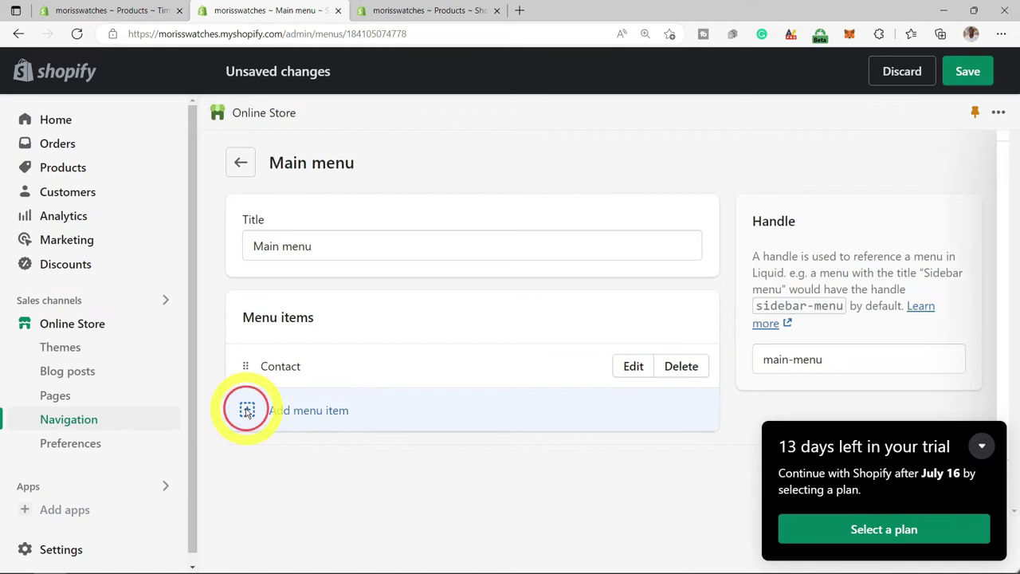
{"action": "left_click", "coordinate": [765, 253]}
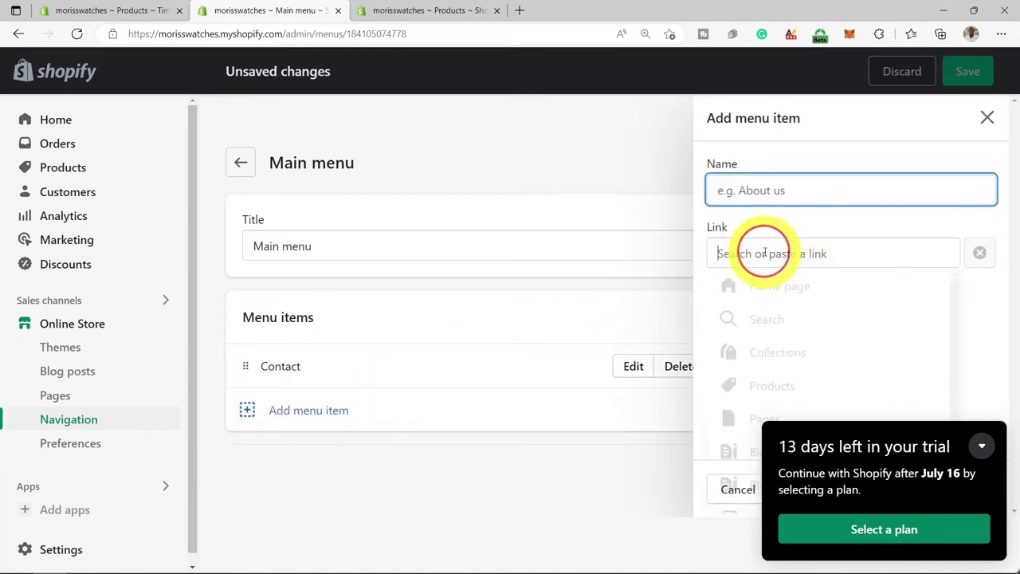
{"action": "scroll", "coordinate": [789, 359], "scroll_direction": "down", "scroll_amount": 1}
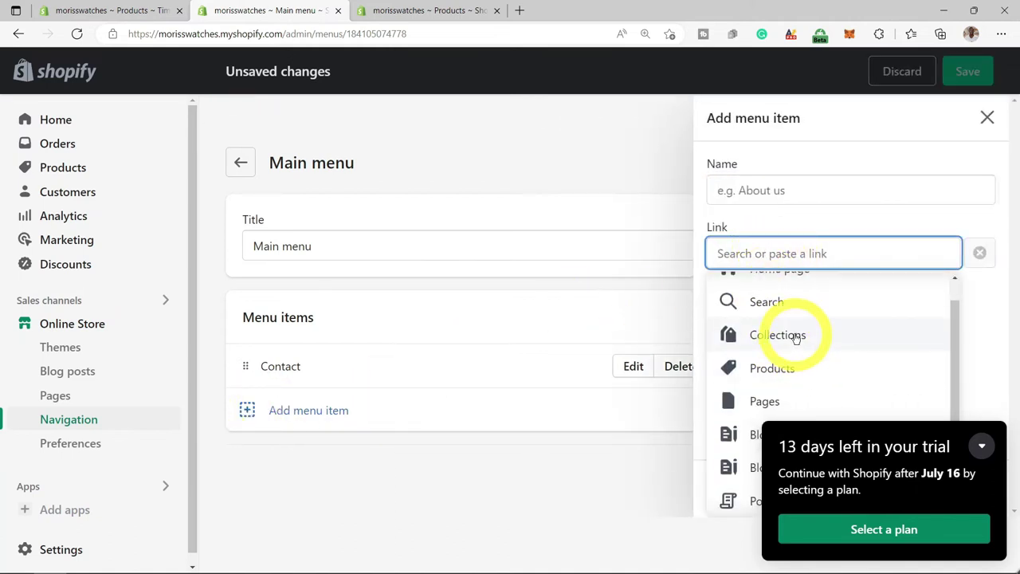
{"action": "left_click", "coordinate": [778, 335]}
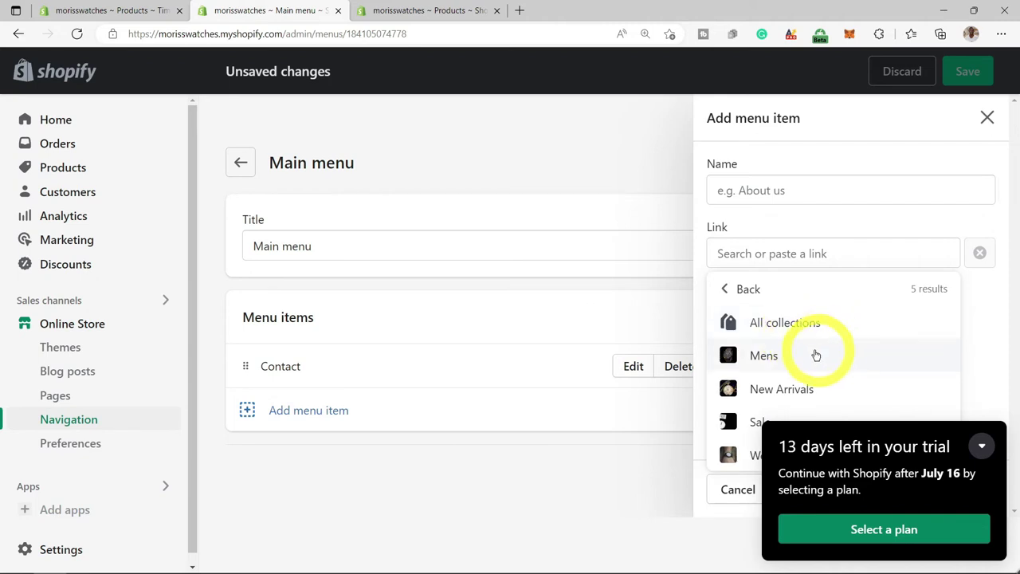
{"action": "left_click", "coordinate": [757, 356]}
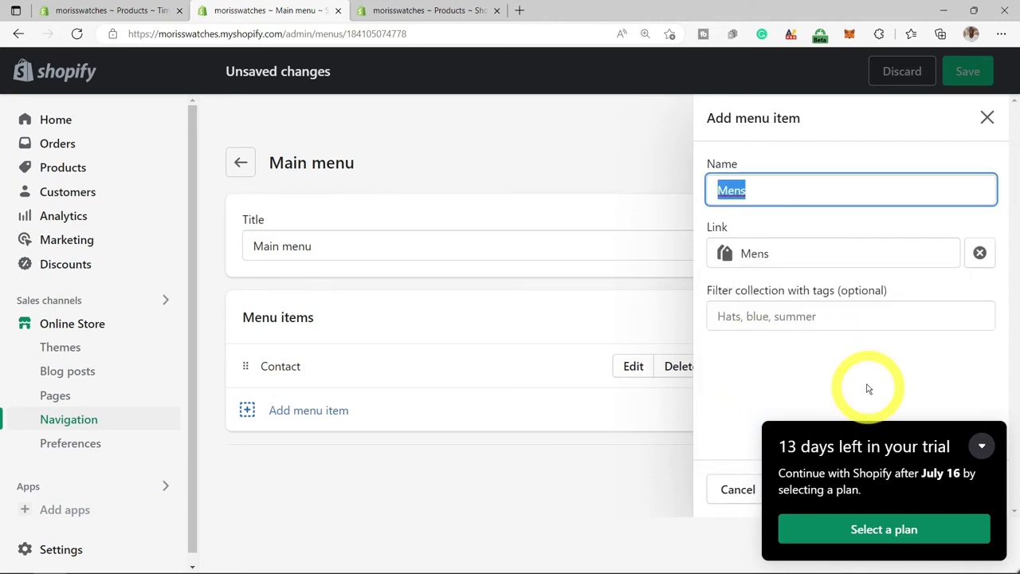
{"action": "left_click", "coordinate": [981, 446]}
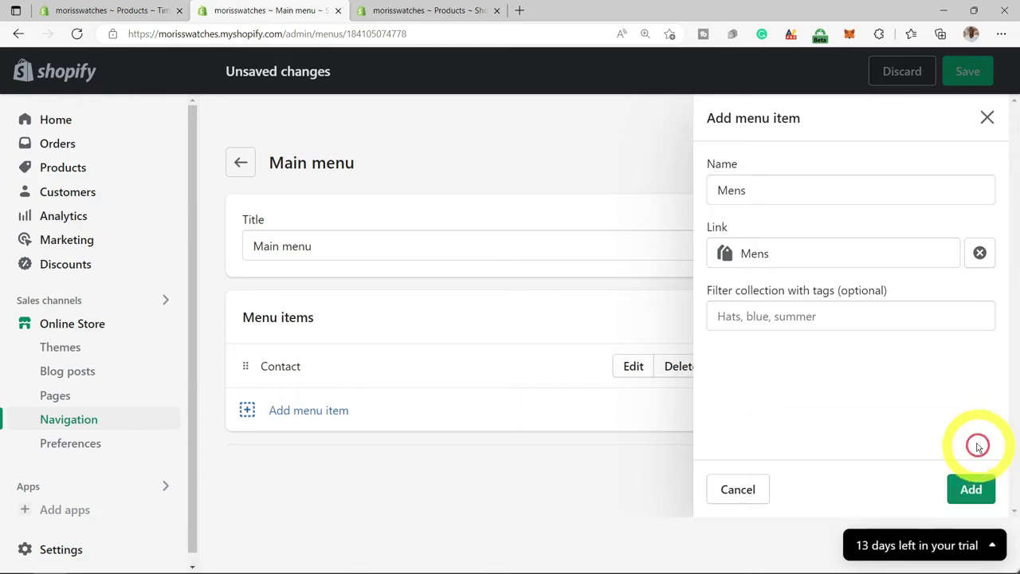
{"action": "left_click", "coordinate": [968, 489]}
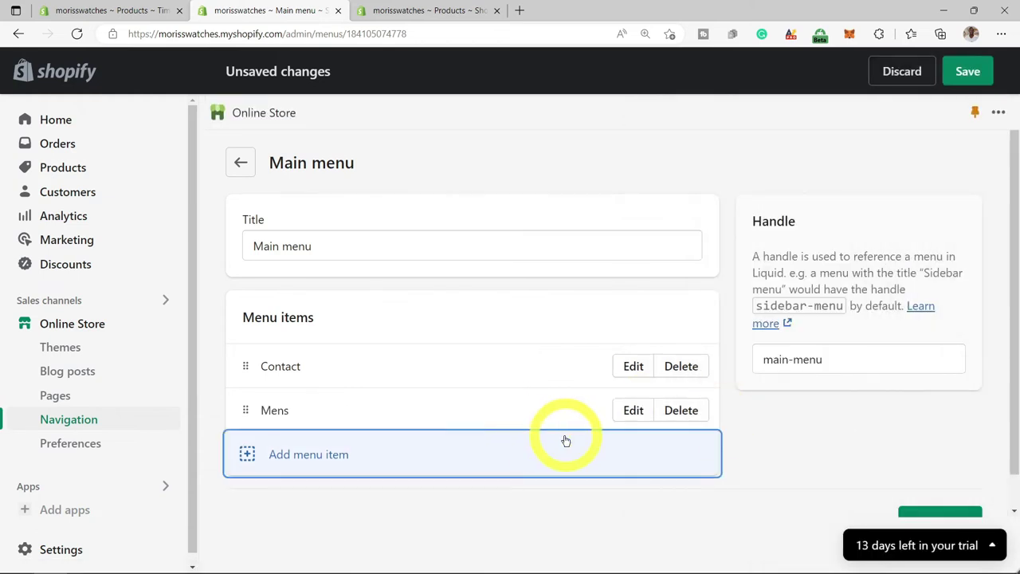
{"action": "left_click", "coordinate": [249, 458]}
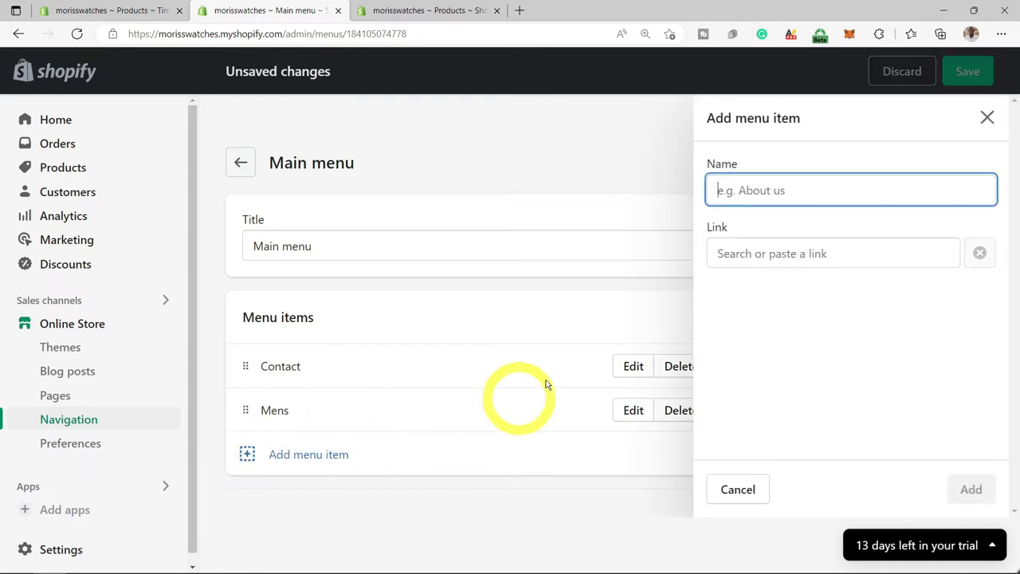
{"action": "left_click", "coordinate": [808, 255]}
{"action": "scroll", "coordinate": [808, 423], "scroll_direction": "down", "scroll_amount": 1}
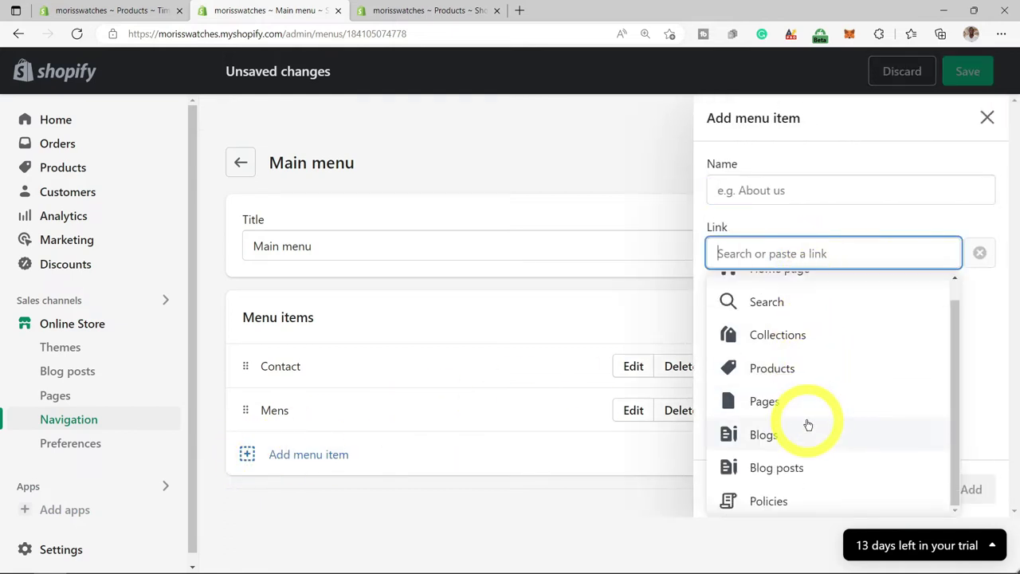
{"action": "left_click", "coordinate": [786, 334]}
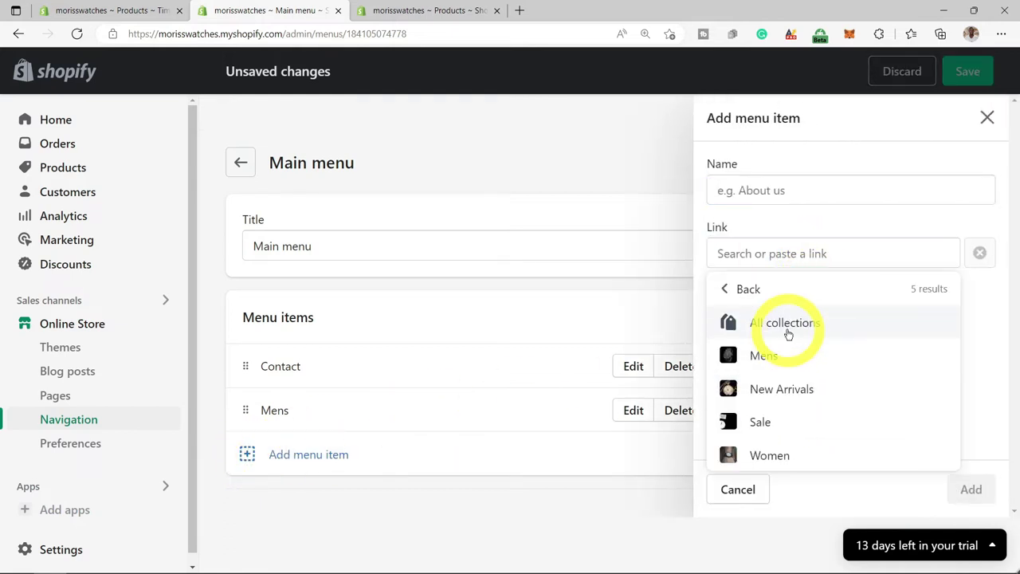
{"action": "left_click", "coordinate": [765, 455]}
{"action": "left_click", "coordinate": [971, 489]}
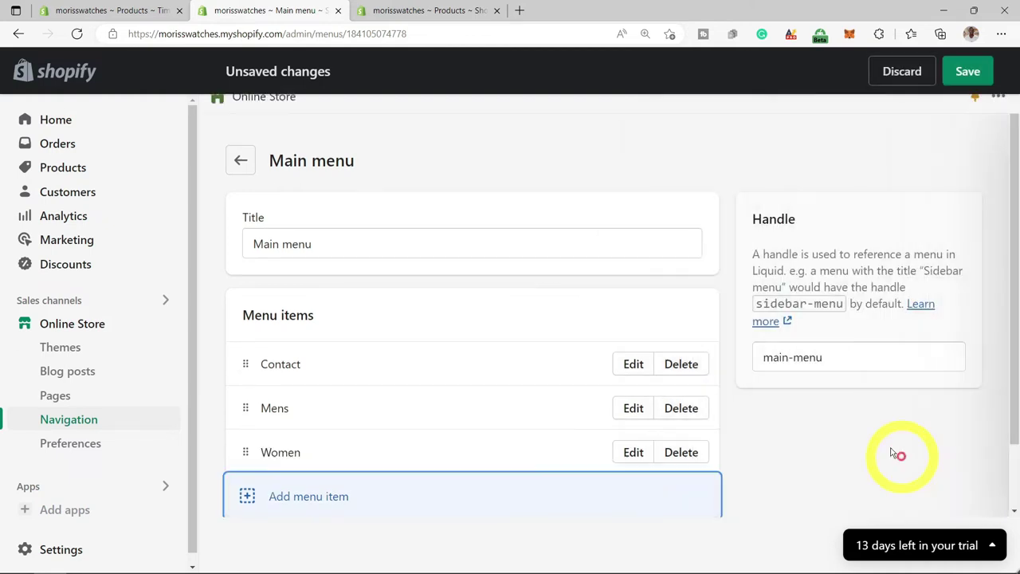
Add a New Arrivals collection link and save the Main menu.
{"action": "left_click", "coordinate": [249, 497]}
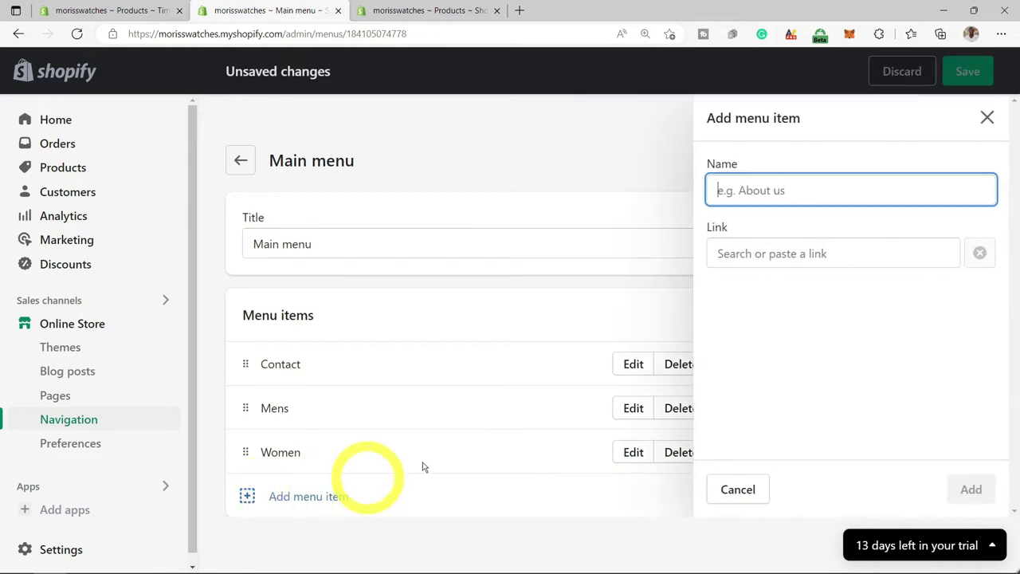
{"action": "left_click", "coordinate": [821, 253]}
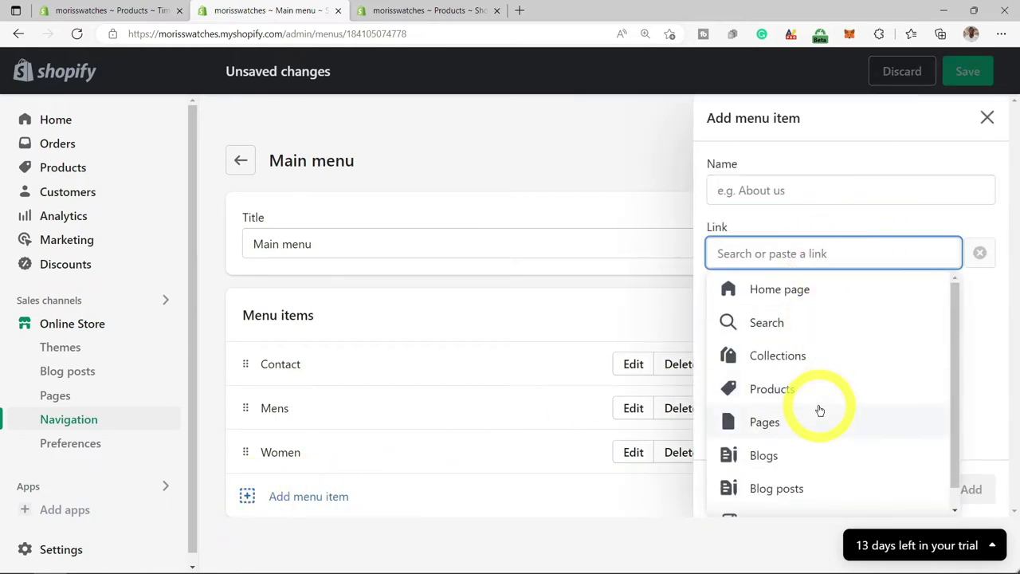
{"action": "left_click", "coordinate": [790, 365]}
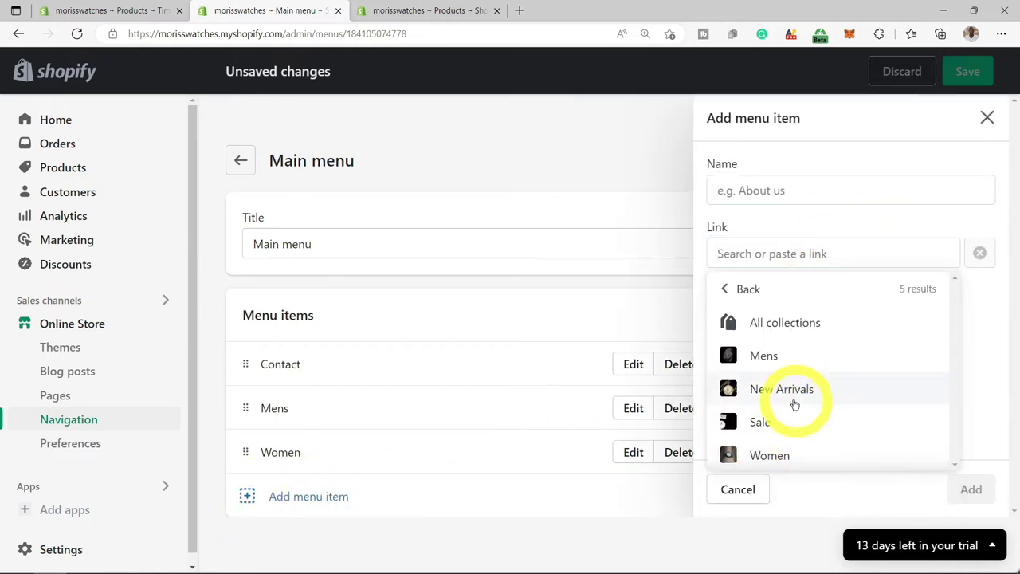
{"action": "left_click", "coordinate": [793, 390]}
{"action": "left_click", "coordinate": [971, 488]}
{"action": "left_click", "coordinate": [971, 72]}
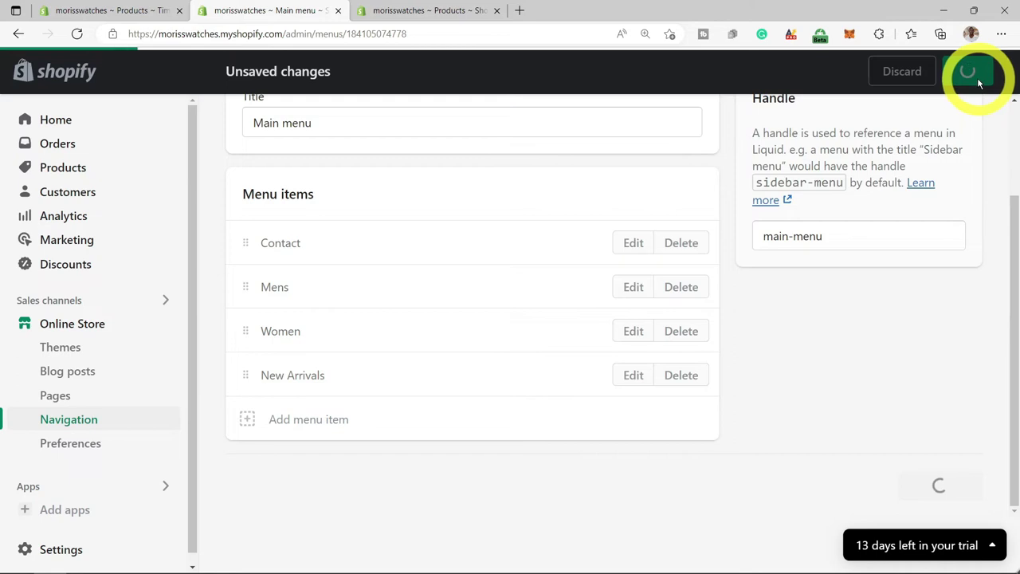
{"action": "left_click", "coordinate": [240, 164]}
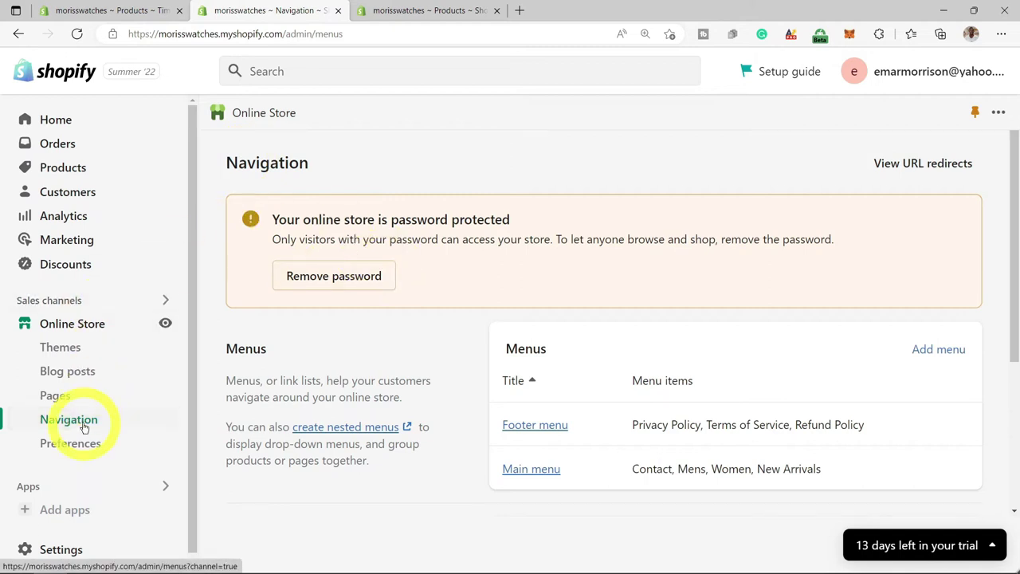
Open the Dawn theme editor from the Online Store themes.
{"action": "left_click", "coordinate": [55, 396]}
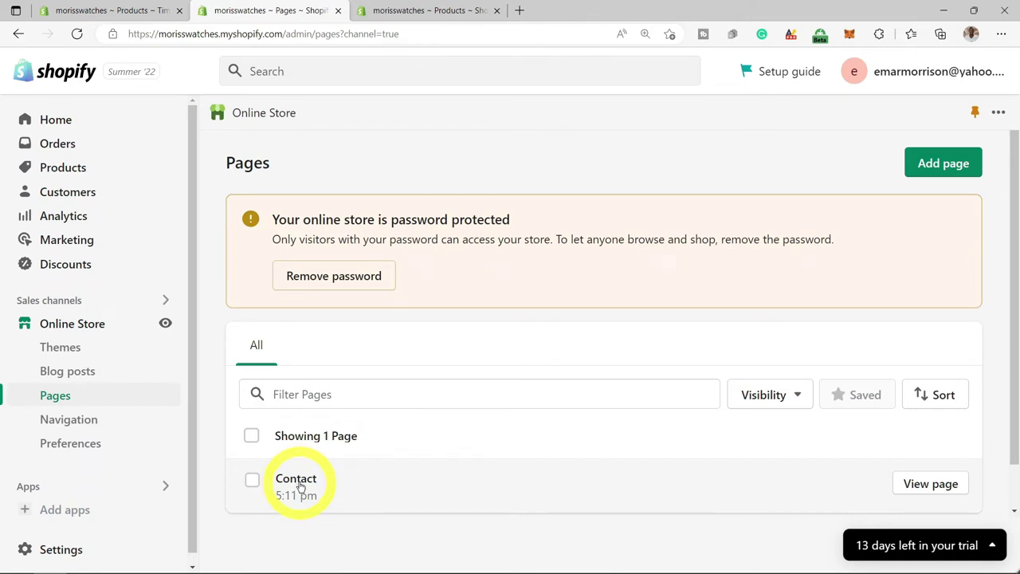
{"action": "left_click", "coordinate": [80, 429]}
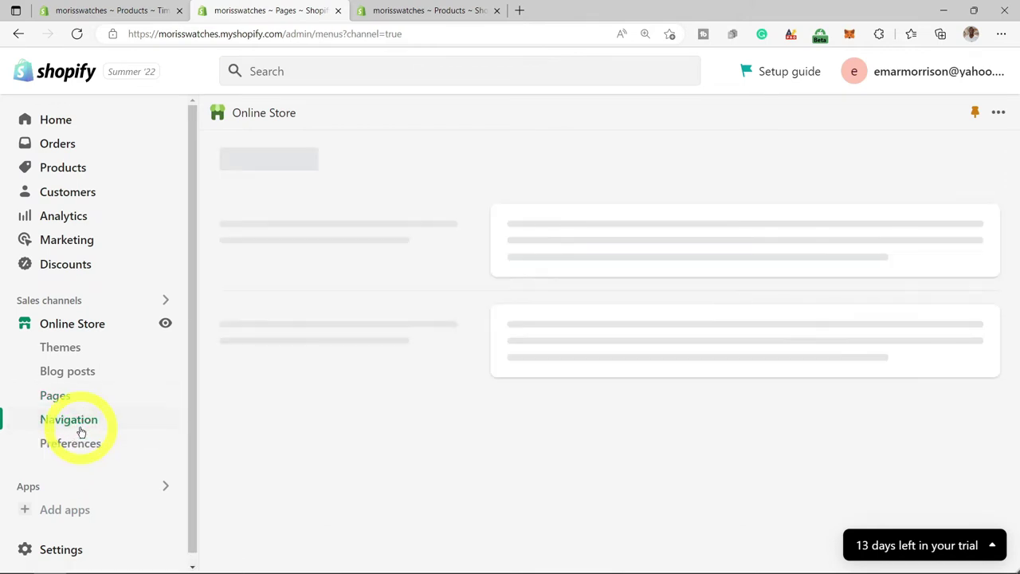
{"action": "left_click", "coordinate": [74, 350]}
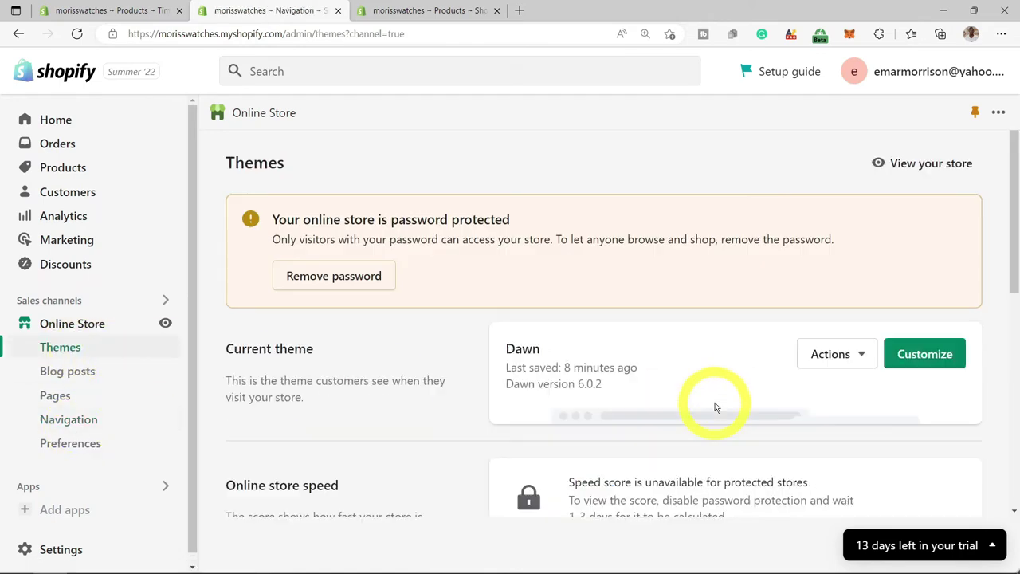
{"action": "left_click", "coordinate": [918, 356]}
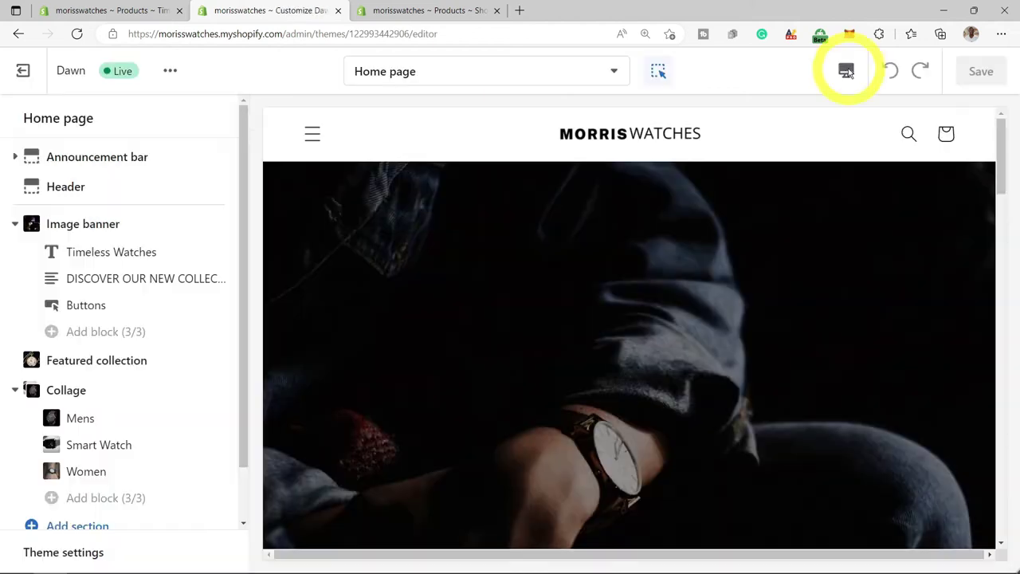
Preview the header and its menu drawer in the mobile layout.
{"action": "left_click", "coordinate": [847, 74]}
{"action": "left_click", "coordinate": [881, 117]}
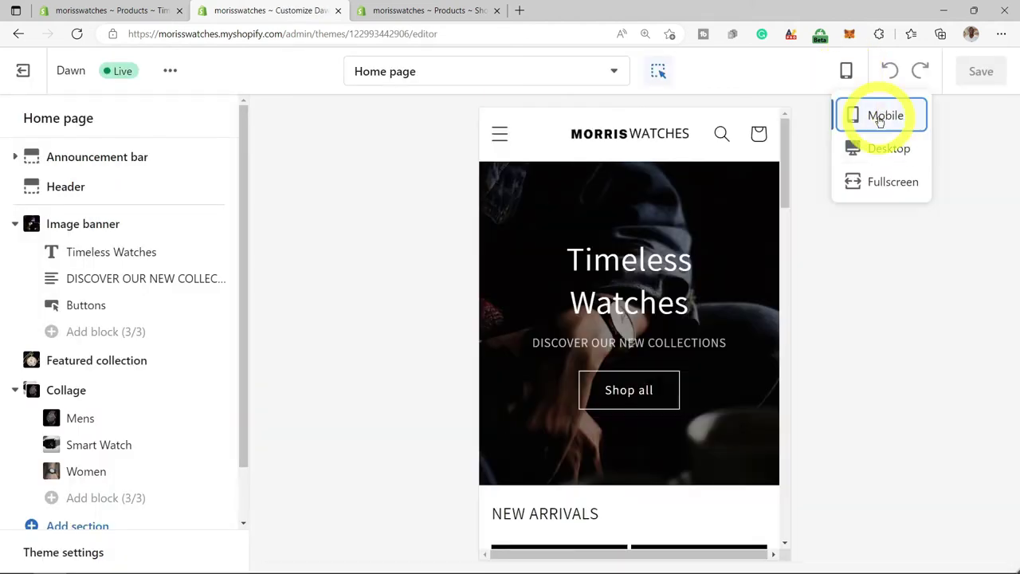
{"action": "left_click", "coordinate": [498, 137]}
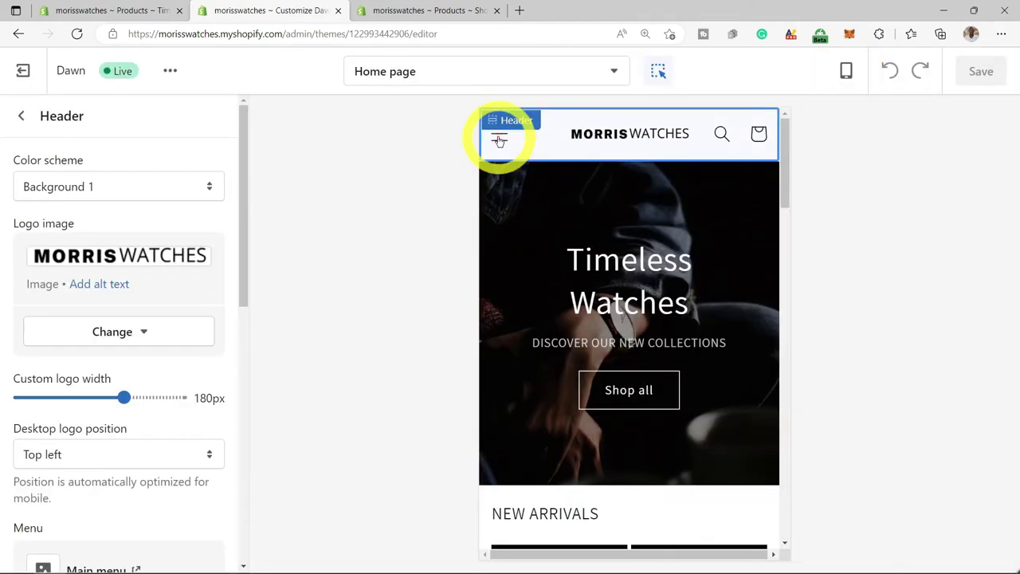
{"action": "left_click", "coordinate": [499, 141]}
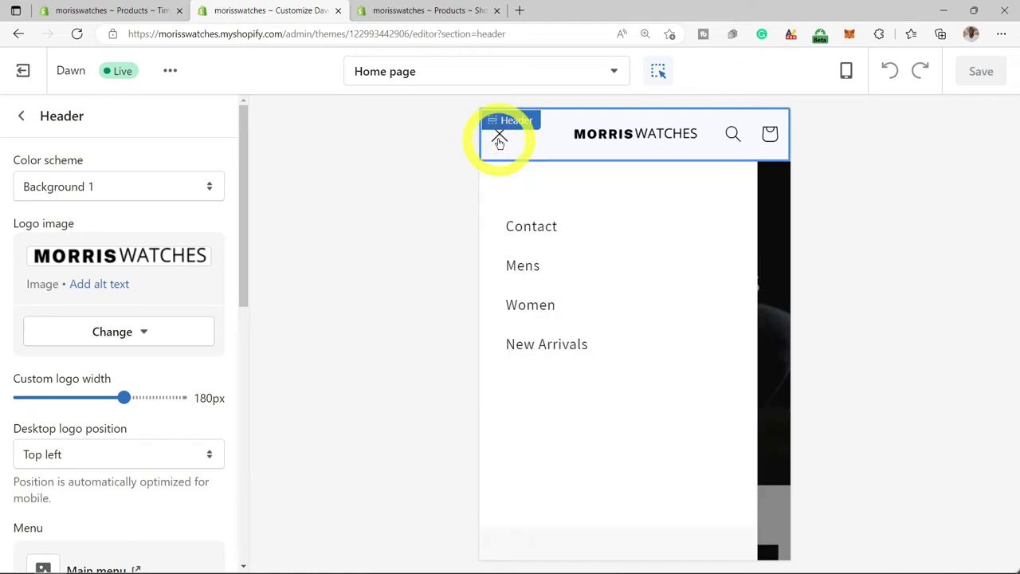
{"action": "left_click", "coordinate": [499, 140]}
Switch the preview to desktop, check the menu drawer, and return to the section list.
{"action": "left_click", "coordinate": [847, 71]}
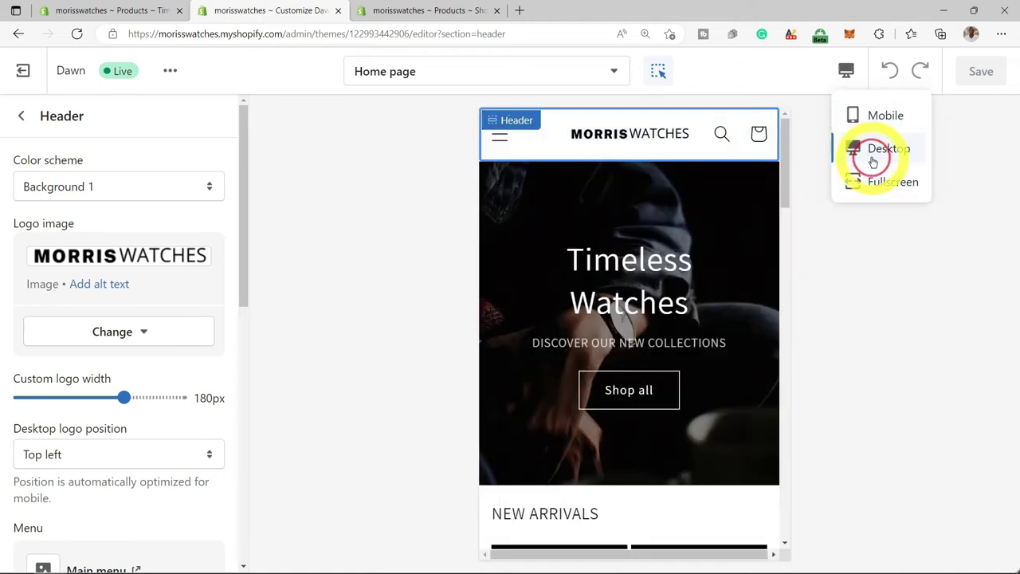
{"action": "left_click", "coordinate": [872, 148]}
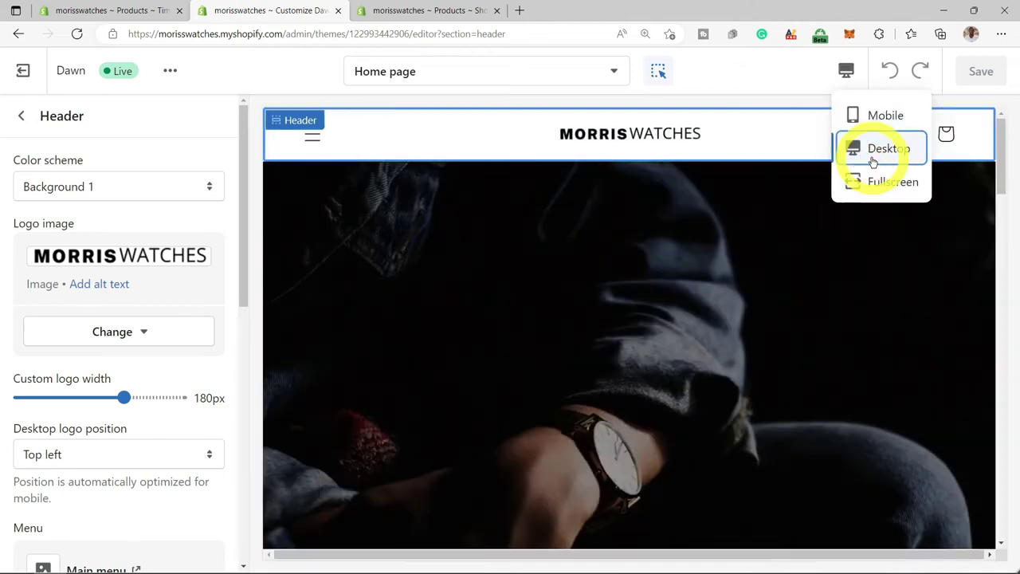
{"action": "left_click", "coordinate": [317, 138]}
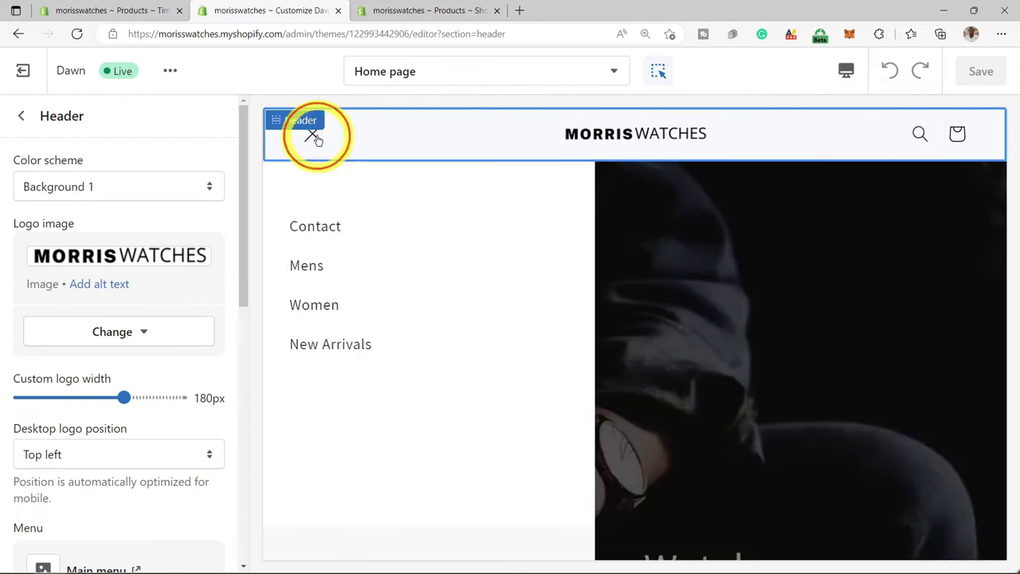
{"action": "left_click", "coordinate": [315, 138]}
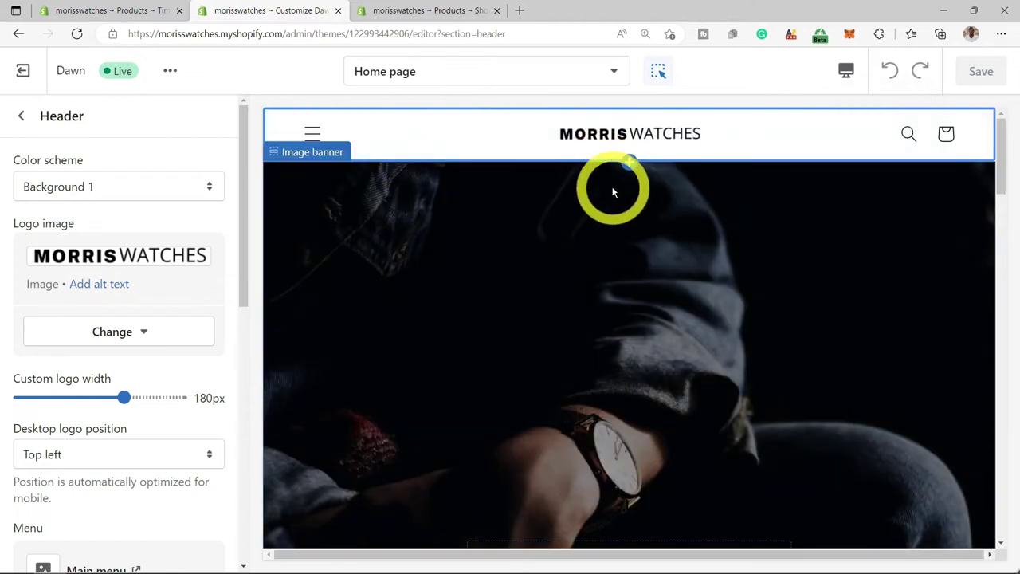
{"action": "left_click", "coordinate": [846, 76]}
{"action": "left_click", "coordinate": [876, 183]}
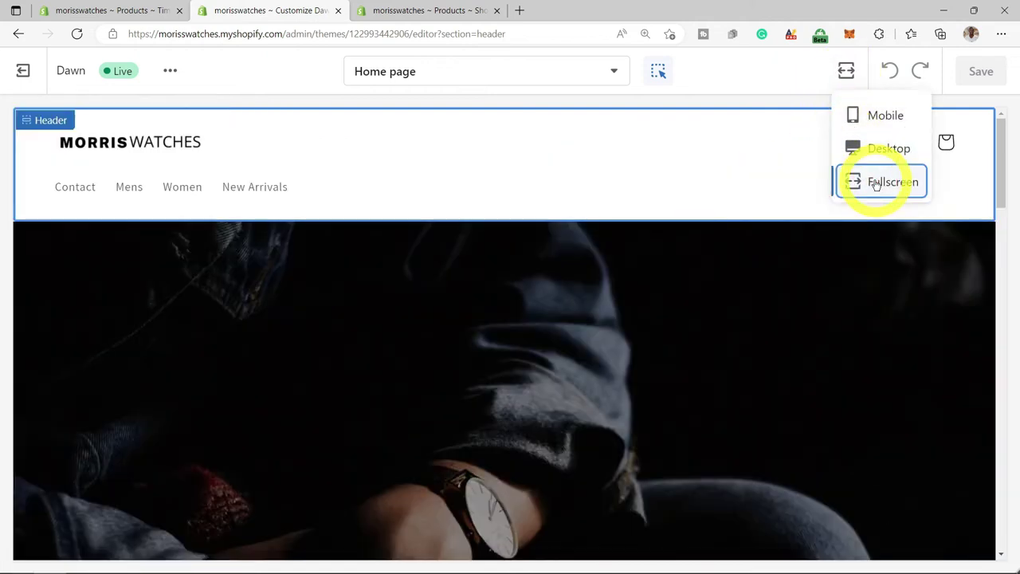
{"action": "left_click", "coordinate": [886, 148]}
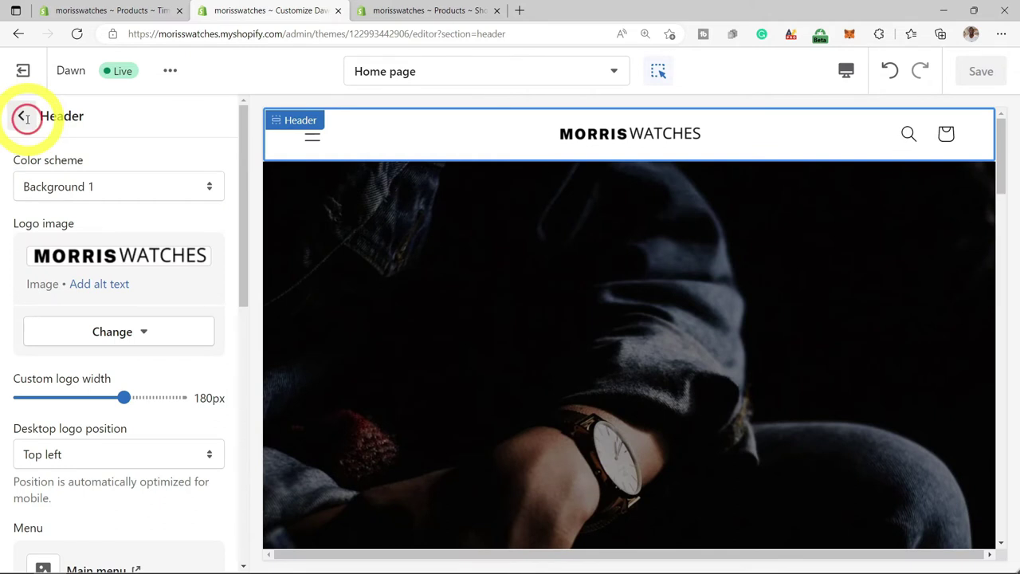
{"action": "left_click", "coordinate": [27, 118]}
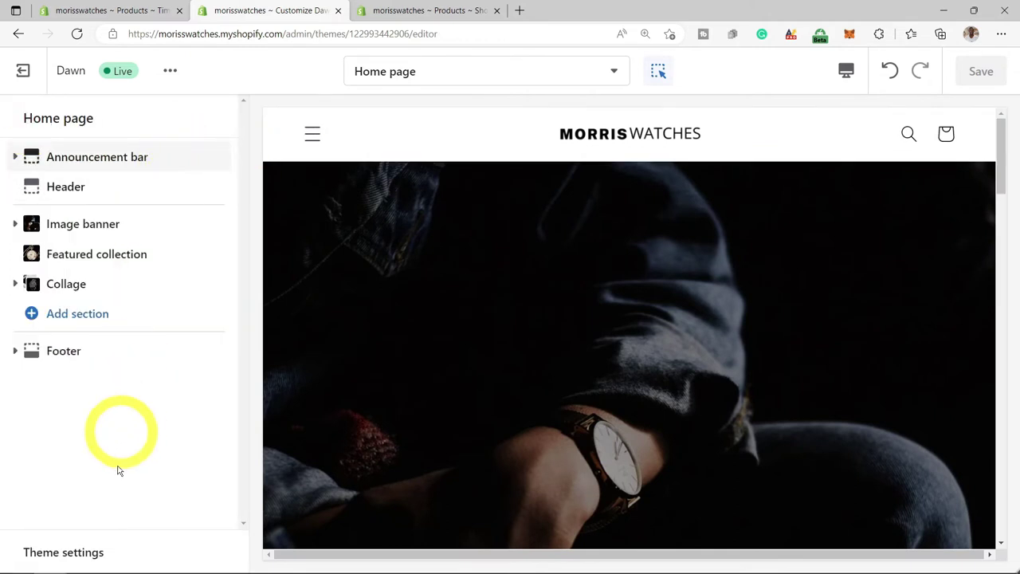
{"action": "left_click", "coordinate": [89, 554]}
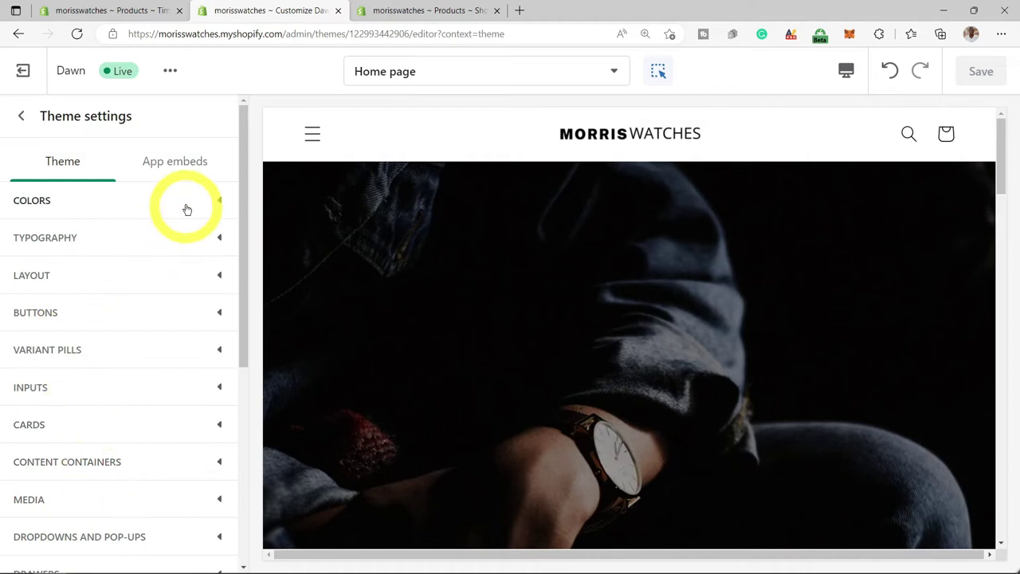
{"action": "left_click", "coordinate": [187, 205]}
{"action": "scroll", "coordinate": [32, 399], "scroll_direction": "down", "scroll_amount": 3}
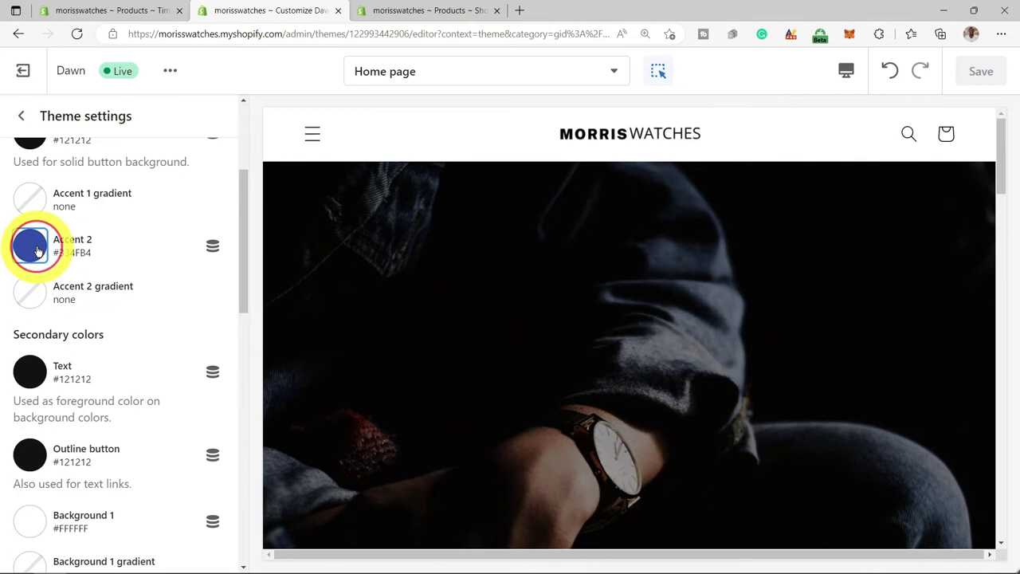
{"action": "left_click", "coordinate": [36, 249]}
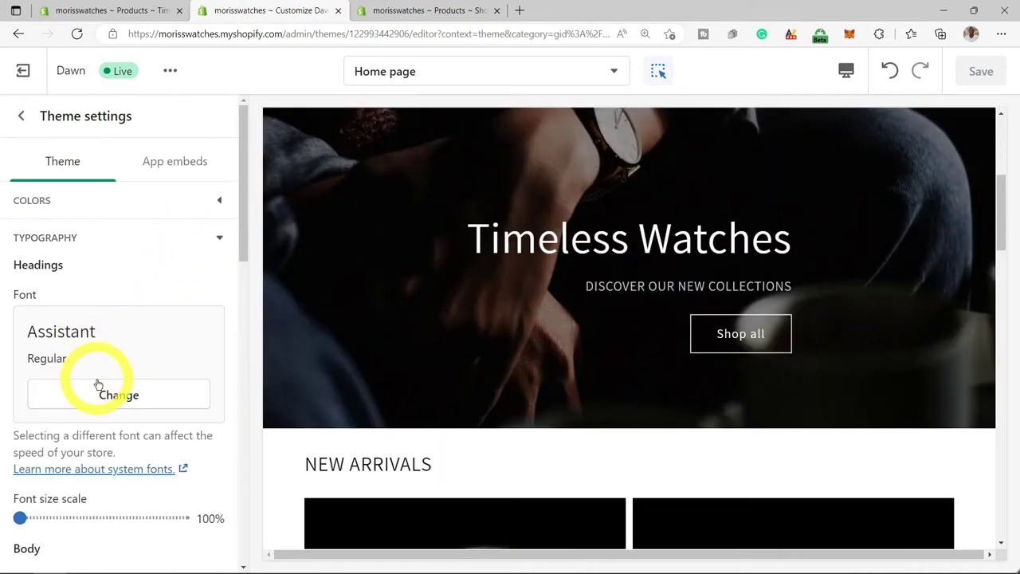
{"action": "scroll", "coordinate": [119, 391], "scroll_direction": "down", "scroll_amount": 5}
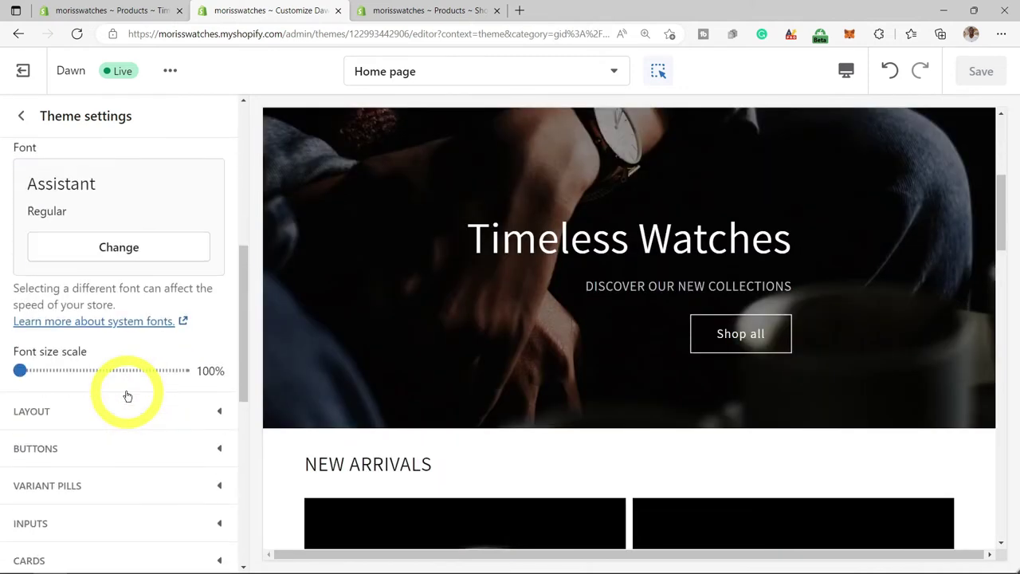
{"action": "left_click", "coordinate": [128, 410]}
{"action": "left_click", "coordinate": [215, 284]}
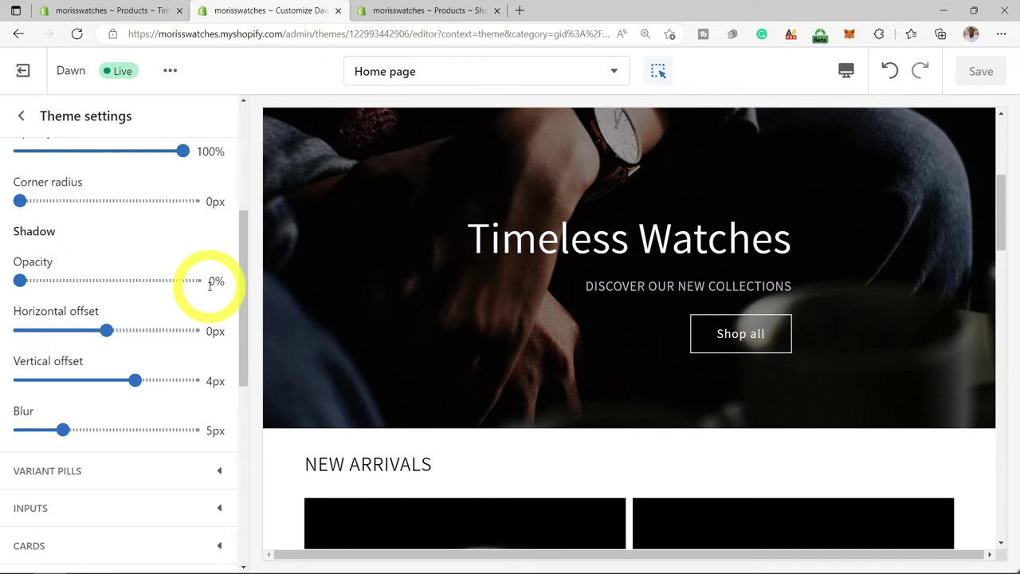
{"action": "scroll", "coordinate": [199, 447], "scroll_direction": "down", "scroll_amount": 2}
{"action": "left_click", "coordinate": [195, 400]}
{"action": "scroll", "coordinate": [196, 401], "scroll_direction": "down", "scroll_amount": 8}
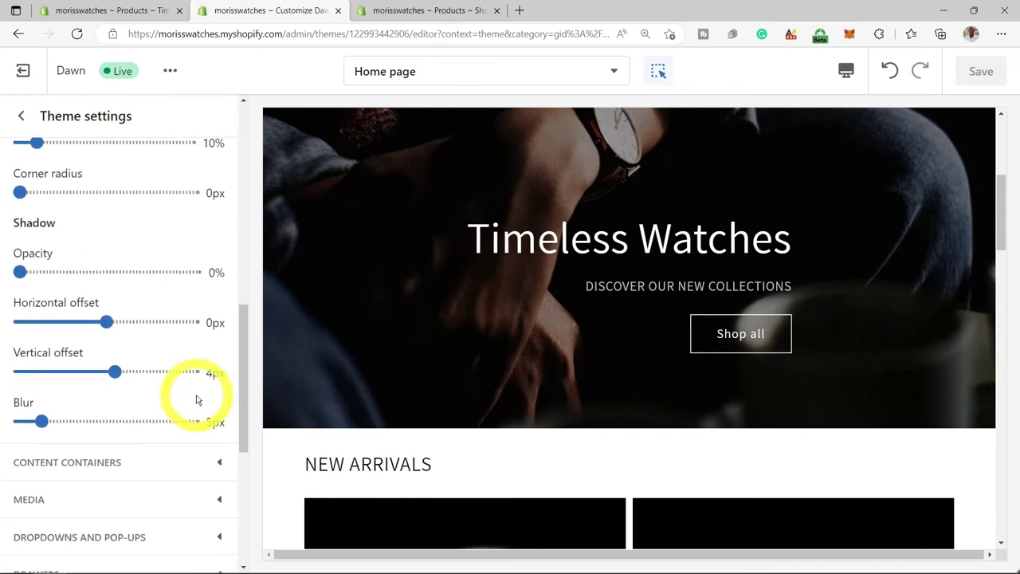
{"action": "scroll", "coordinate": [198, 400], "scroll_direction": "down", "scroll_amount": 1}
{"action": "scroll", "coordinate": [207, 391], "scroll_direction": "down", "scroll_amount": 1}
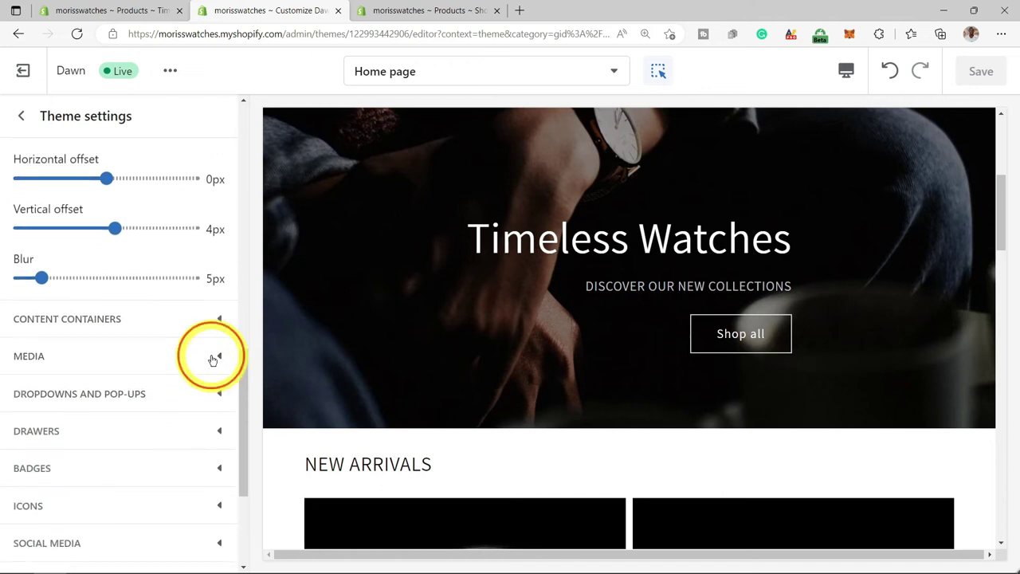
{"action": "scroll", "coordinate": [216, 359], "scroll_direction": "down", "scroll_amount": 2}
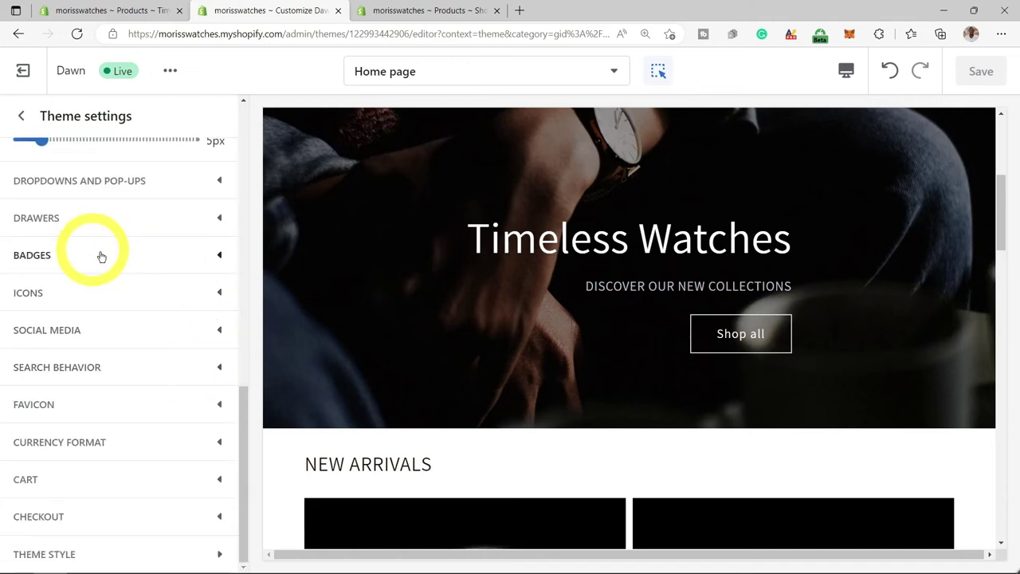
{"action": "left_click", "coordinate": [155, 330]}
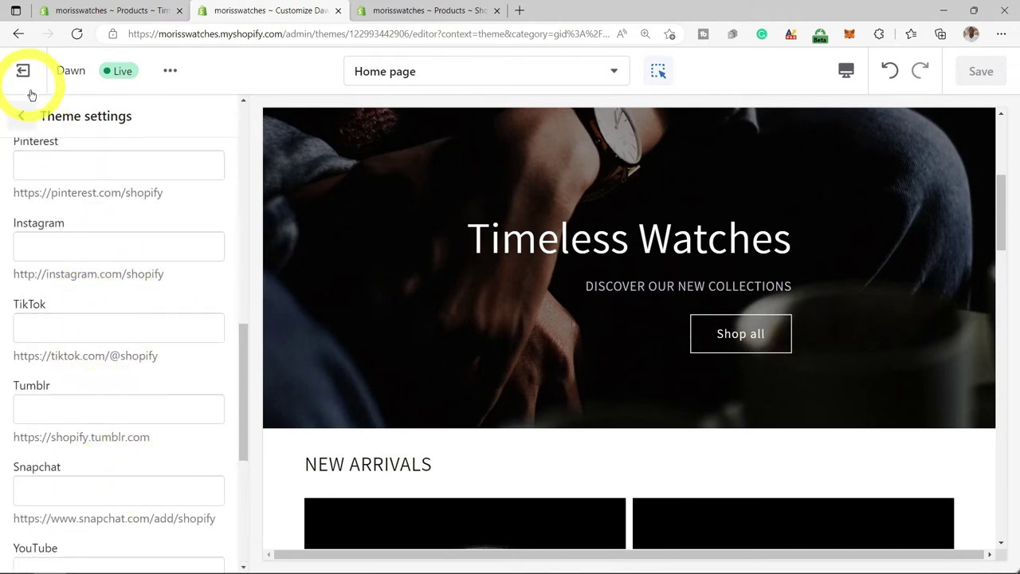
{"action": "left_click", "coordinate": [20, 116]}
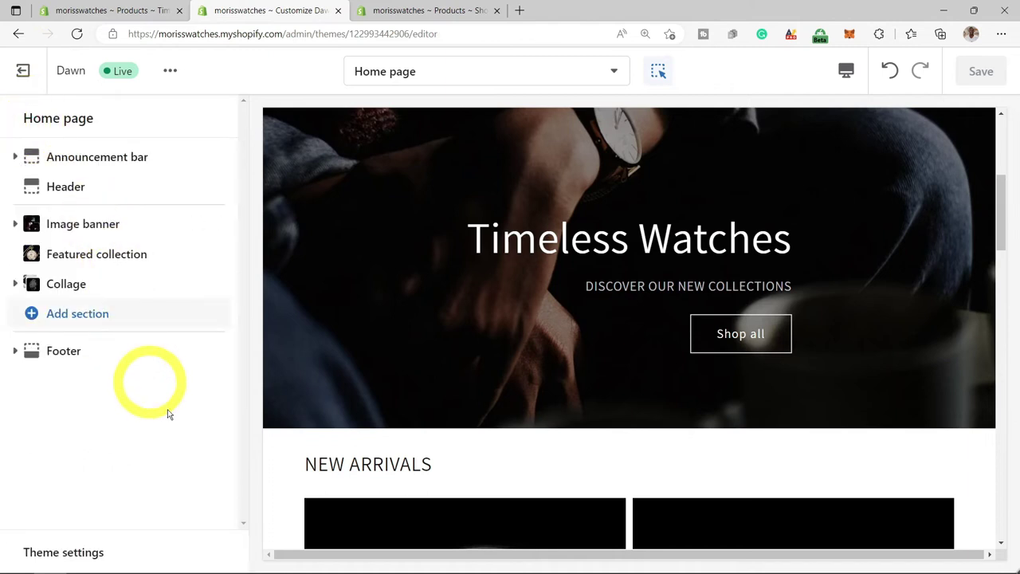
{"action": "left_click", "coordinate": [75, 552]}
{"action": "scroll", "coordinate": [144, 375], "scroll_direction": "down", "scroll_amount": 5}
{"action": "scroll", "coordinate": [146, 375], "scroll_direction": "down", "scroll_amount": 2}
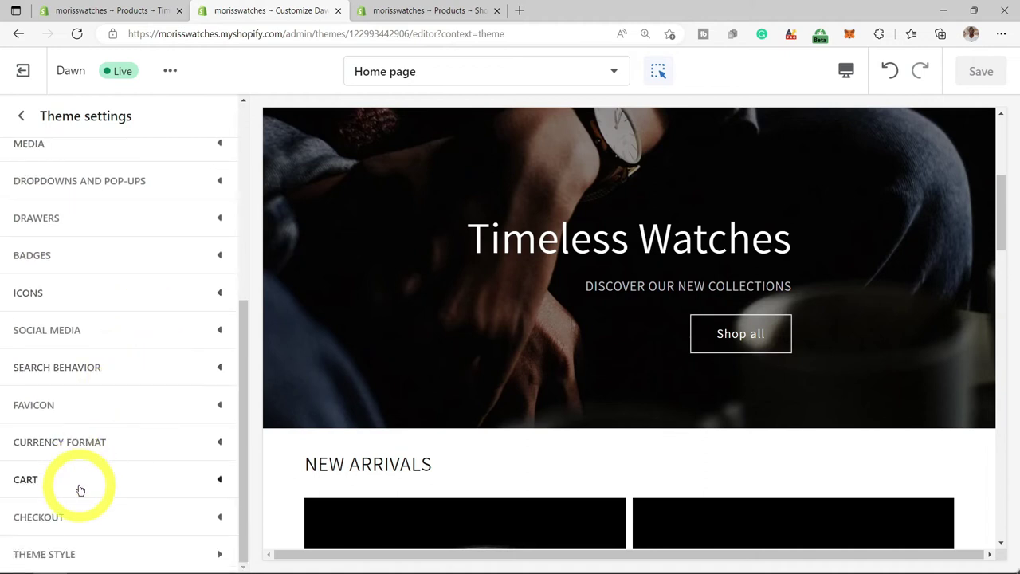
{"action": "left_click", "coordinate": [91, 405]}
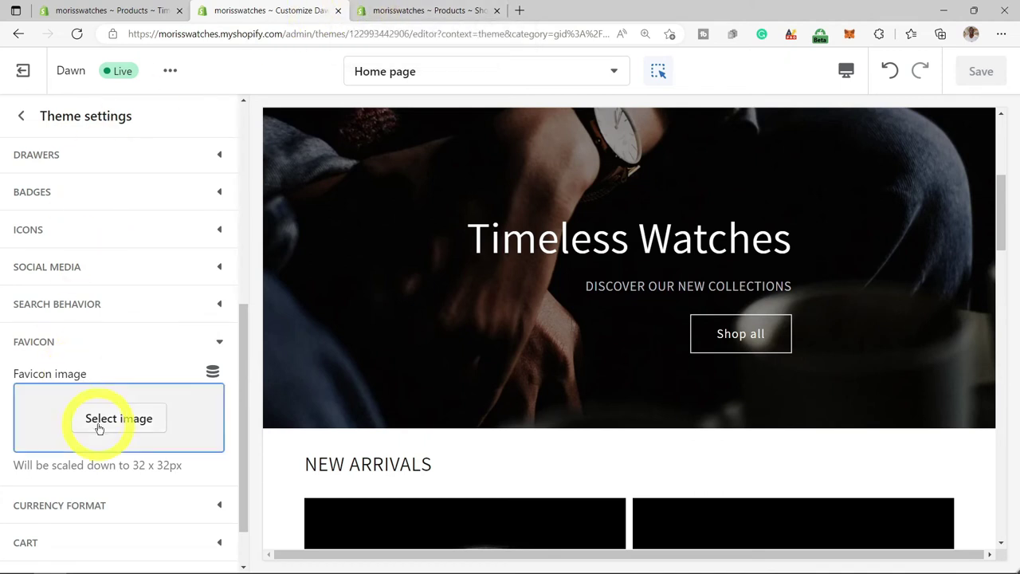
{"action": "scroll", "coordinate": [107, 422], "scroll_direction": "down", "scroll_amount": 1}
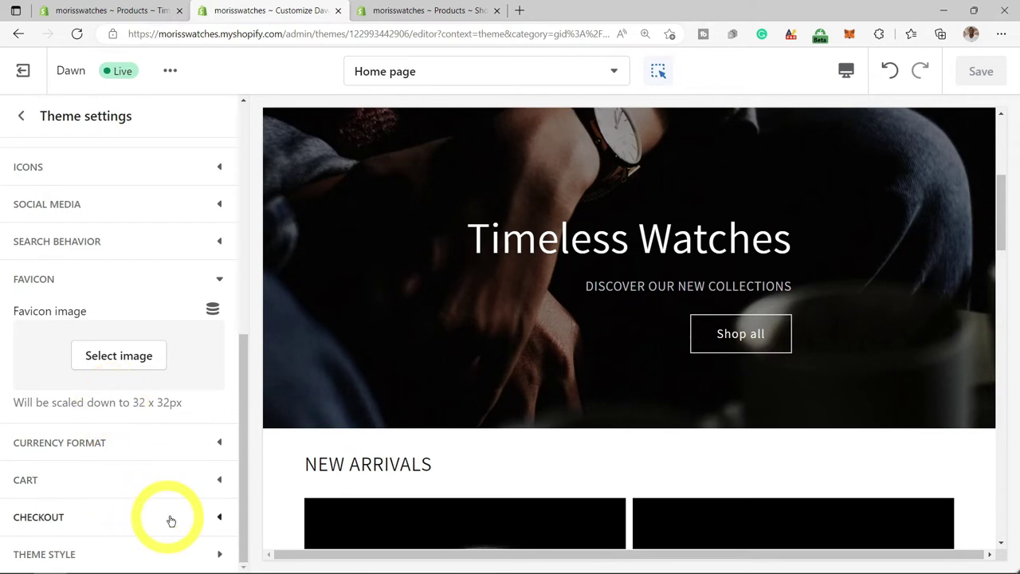
{"action": "left_click", "coordinate": [200, 517]}
{"action": "scroll", "coordinate": [148, 404], "scroll_direction": "down", "scroll_amount": 3}
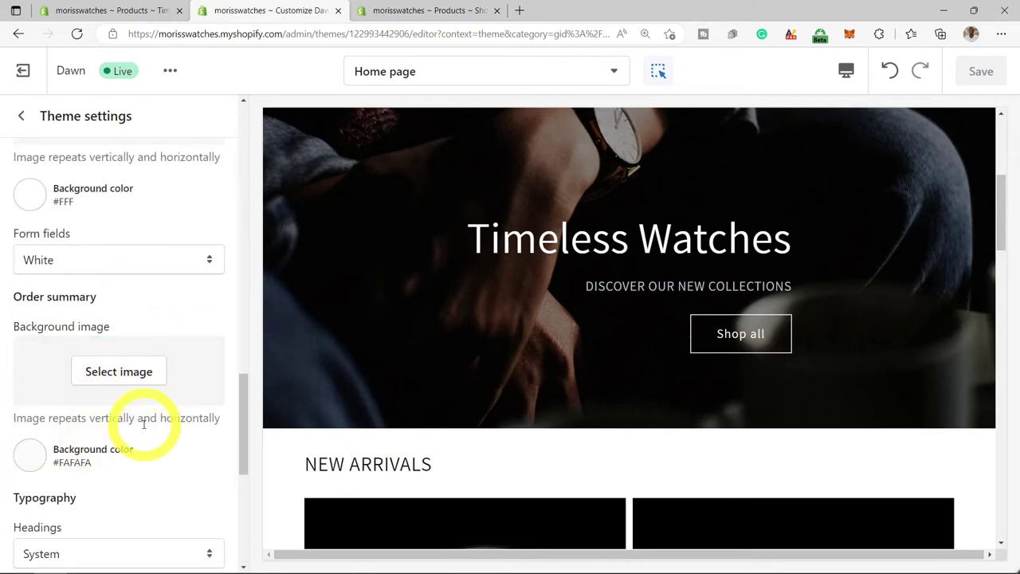
{"action": "scroll", "coordinate": [141, 422], "scroll_direction": "down", "scroll_amount": 4}
{"action": "scroll", "coordinate": [143, 431], "scroll_direction": "down", "scroll_amount": 2}
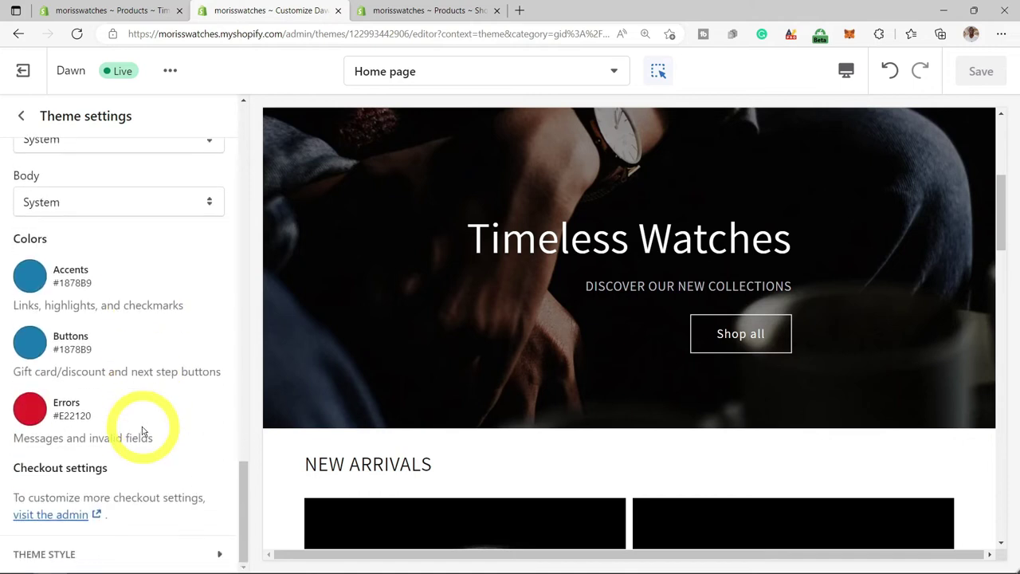
{"action": "scroll", "coordinate": [143, 433], "scroll_direction": "up", "scroll_amount": 5}
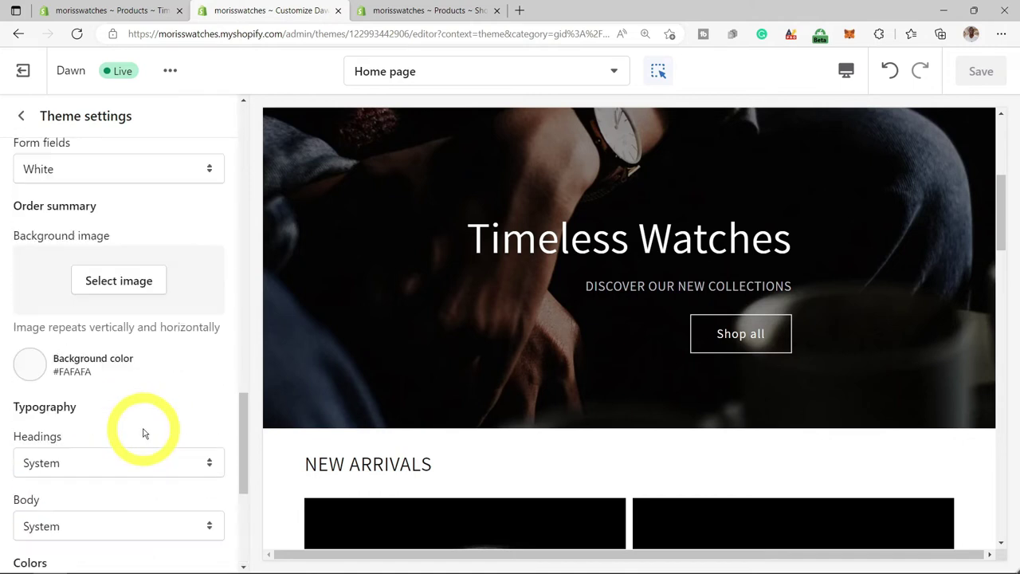
{"action": "left_click", "coordinate": [32, 121]}
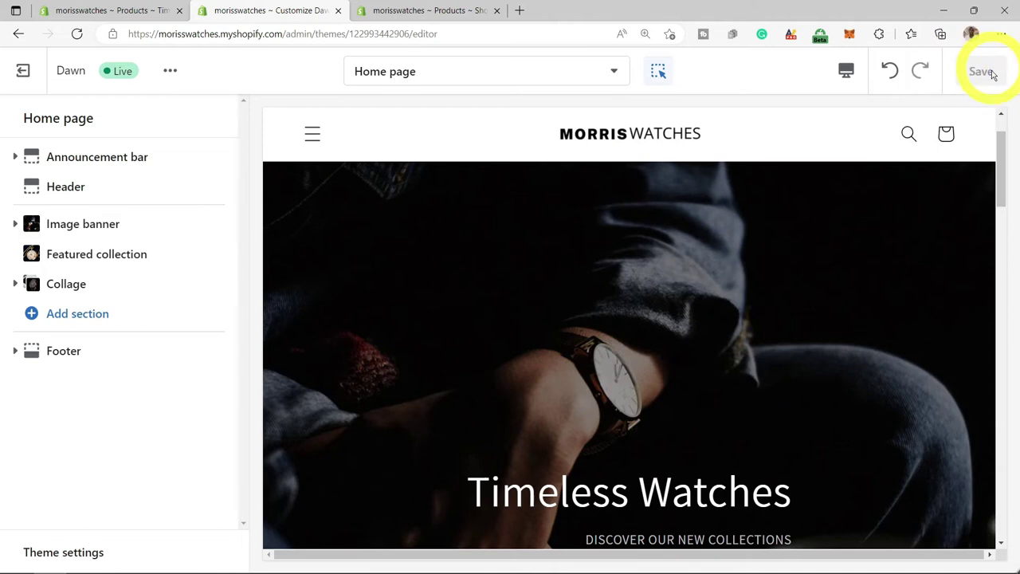
Select the Header section and preview the MORRIS WATCHES home page in Mobile layout.
{"action": "left_click", "coordinate": [810, 151]}
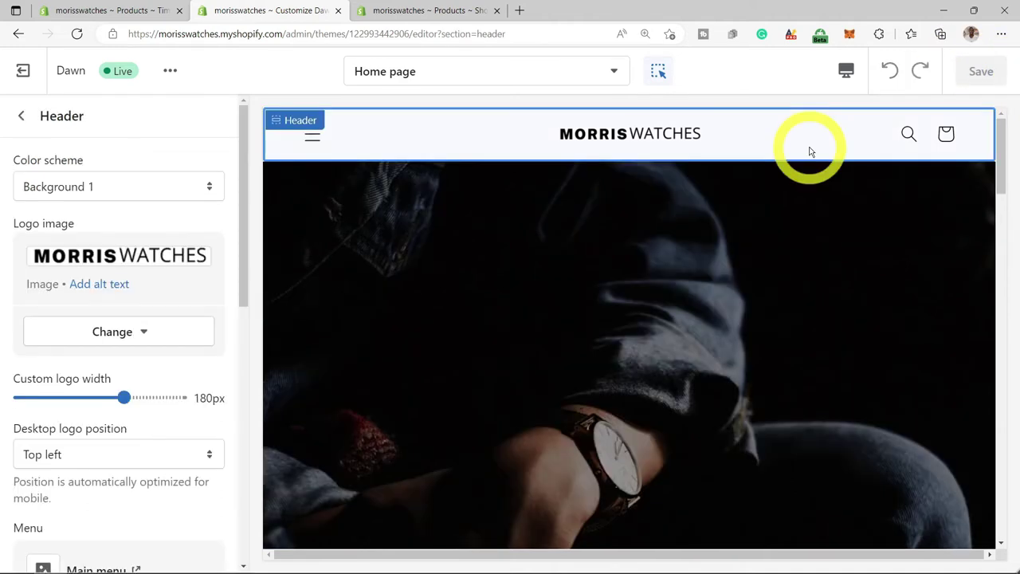
{"action": "left_click", "coordinate": [846, 71]}
{"action": "left_click", "coordinate": [880, 119]}
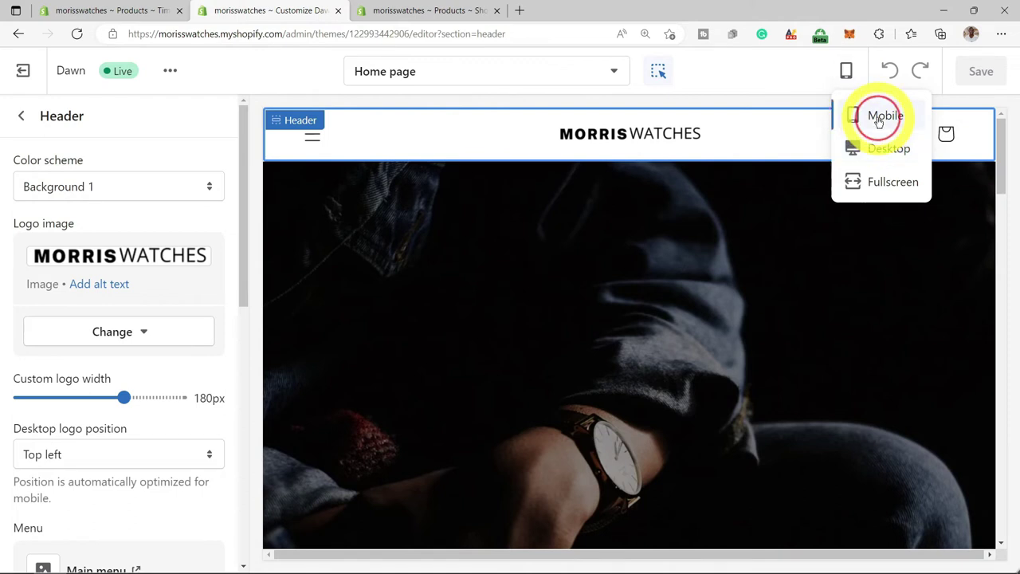
{"action": "scroll", "coordinate": [679, 264], "scroll_direction": "down", "scroll_amount": 5}
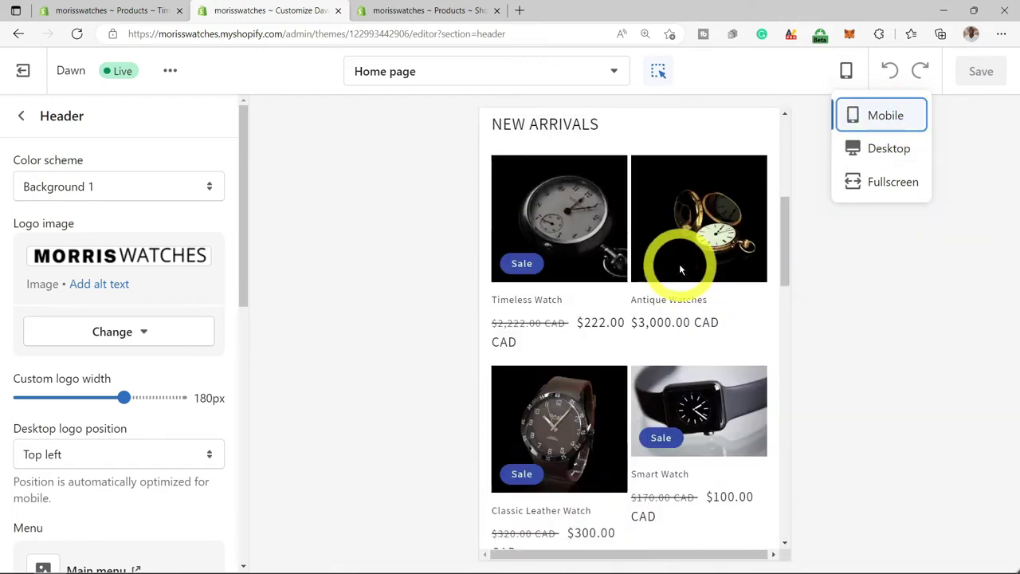
{"action": "scroll", "coordinate": [679, 263], "scroll_direction": "down", "scroll_amount": 10}
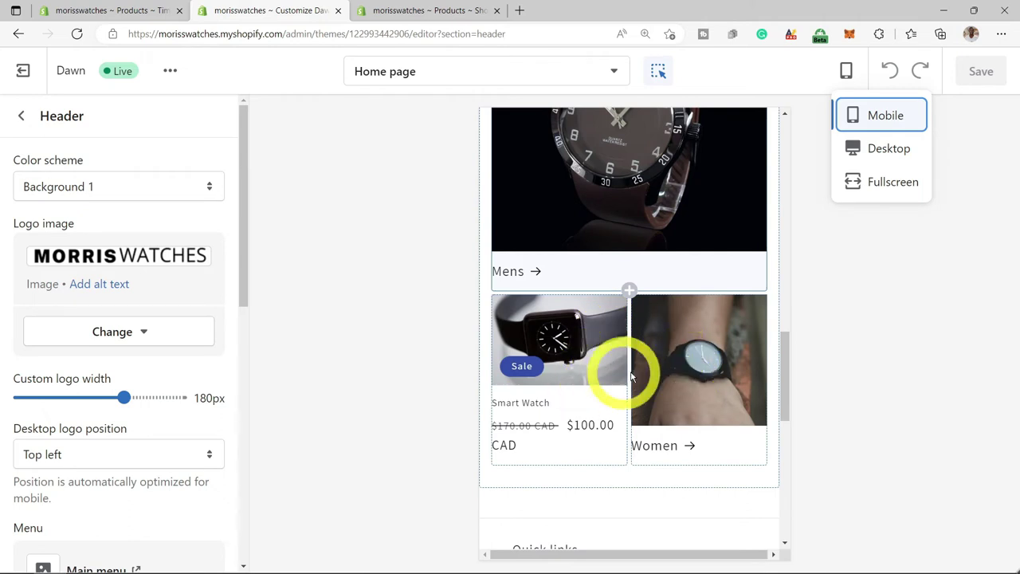
{"action": "scroll", "coordinate": [630, 376], "scroll_direction": "up", "scroll_amount": 6}
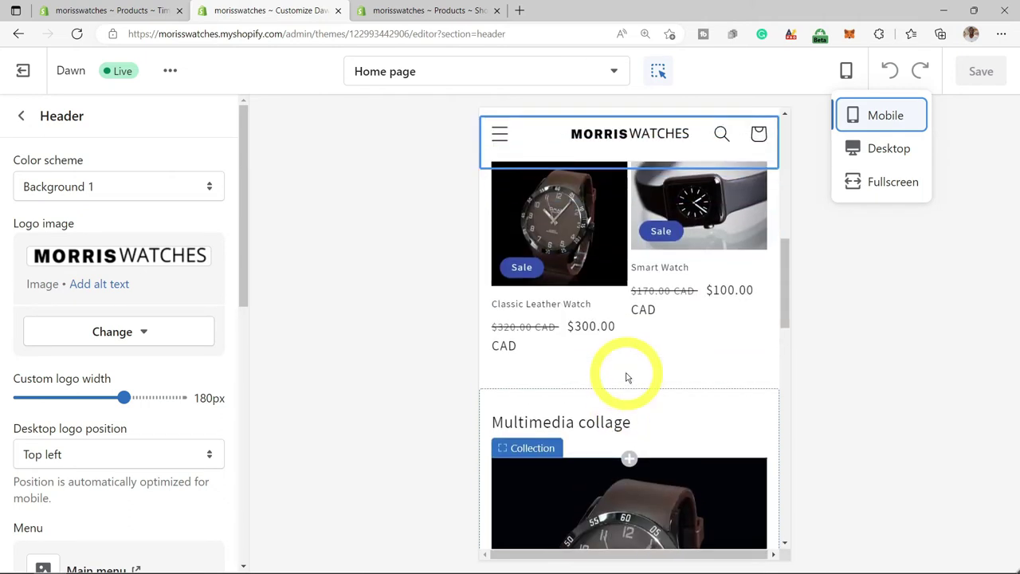
{"action": "scroll", "coordinate": [627, 377], "scroll_direction": "up", "scroll_amount": 3}
{"action": "scroll", "coordinate": [626, 375], "scroll_direction": "up", "scroll_amount": 1}
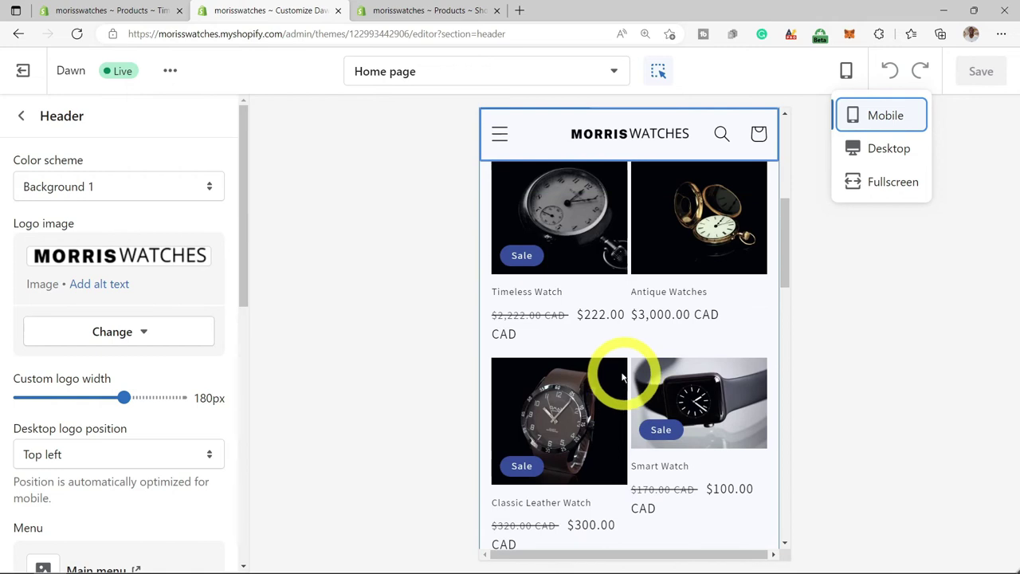
{"action": "scroll", "coordinate": [577, 364], "scroll_direction": "up", "scroll_amount": 3}
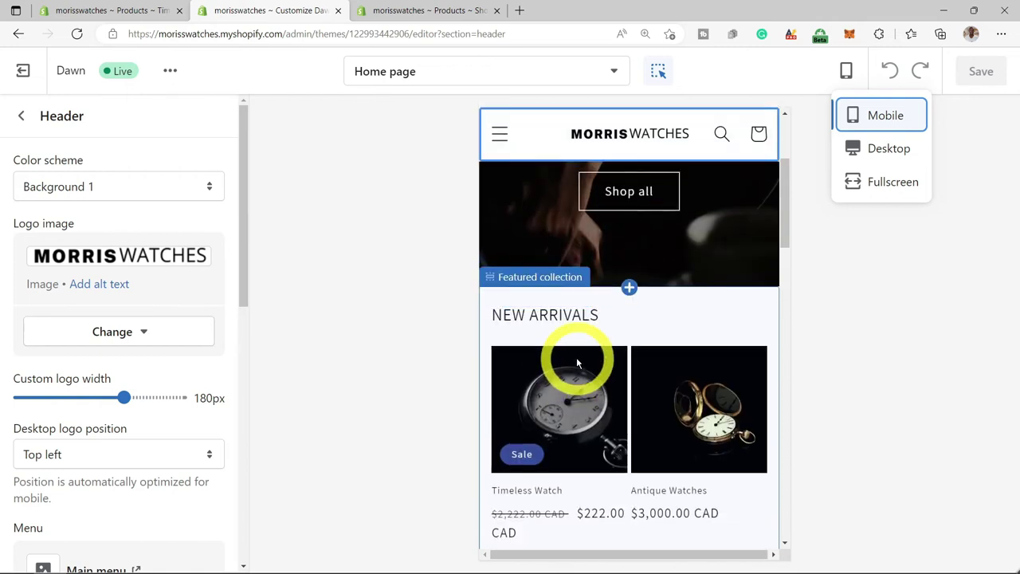
Set the Featured collection to 1 column on mobile and scroll the preview to the footer.
{"action": "left_click", "coordinate": [548, 285]}
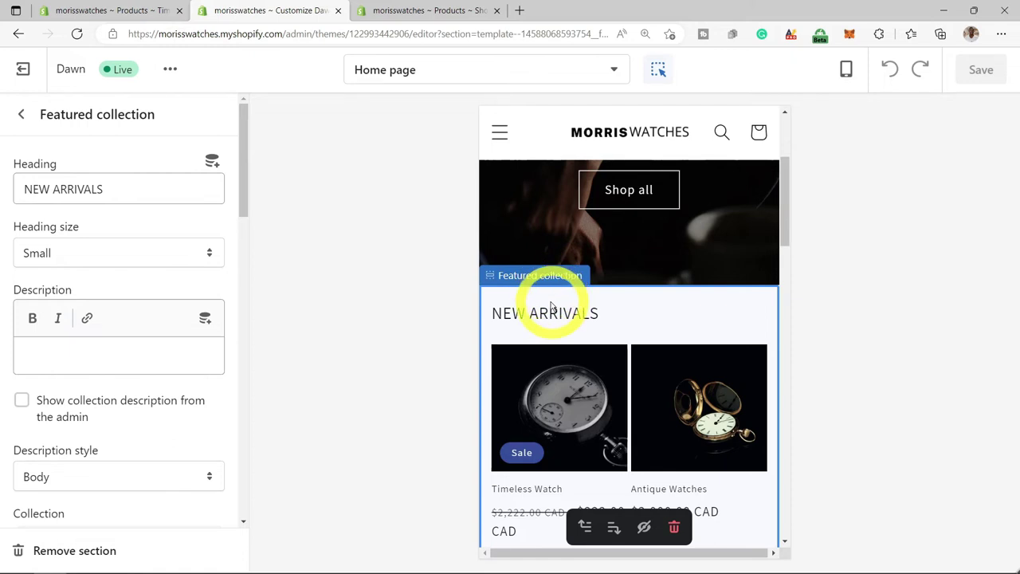
{"action": "scroll", "coordinate": [155, 375], "scroll_direction": "down", "scroll_amount": 4}
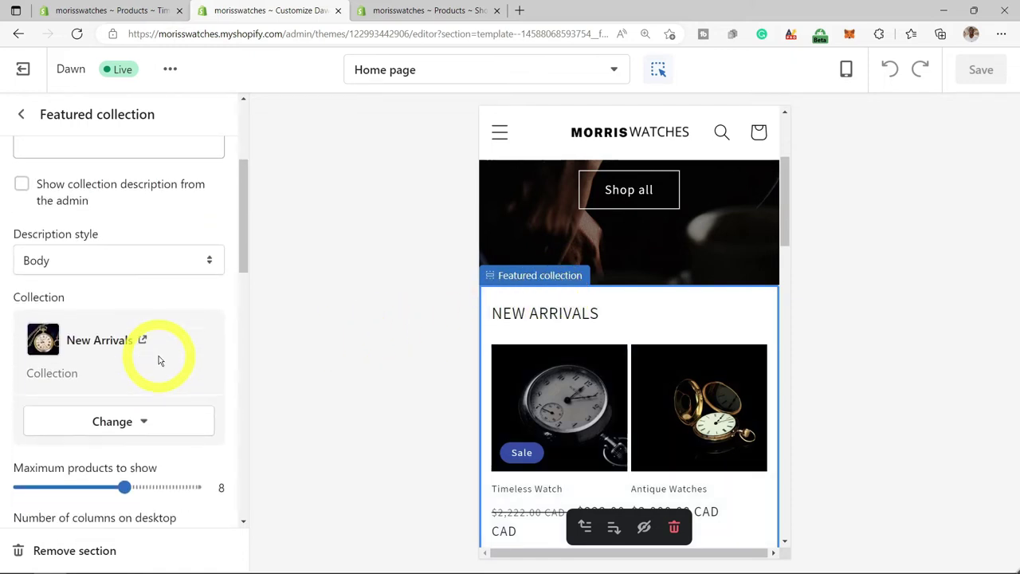
{"action": "scroll", "coordinate": [164, 359], "scroll_direction": "down", "scroll_amount": 2}
{"action": "scroll", "coordinate": [181, 358], "scroll_direction": "down", "scroll_amount": 4}
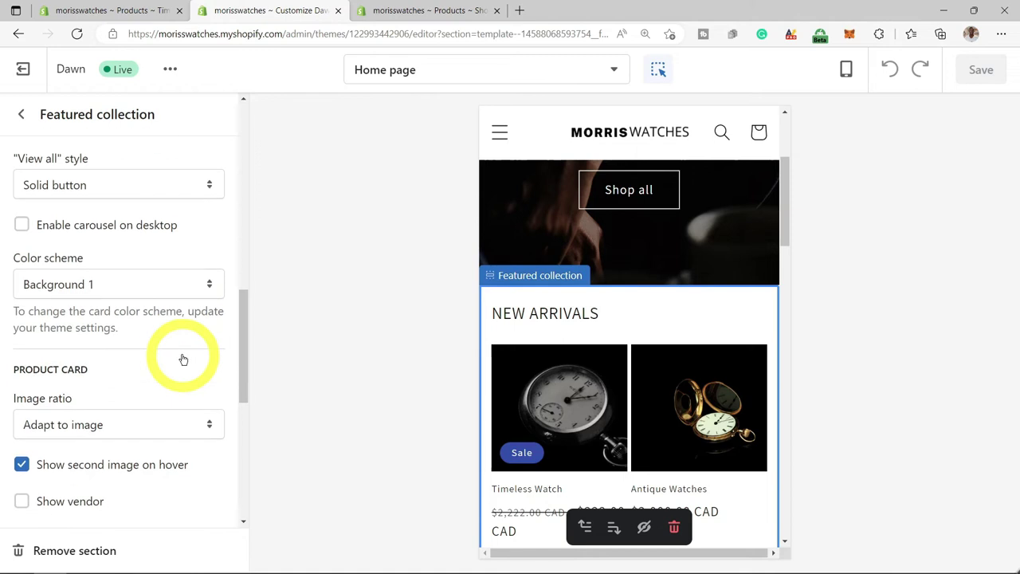
{"action": "scroll", "coordinate": [182, 359], "scroll_direction": "down", "scroll_amount": 4}
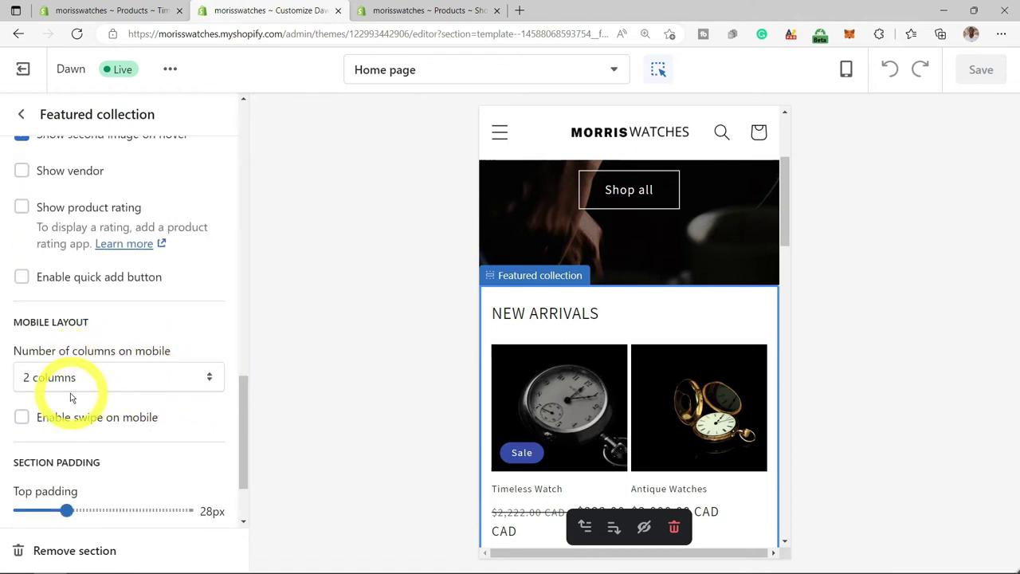
{"action": "left_click", "coordinate": [208, 380]}
{"action": "left_click", "coordinate": [111, 401]}
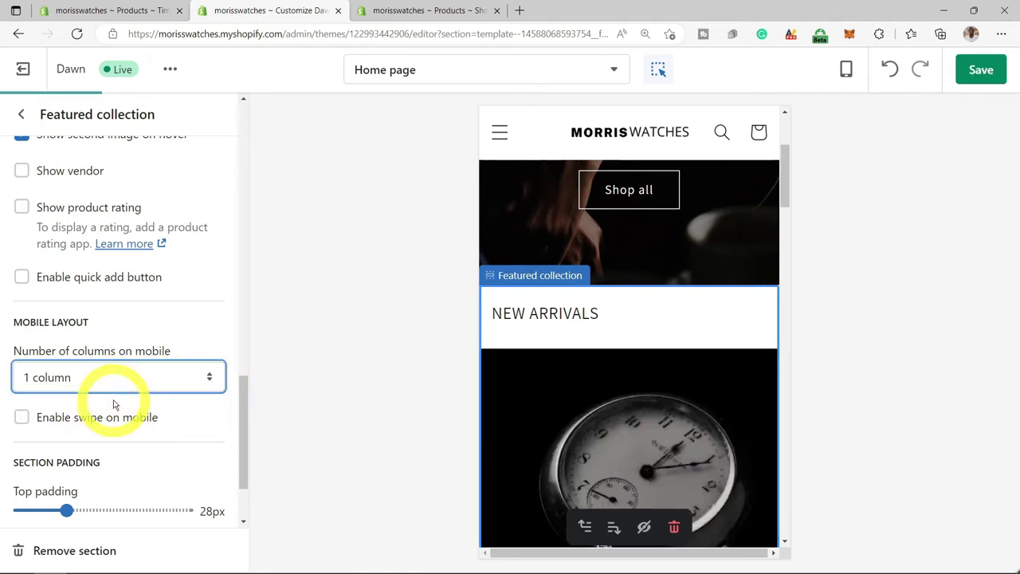
{"action": "scroll", "coordinate": [689, 387], "scroll_direction": "down", "scroll_amount": 6}
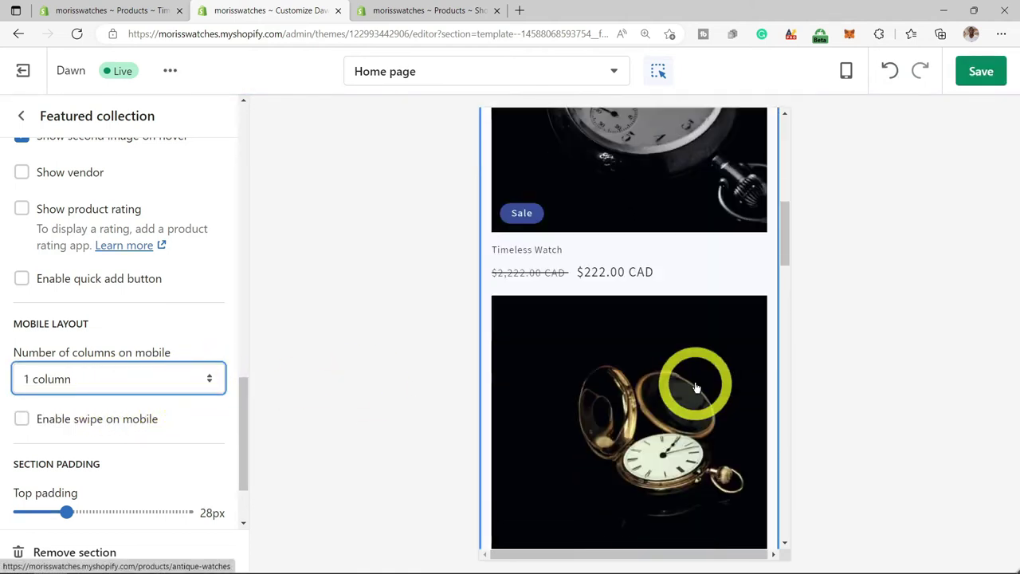
{"action": "scroll", "coordinate": [695, 387], "scroll_direction": "down", "scroll_amount": 10}
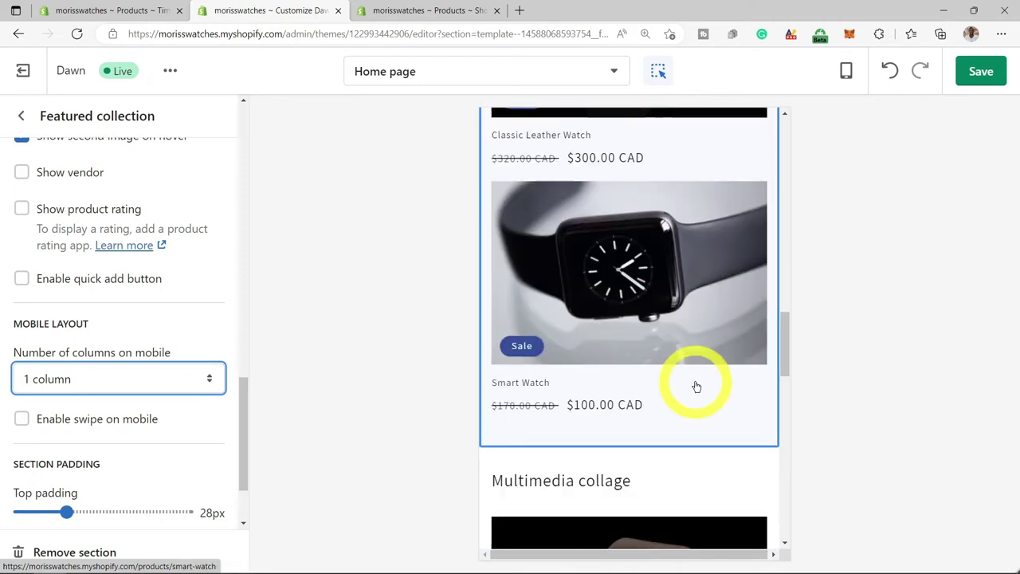
{"action": "scroll", "coordinate": [696, 387], "scroll_direction": "down", "scroll_amount": 5}
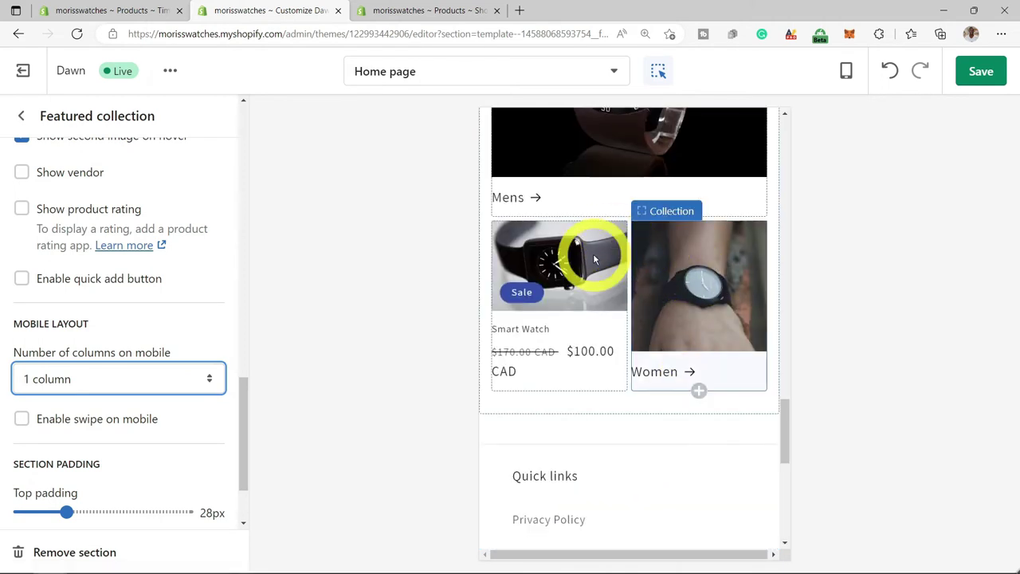
Select the Multimedia collage section and set its mobile layout to Column.
{"action": "left_click", "coordinate": [615, 271]}
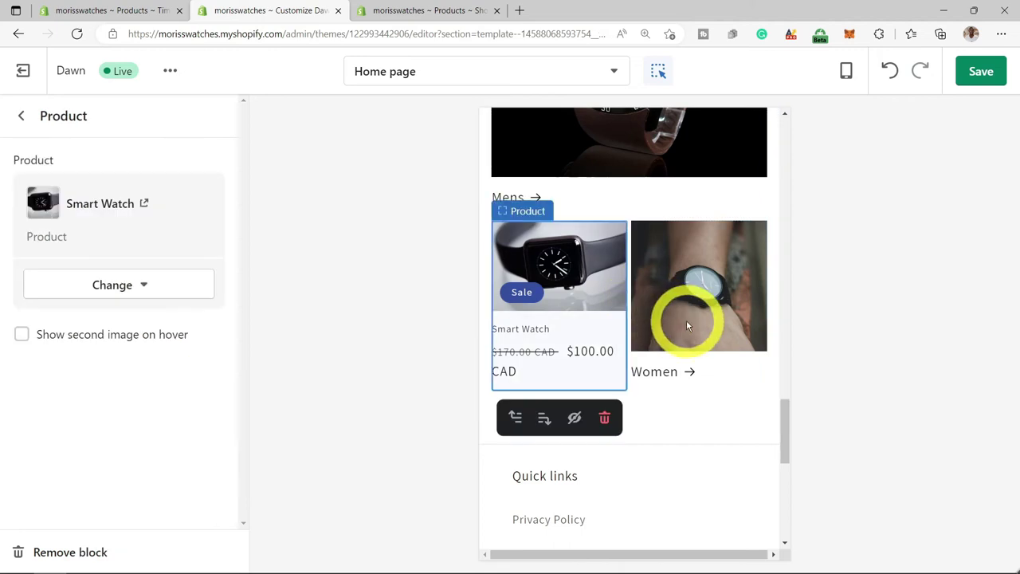
{"action": "scroll", "coordinate": [587, 291], "scroll_direction": "up", "scroll_amount": 4}
{"action": "left_click", "coordinate": [587, 291]}
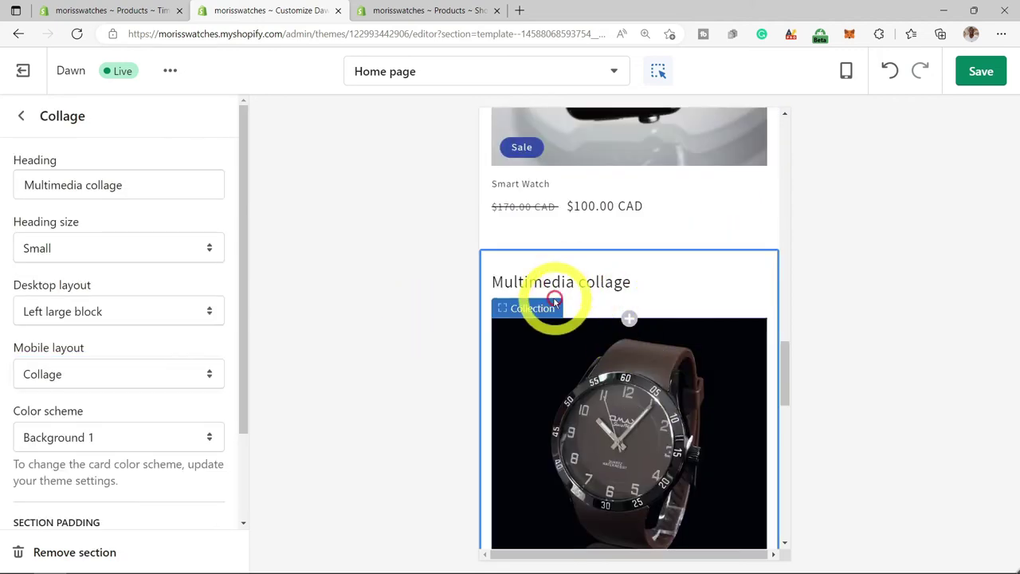
{"action": "scroll", "coordinate": [212, 406], "scroll_direction": "down", "scroll_amount": 1}
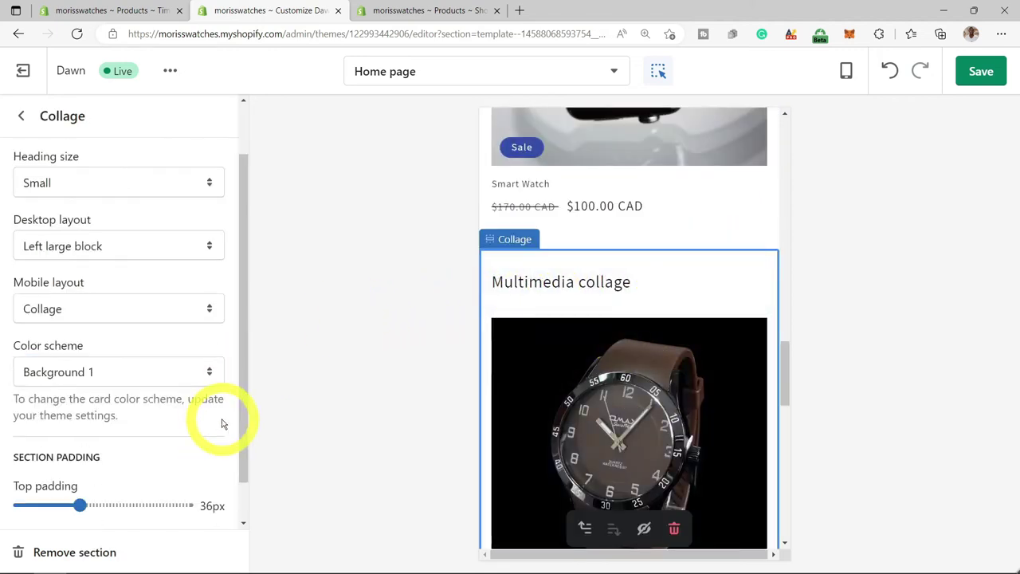
{"action": "left_click", "coordinate": [209, 309]}
{"action": "left_click", "coordinate": [134, 353]}
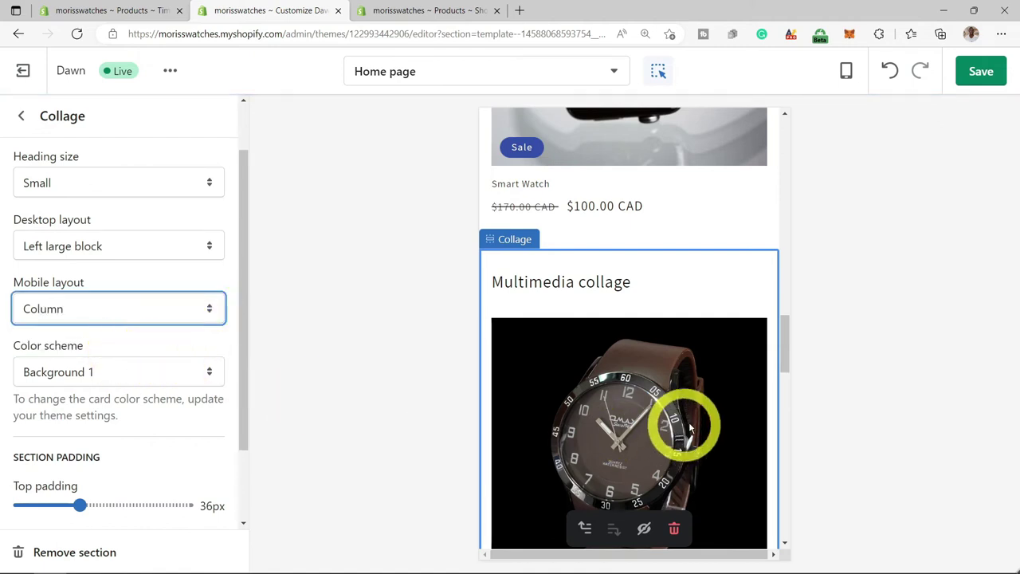
Save the theme changes and return to the home page section list.
{"action": "scroll", "coordinate": [752, 426], "scroll_direction": "down", "scroll_amount": 5}
{"action": "scroll", "coordinate": [752, 428], "scroll_direction": "down", "scroll_amount": 5}
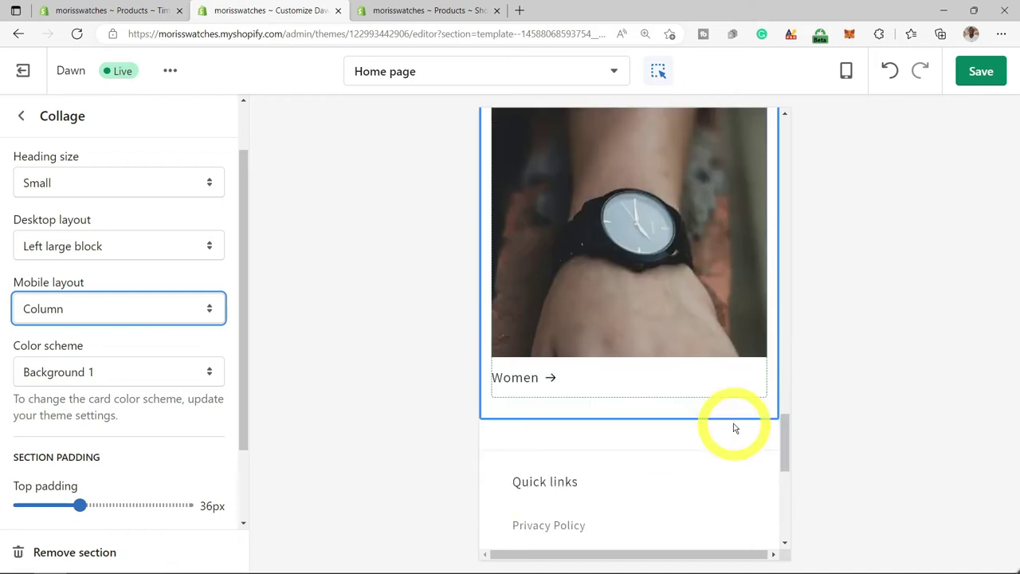
{"action": "scroll", "coordinate": [725, 434], "scroll_direction": "up", "scroll_amount": 10}
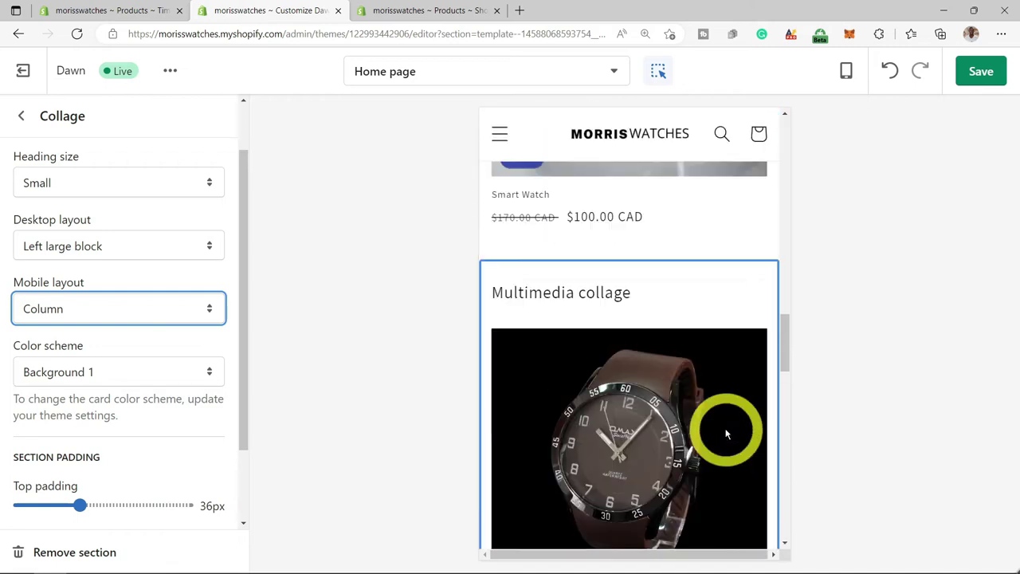
{"action": "scroll", "coordinate": [725, 434], "scroll_direction": "up", "scroll_amount": 8}
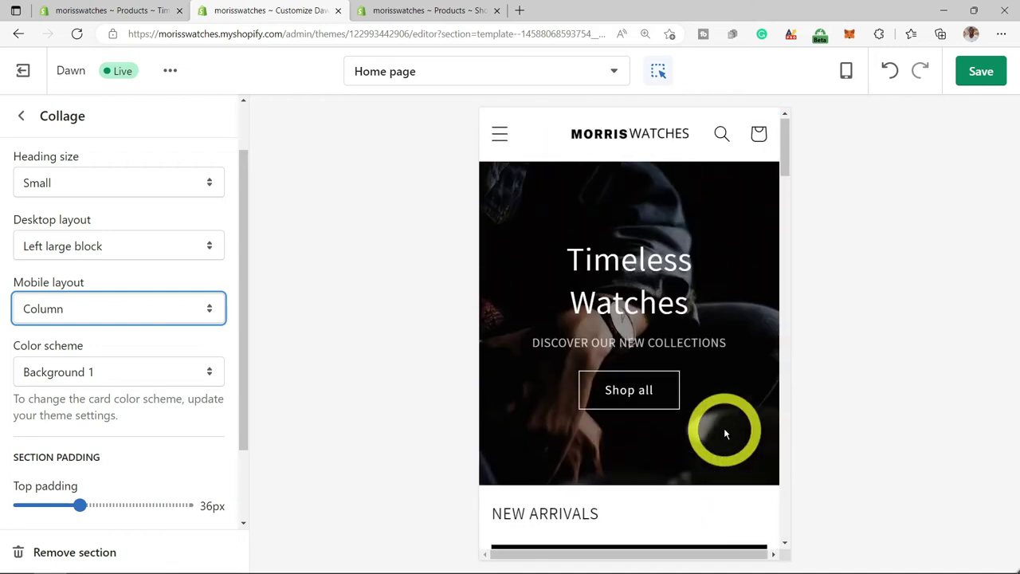
{"action": "left_click", "coordinate": [975, 72]}
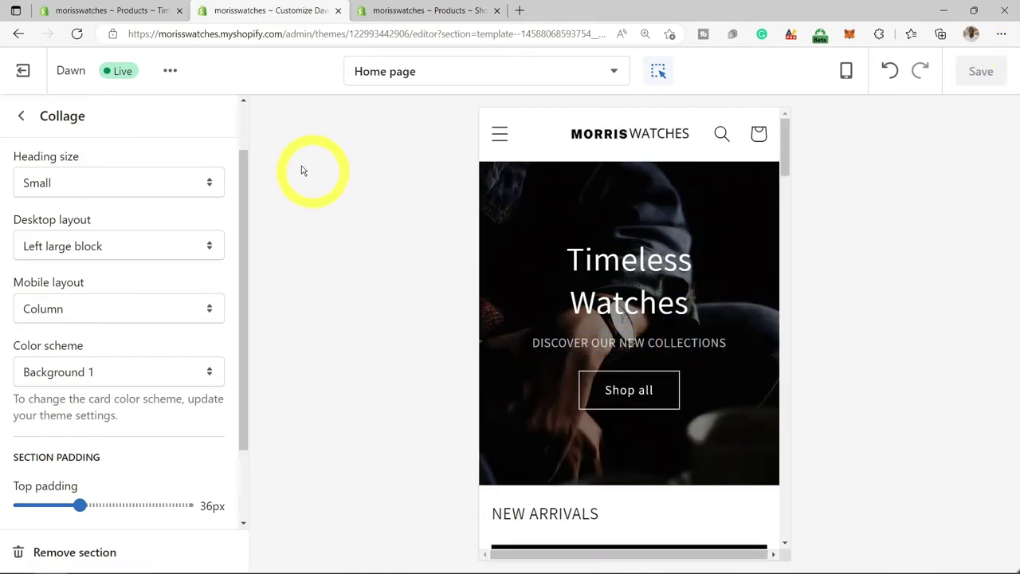
{"action": "left_click", "coordinate": [24, 118]}
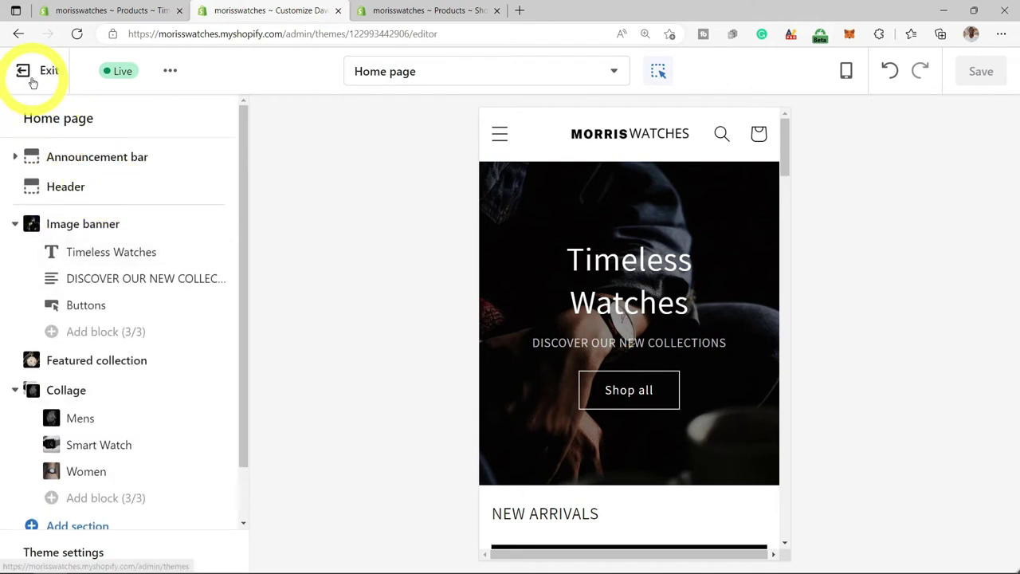
Exit the theme editor and paste 'Morris Watches' as the Preferences homepage title.
{"action": "left_click", "coordinate": [32, 83]}
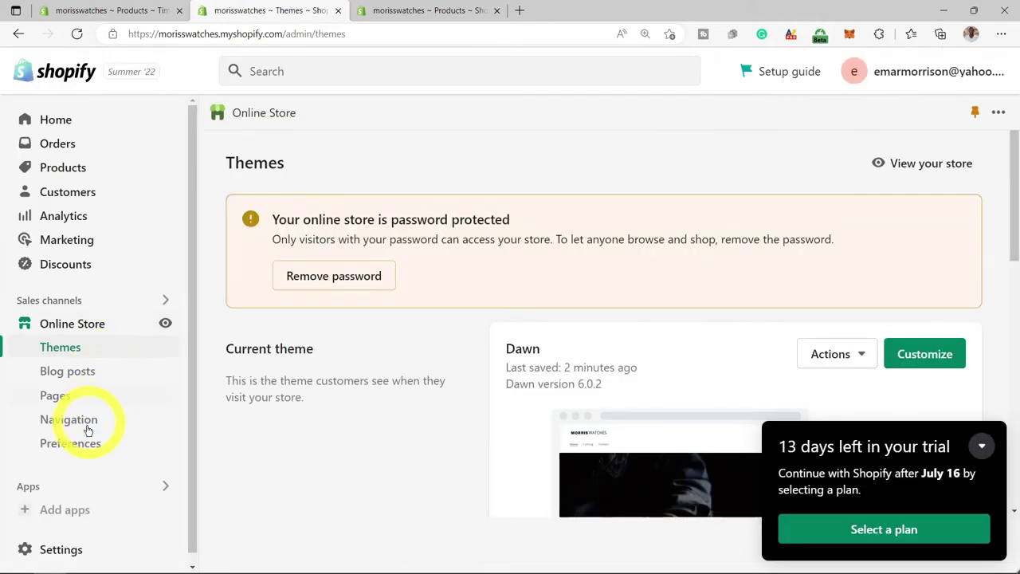
{"action": "left_click", "coordinate": [71, 444]}
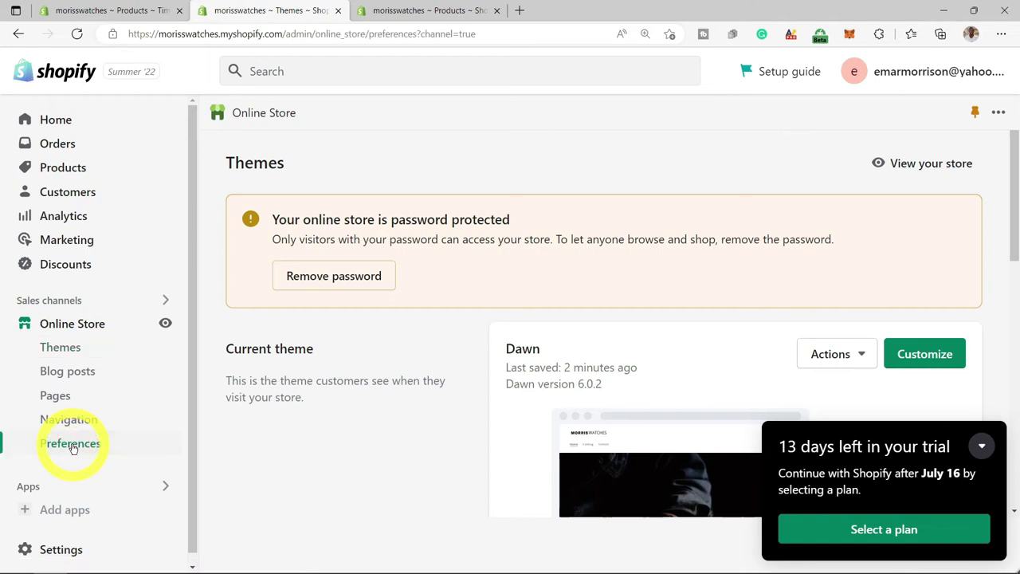
{"action": "left_click", "coordinate": [540, 246]}
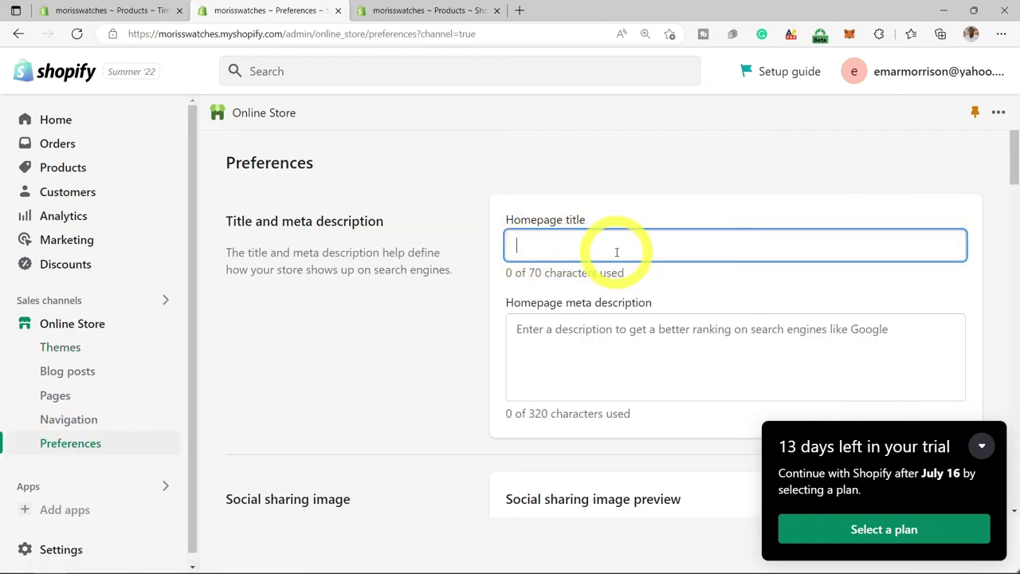
{"action": "type", "text": "Morris Watches"}
{"action": "left_click", "coordinate": [571, 327]}
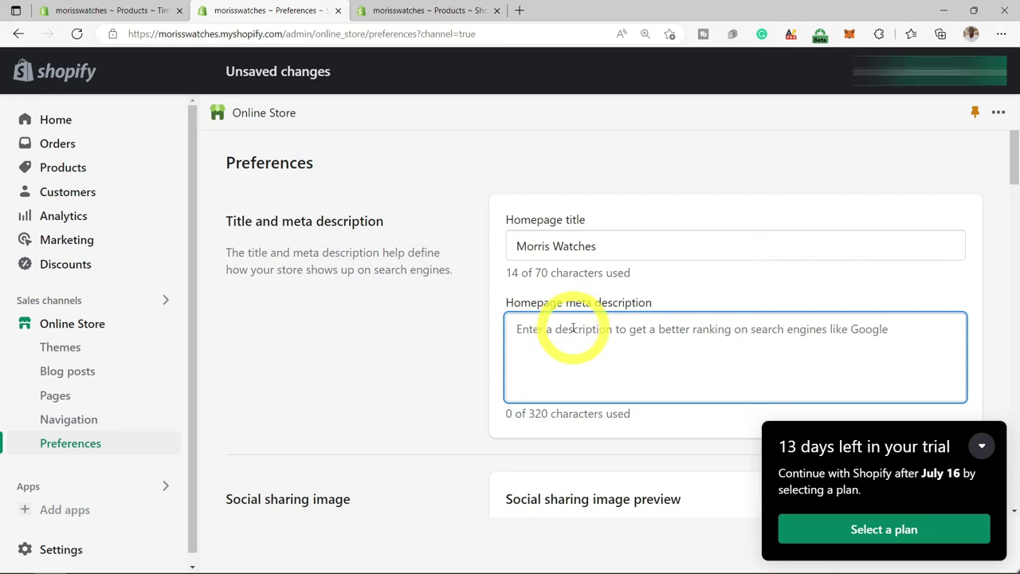
Copy the social sharing image explanation text.
{"action": "scroll", "coordinate": [572, 327], "scroll_direction": "down", "scroll_amount": 1}
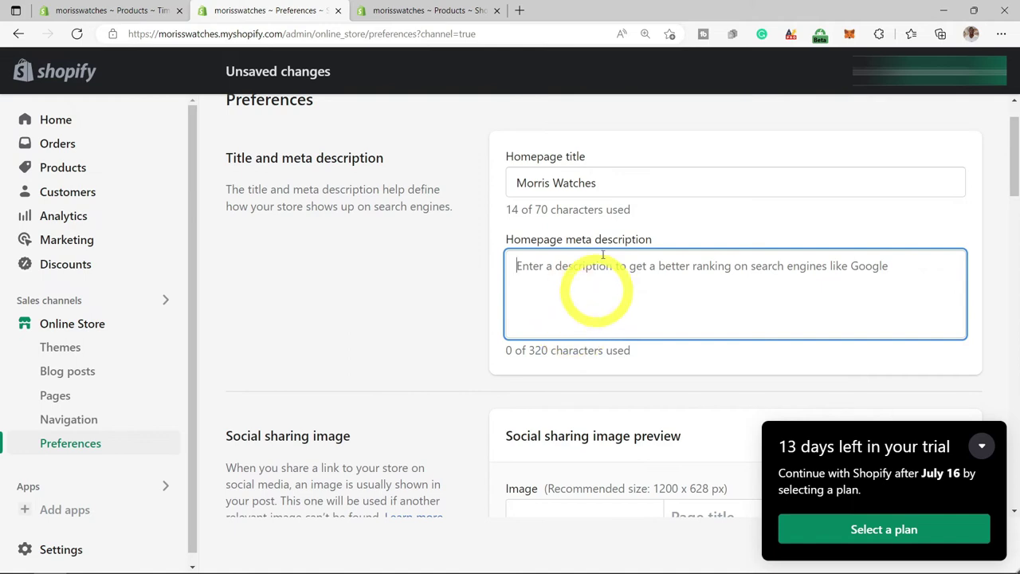
{"action": "scroll", "coordinate": [308, 478], "scroll_direction": "down", "scroll_amount": 1}
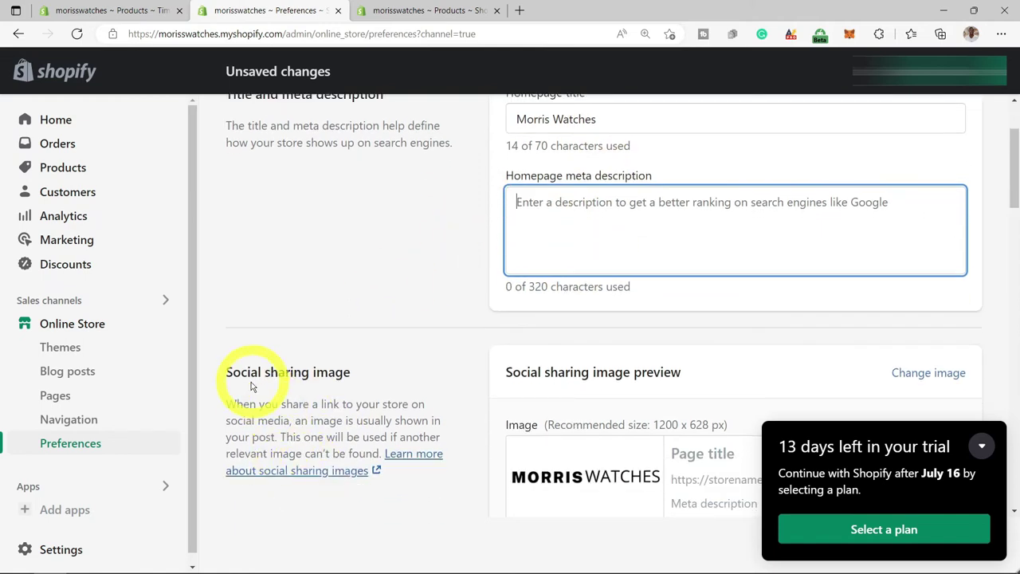
{"action": "left_click_drag", "start_coordinate": [229, 403], "coordinate": [404, 435]}
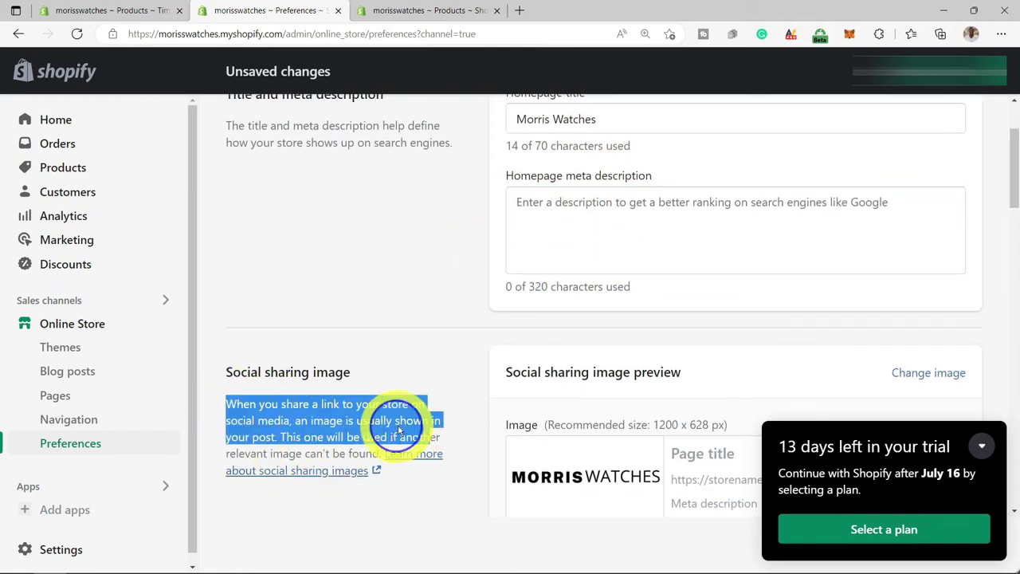
{"action": "right_click", "coordinate": [402, 423]}
{"action": "left_click", "coordinate": [439, 125]}
Scroll through the privacy and password protection sections of Preferences.
{"action": "scroll", "coordinate": [653, 239], "scroll_direction": "down", "scroll_amount": 10}
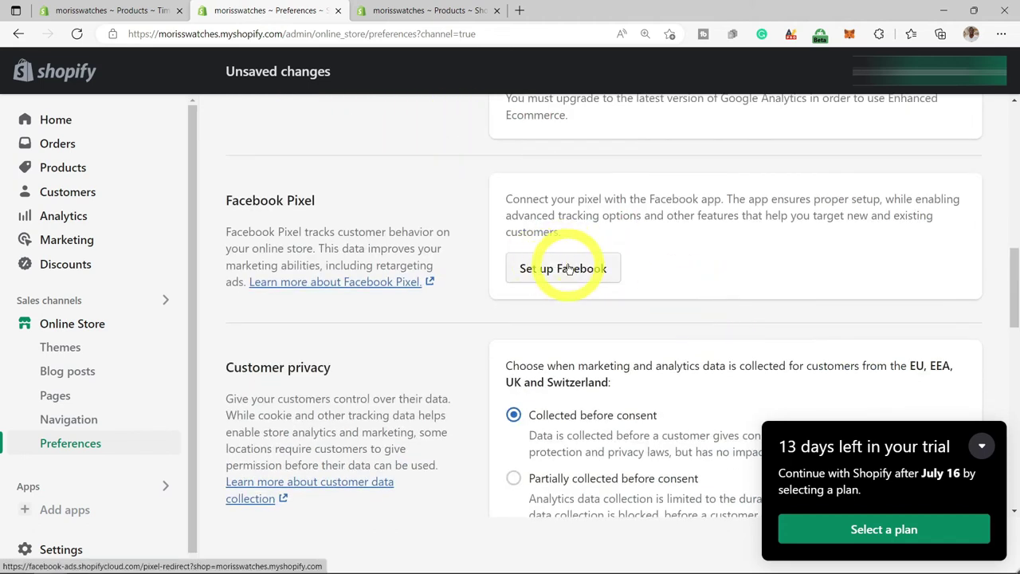
{"action": "scroll", "coordinate": [558, 269], "scroll_direction": "down", "scroll_amount": 4}
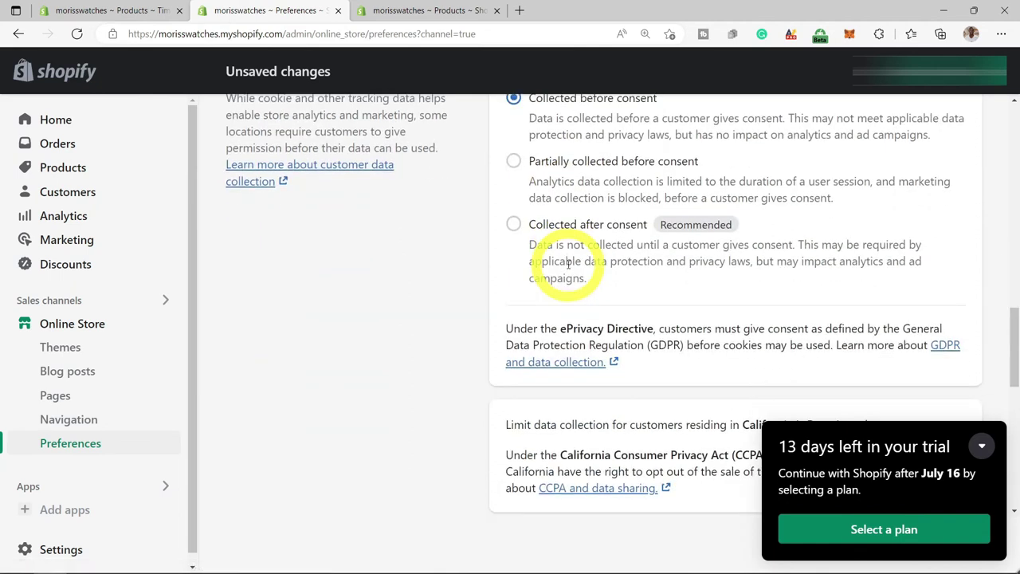
{"action": "scroll", "coordinate": [566, 263], "scroll_direction": "up", "scroll_amount": 2}
{"action": "scroll", "coordinate": [598, 263], "scroll_direction": "down", "scroll_amount": 5}
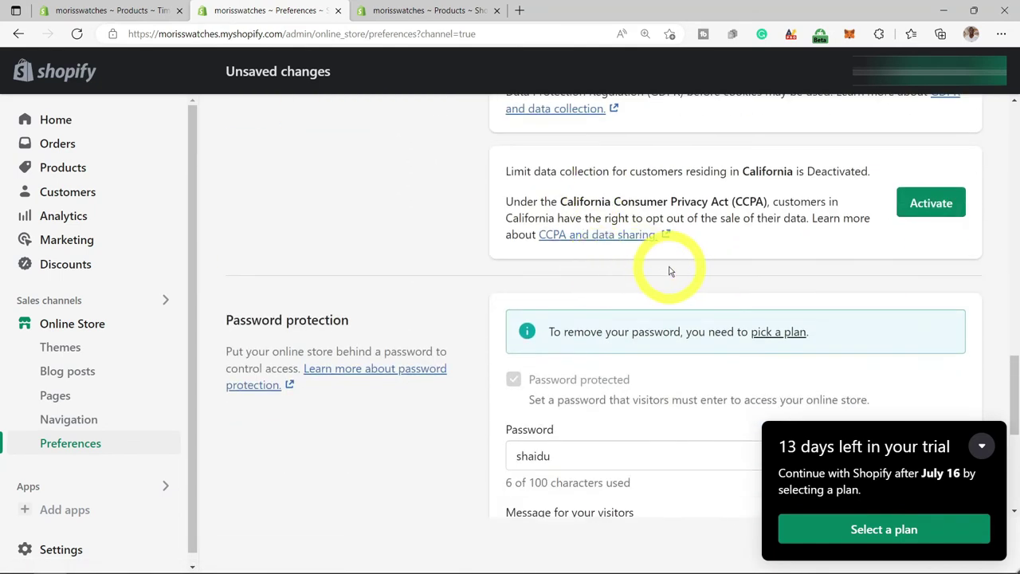
{"action": "scroll", "coordinate": [887, 181], "scroll_direction": "up", "scroll_amount": 9}
{"action": "scroll", "coordinate": [885, 183], "scroll_direction": "down", "scroll_amount": 9}
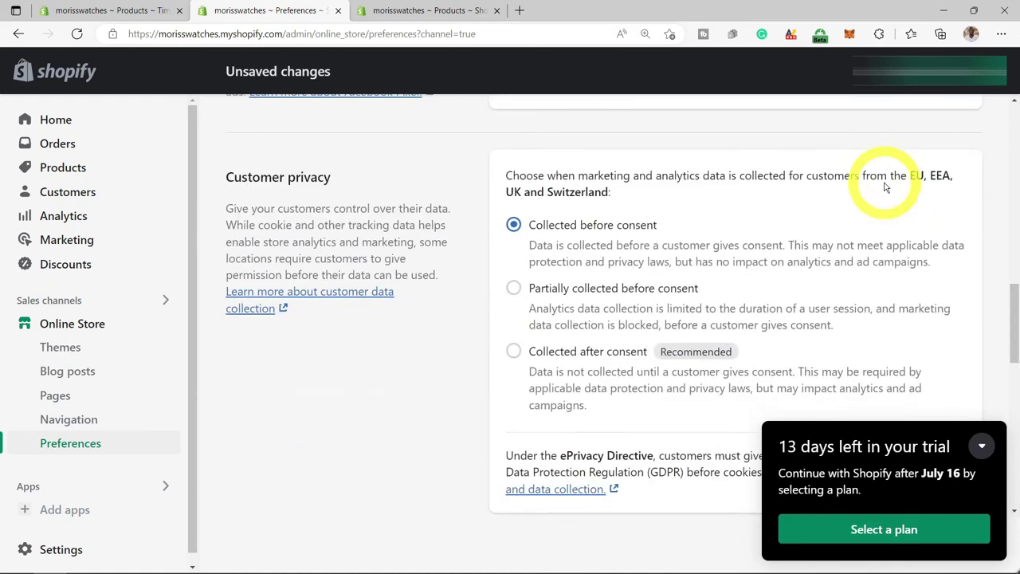
{"action": "scroll", "coordinate": [885, 187], "scroll_direction": "down", "scroll_amount": 2}
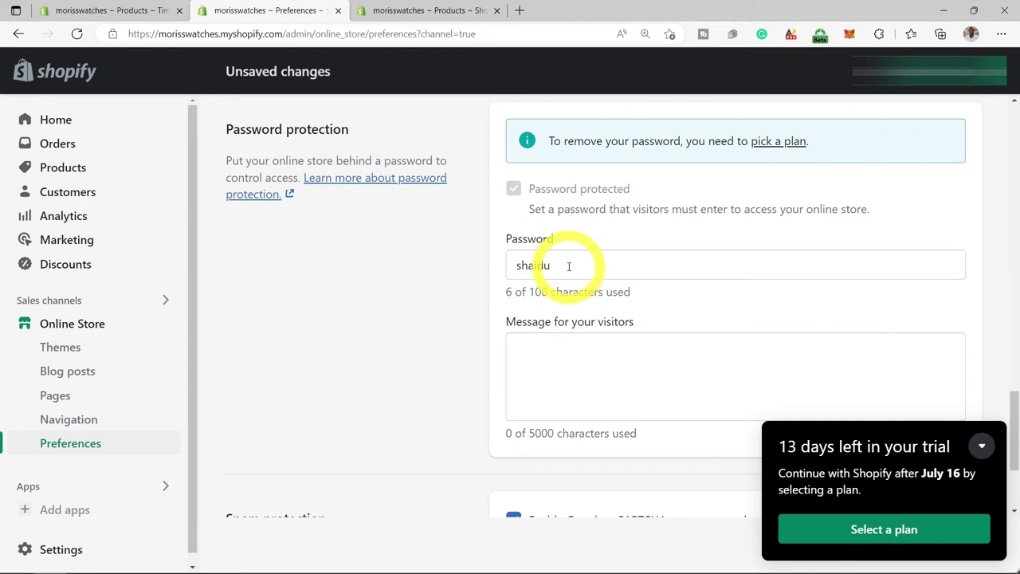
Leave Preferences unsaved, choose the Basic Shopify plan and start it on monthly billing.
{"action": "left_click", "coordinate": [774, 143]}
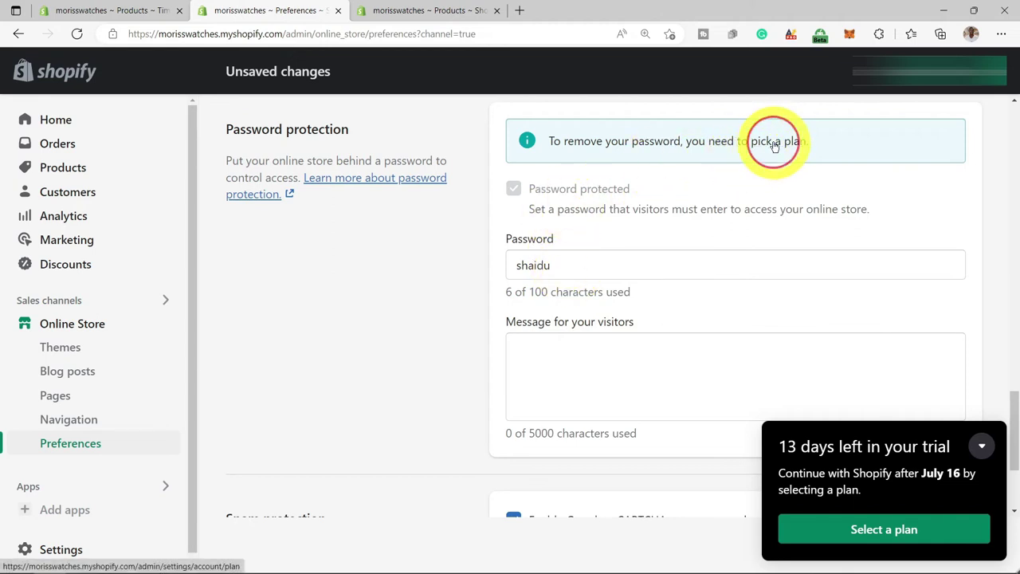
{"action": "left_click", "coordinate": [693, 367]}
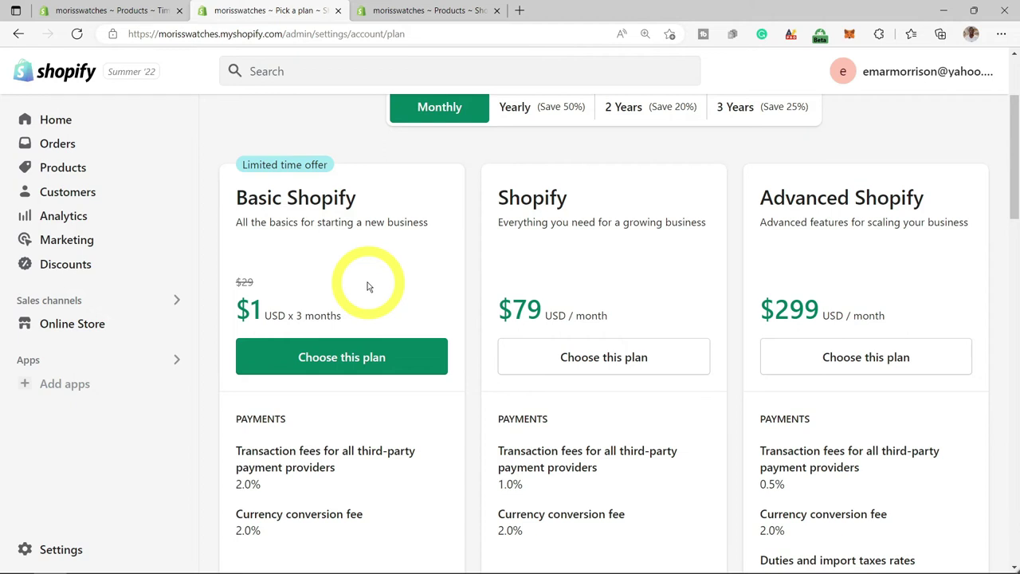
{"action": "scroll", "coordinate": [369, 287], "scroll_direction": "down", "scroll_amount": 1}
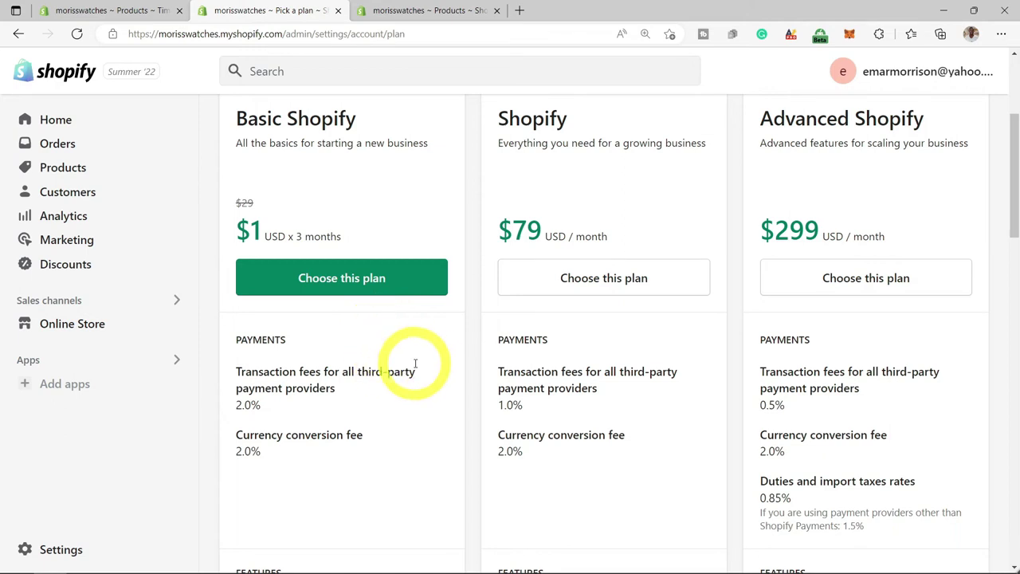
{"action": "scroll", "coordinate": [603, 357], "scroll_direction": "up", "scroll_amount": 1}
{"action": "scroll", "coordinate": [503, 315], "scroll_direction": "down", "scroll_amount": 5}
{"action": "scroll", "coordinate": [503, 314], "scroll_direction": "up", "scroll_amount": 5}
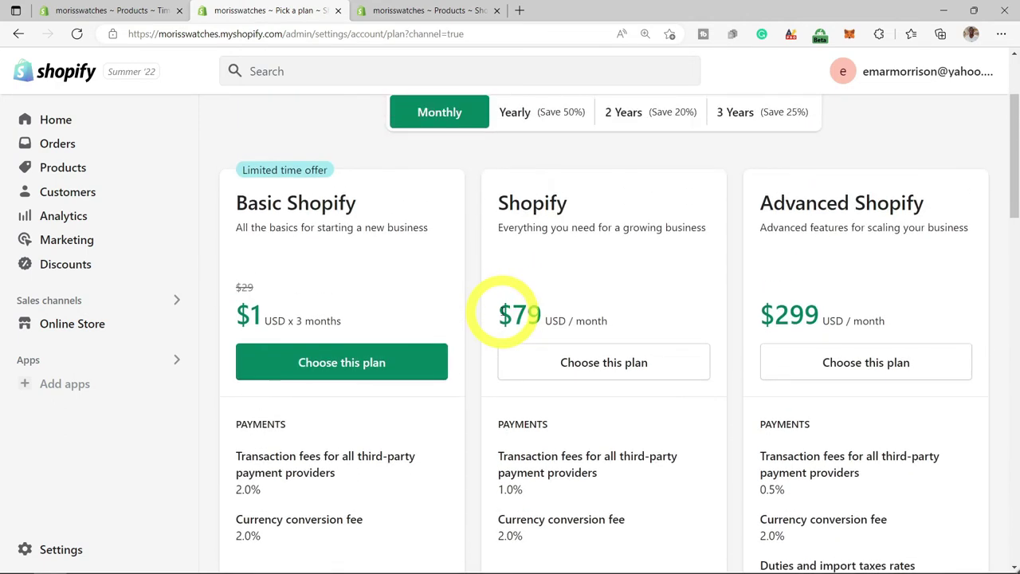
{"action": "left_click", "coordinate": [364, 380]}
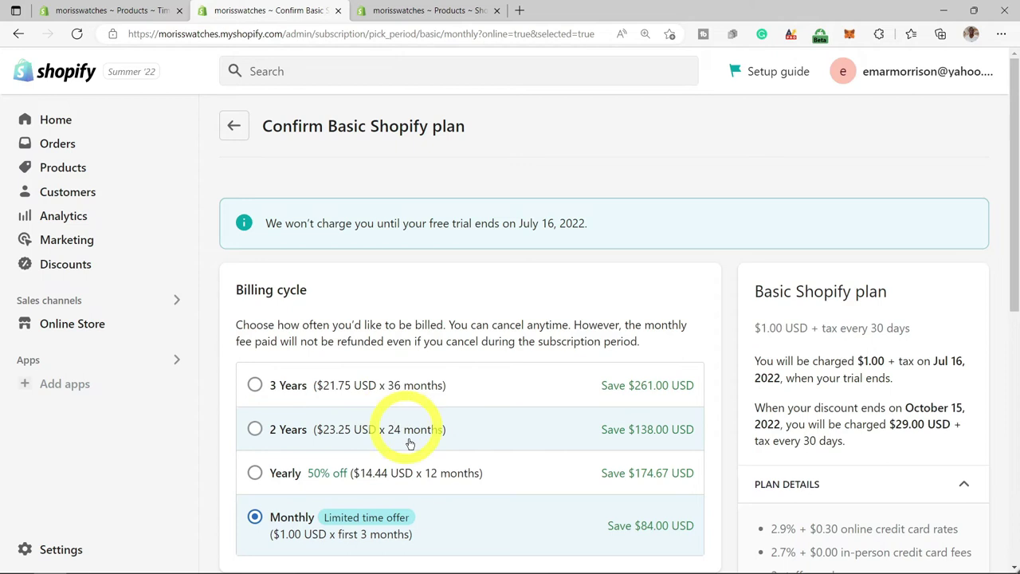
{"action": "scroll", "coordinate": [585, 470], "scroll_direction": "down", "scroll_amount": 5}
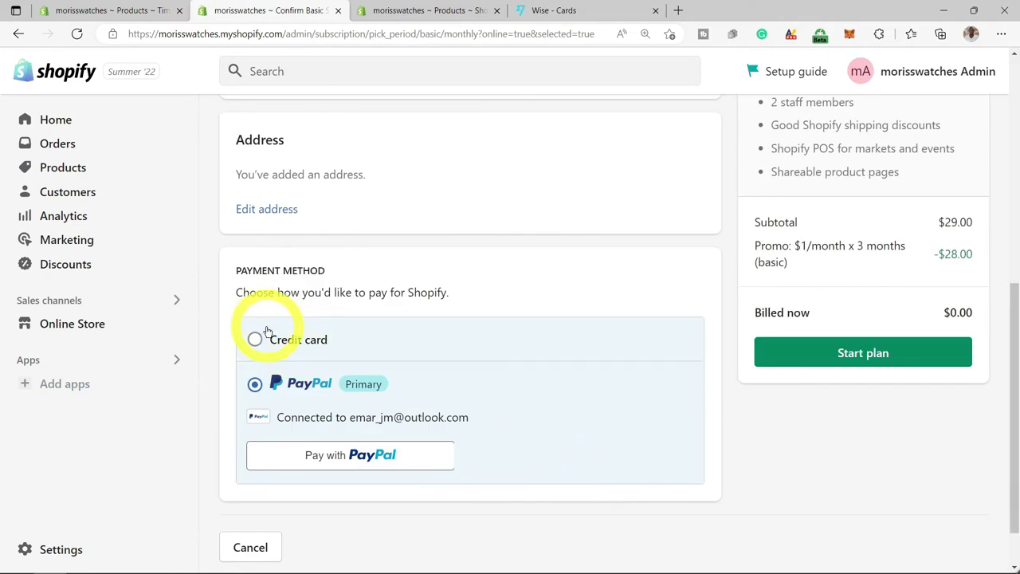
{"action": "left_click", "coordinate": [851, 361]}
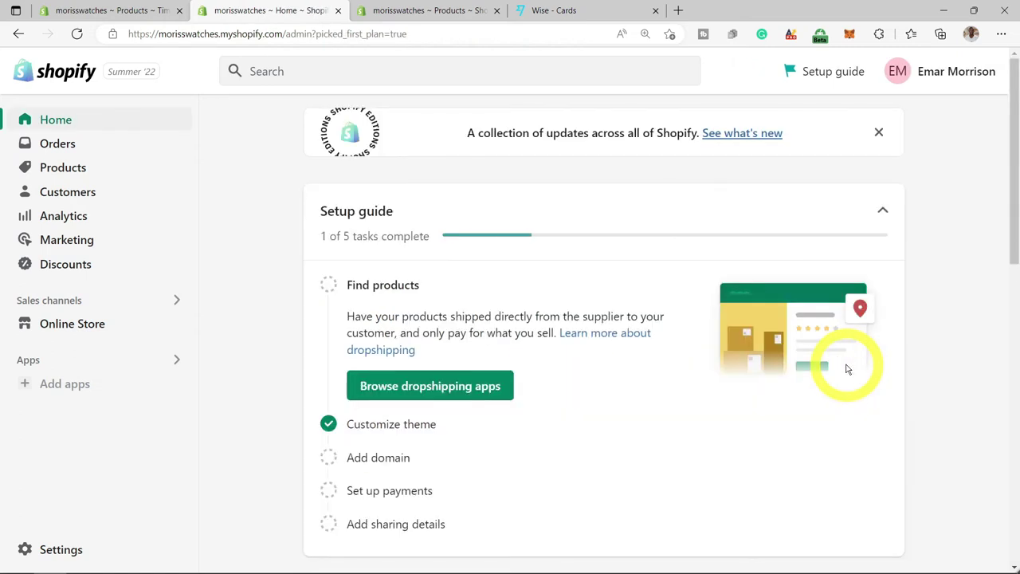
Save Online Store Preferences with password protection off, then view the live store.
{"action": "left_click", "coordinate": [69, 330]}
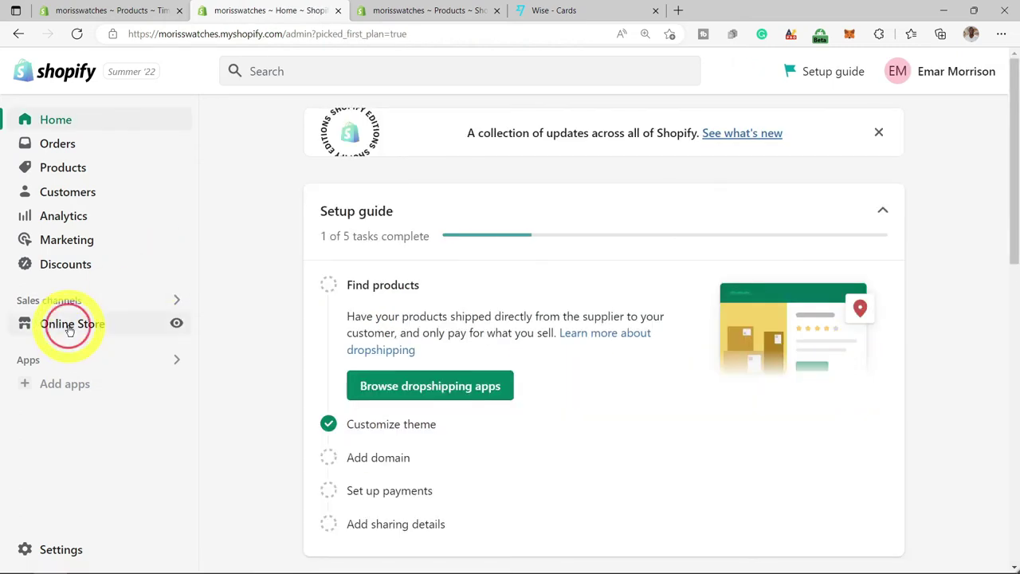
{"action": "left_click", "coordinate": [68, 445]}
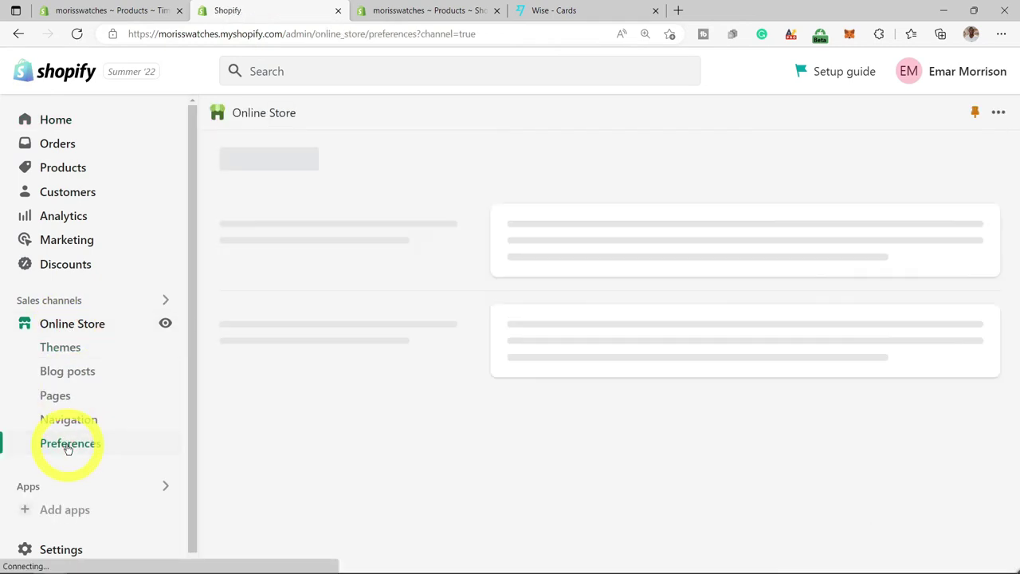
{"action": "scroll", "coordinate": [404, 417], "scroll_direction": "down", "scroll_amount": 15}
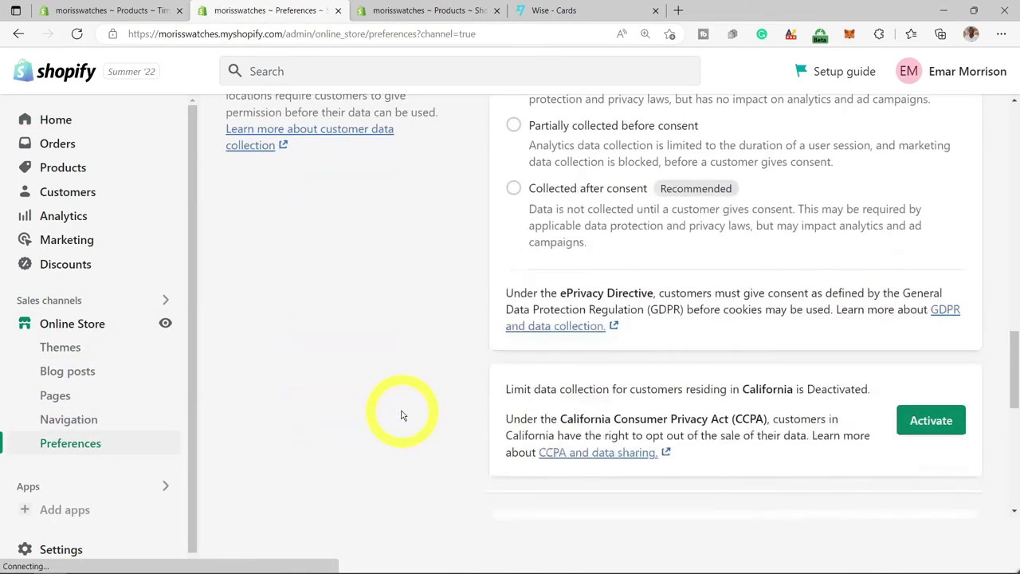
{"action": "scroll", "coordinate": [403, 415], "scroll_direction": "down", "scroll_amount": 4}
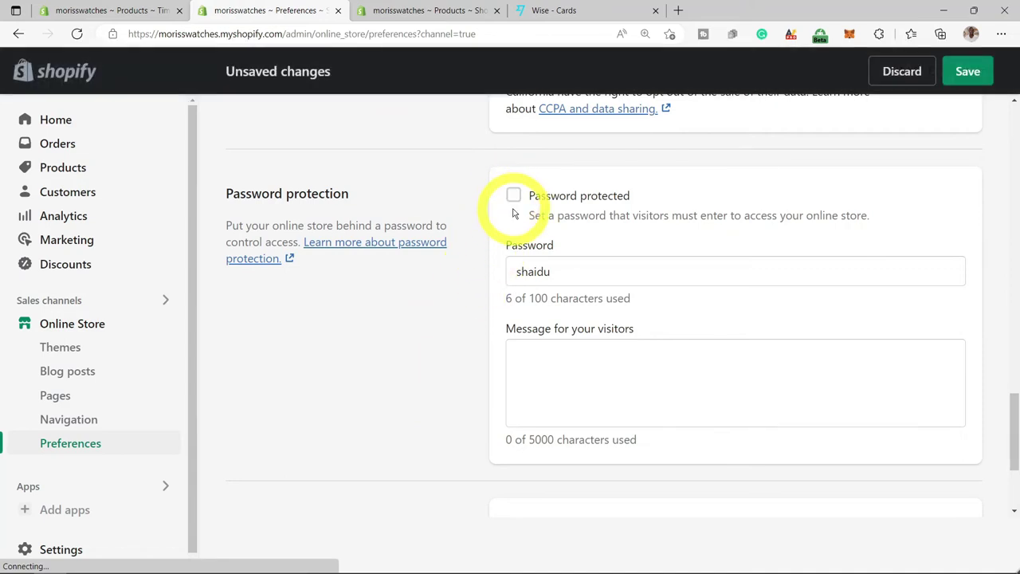
{"action": "left_click", "coordinate": [968, 71]}
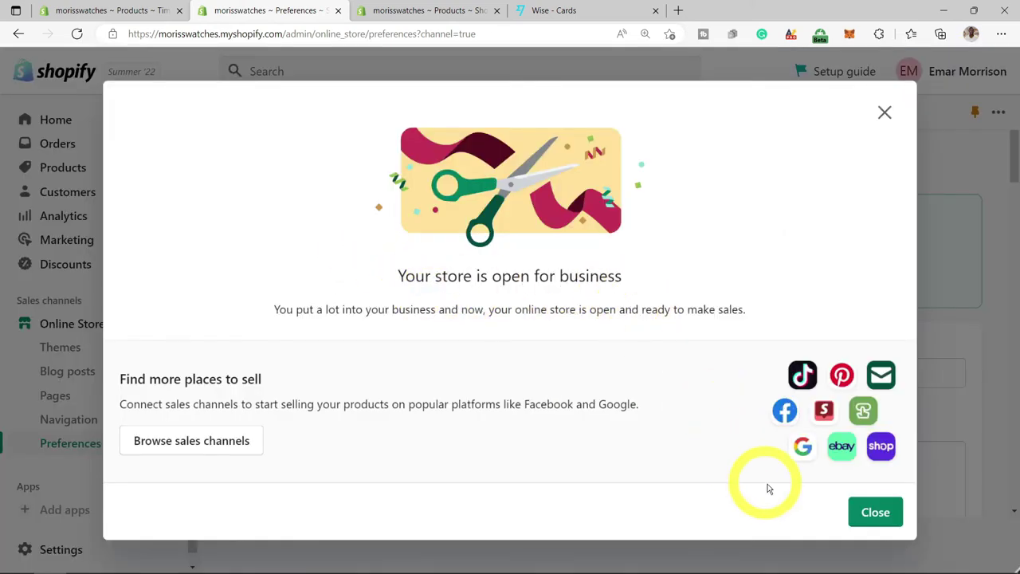
{"action": "left_click", "coordinate": [876, 514]}
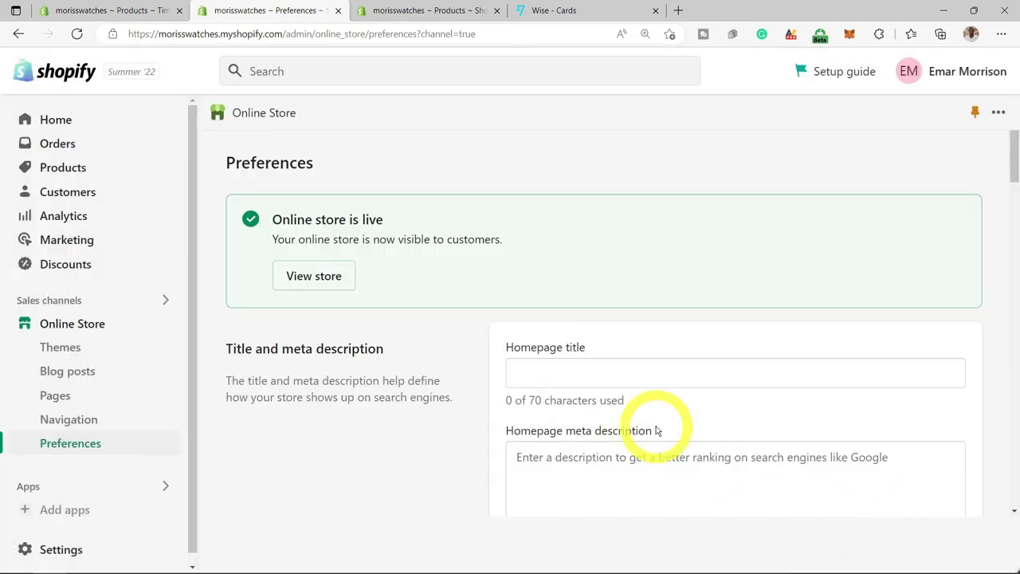
{"action": "left_click", "coordinate": [336, 279]}
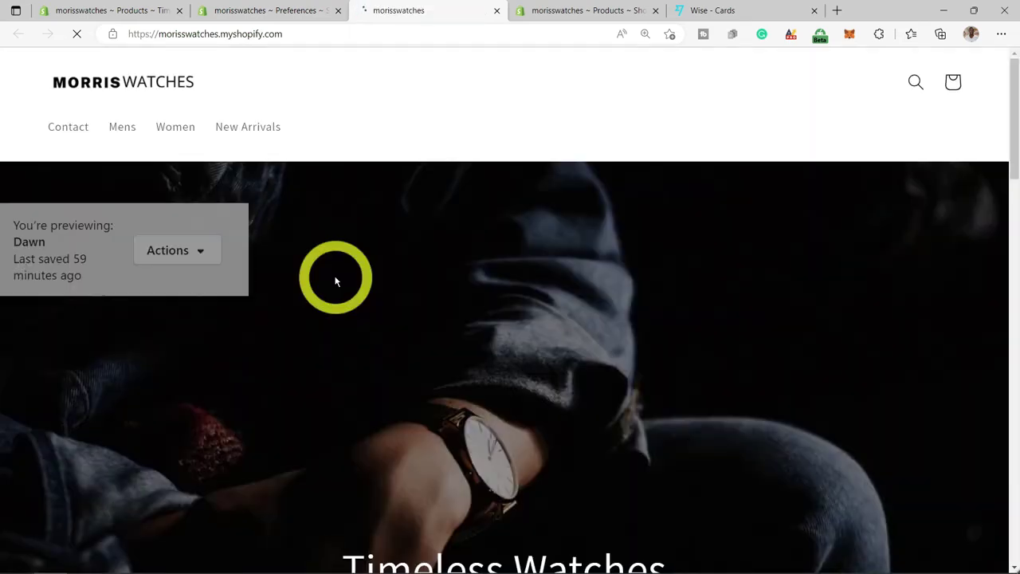
Scroll through the live Morris Watches storefront home page.
{"action": "scroll", "coordinate": [336, 281], "scroll_direction": "down", "scroll_amount": 3}
{"action": "scroll", "coordinate": [335, 281], "scroll_direction": "down", "scroll_amount": 8}
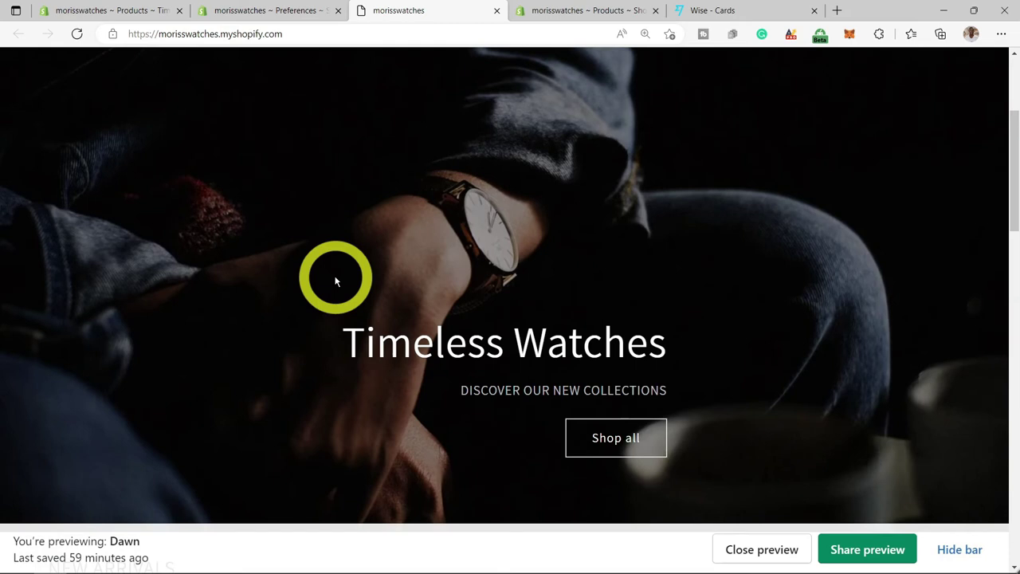
{"action": "scroll", "coordinate": [336, 280], "scroll_direction": "down", "scroll_amount": 5}
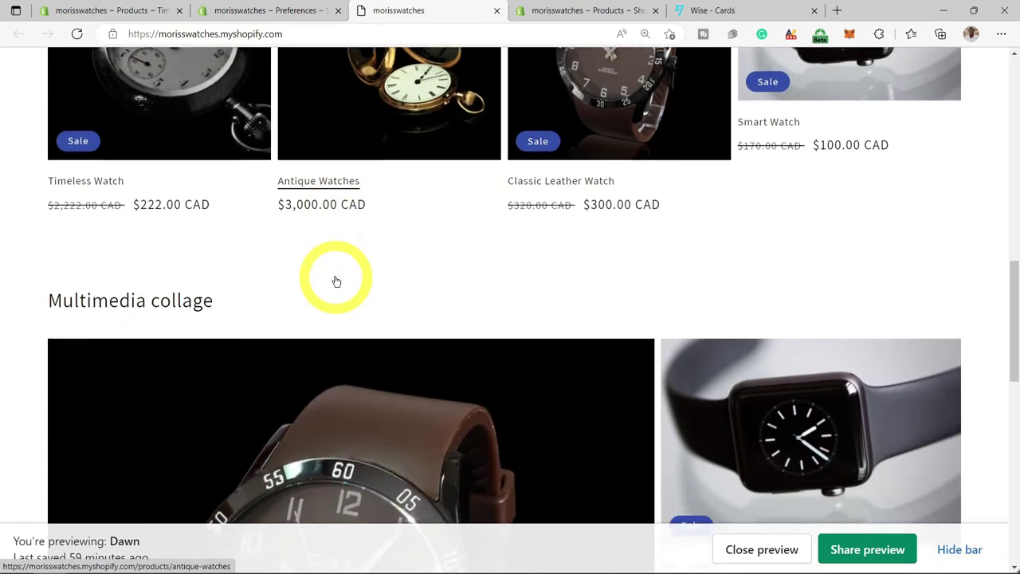
{"action": "scroll", "coordinate": [336, 281], "scroll_direction": "down", "scroll_amount": 7}
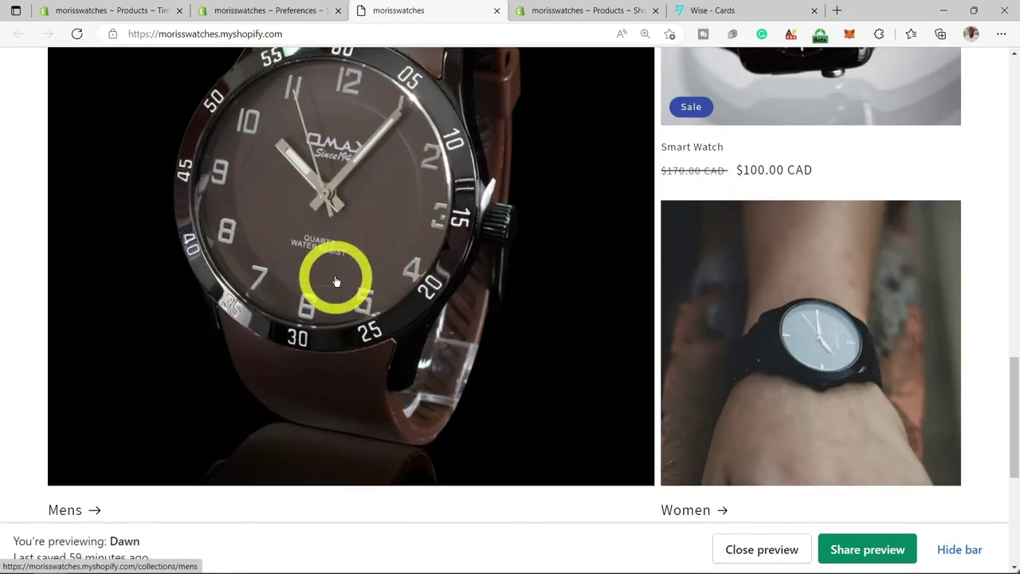
{"action": "scroll", "coordinate": [335, 280], "scroll_direction": "up", "scroll_amount": 5}
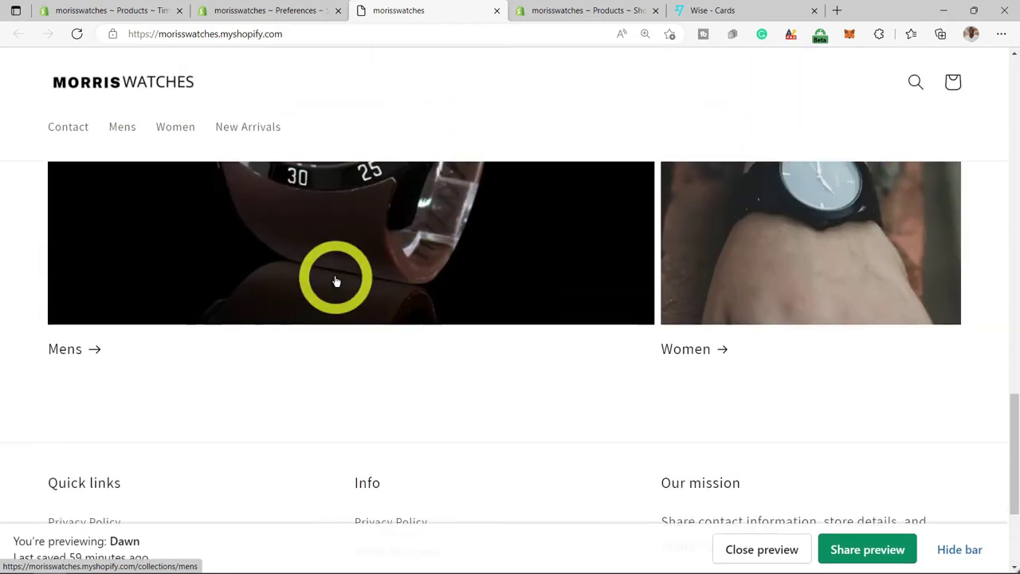
{"action": "scroll", "coordinate": [335, 280], "scroll_direction": "down", "scroll_amount": 5}
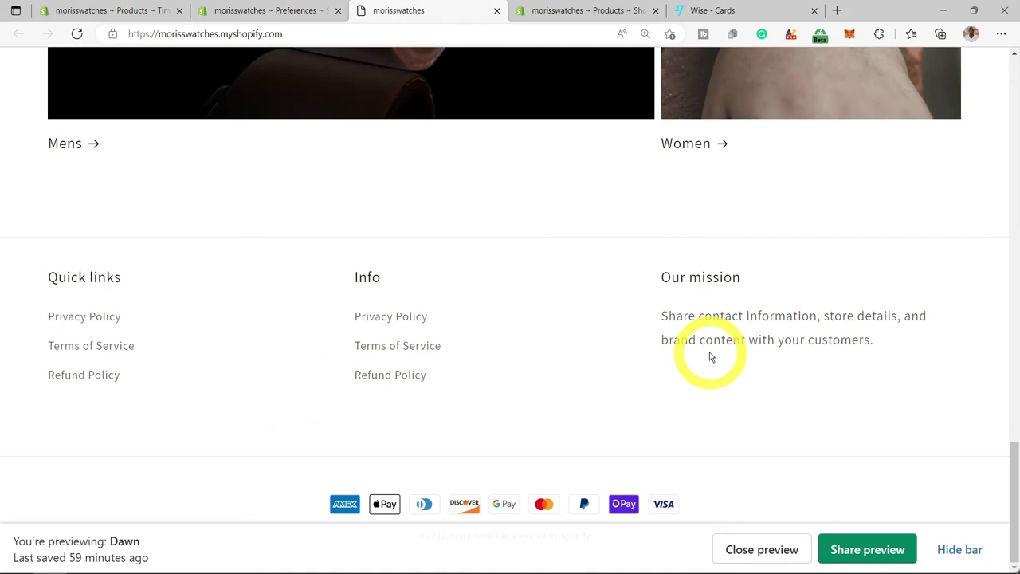
{"action": "scroll", "coordinate": [711, 357], "scroll_direction": "up", "scroll_amount": 5}
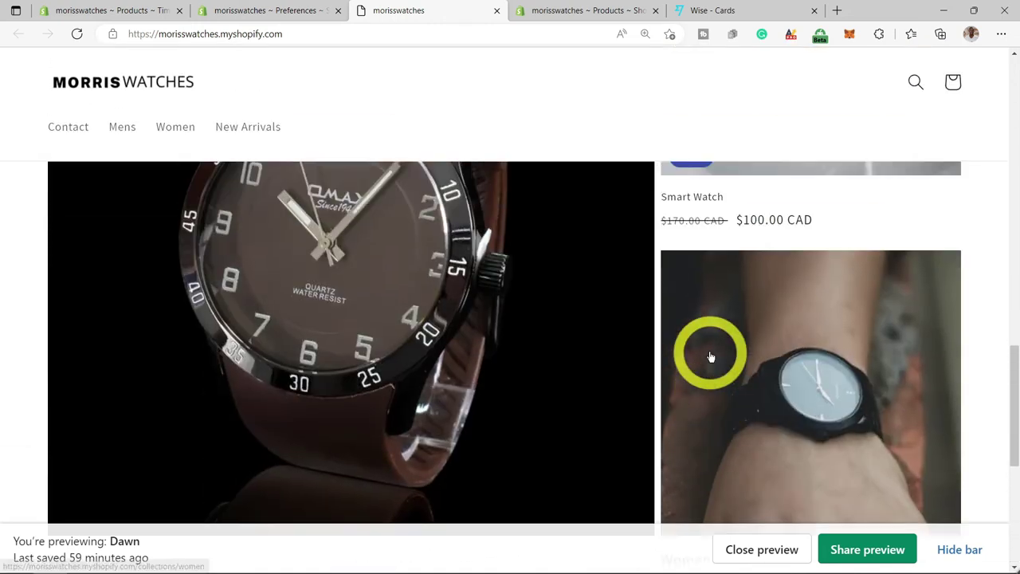
{"action": "scroll", "coordinate": [711, 357], "scroll_direction": "up", "scroll_amount": 10}
Browse the Shop all products page listing 5 watches, then return to the admin tab.
{"action": "left_click", "coordinate": [632, 317]}
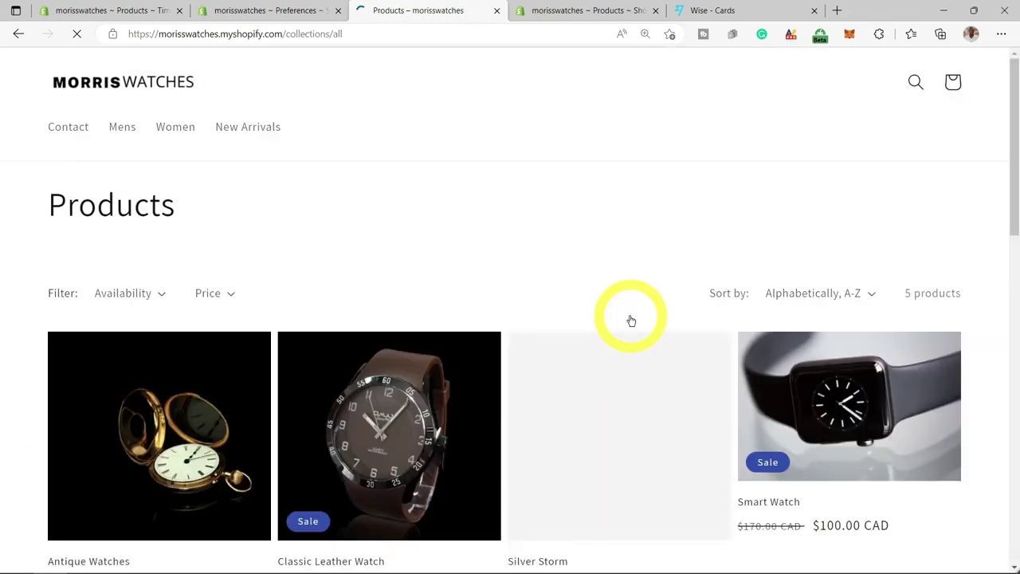
{"action": "scroll", "coordinate": [632, 320], "scroll_direction": "down", "scroll_amount": 7}
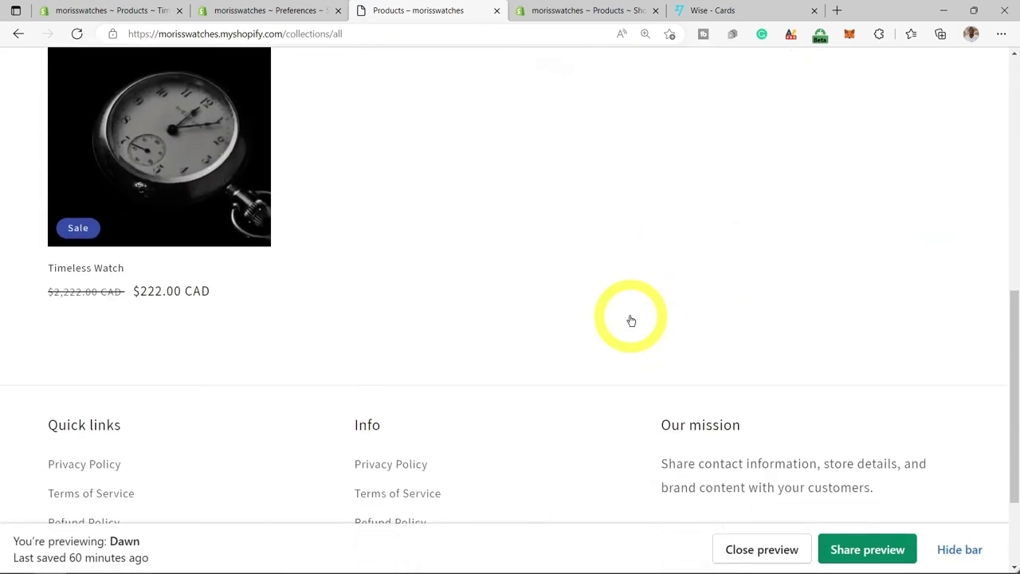
{"action": "scroll", "coordinate": [631, 320], "scroll_direction": "down", "scroll_amount": 2}
{"action": "scroll", "coordinate": [632, 320], "scroll_direction": "up", "scroll_amount": 9}
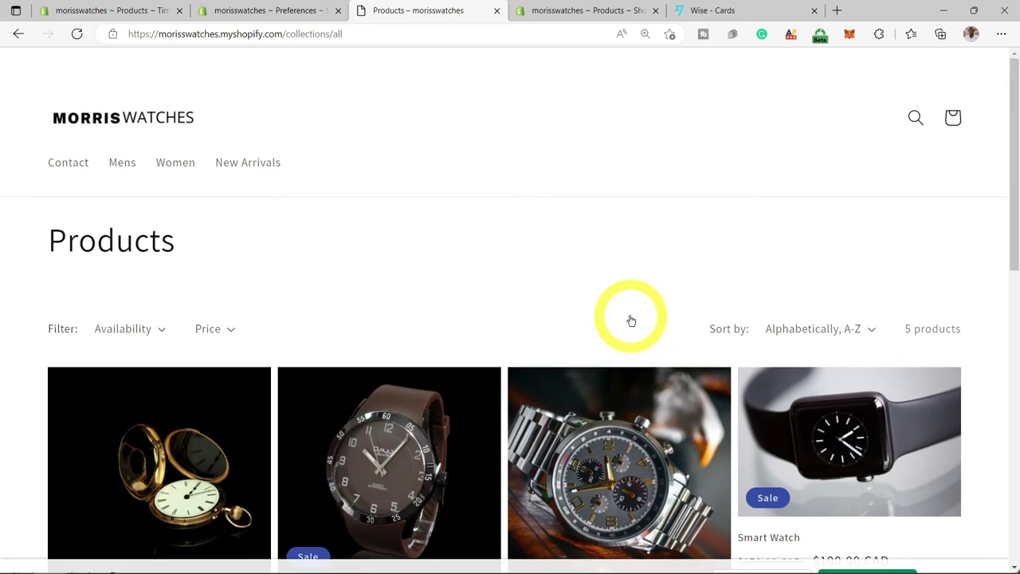
{"action": "key", "text": "ctrl+shift+Tab"}
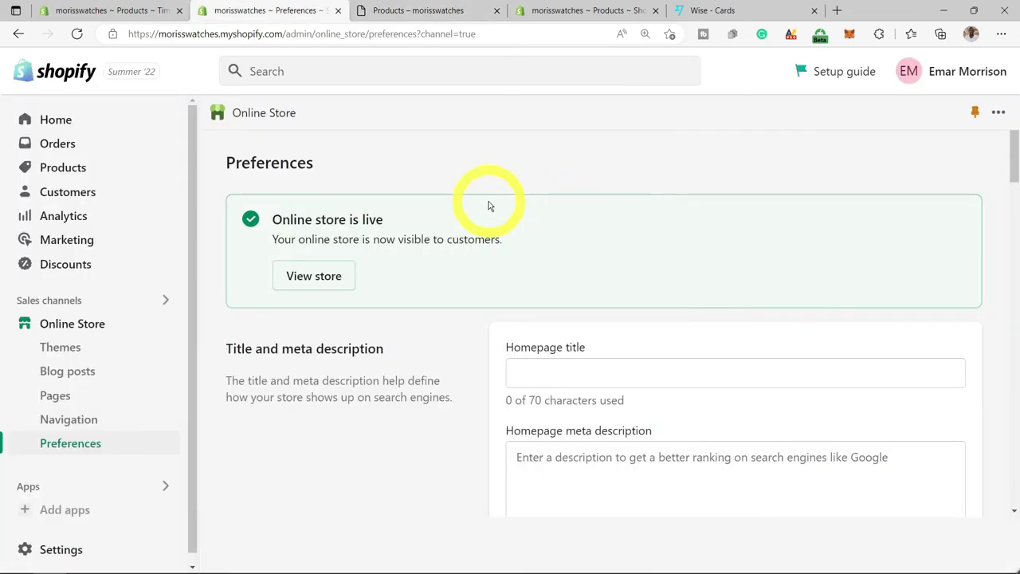
Edit Store details and rename the store to 'Morrison Watches'.
{"action": "left_click", "coordinate": [72, 555]}
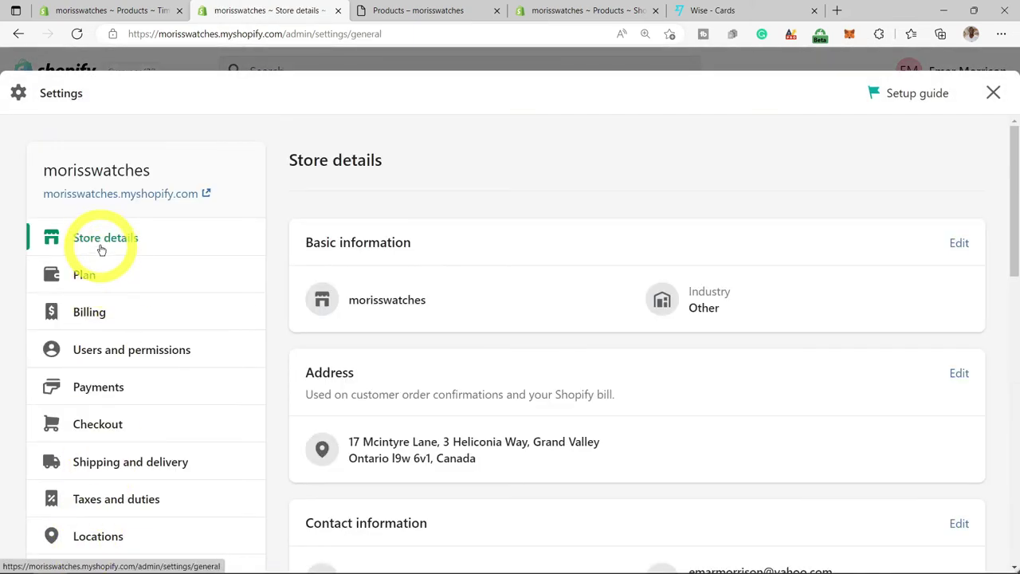
{"action": "left_click", "coordinate": [103, 251]}
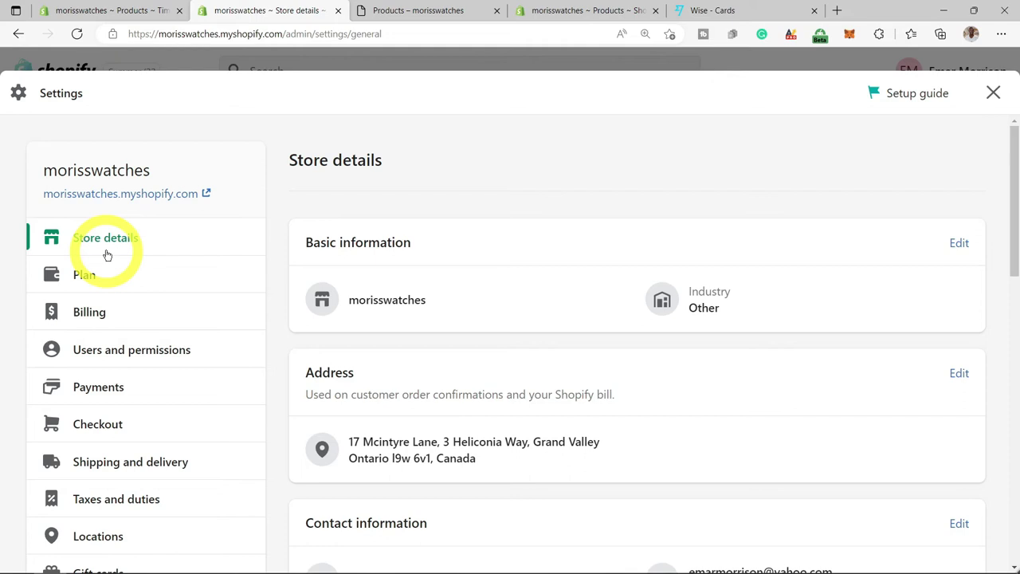
{"action": "left_click", "coordinate": [959, 244]}
{"action": "left_click_drag", "start_coordinate": [397, 323], "coordinate": [310, 319]}
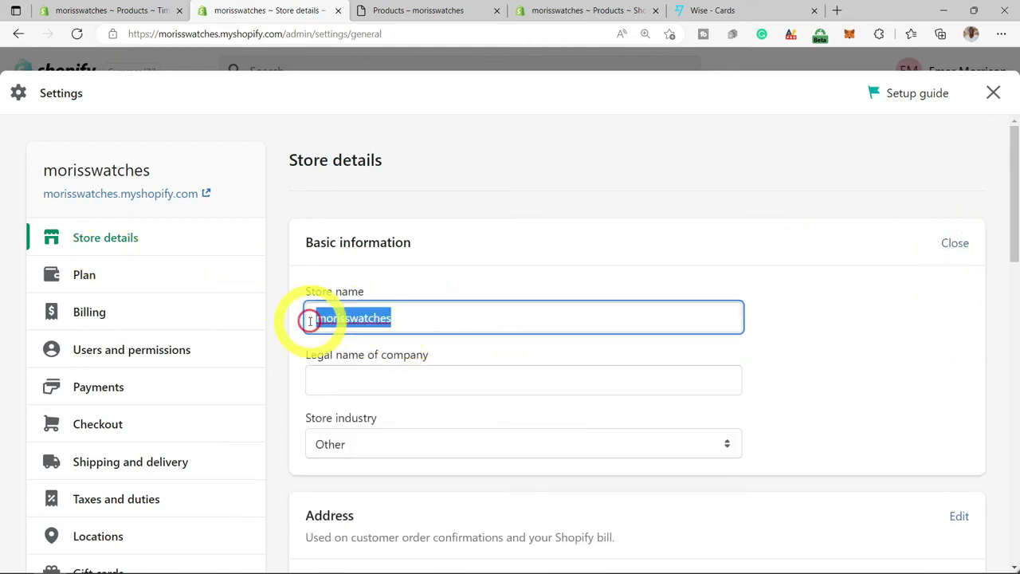
{"action": "type", "text": "Morrison Watche"}
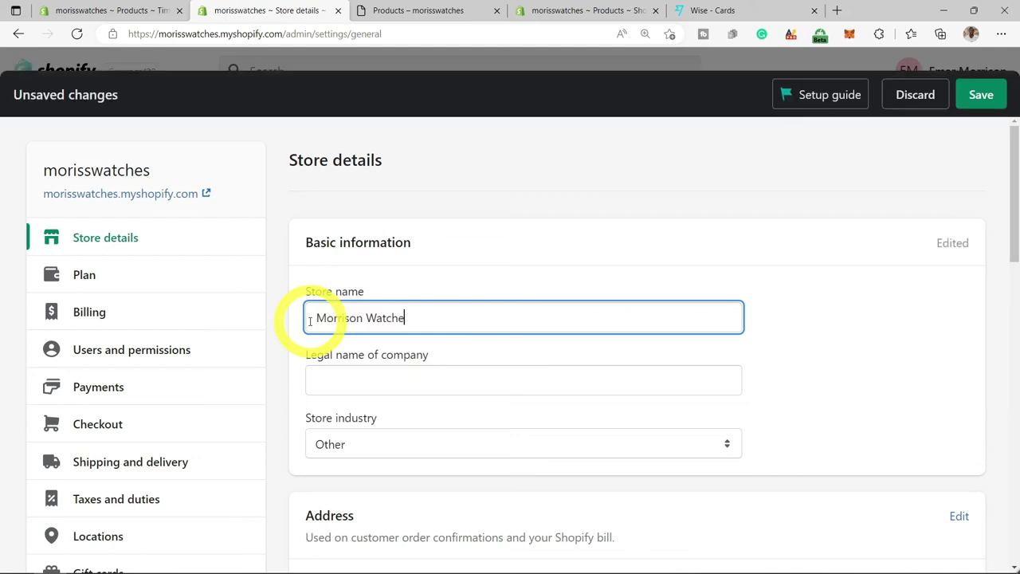
{"action": "type", "text": "s"}
Set the legal company name to 'Morrison Watches LLC' by copying the store name.
{"action": "left_click_drag", "start_coordinate": [423, 316], "coordinate": [309, 319]}
{"action": "right_click", "coordinate": [320, 317]}
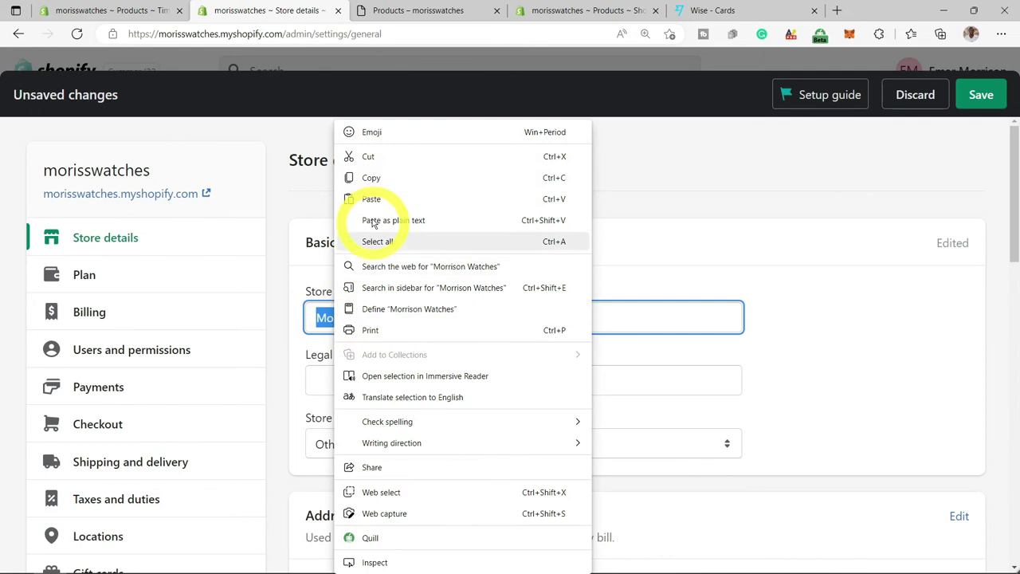
{"action": "left_click", "coordinate": [372, 178]}
{"action": "right_click", "coordinate": [354, 381]}
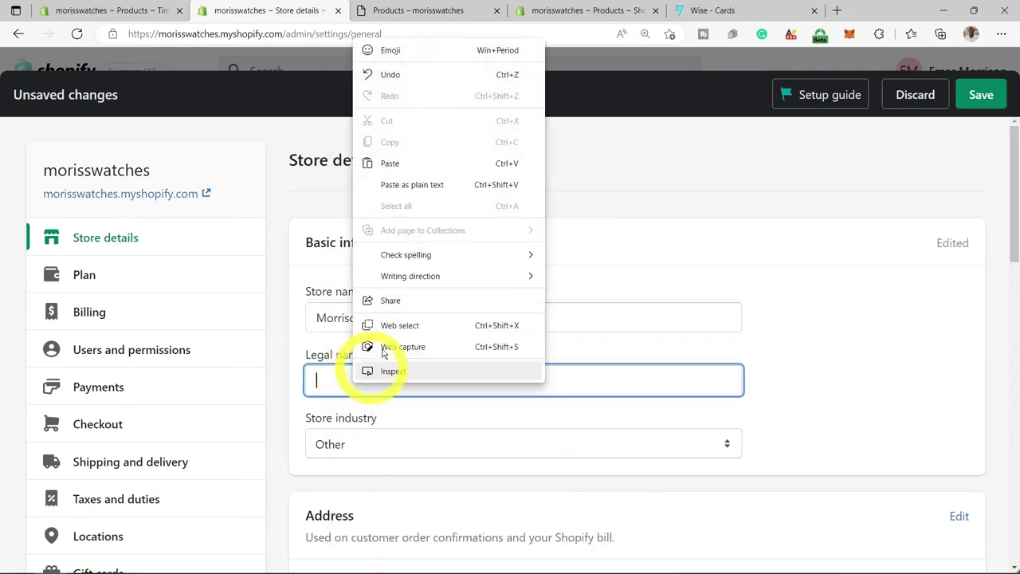
{"action": "left_click", "coordinate": [417, 164]}
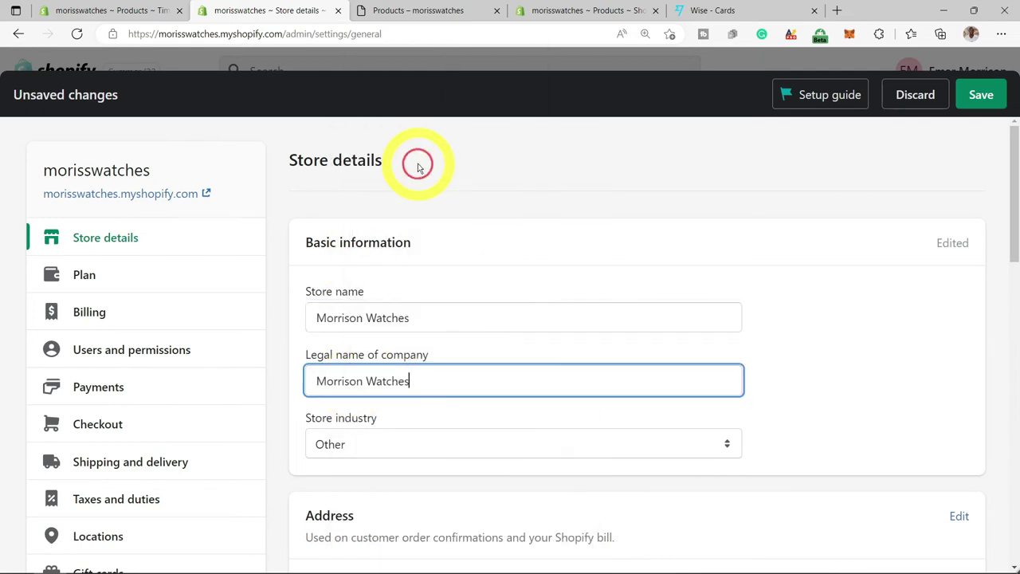
{"action": "type", "text": "LL"}
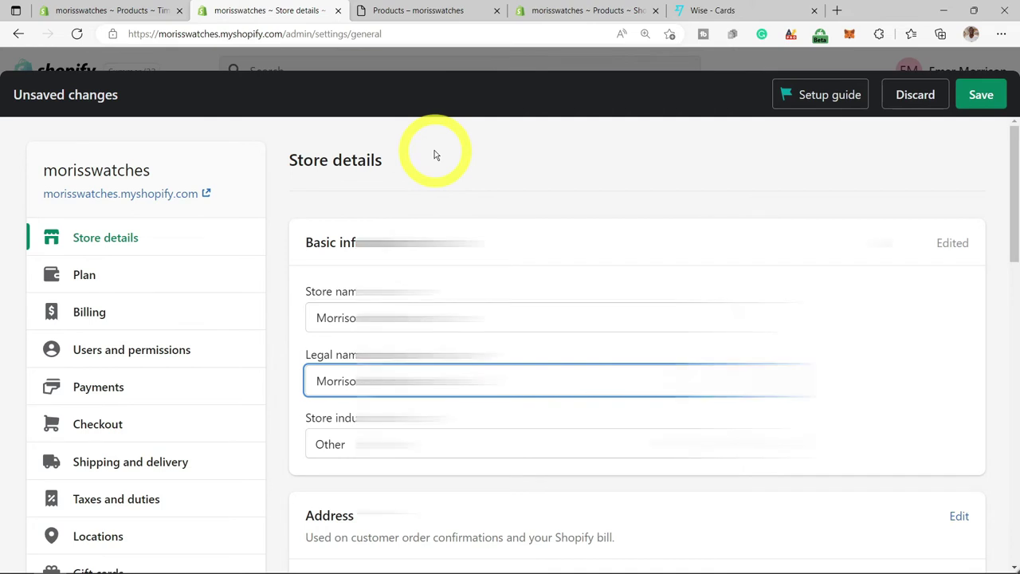
{"action": "type", "text": "C"}
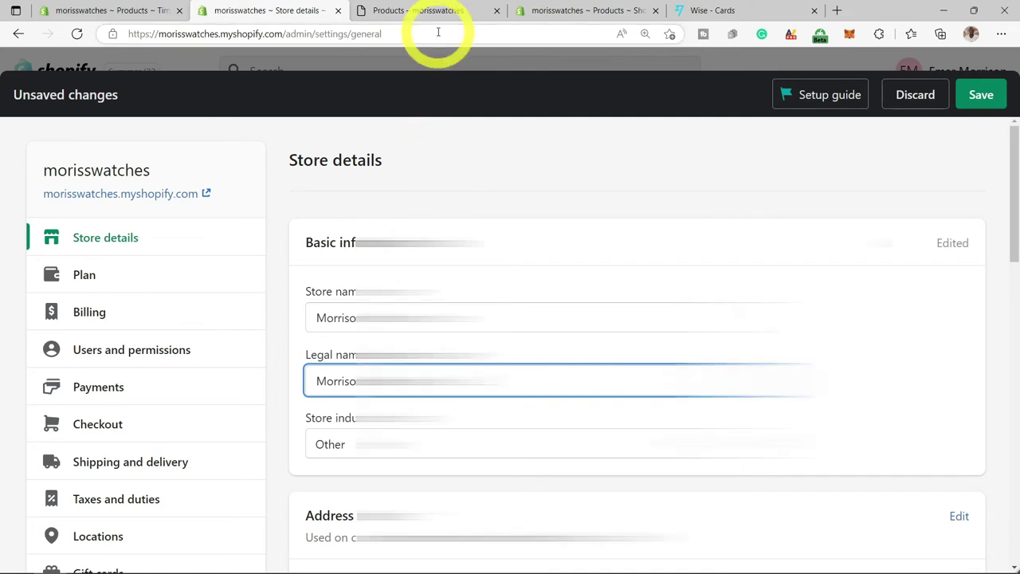
Keep the store currency as Canadian dollars (CAD) and save the store details.
{"action": "scroll", "coordinate": [455, 273], "scroll_direction": "down", "scroll_amount": 3}
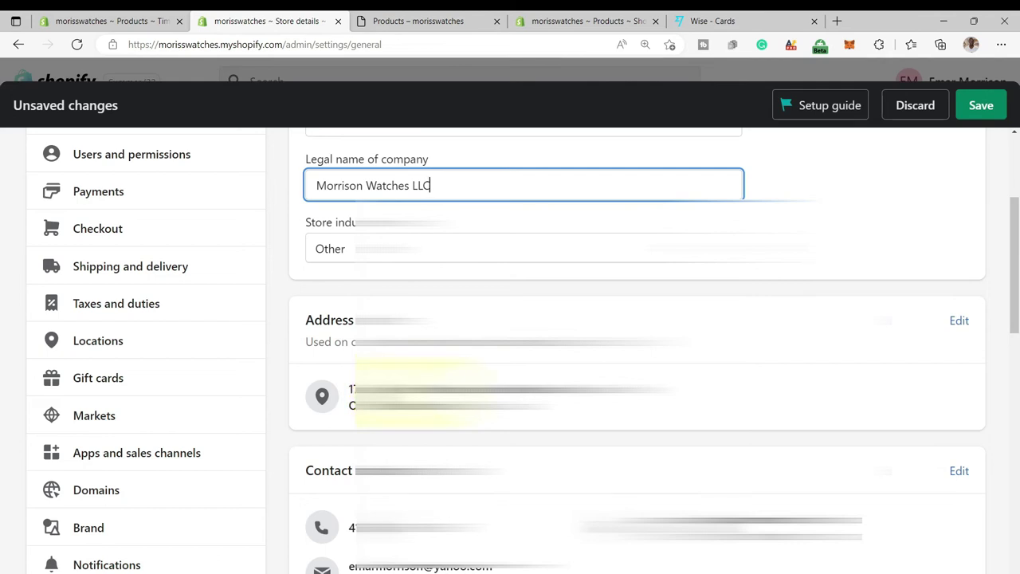
{"action": "scroll", "coordinate": [366, 375], "scroll_direction": "down", "scroll_amount": 5}
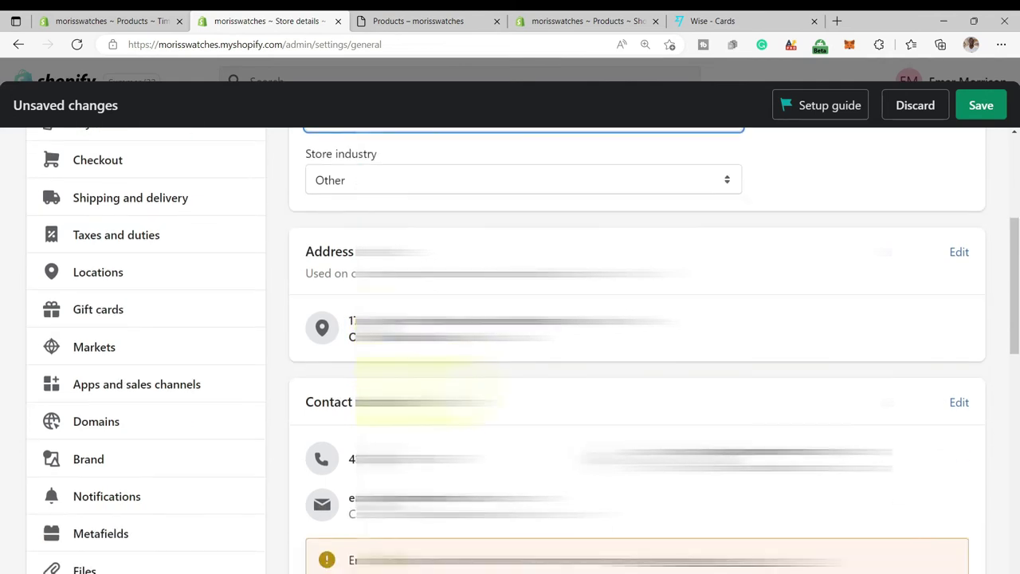
{"action": "left_click", "coordinate": [644, 392]}
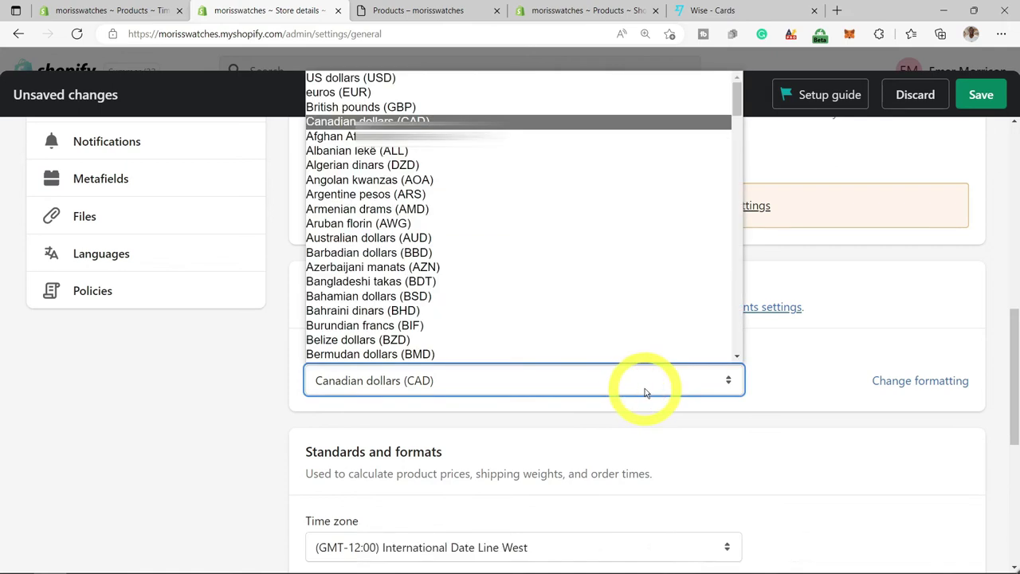
{"action": "left_click", "coordinate": [716, 442]}
{"action": "scroll", "coordinate": [716, 439], "scroll_direction": "down", "scroll_amount": 3}
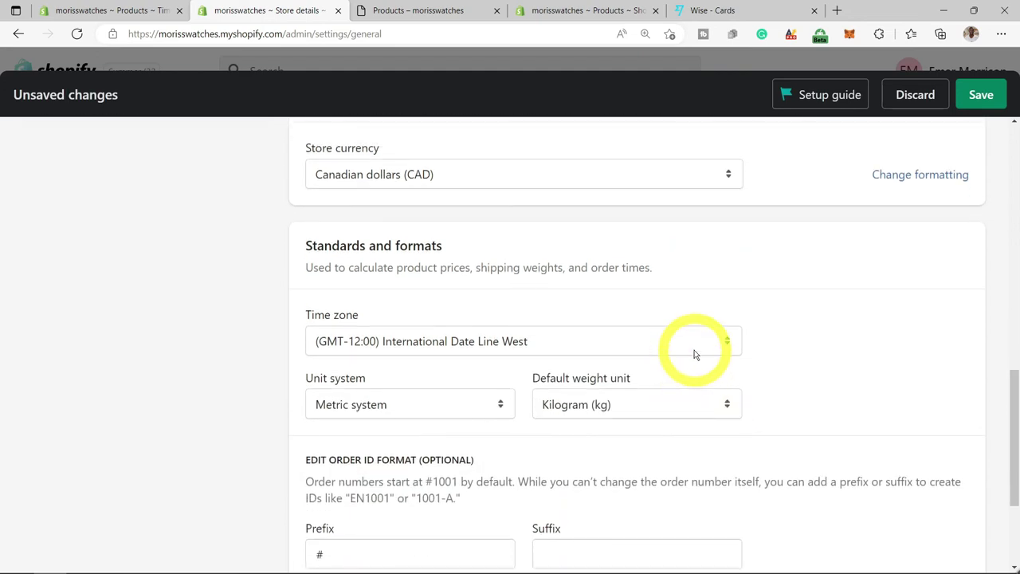
{"action": "scroll", "coordinate": [694, 353], "scroll_direction": "down", "scroll_amount": 3}
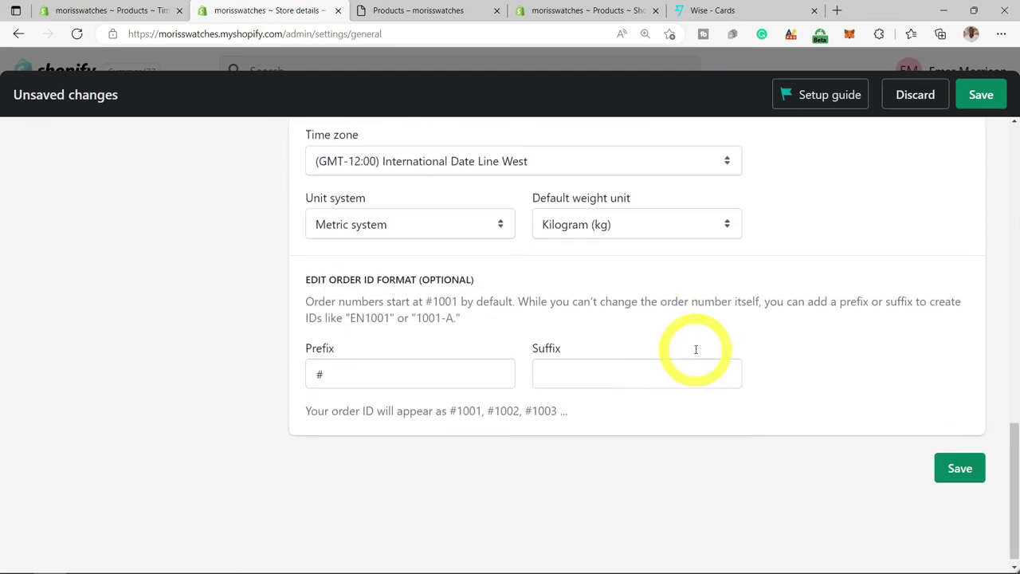
{"action": "scroll", "coordinate": [694, 348], "scroll_direction": "up", "scroll_amount": 2}
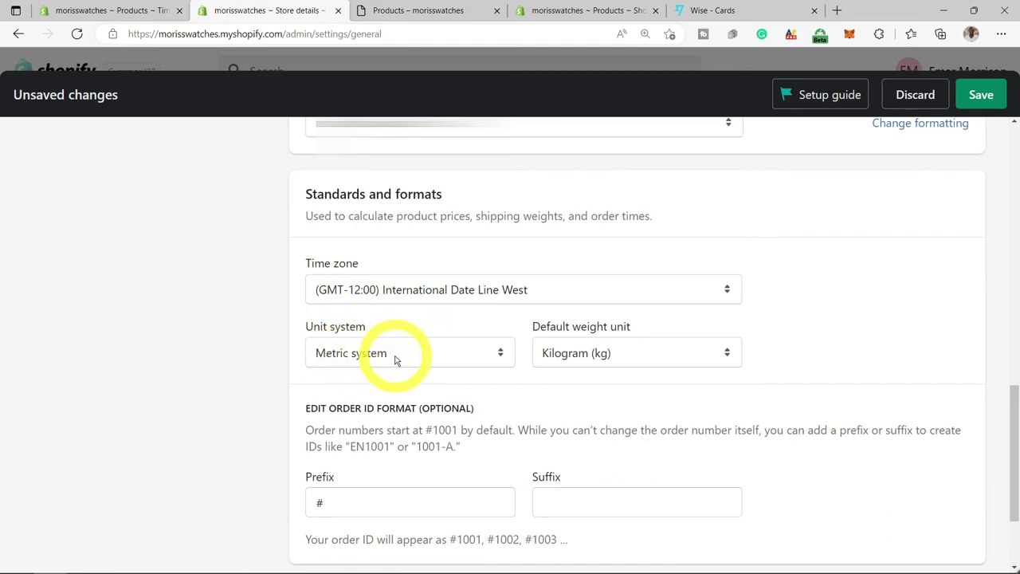
{"action": "scroll", "coordinate": [706, 391], "scroll_direction": "up", "scroll_amount": 3}
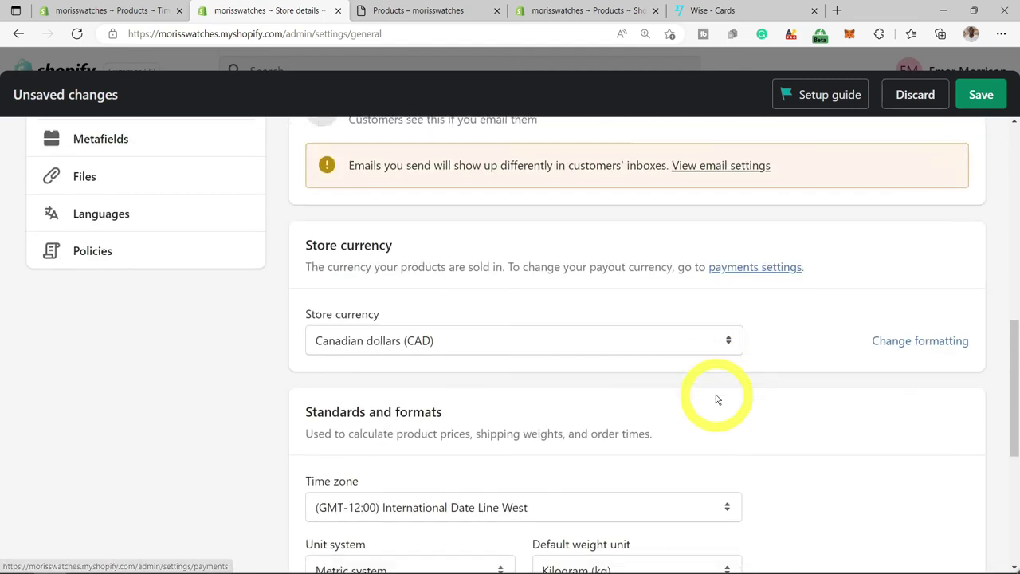
{"action": "scroll", "coordinate": [726, 398], "scroll_direction": "down", "scroll_amount": 3}
{"action": "scroll", "coordinate": [736, 401], "scroll_direction": "down", "scroll_amount": 3}
{"action": "left_click", "coordinate": [960, 462]}
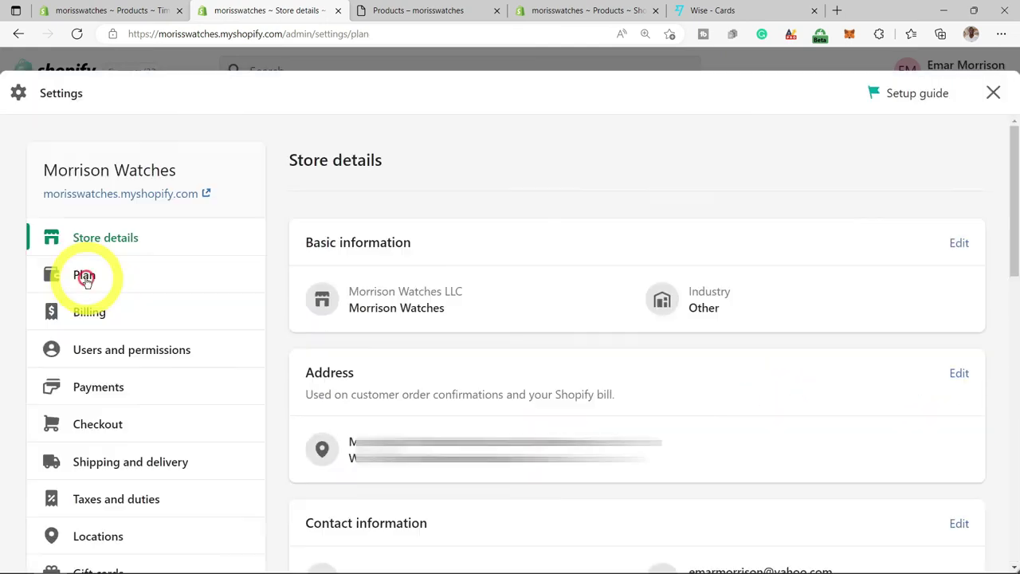
Review the Plan and Billing settings pages.
{"action": "left_click", "coordinate": [87, 279]}
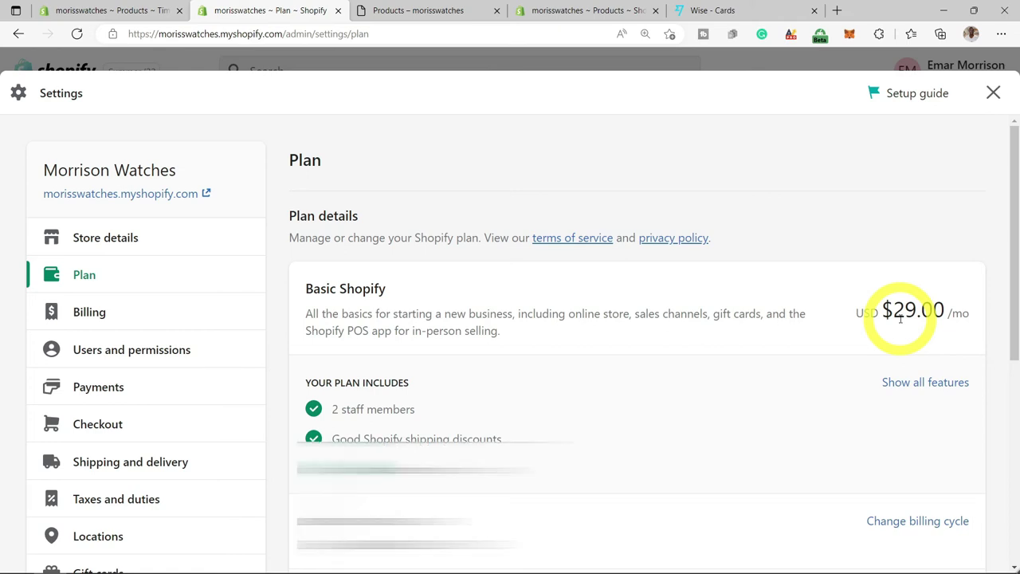
{"action": "scroll", "coordinate": [626, 497], "scroll_direction": "down", "scroll_amount": 2}
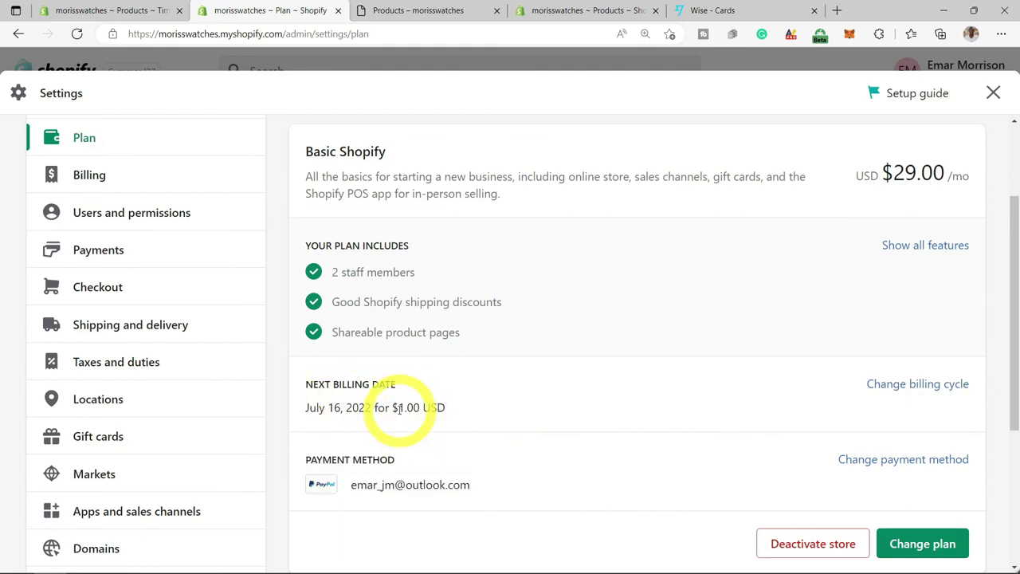
{"action": "scroll", "coordinate": [111, 239], "scroll_direction": "up", "scroll_amount": 1}
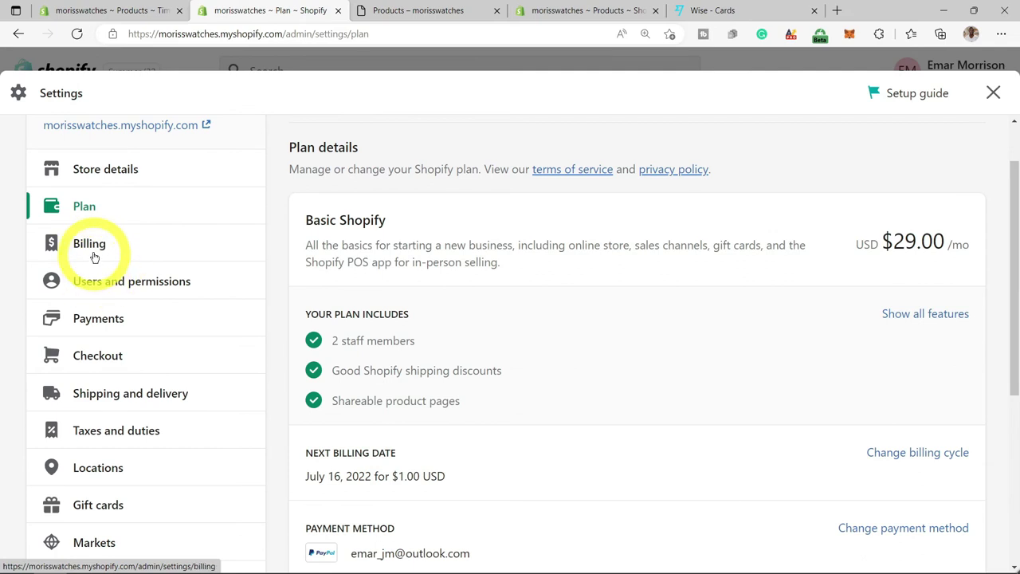
{"action": "left_click", "coordinate": [91, 252]}
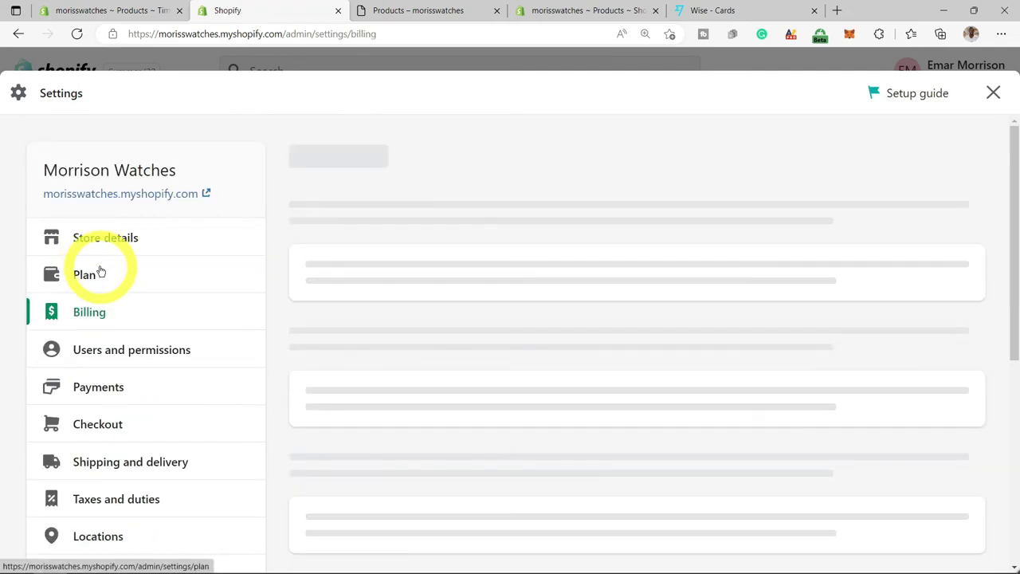
{"action": "scroll", "coordinate": [392, 319], "scroll_direction": "down", "scroll_amount": 4}
{"action": "scroll", "coordinate": [396, 322], "scroll_direction": "up", "scroll_amount": 2}
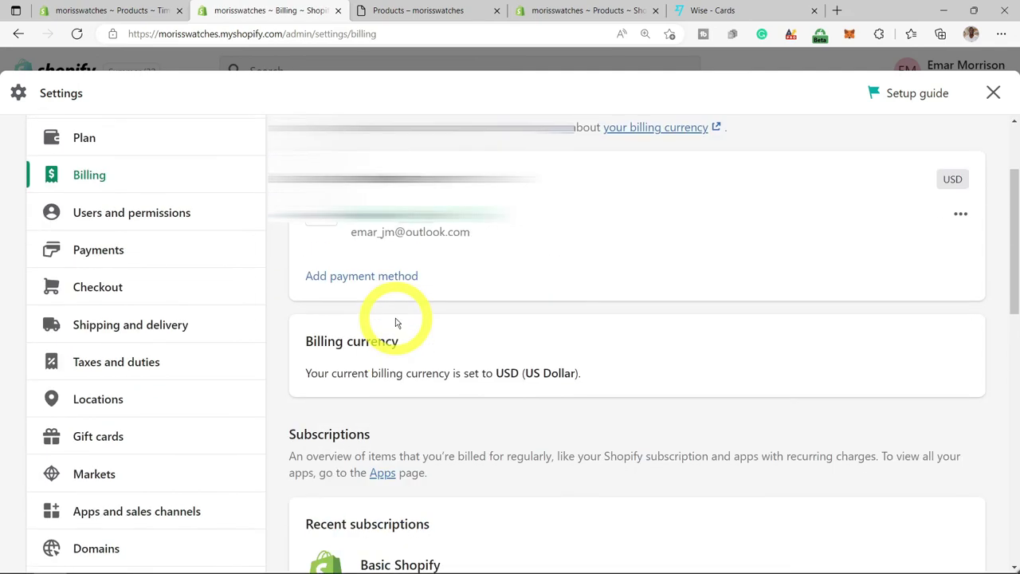
{"action": "scroll", "coordinate": [396, 323], "scroll_direction": "down", "scroll_amount": 1}
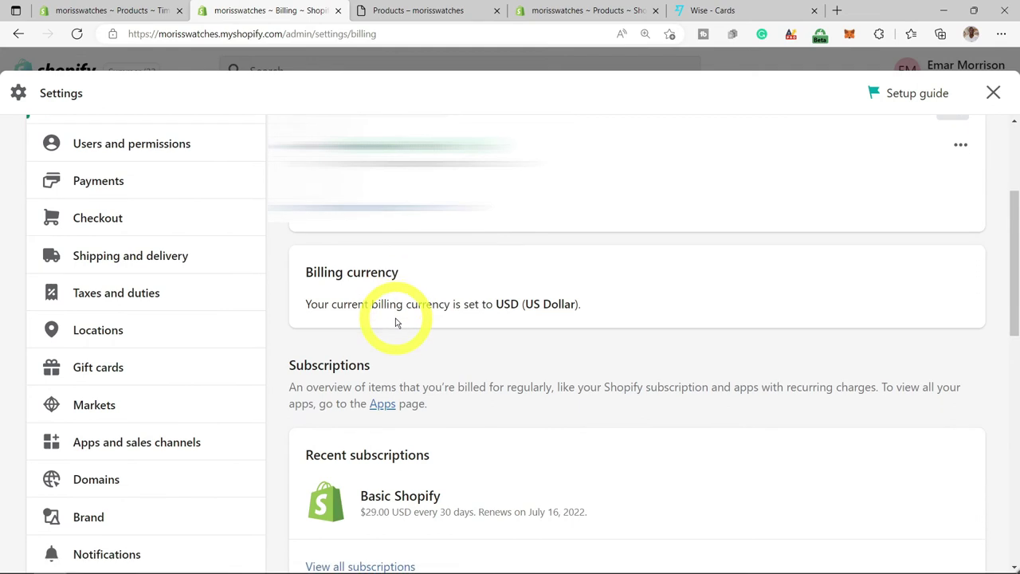
{"action": "scroll", "coordinate": [366, 342], "scroll_direction": "up", "scroll_amount": 3}
View Users and permissions down to the Login services section.
{"action": "left_click", "coordinate": [130, 355]}
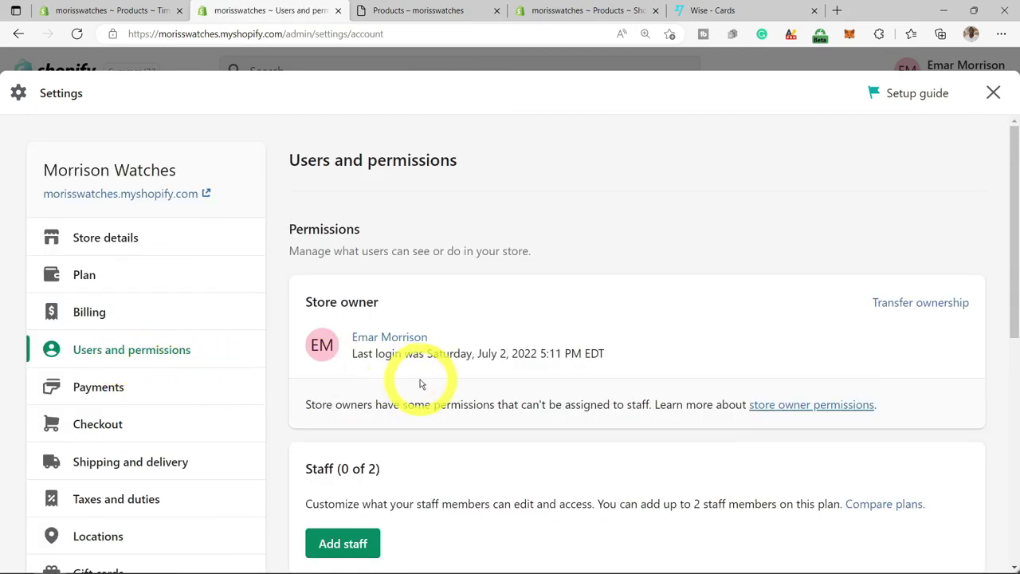
{"action": "scroll", "coordinate": [422, 384], "scroll_direction": "down", "scroll_amount": 2}
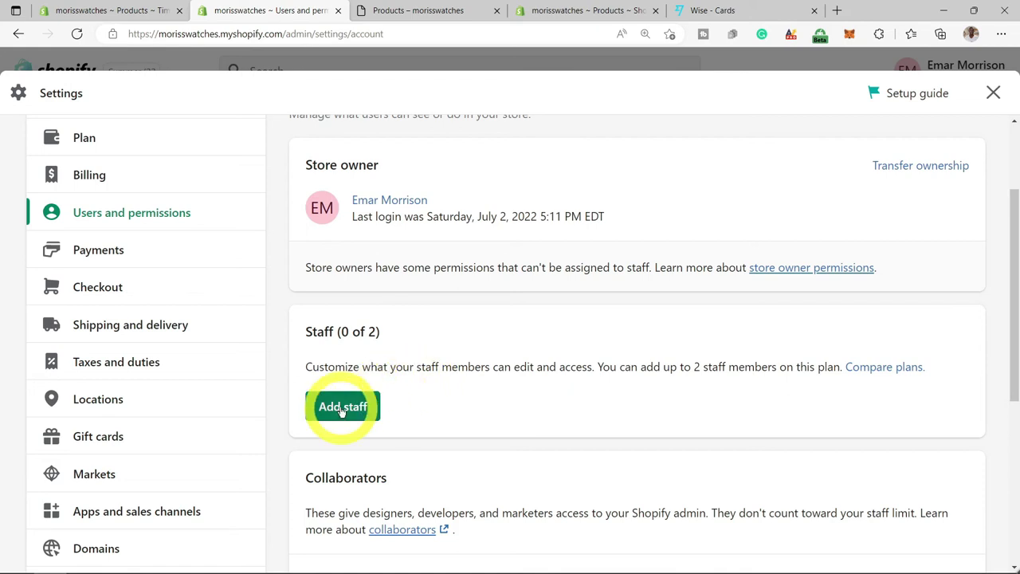
{"action": "scroll", "coordinate": [338, 406], "scroll_direction": "down", "scroll_amount": 5}
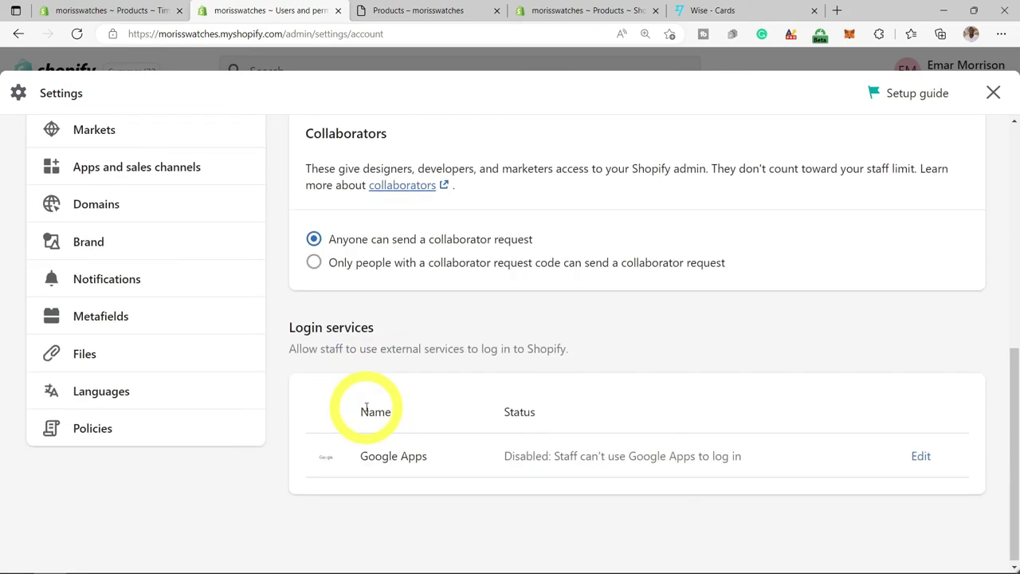
{"action": "scroll", "coordinate": [364, 409], "scroll_direction": "up", "scroll_amount": 8}
In Payments settings, open Bank Deposit as a manual method and close it unactivated.
{"action": "left_click", "coordinate": [95, 319]}
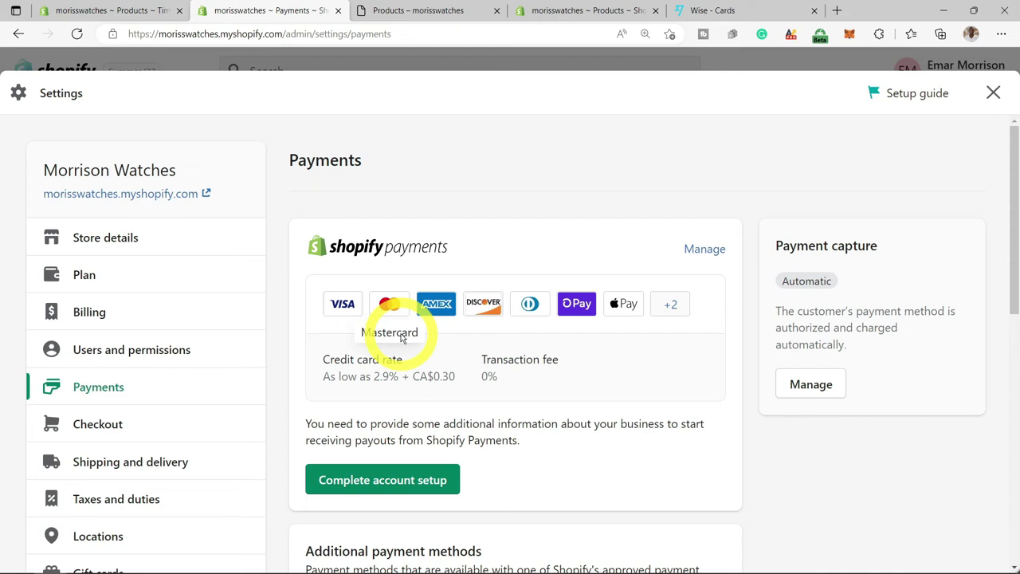
{"action": "scroll", "coordinate": [405, 371], "scroll_direction": "down", "scroll_amount": 3}
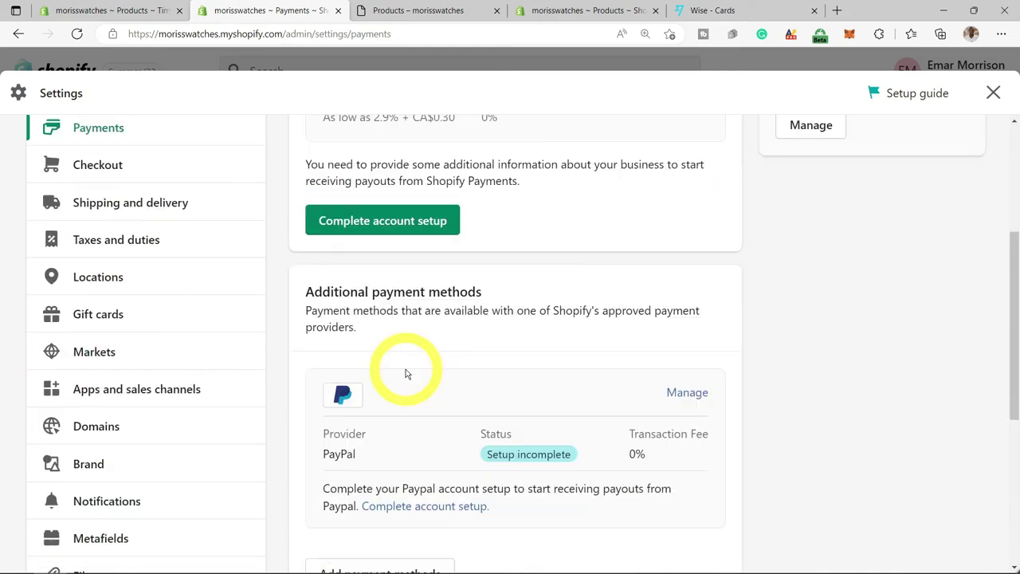
{"action": "scroll", "coordinate": [363, 392], "scroll_direction": "down", "scroll_amount": 3}
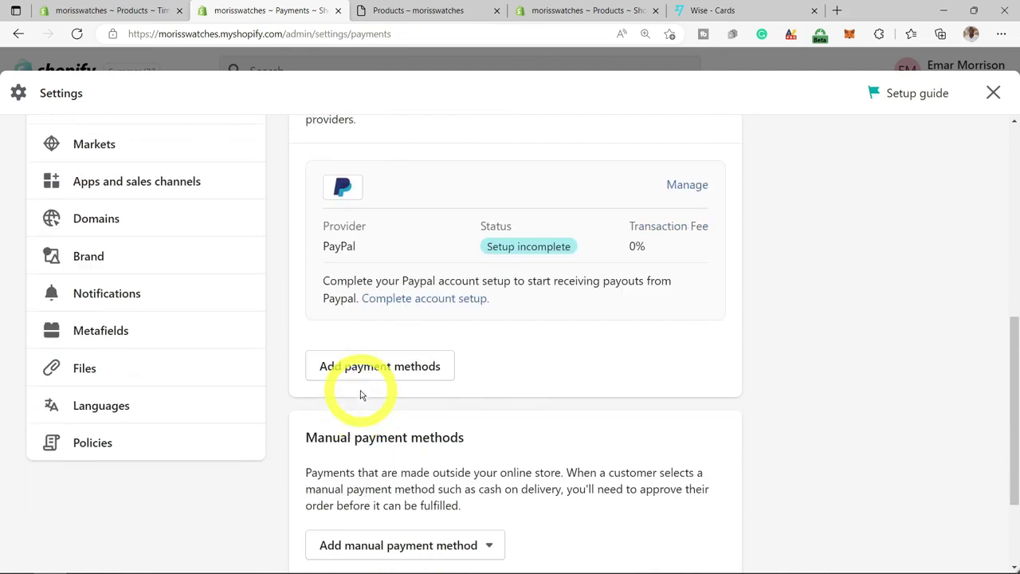
{"action": "scroll", "coordinate": [371, 407], "scroll_direction": "down", "scroll_amount": 1}
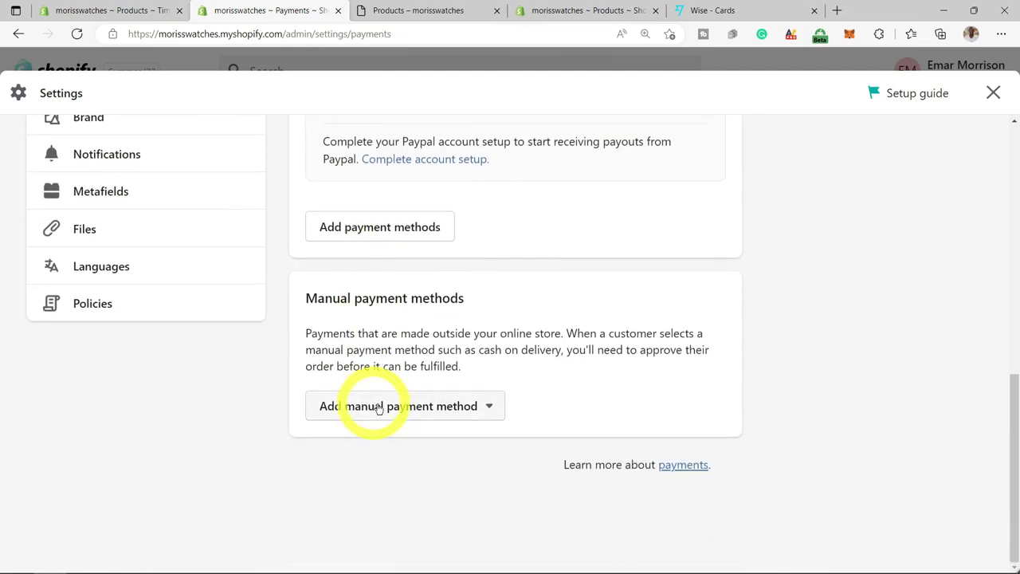
{"action": "left_click", "coordinate": [480, 408]}
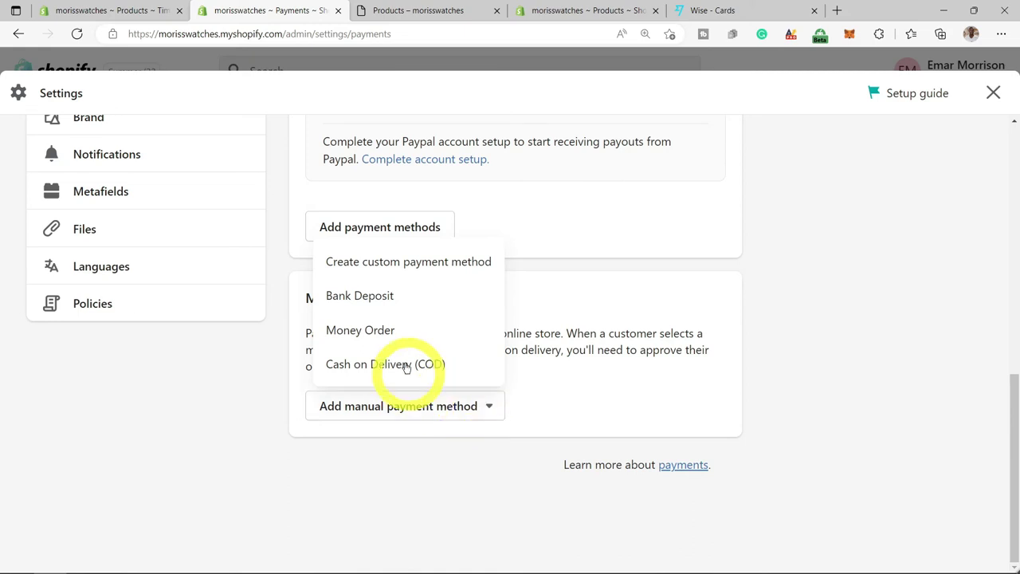
{"action": "left_click", "coordinate": [385, 297]}
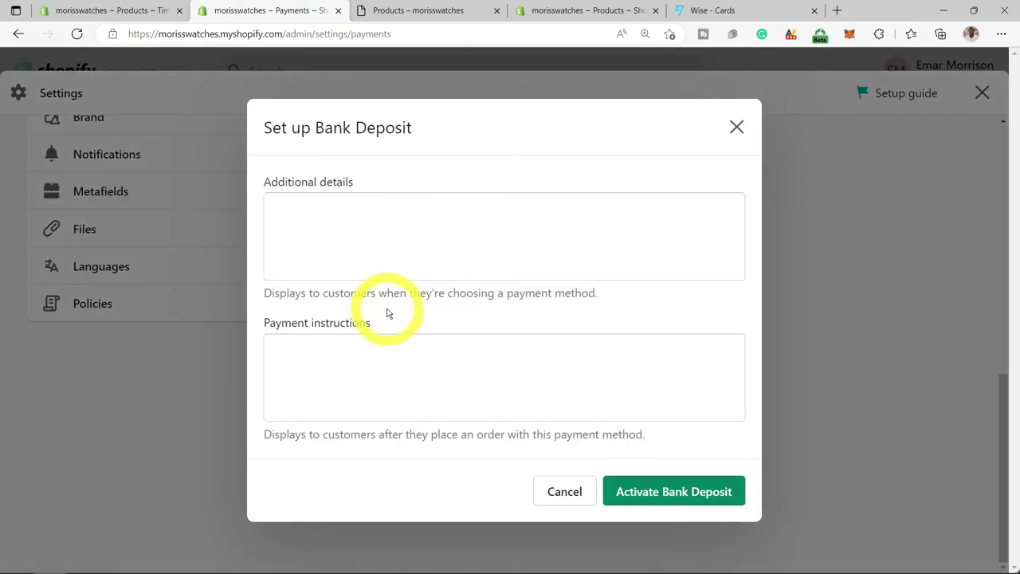
{"action": "left_click", "coordinate": [735, 130]}
Start Shopify Payments account setup and edit the statement descriptor to 'MORRISS WATCHES'.
{"action": "scroll", "coordinate": [519, 303], "scroll_direction": "up", "scroll_amount": 5}
{"action": "left_click", "coordinate": [357, 435]}
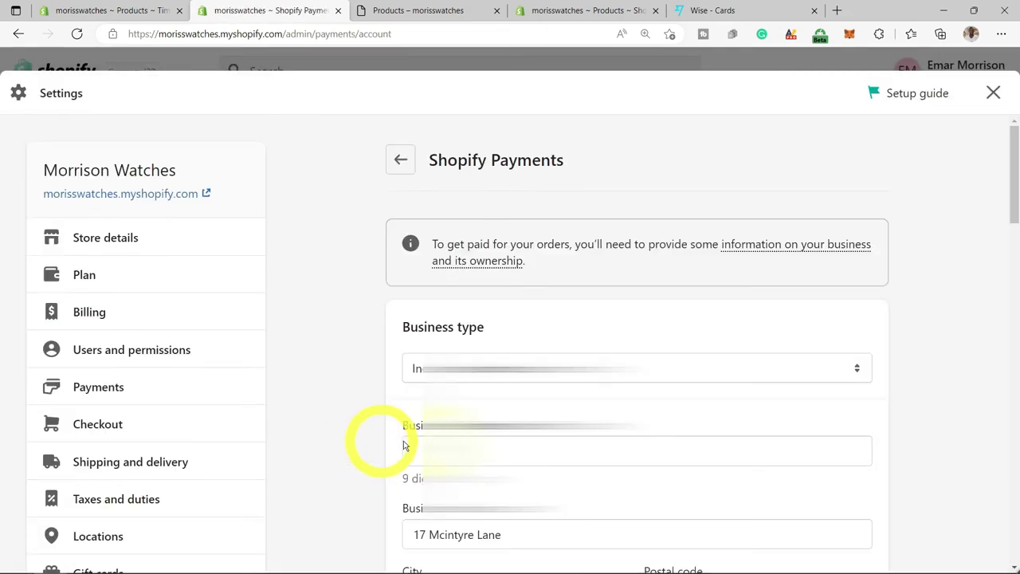
{"action": "scroll", "coordinate": [375, 439], "scroll_direction": "down", "scroll_amount": 2}
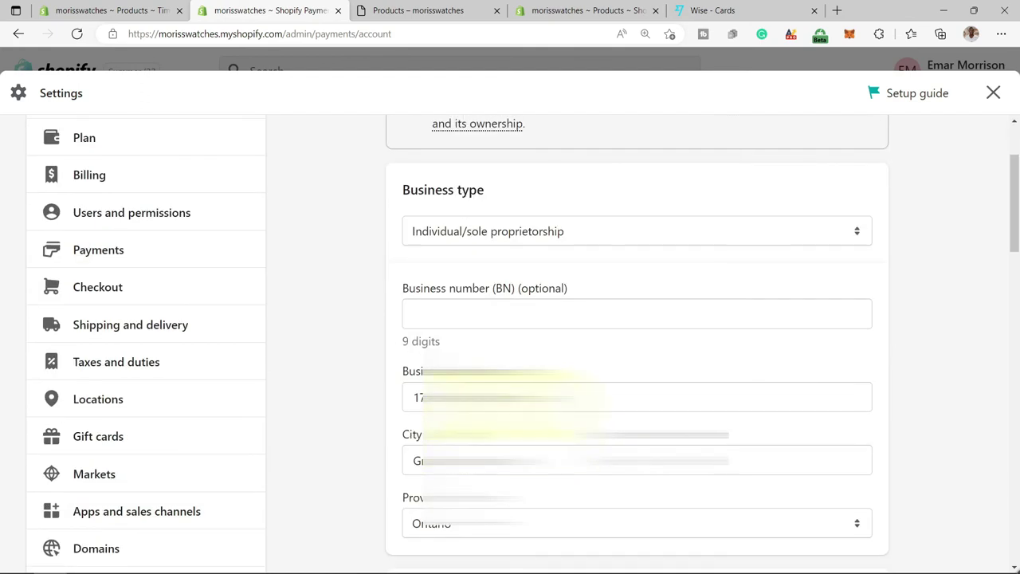
{"action": "scroll", "coordinate": [511, 399], "scroll_direction": "down", "scroll_amount": 5}
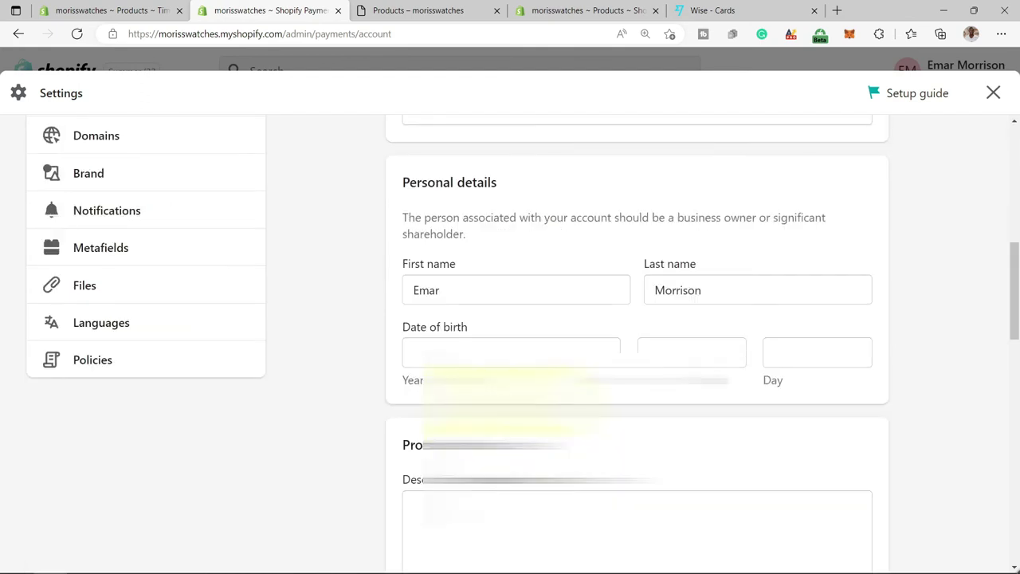
{"action": "scroll", "coordinate": [489, 376], "scroll_direction": "down", "scroll_amount": 3}
{"action": "scroll", "coordinate": [484, 351], "scroll_direction": "down", "scroll_amount": 4}
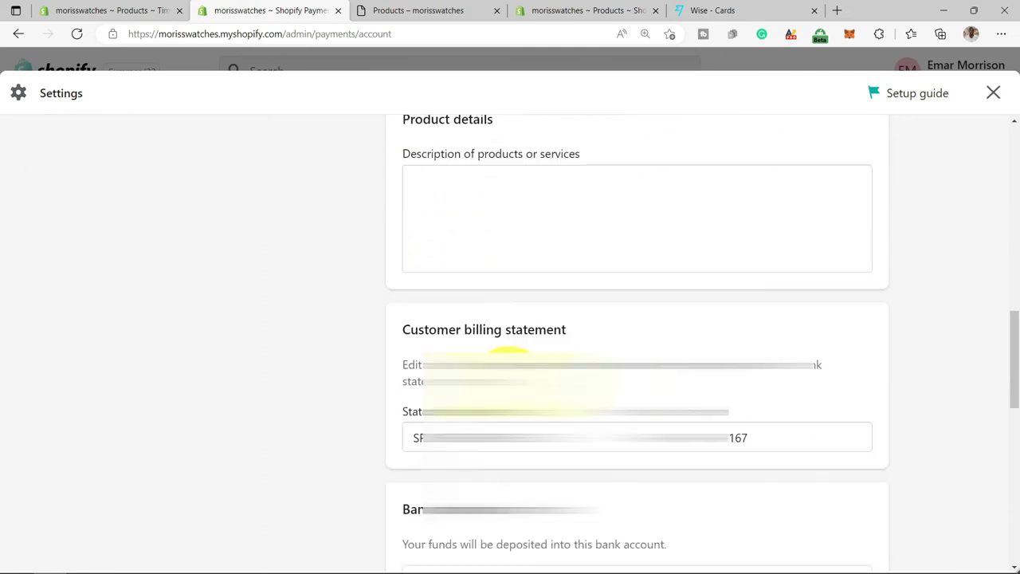
{"action": "left_click", "coordinate": [496, 280]}
{"action": "left_click_drag", "start_coordinate": [534, 283], "coordinate": [414, 280]}
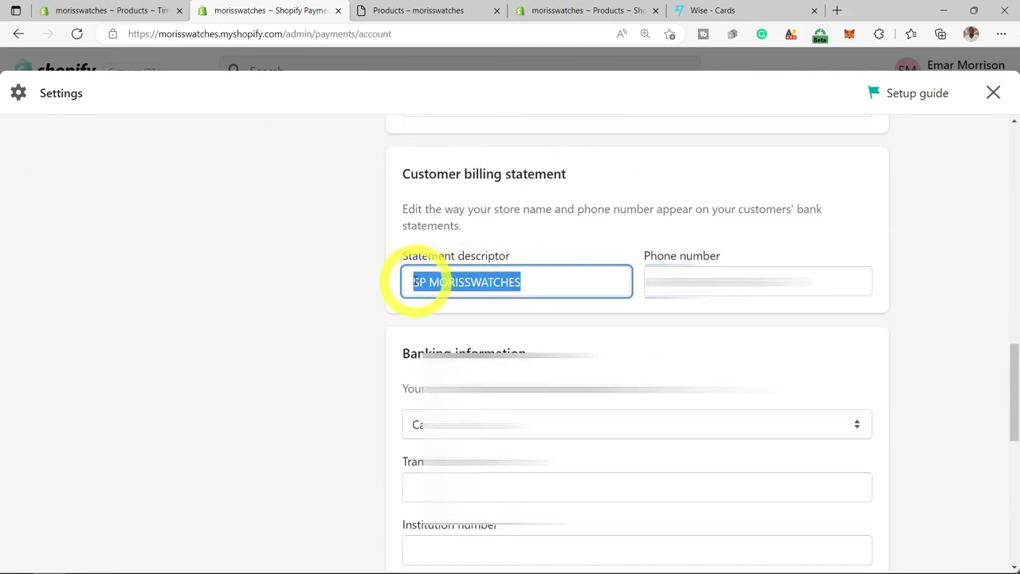
{"action": "left_click", "coordinate": [429, 282]}
{"action": "key", "text": "BackSpace"}
{"action": "key", "text": "BackSpace"}
{"action": "key", "text": "BackSpace"}
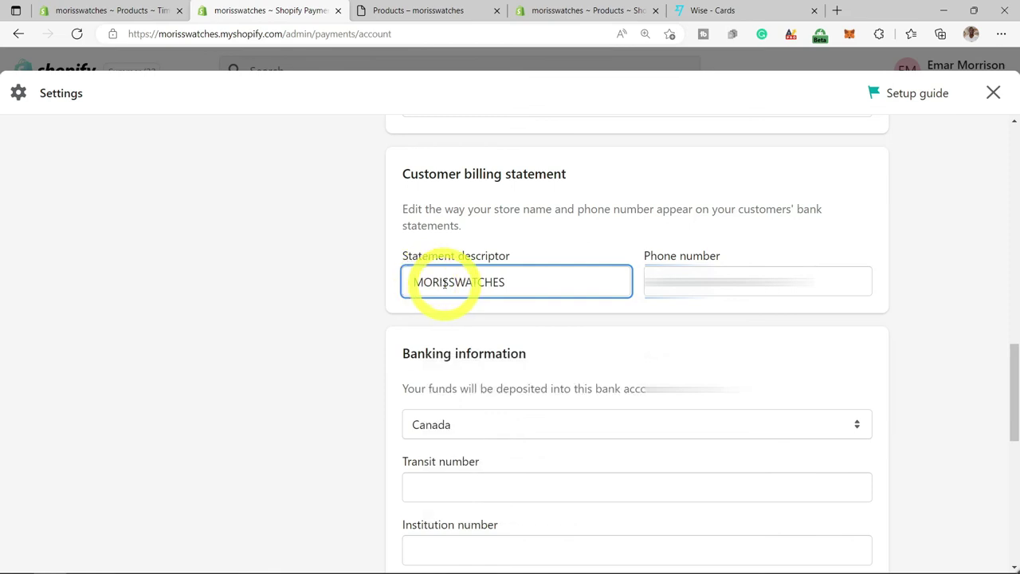
{"action": "left_click", "coordinate": [438, 283]}
{"action": "type", "text": "R"}
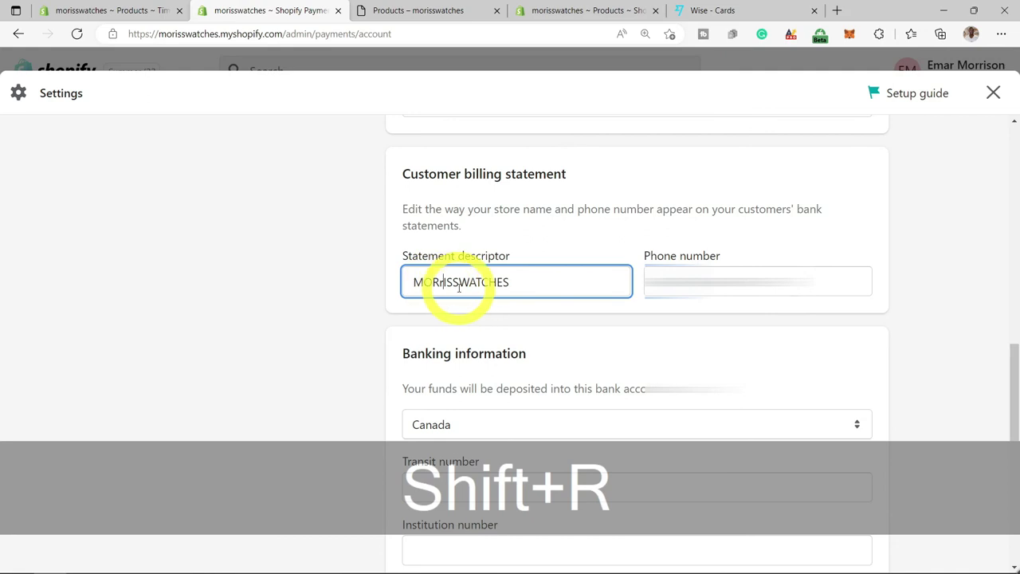
{"action": "left_click", "coordinate": [468, 283]}
Set the banking information country to United States, after briefly choosing Canada.
{"action": "scroll", "coordinate": [859, 220], "scroll_direction": "down", "scroll_amount": 3}
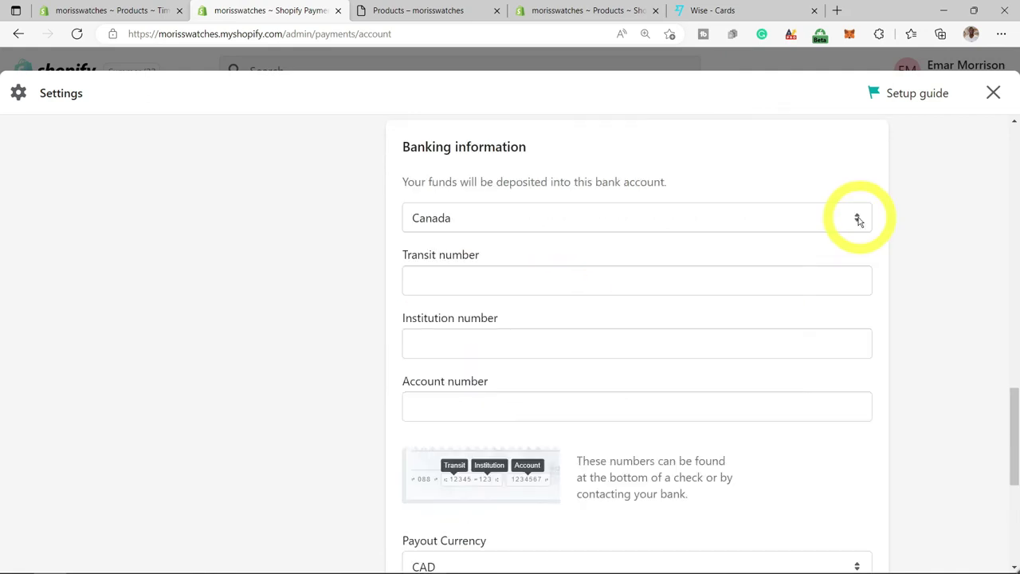
{"action": "left_click", "coordinate": [858, 219]}
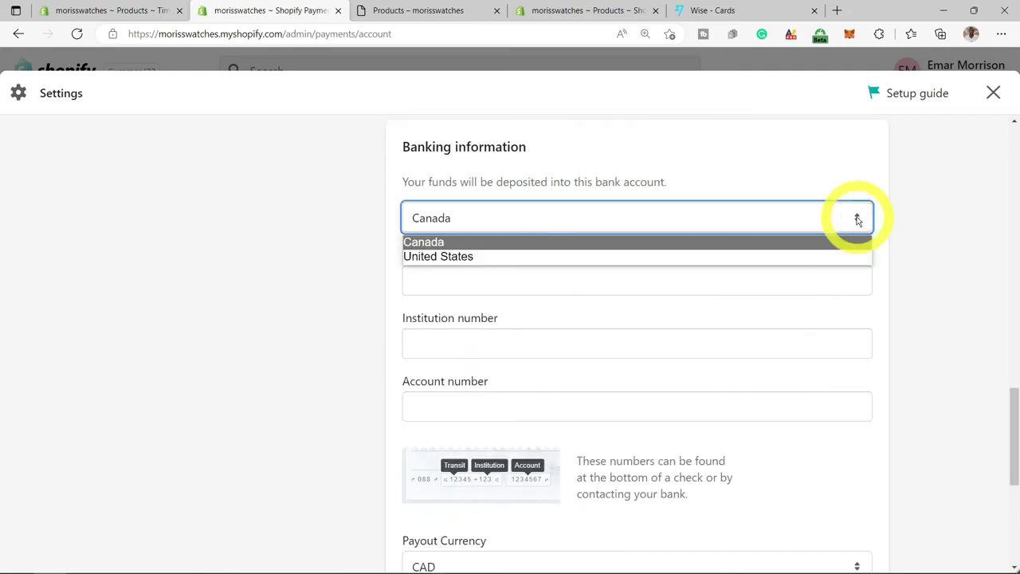
{"action": "left_click", "coordinate": [523, 266]}
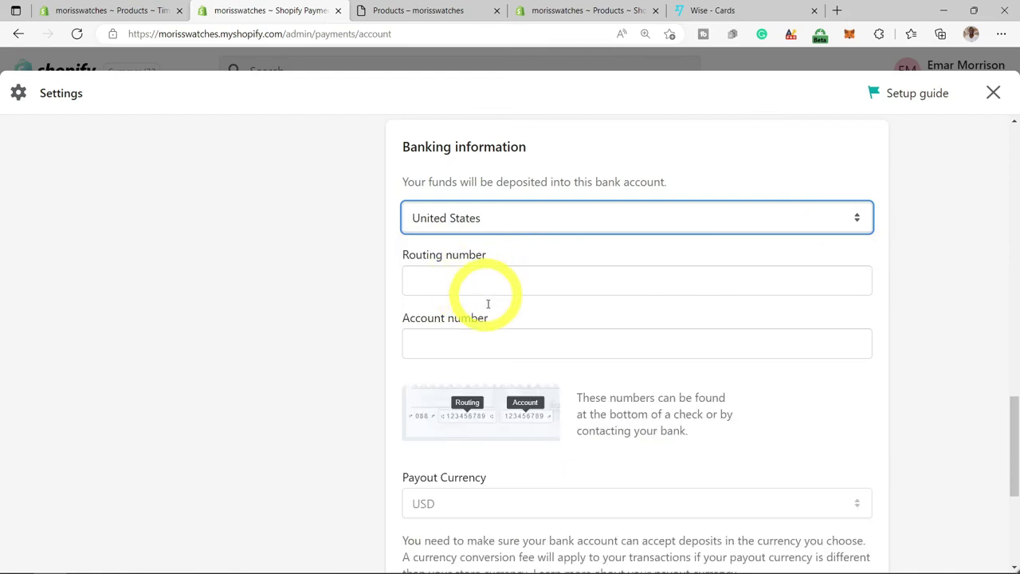
{"action": "left_click", "coordinate": [484, 347]}
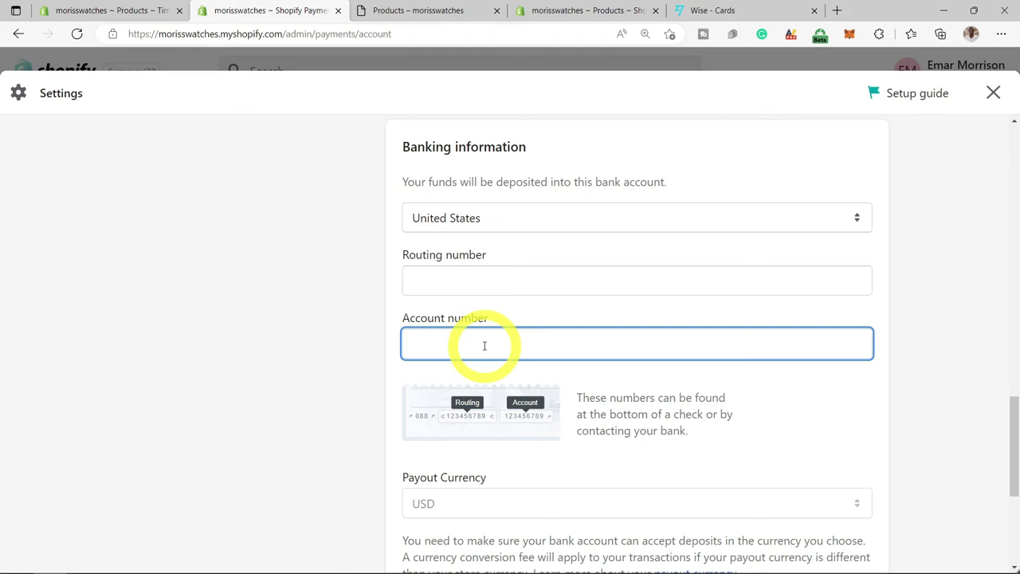
{"action": "left_click", "coordinate": [854, 218]}
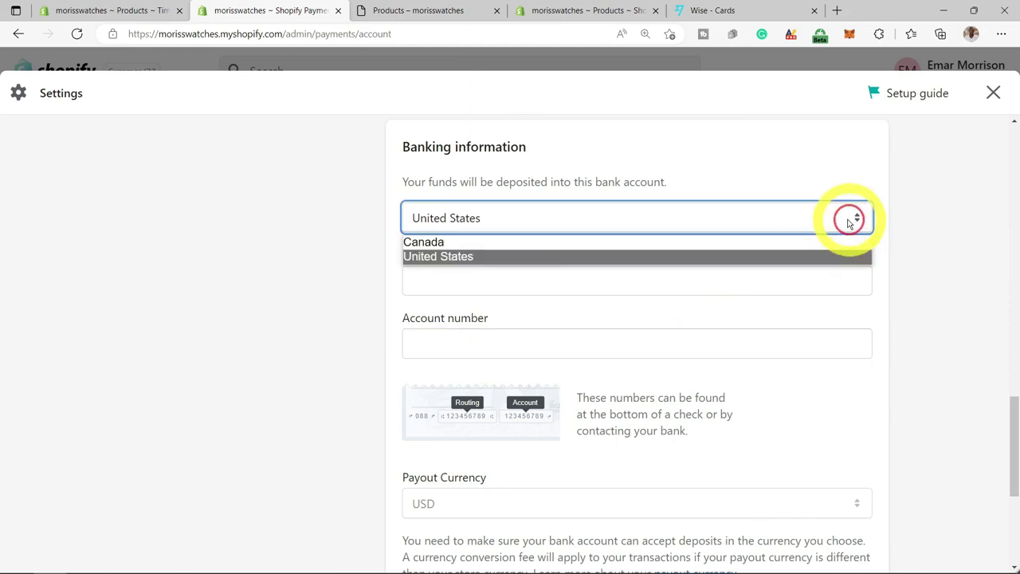
{"action": "left_click", "coordinate": [578, 242]}
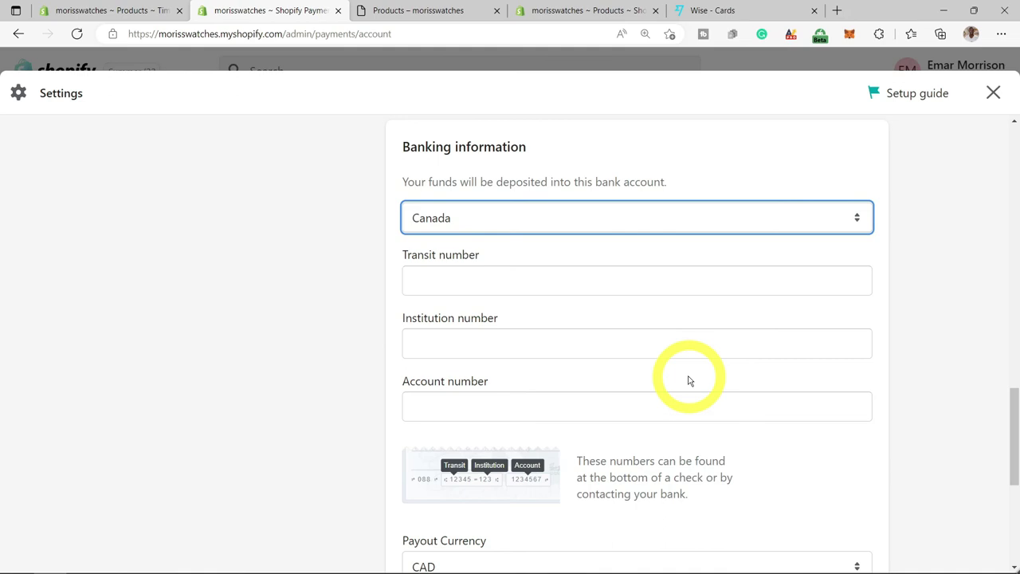
{"action": "left_click", "coordinate": [801, 219]}
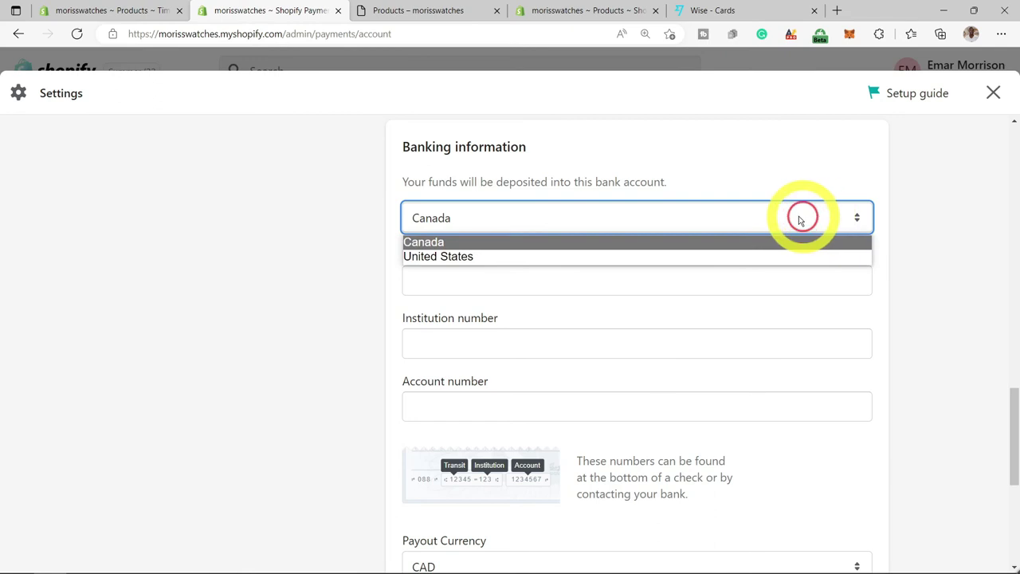
{"action": "left_click", "coordinate": [628, 256]}
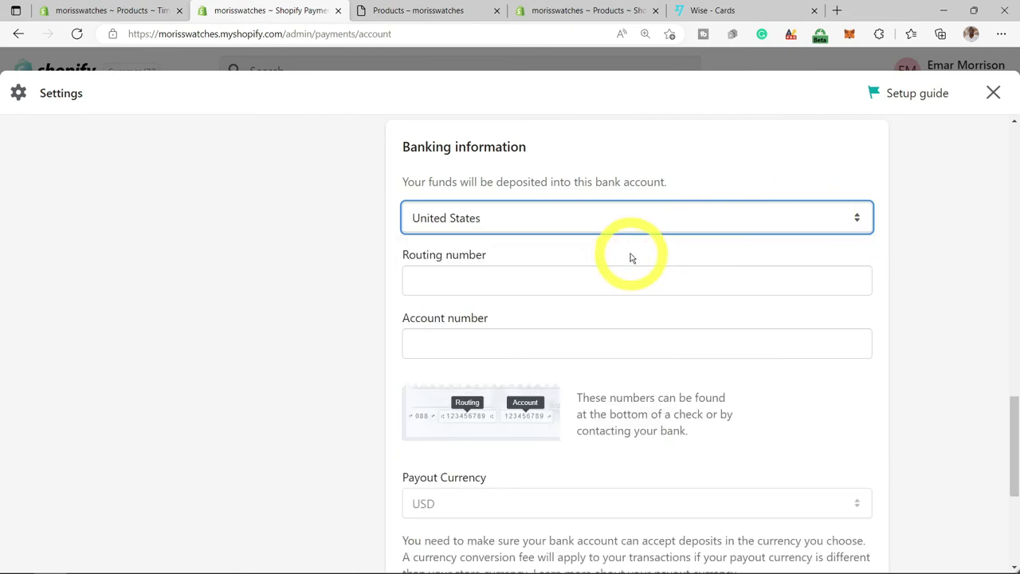
{"action": "scroll", "coordinate": [784, 501], "scroll_direction": "down", "scroll_amount": 4}
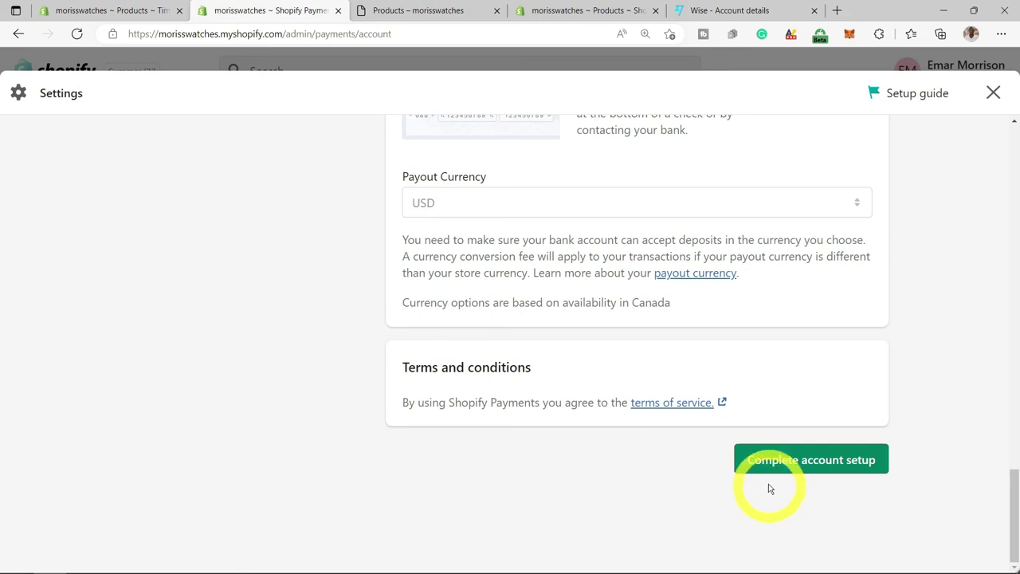
Submit the Shopify Payments account setup and look over the payments page.
{"action": "left_click", "coordinate": [776, 463]}
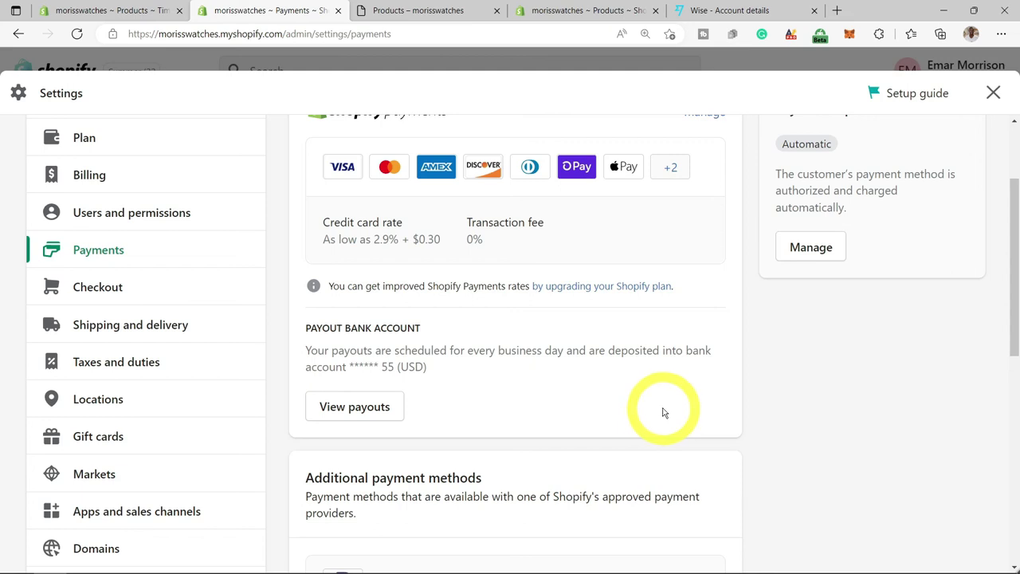
{"action": "scroll", "coordinate": [634, 414], "scroll_direction": "up", "scroll_amount": 2}
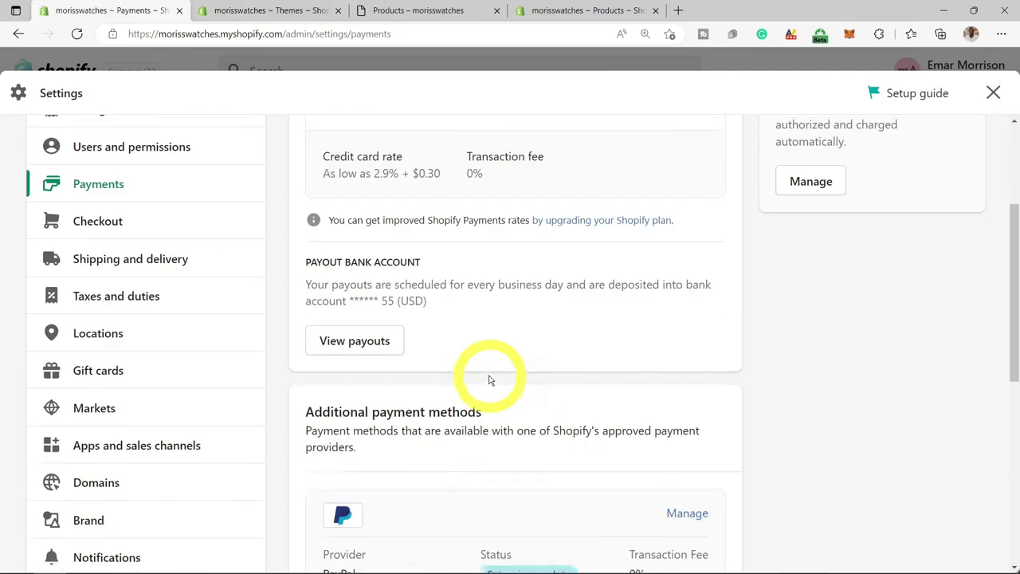
{"action": "scroll", "coordinate": [490, 380], "scroll_direction": "down", "scroll_amount": 3}
{"action": "scroll", "coordinate": [489, 381], "scroll_direction": "down", "scroll_amount": 2}
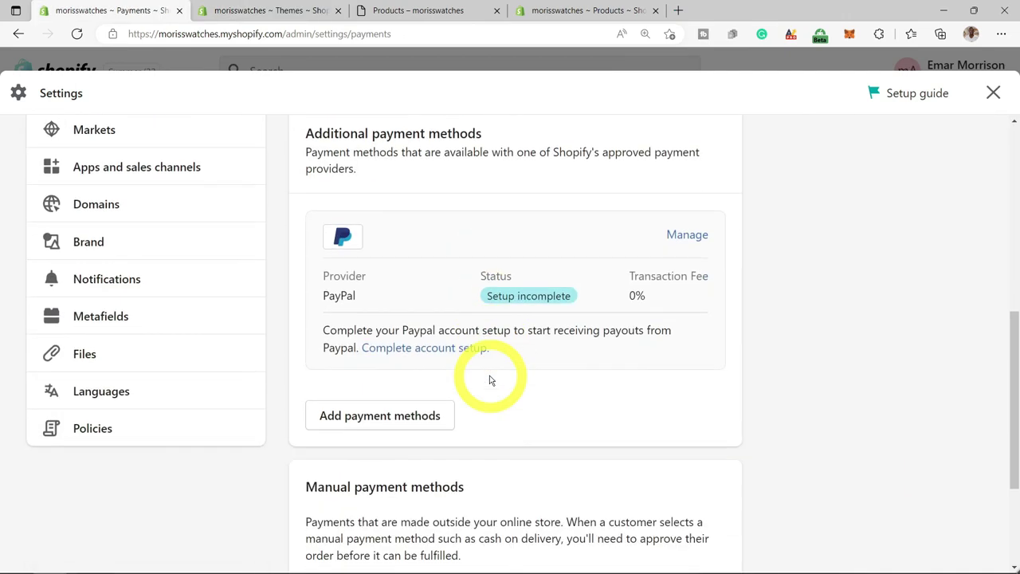
Check the still-incomplete PayPal Express Checkout setup, then return to Payments settings.
{"action": "left_click", "coordinate": [687, 236]}
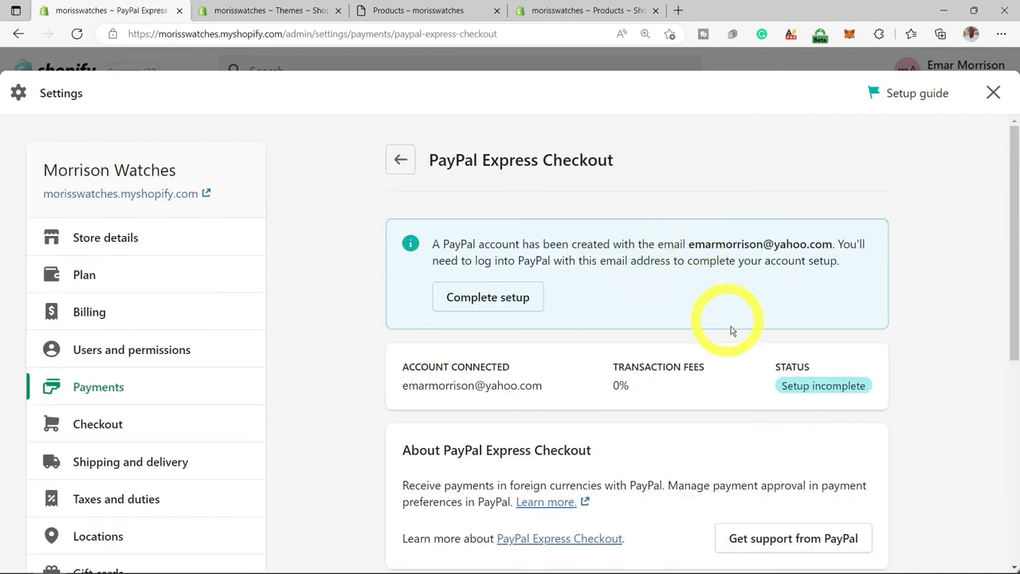
{"action": "scroll", "coordinate": [725, 334], "scroll_direction": "down", "scroll_amount": 3}
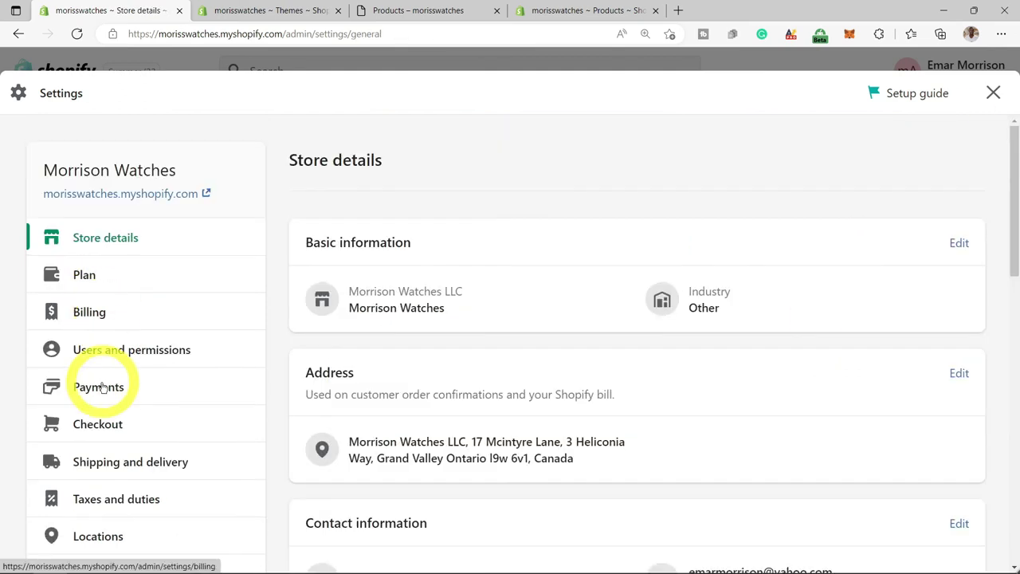
{"action": "left_click", "coordinate": [101, 386]}
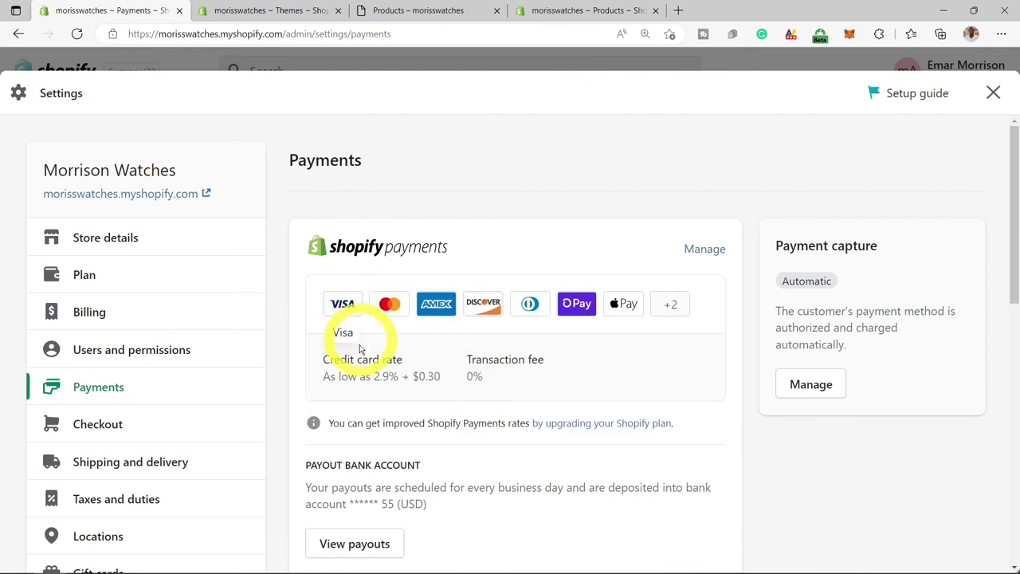
{"action": "scroll", "coordinate": [367, 367], "scroll_direction": "down", "scroll_amount": 4}
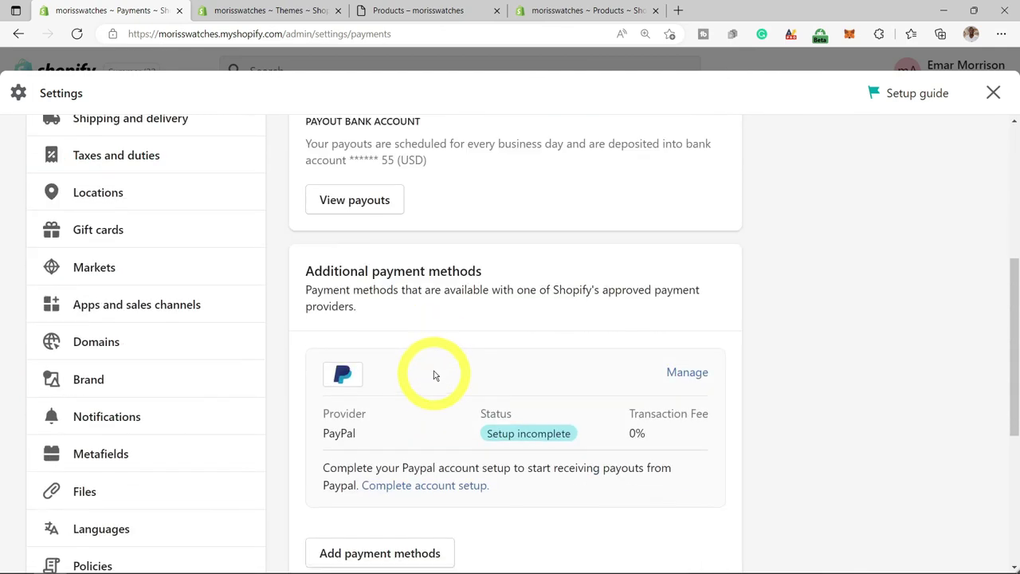
{"action": "scroll", "coordinate": [435, 376], "scroll_direction": "down", "scroll_amount": 4}
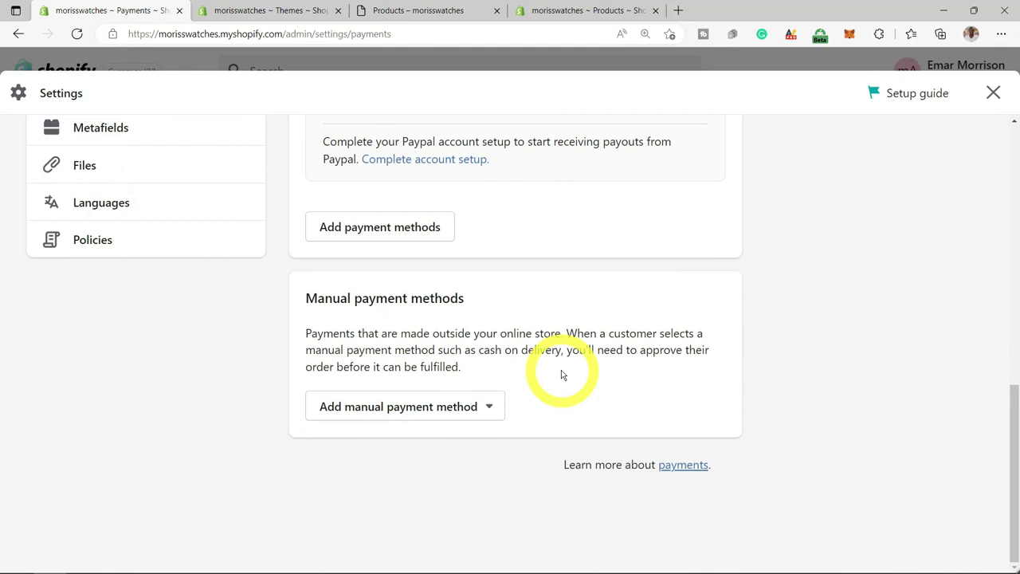
{"action": "scroll", "coordinate": [561, 370], "scroll_direction": "up", "scroll_amount": 3}
Choose Affirm from the list of available additional payment methods.
{"action": "left_click", "coordinate": [384, 441]}
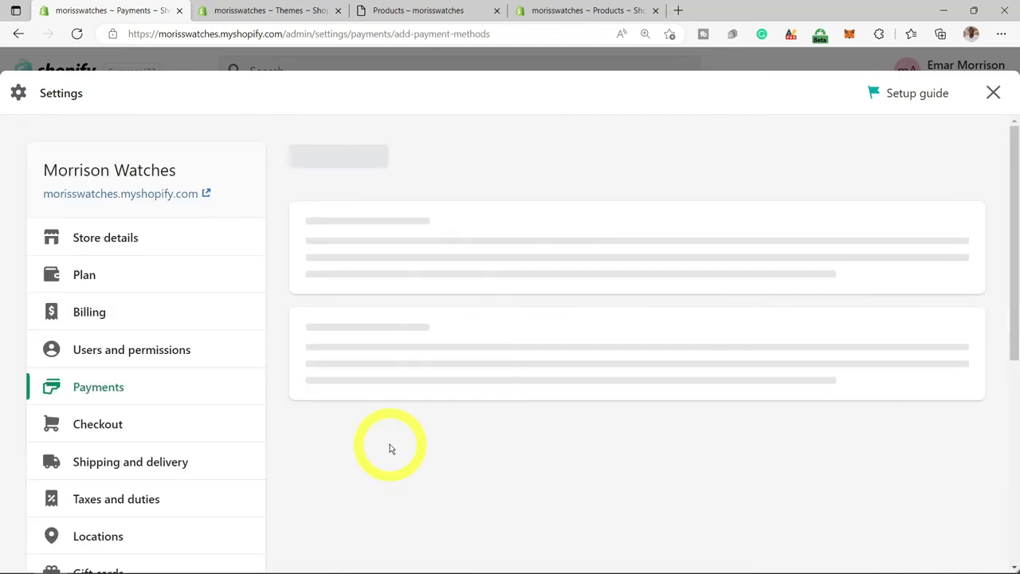
{"action": "left_click", "coordinate": [471, 302]}
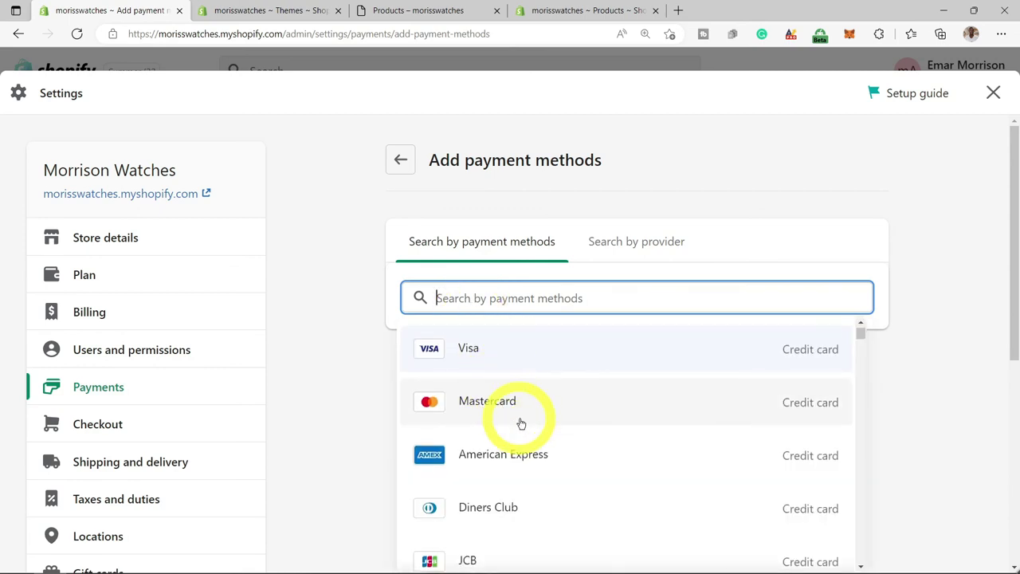
{"action": "scroll", "coordinate": [521, 423], "scroll_direction": "down", "scroll_amount": 5}
{"action": "scroll", "coordinate": [552, 423], "scroll_direction": "down", "scroll_amount": 4}
{"action": "scroll", "coordinate": [561, 436], "scroll_direction": "down", "scroll_amount": 5}
{"action": "scroll", "coordinate": [563, 437], "scroll_direction": "down", "scroll_amount": 5}
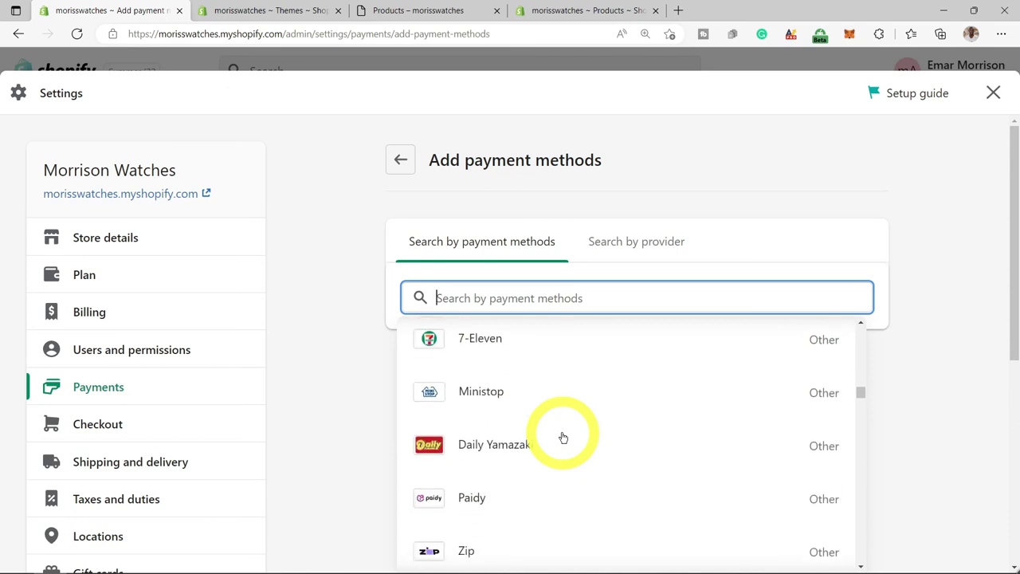
{"action": "scroll", "coordinate": [562, 436], "scroll_direction": "down", "scroll_amount": 3}
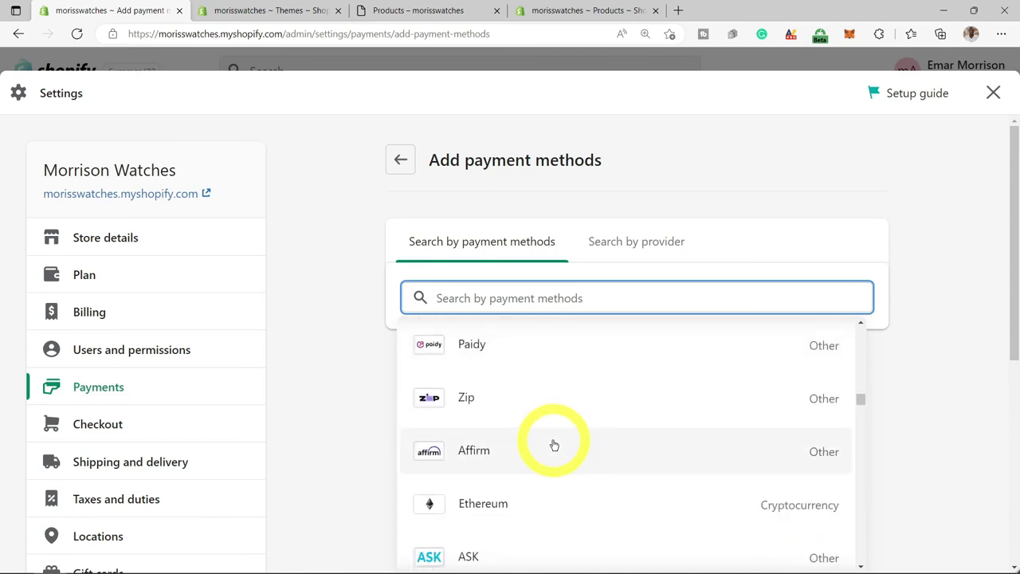
{"action": "left_click", "coordinate": [554, 447]}
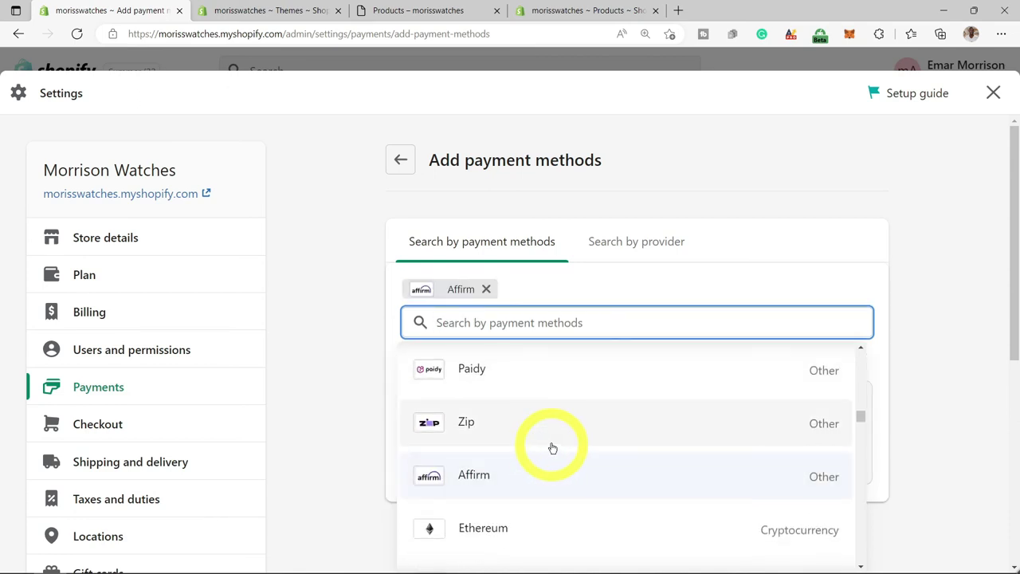
Activate and connect Affirm, then cancel the Affirm Payments App install request.
{"action": "left_click", "coordinate": [864, 303]}
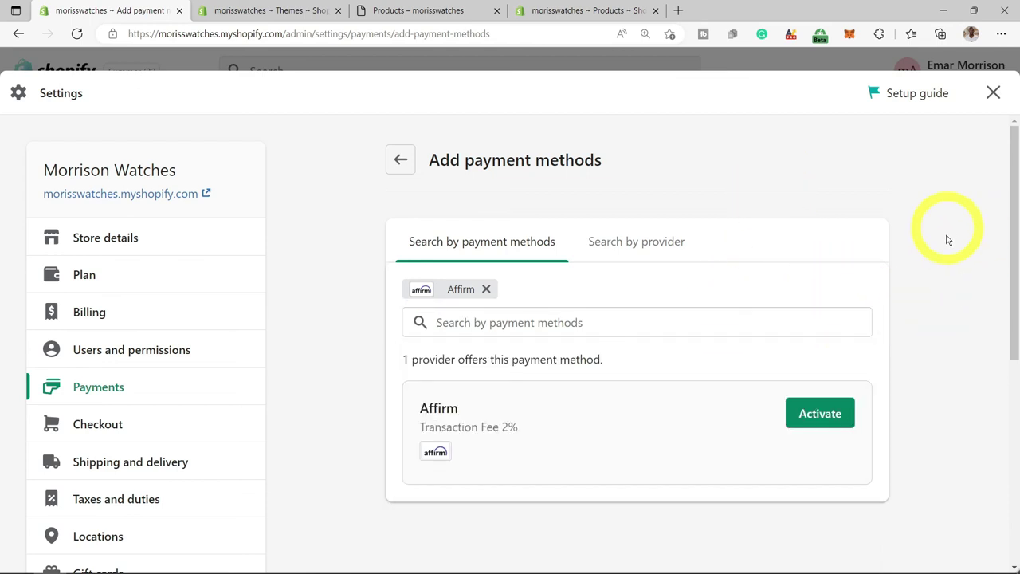
{"action": "left_click", "coordinate": [826, 412]}
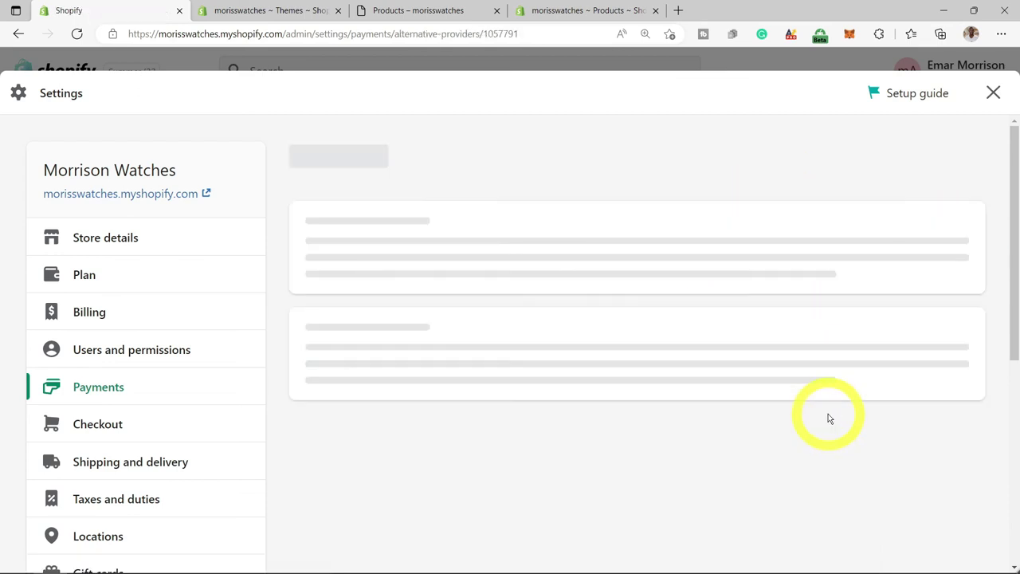
{"action": "scroll", "coordinate": [826, 412], "scroll_direction": "down", "scroll_amount": 5}
{"action": "left_click", "coordinate": [838, 355]}
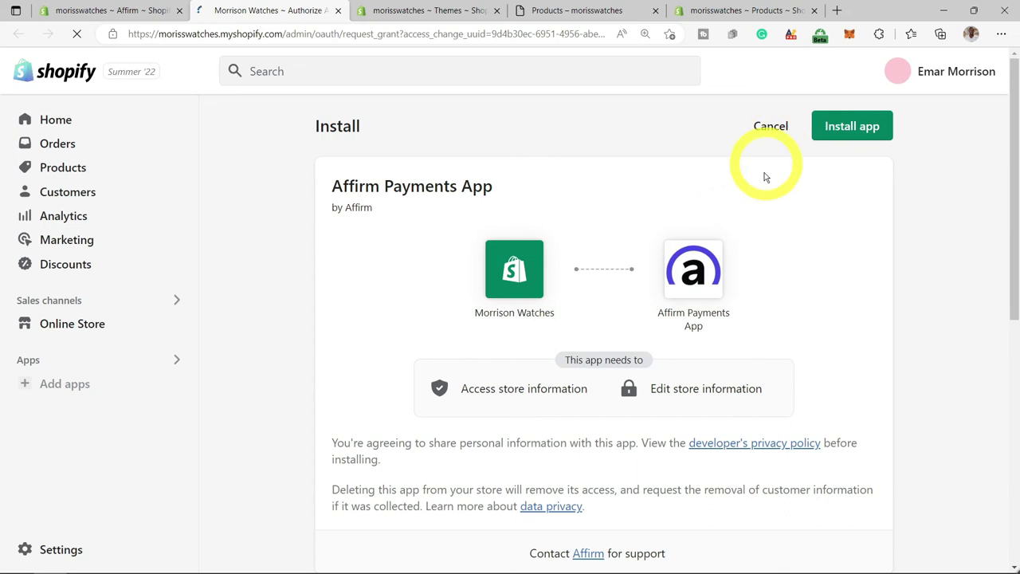
{"action": "left_click", "coordinate": [771, 132]}
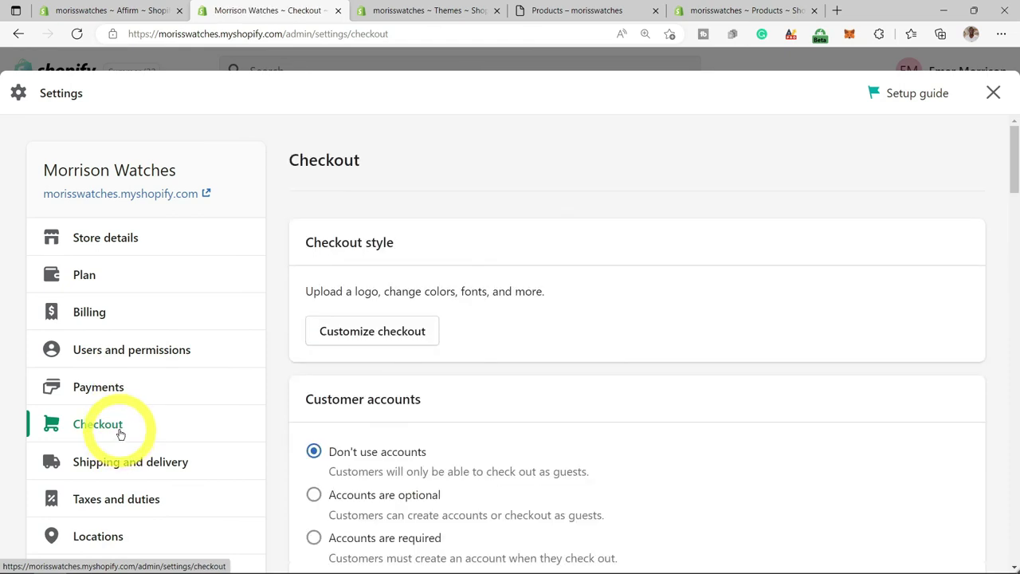
Scroll through Checkout's customer accounts, contact method, customer information and tipping sections.
{"action": "scroll", "coordinate": [461, 401], "scroll_direction": "down", "scroll_amount": 3}
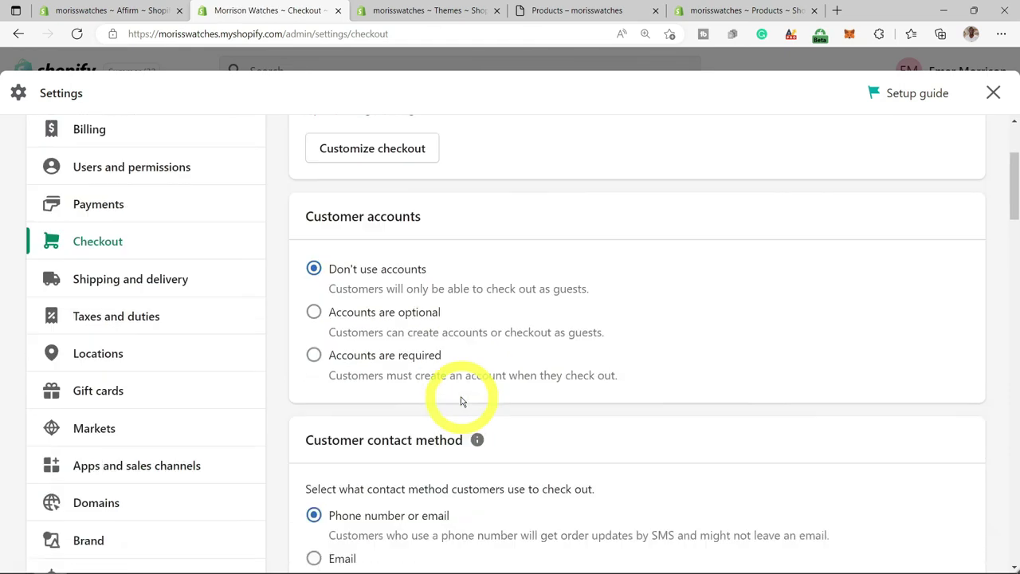
{"action": "scroll", "coordinate": [467, 399], "scroll_direction": "down", "scroll_amount": 1}
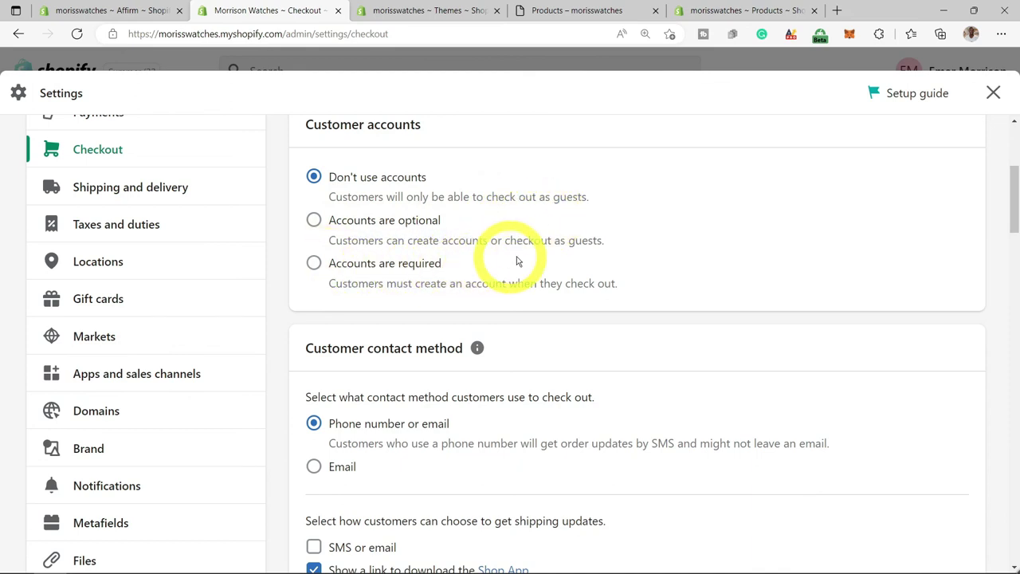
{"action": "scroll", "coordinate": [522, 248], "scroll_direction": "down", "scroll_amount": 1}
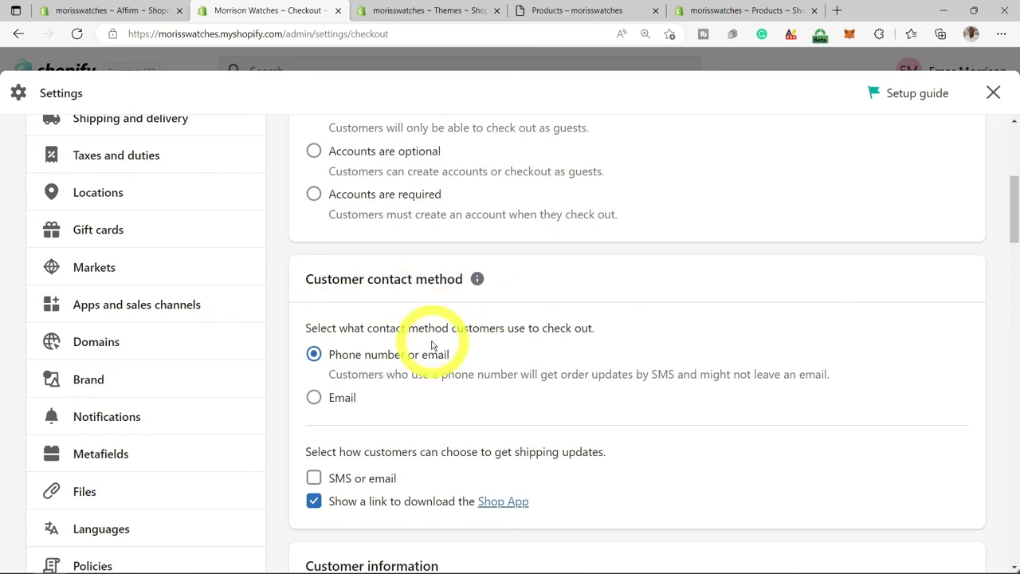
{"action": "scroll", "coordinate": [433, 345], "scroll_direction": "down", "scroll_amount": 2}
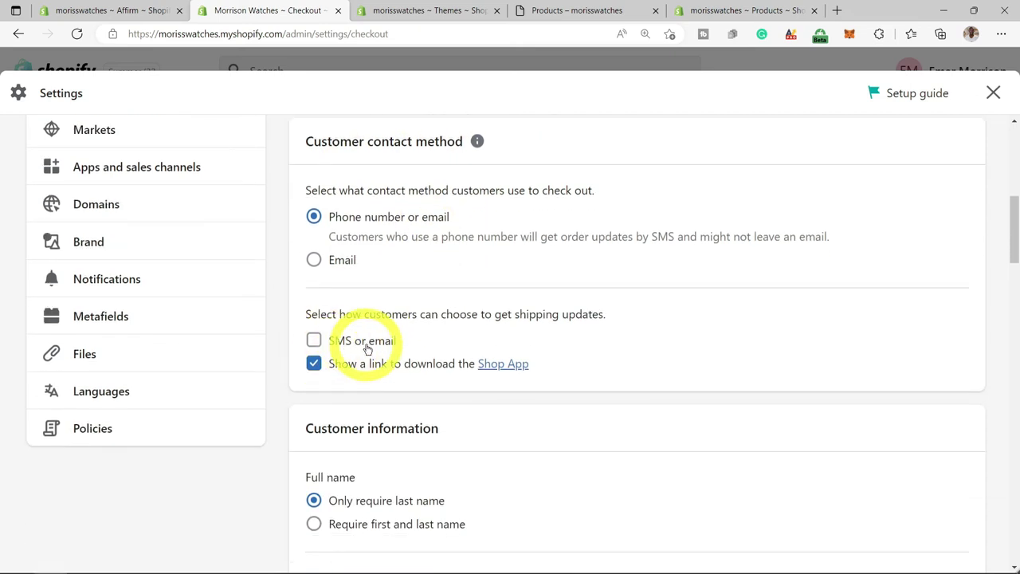
{"action": "scroll", "coordinate": [388, 349], "scroll_direction": "down", "scroll_amount": 2}
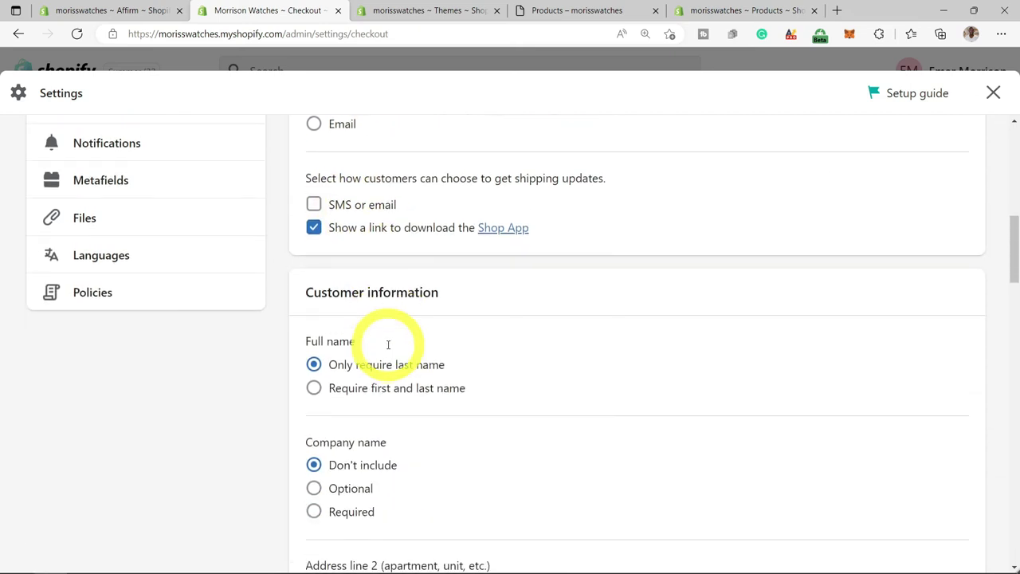
{"action": "scroll", "coordinate": [390, 346], "scroll_direction": "down", "scroll_amount": 1}
{"action": "scroll", "coordinate": [391, 346], "scroll_direction": "down", "scroll_amount": 6}
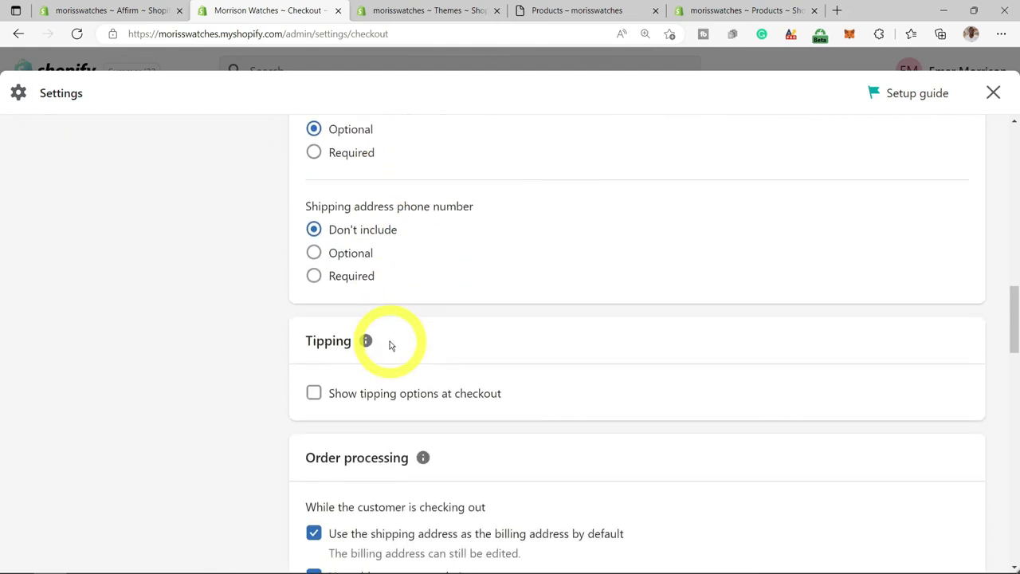
{"action": "scroll", "coordinate": [391, 345], "scroll_direction": "down", "scroll_amount": 5}
{"action": "scroll", "coordinate": [391, 344], "scroll_direction": "up", "scroll_amount": 4}
{"action": "scroll", "coordinate": [392, 344], "scroll_direction": "up", "scroll_amount": 13}
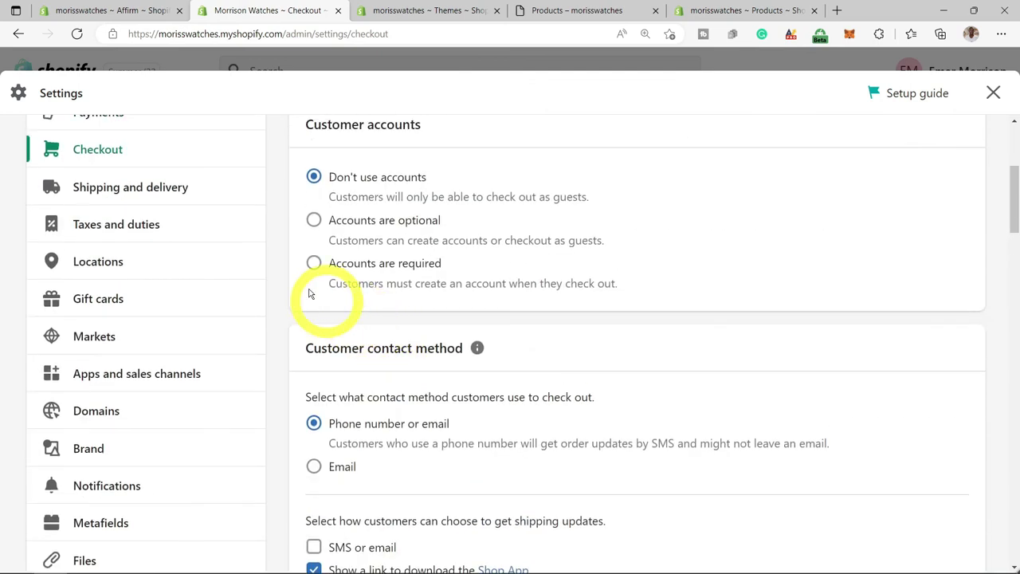
Review the General profile's five watches and its Domestic, US Cross-border and Rest of World rates.
{"action": "left_click", "coordinate": [148, 195]}
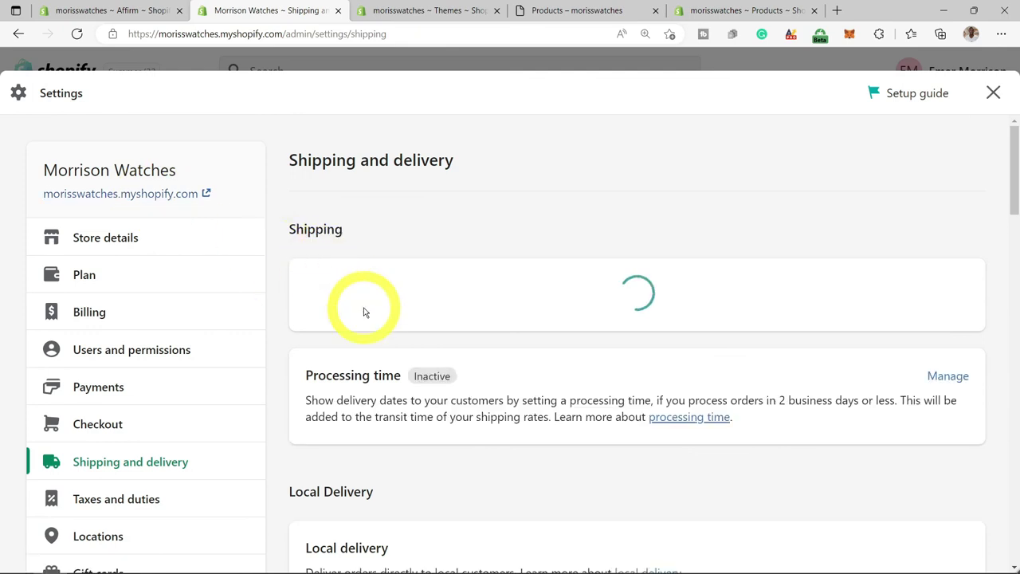
{"action": "scroll", "coordinate": [365, 307], "scroll_direction": "down", "scroll_amount": 1}
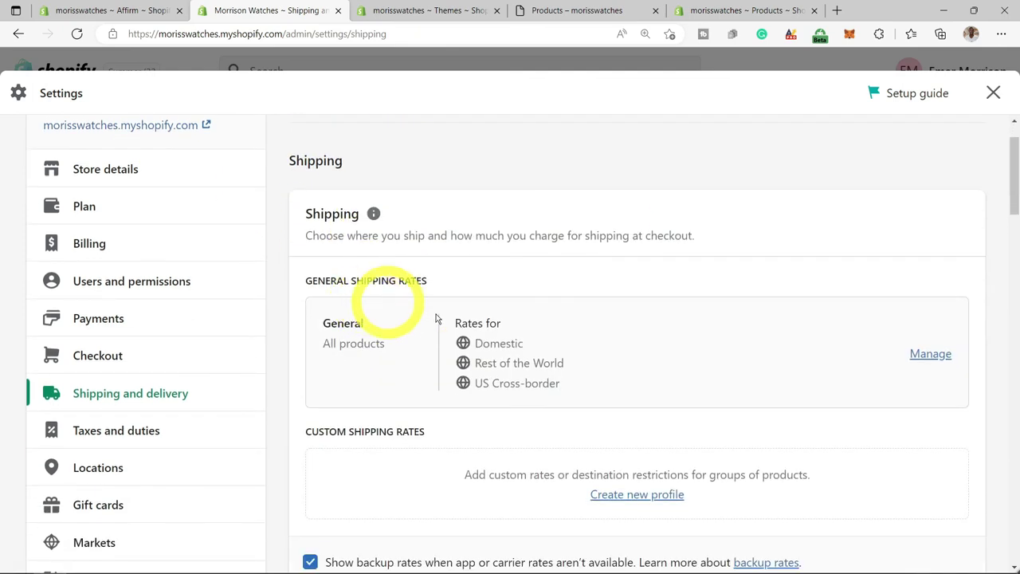
{"action": "left_click", "coordinate": [929, 354]}
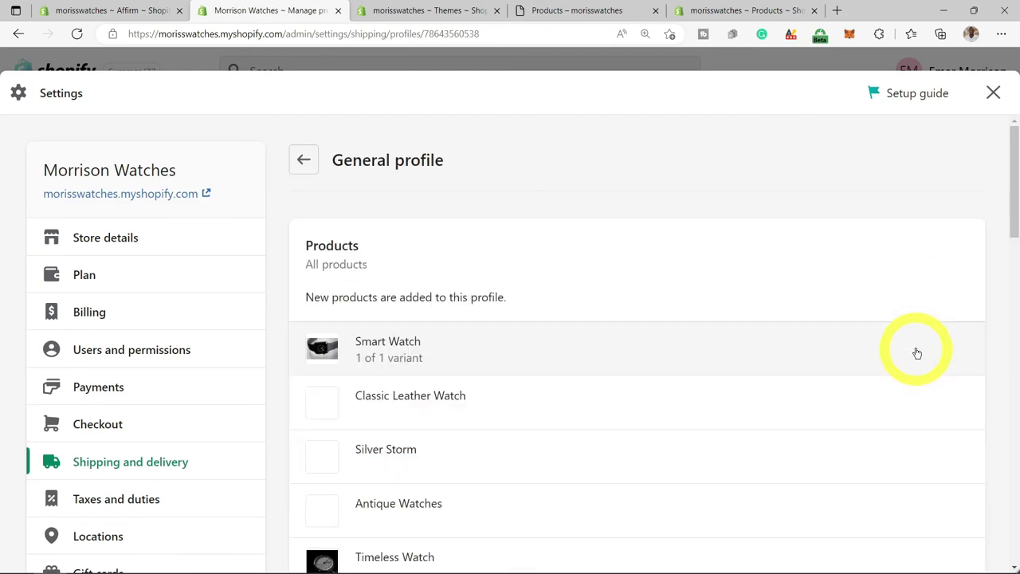
{"action": "scroll", "coordinate": [916, 352], "scroll_direction": "down", "scroll_amount": 3}
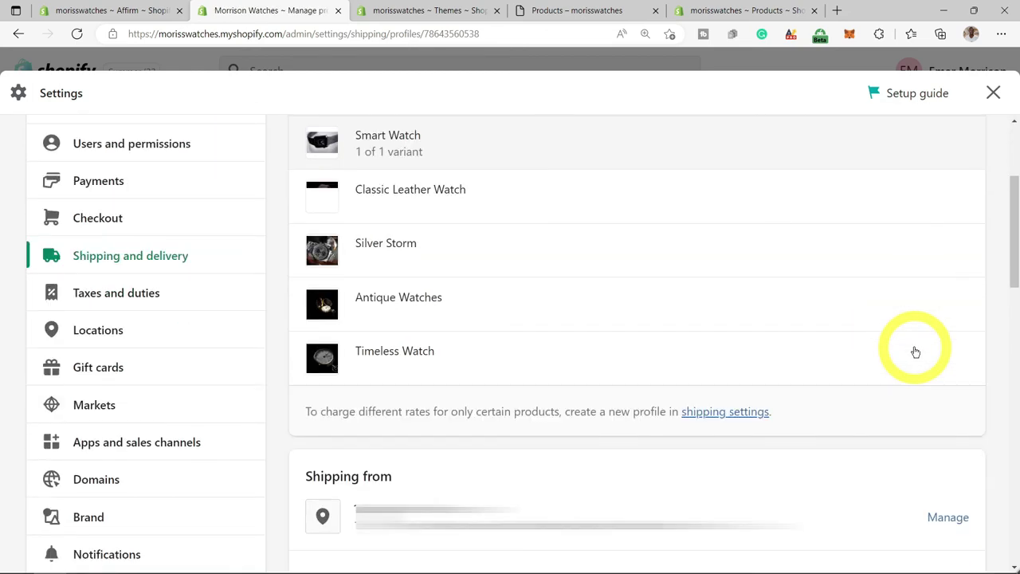
{"action": "scroll", "coordinate": [916, 353], "scroll_direction": "down", "scroll_amount": 6}
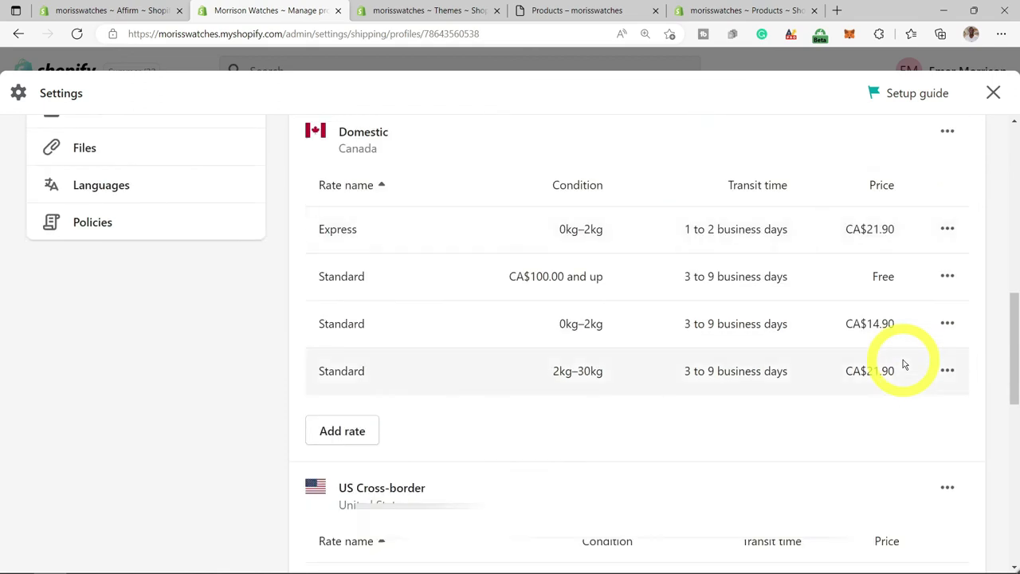
{"action": "scroll", "coordinate": [905, 365], "scroll_direction": "down", "scroll_amount": 6}
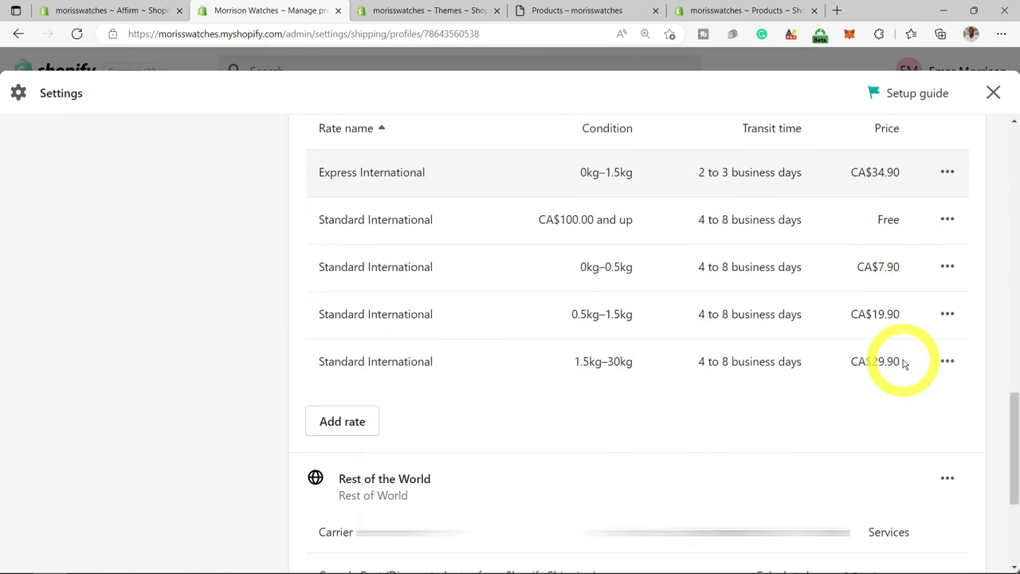
{"action": "scroll", "coordinate": [904, 364], "scroll_direction": "down", "scroll_amount": 2}
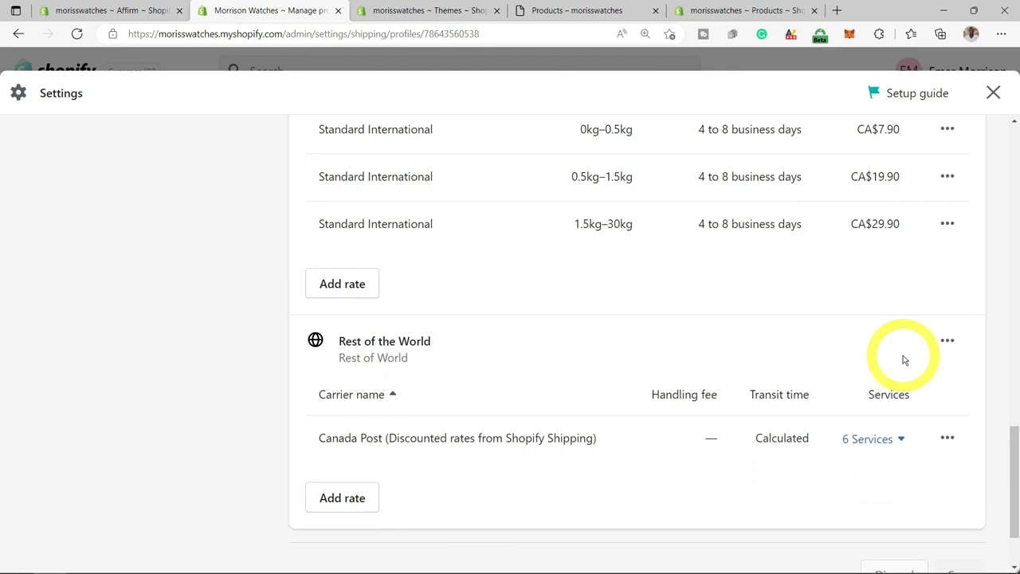
{"action": "scroll", "coordinate": [105, 433], "scroll_direction": "up", "scroll_amount": 15}
{"action": "scroll", "coordinate": [107, 372], "scroll_direction": "down", "scroll_amount": 2}
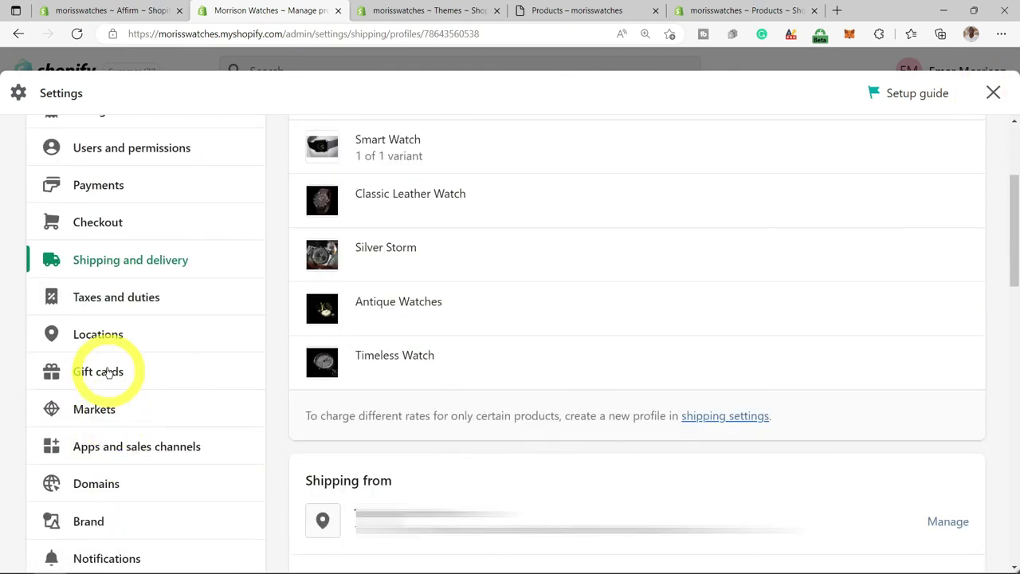
{"action": "left_click", "coordinate": [132, 296]}
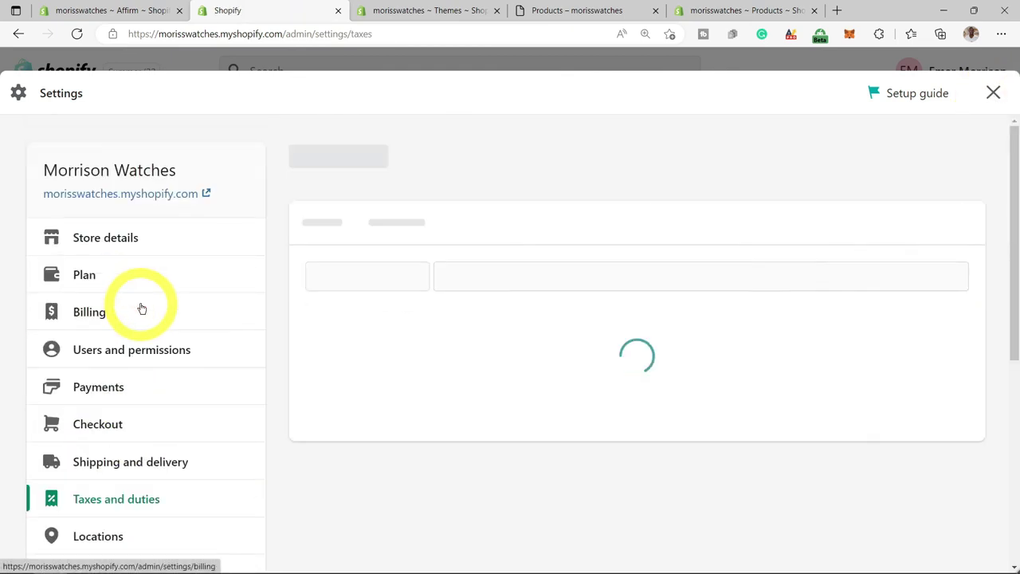
{"action": "scroll", "coordinate": [428, 346], "scroll_direction": "down", "scroll_amount": 2}
{"action": "scroll", "coordinate": [428, 330], "scroll_direction": "down", "scroll_amount": 2}
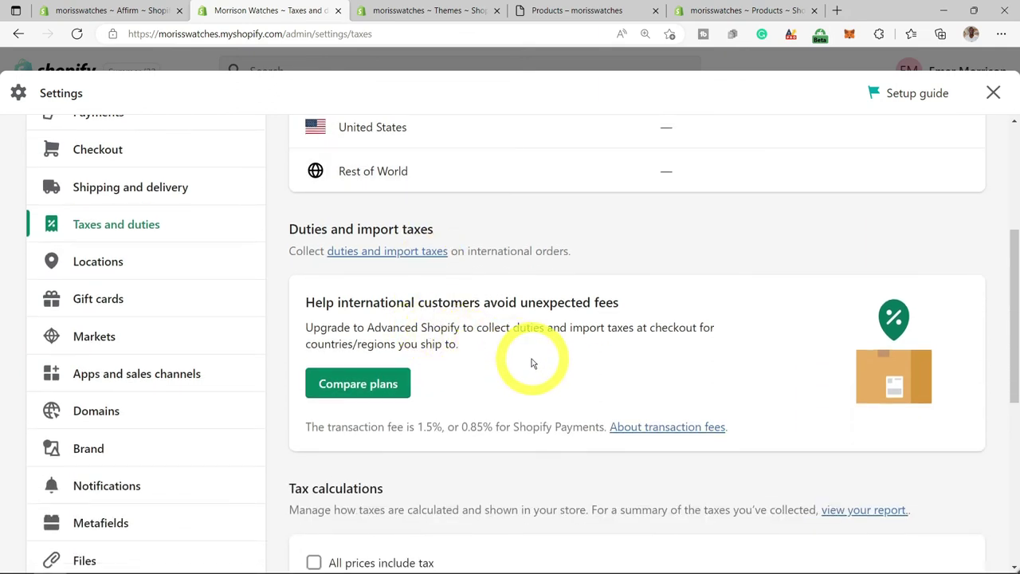
{"action": "scroll", "coordinate": [533, 363], "scroll_direction": "down", "scroll_amount": 3}
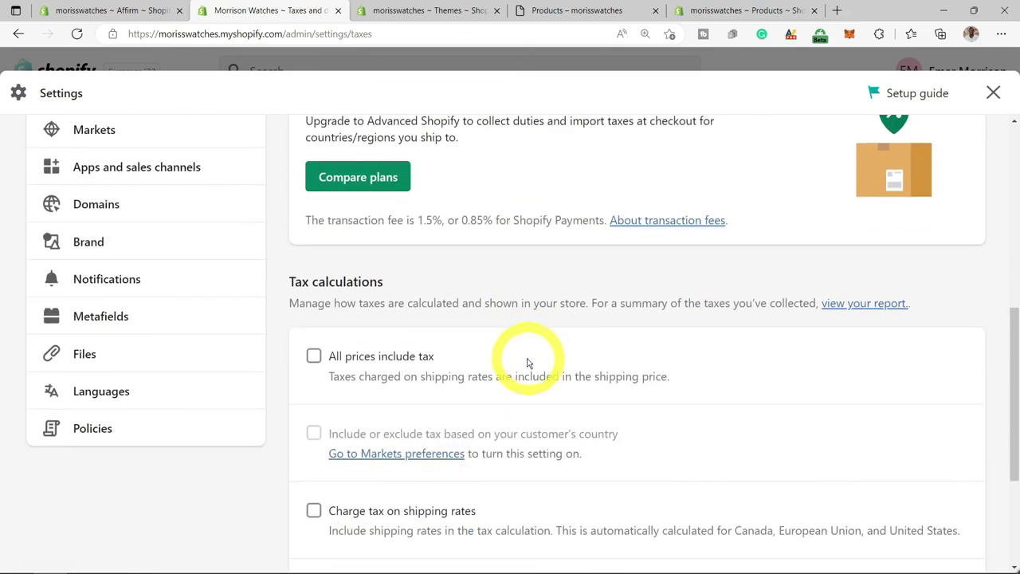
{"action": "scroll", "coordinate": [82, 291], "scroll_direction": "up", "scroll_amount": 1}
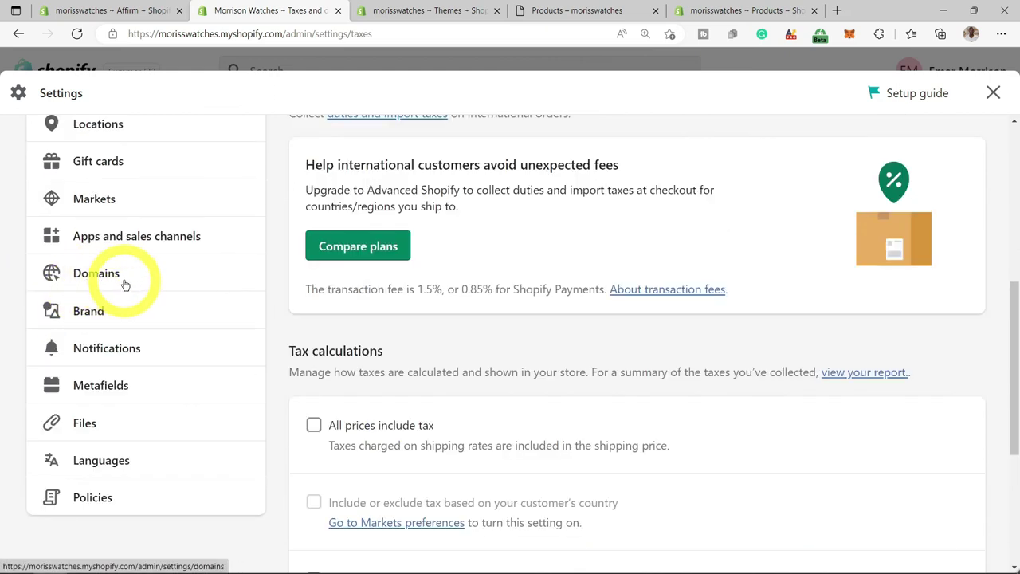
{"action": "scroll", "coordinate": [125, 285], "scroll_direction": "up", "scroll_amount": 1}
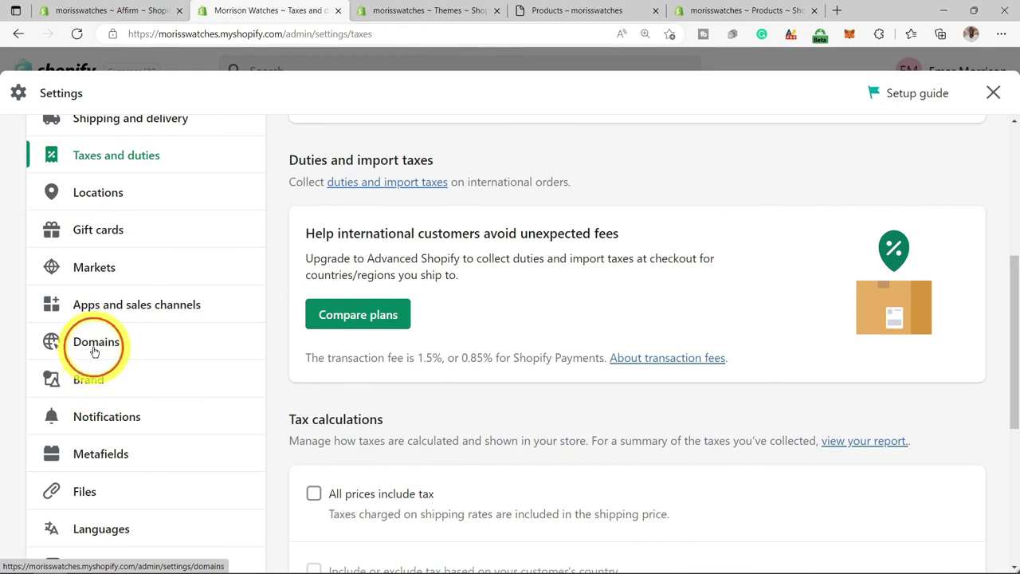
Look up available domains and yearly prices for 'morisswatches'.
{"action": "left_click", "coordinate": [94, 344]}
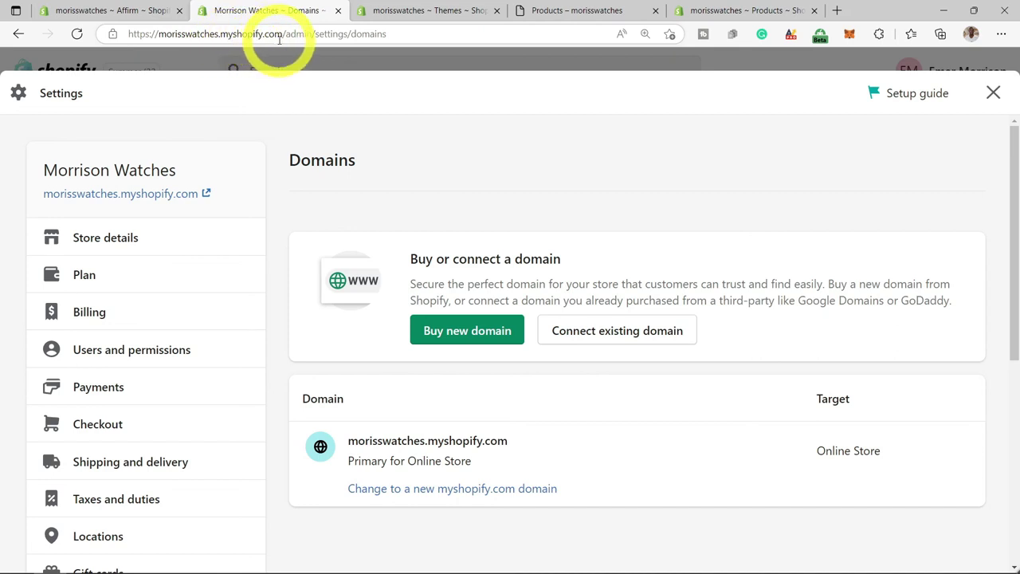
{"action": "left_click", "coordinate": [463, 339]}
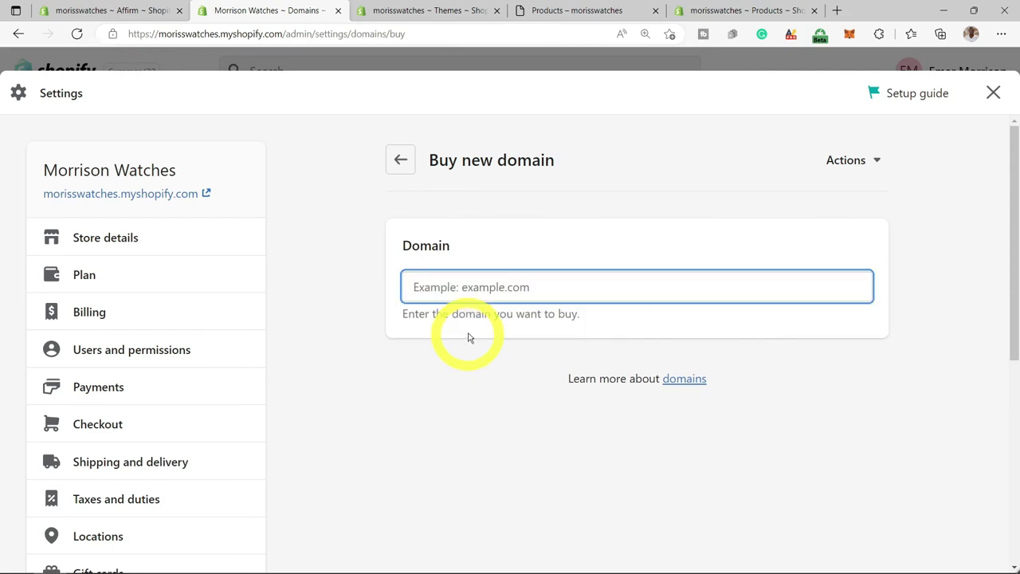
{"action": "left_click", "coordinate": [471, 293]}
{"action": "type", "text": "morisswatches"}
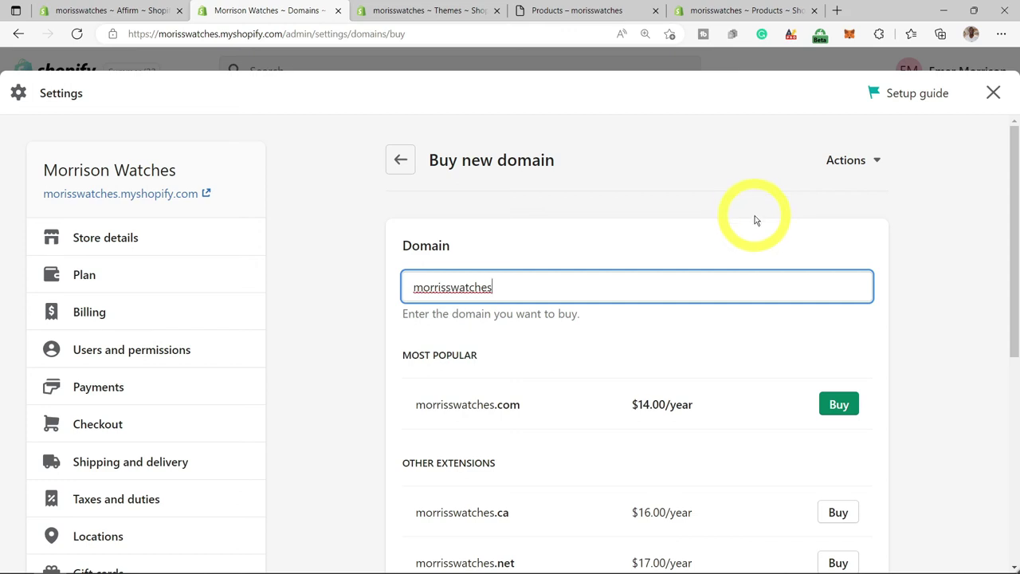
Return to Domains and bring up the form to connect an existing domain.
{"action": "left_click", "coordinate": [400, 159]}
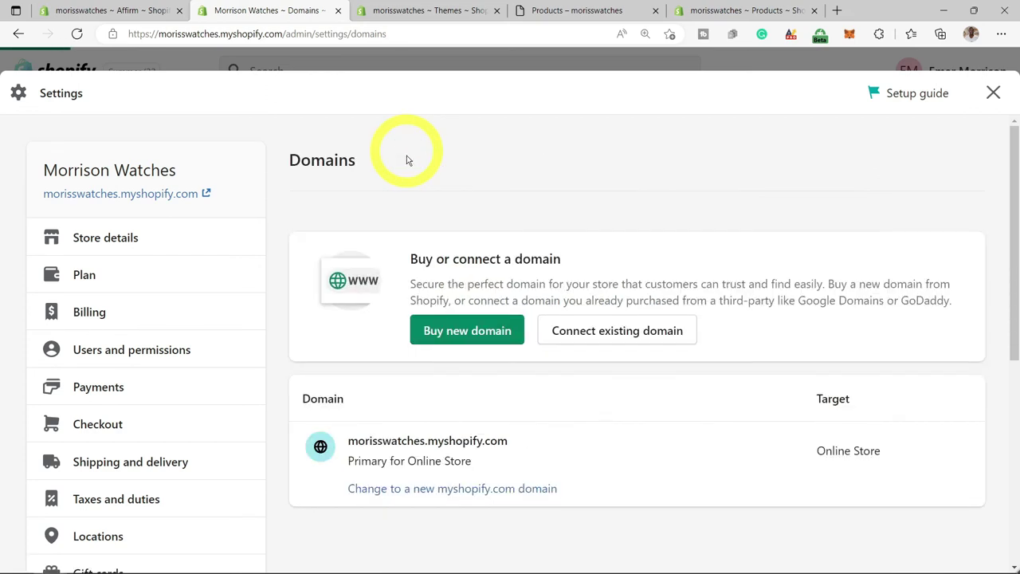
{"action": "left_click", "coordinate": [588, 343]}
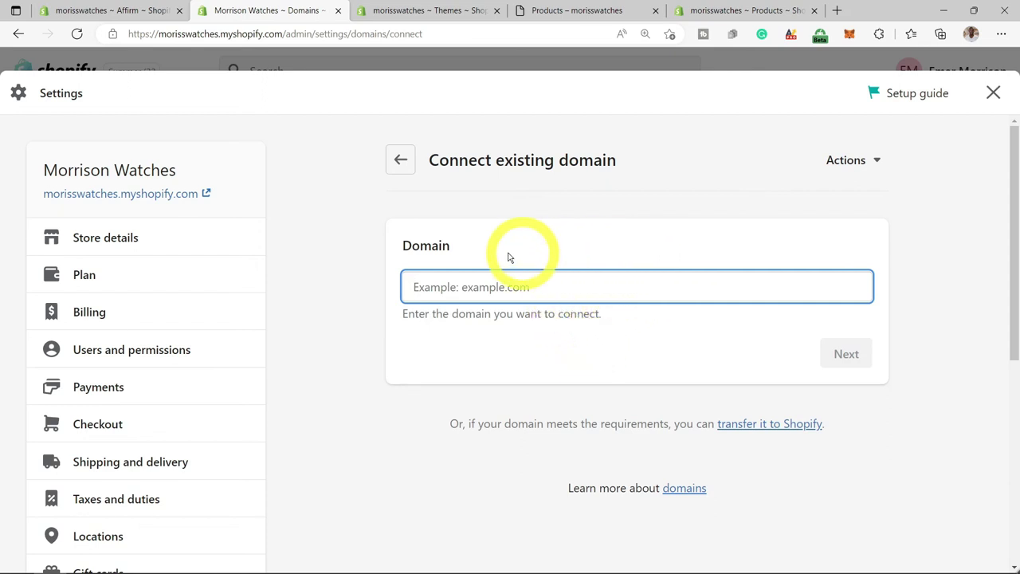
{"action": "scroll", "coordinate": [191, 367], "scroll_direction": "down", "scroll_amount": 4}
Review the empty Brand logo, colour, cover image, slogan and social link sections, then go to Notifications.
{"action": "left_click", "coordinate": [104, 381]}
{"action": "scroll", "coordinate": [343, 295], "scroll_direction": "down", "scroll_amount": 1}
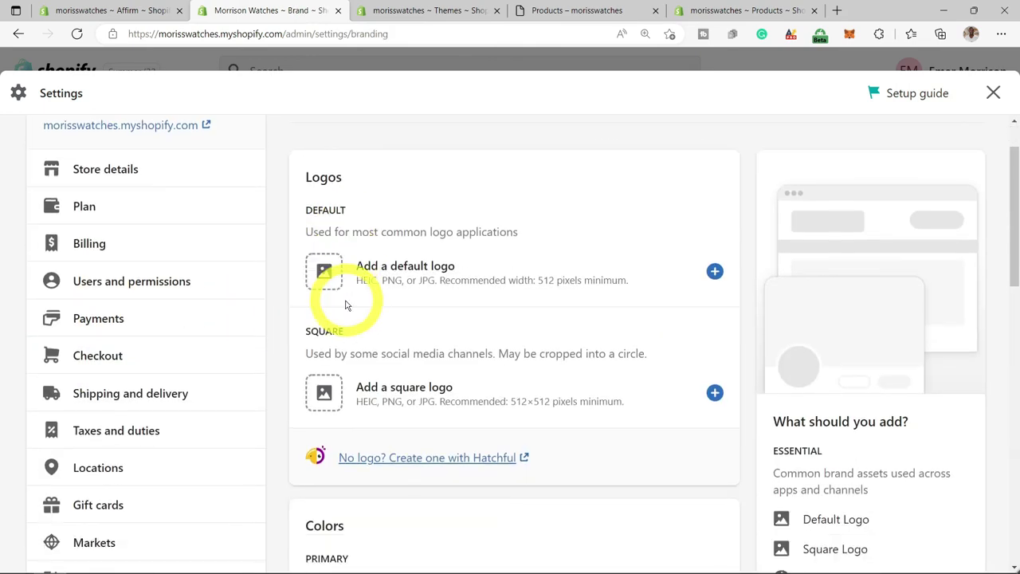
{"action": "scroll", "coordinate": [346, 307], "scroll_direction": "down", "scroll_amount": 1}
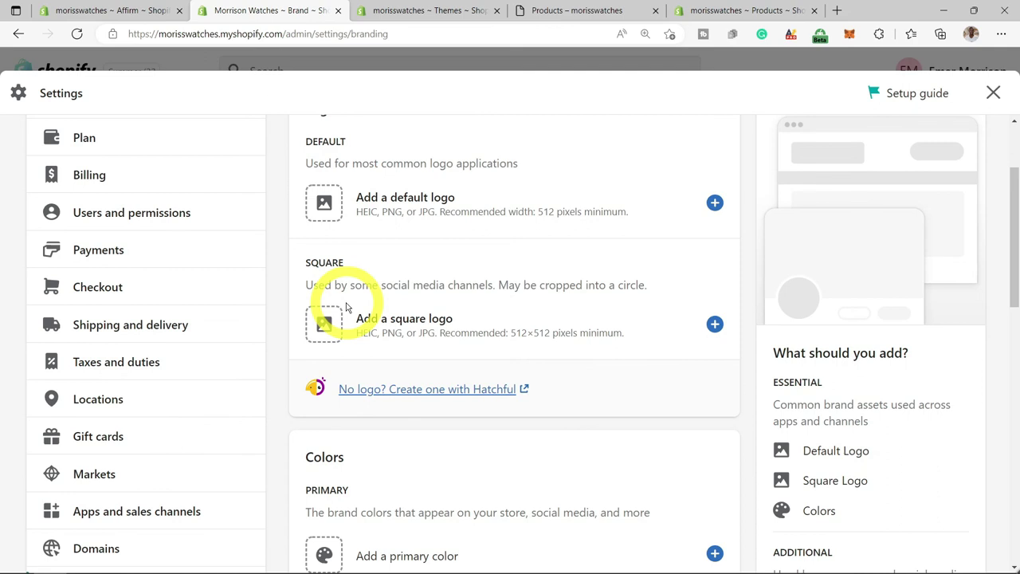
{"action": "scroll", "coordinate": [346, 307], "scroll_direction": "down", "scroll_amount": 4}
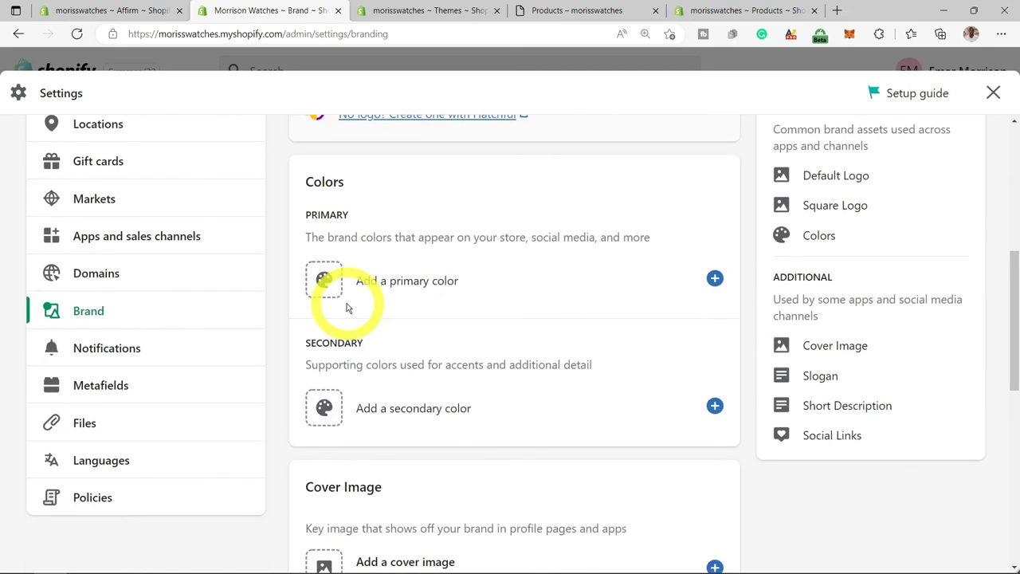
{"action": "scroll", "coordinate": [343, 405], "scroll_direction": "down", "scroll_amount": 1}
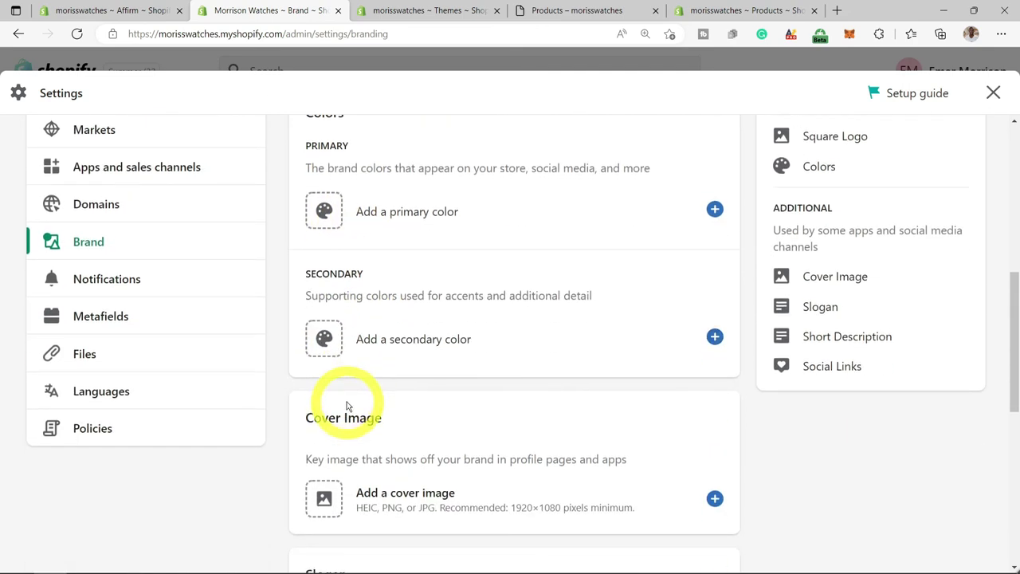
{"action": "scroll", "coordinate": [347, 407], "scroll_direction": "down", "scroll_amount": 2}
{"action": "scroll", "coordinate": [348, 404], "scroll_direction": "down", "scroll_amount": 3}
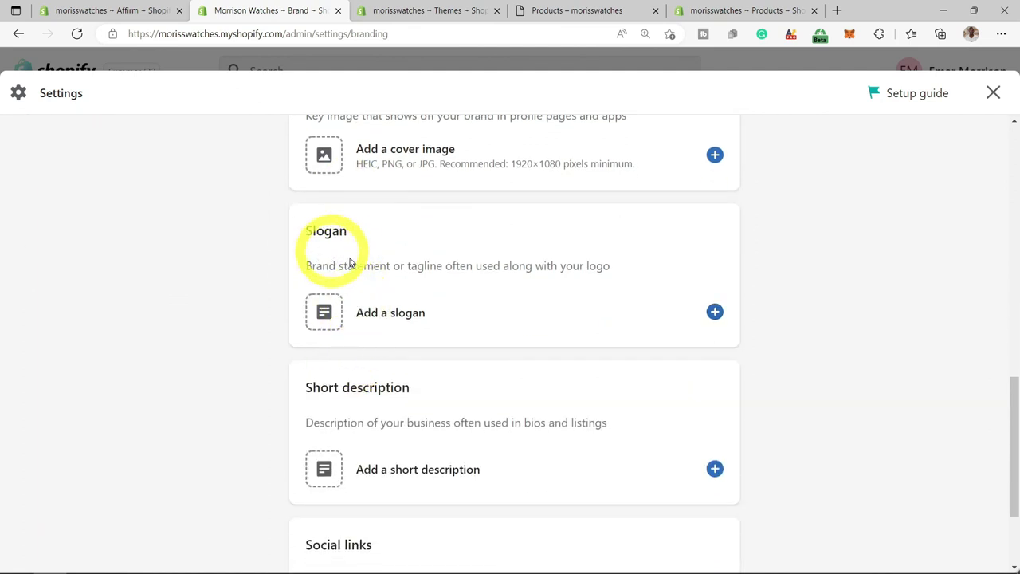
{"action": "scroll", "coordinate": [335, 410], "scroll_direction": "down", "scroll_amount": 2}
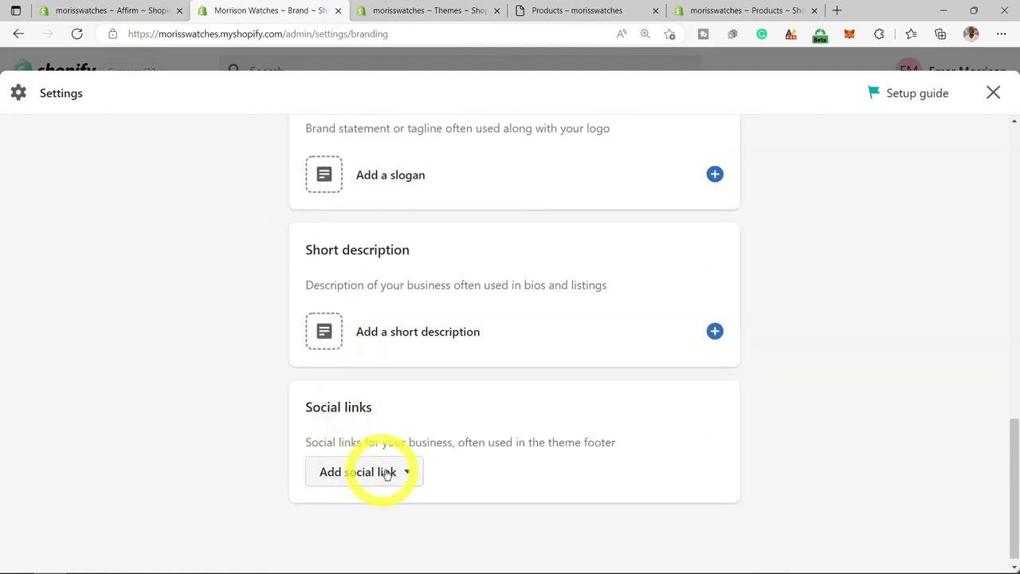
{"action": "scroll", "coordinate": [407, 473], "scroll_direction": "up", "scroll_amount": 7}
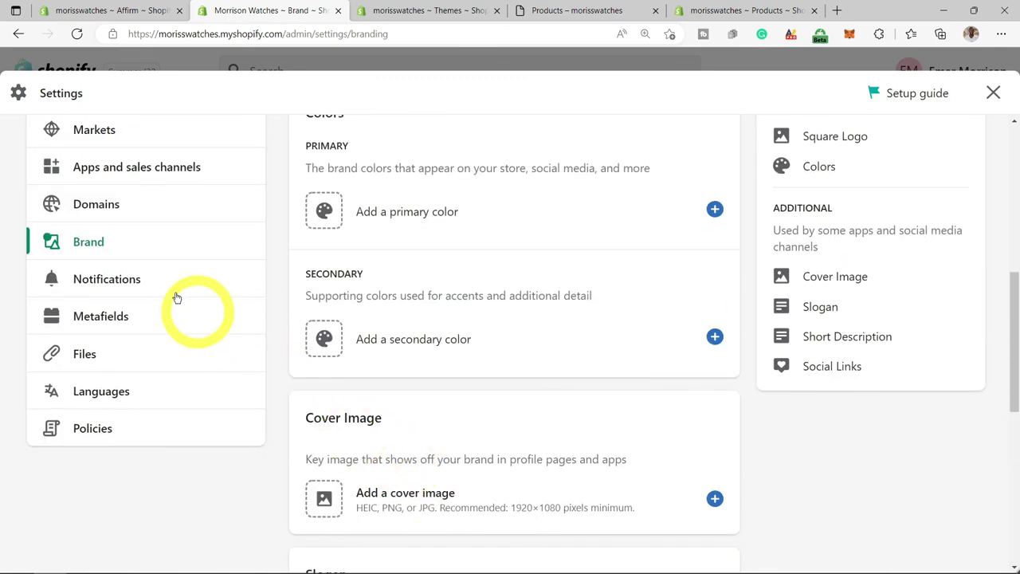
{"action": "left_click", "coordinate": [117, 284]}
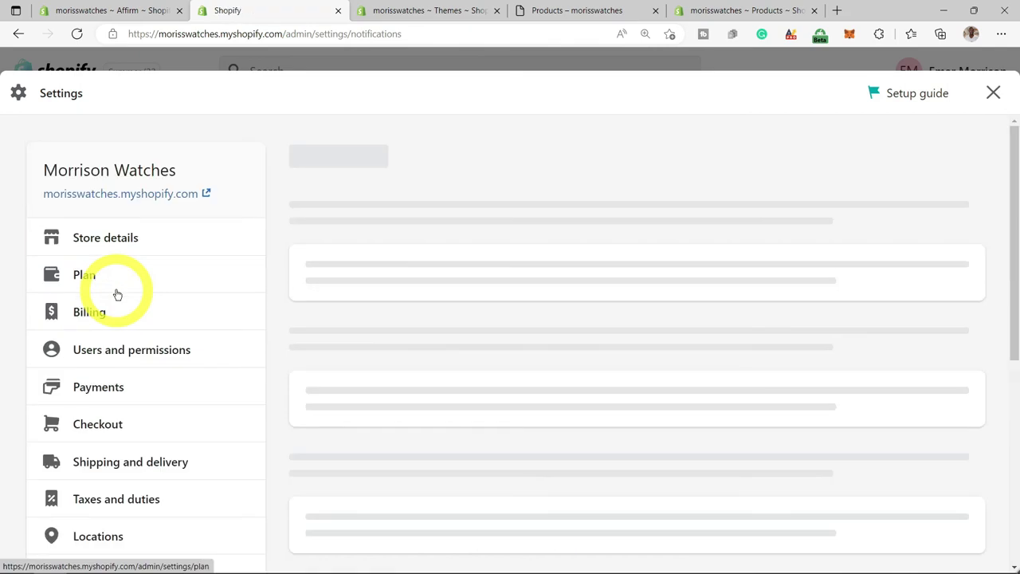
Scroll through the Orders and Shipping email templates, noting Out for delivery and Delivered enabled.
{"action": "scroll", "coordinate": [405, 269], "scroll_direction": "down", "scroll_amount": 1}
{"action": "scroll", "coordinate": [417, 279], "scroll_direction": "down", "scroll_amount": 4}
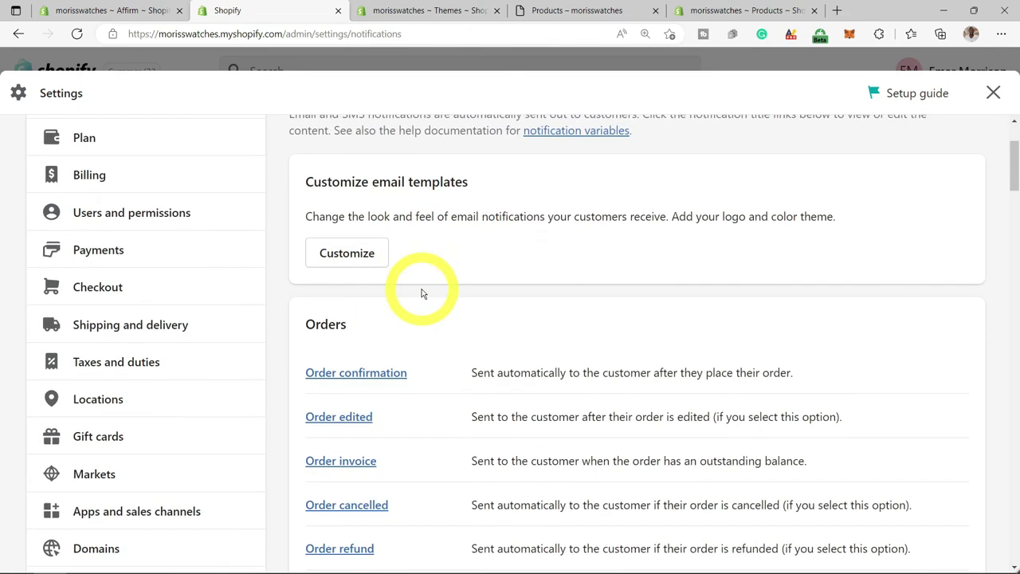
{"action": "scroll", "coordinate": [427, 308], "scroll_direction": "down", "scroll_amount": 2}
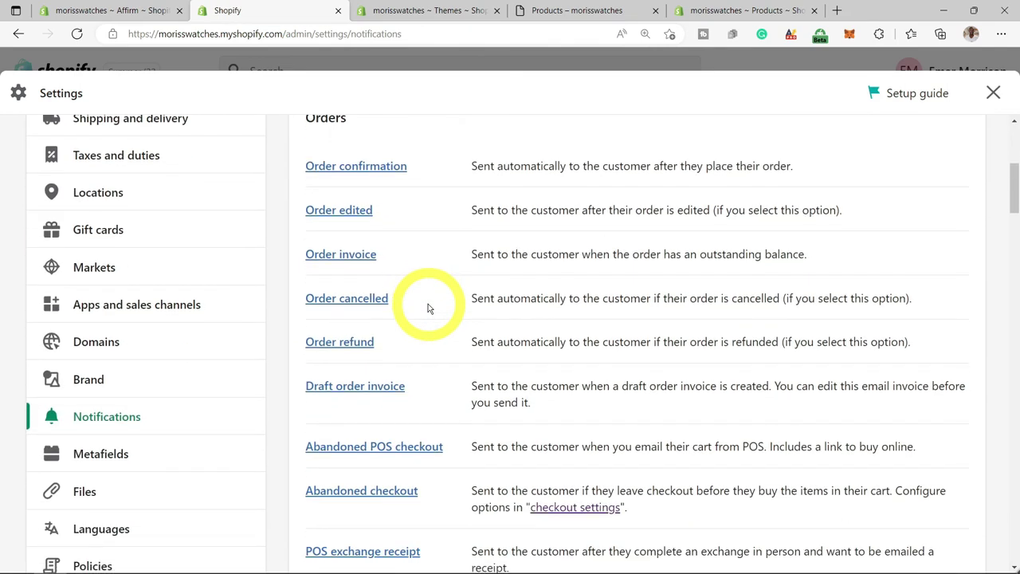
{"action": "scroll", "coordinate": [429, 308], "scroll_direction": "down", "scroll_amount": 2}
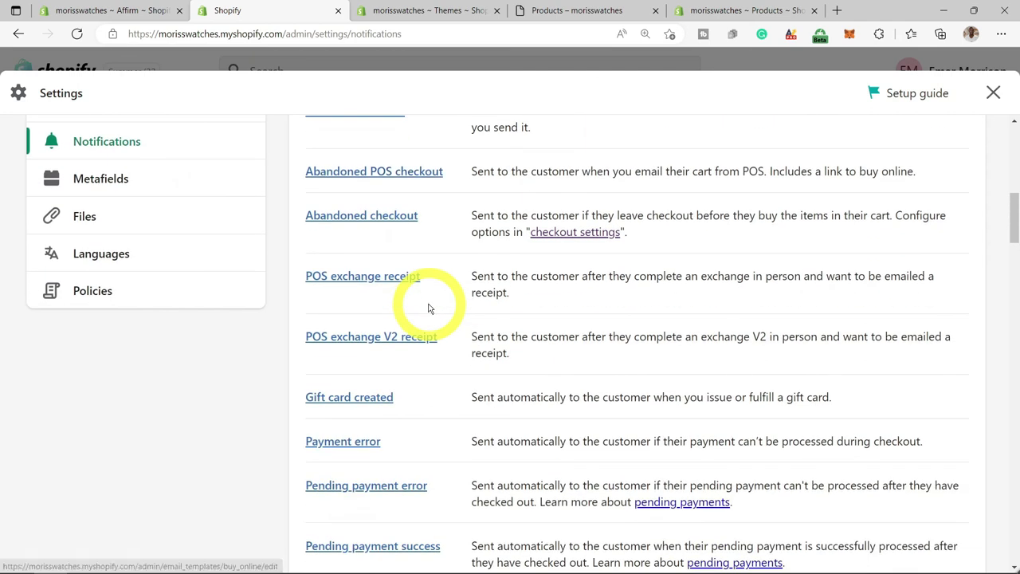
{"action": "scroll", "coordinate": [429, 311], "scroll_direction": "down", "scroll_amount": 2}
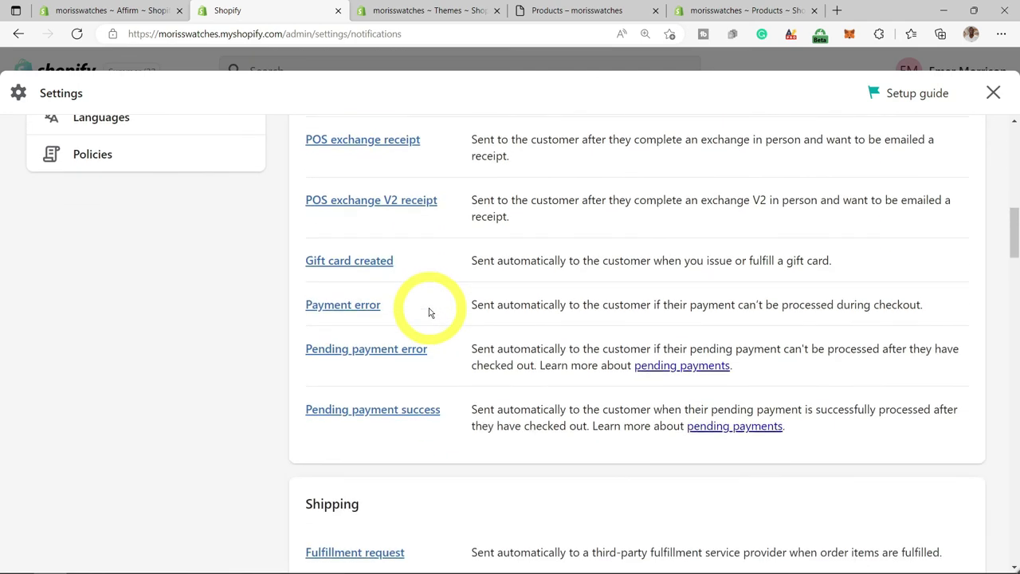
{"action": "scroll", "coordinate": [429, 312], "scroll_direction": "down", "scroll_amount": 1}
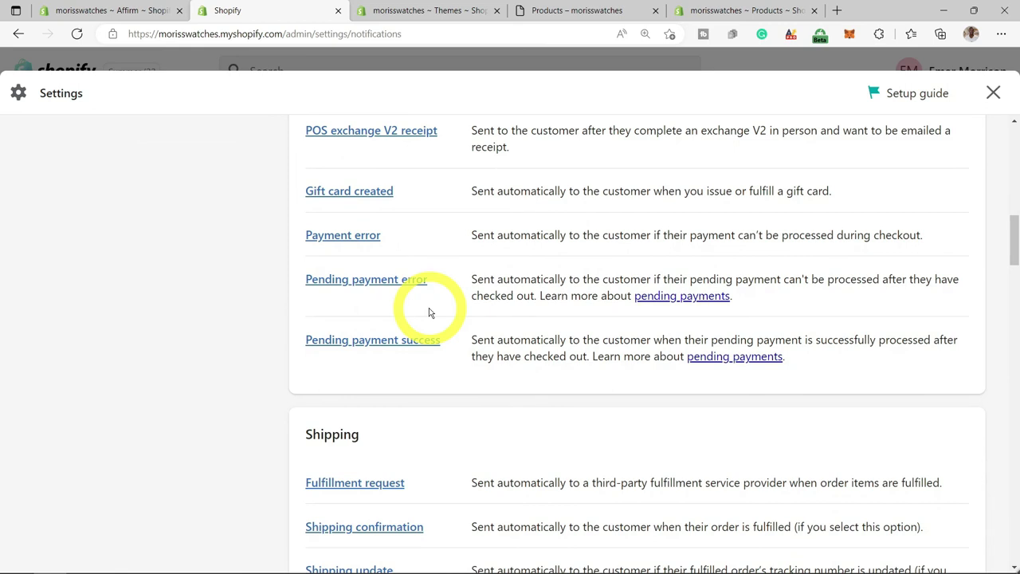
{"action": "scroll", "coordinate": [429, 311], "scroll_direction": "down", "scroll_amount": 3}
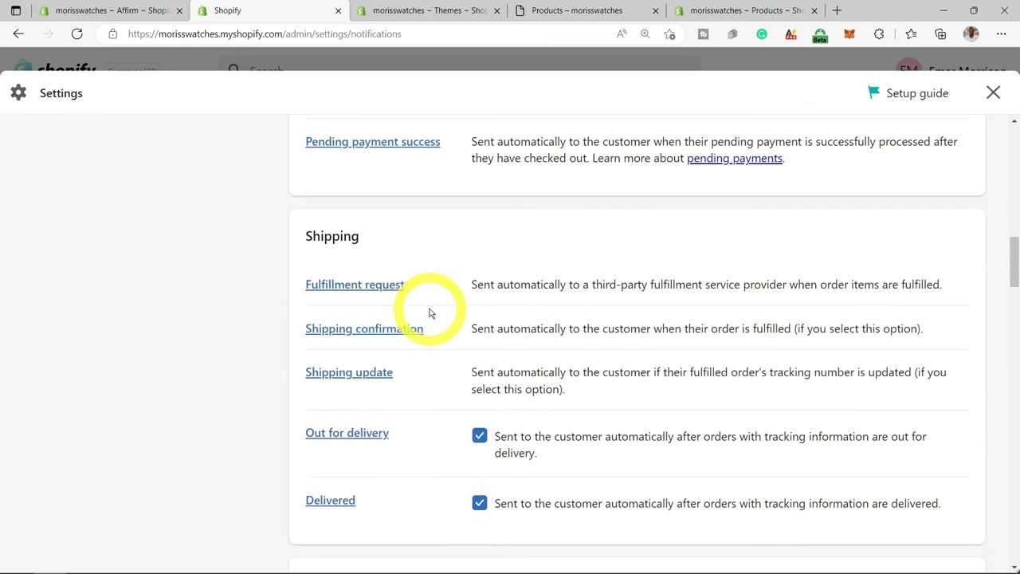
{"action": "scroll", "coordinate": [135, 265], "scroll_direction": "up", "scroll_amount": 8}
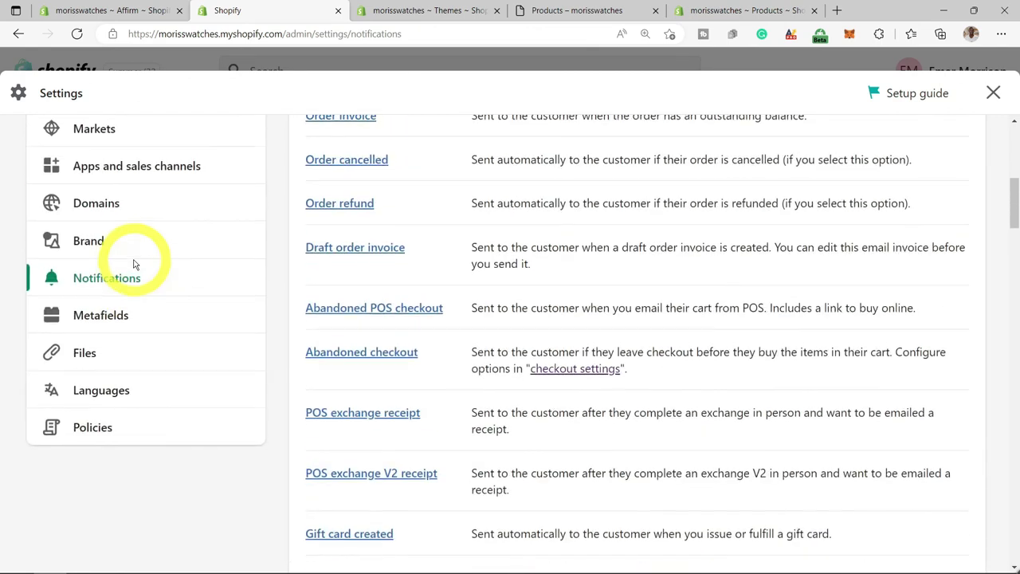
{"action": "scroll", "coordinate": [136, 264], "scroll_direction": "up", "scroll_amount": 2}
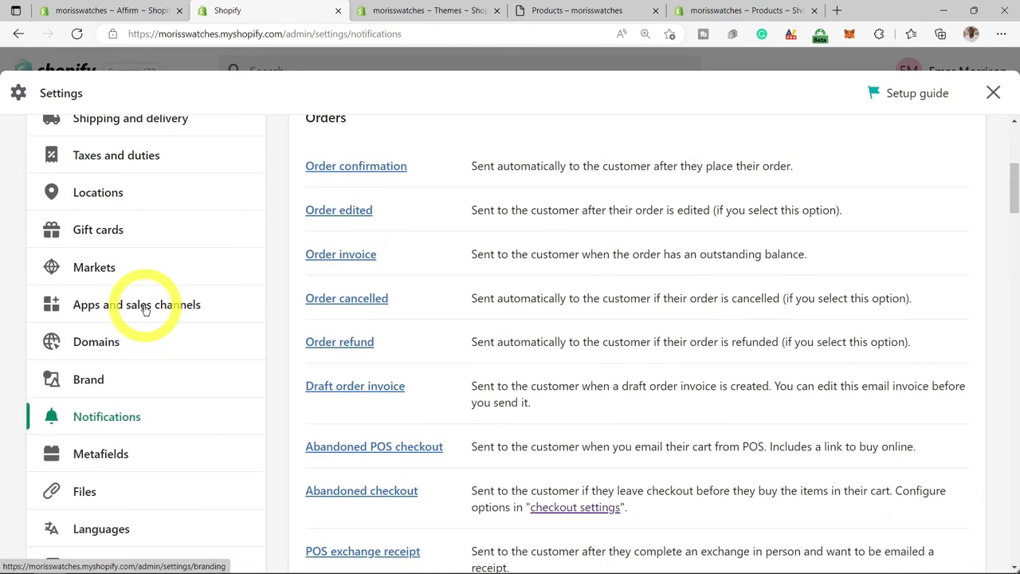
{"action": "scroll", "coordinate": [145, 310], "scroll_direction": "up", "scroll_amount": 2}
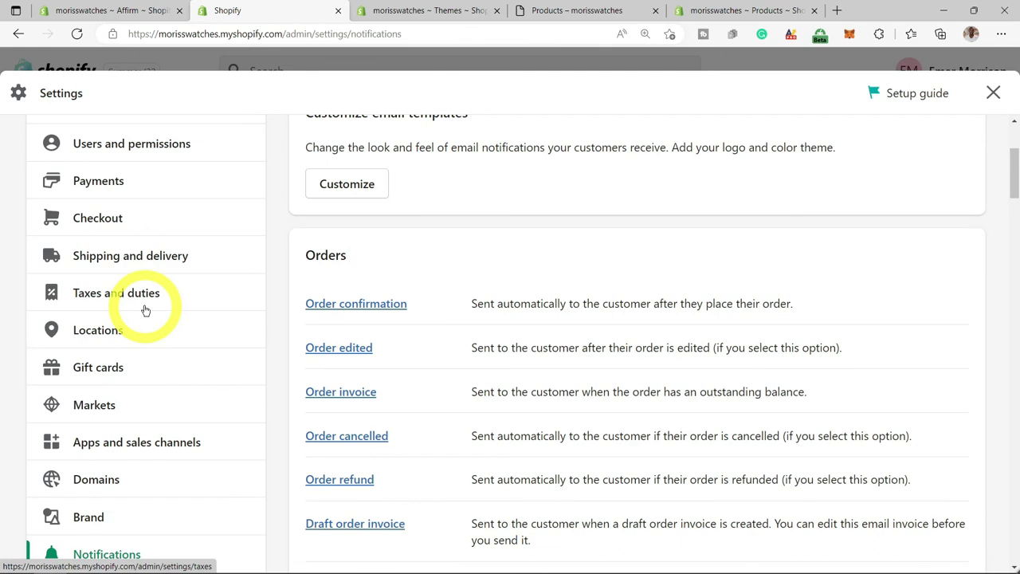